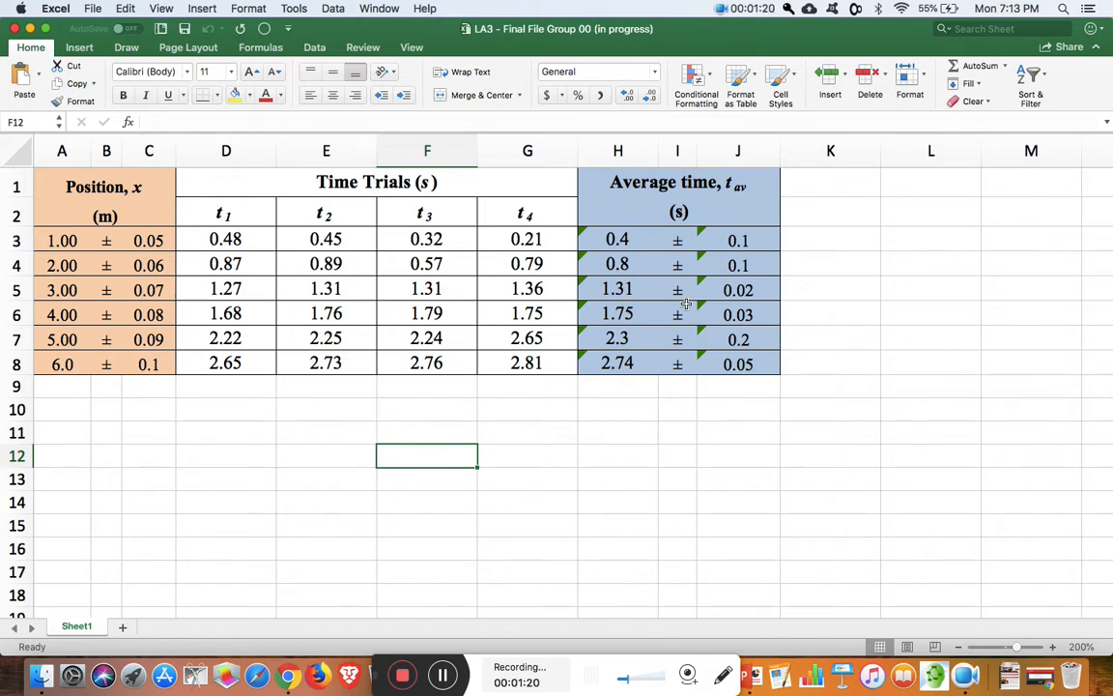
Insert a blank markers-only scatter chart, starting from empty cell H10
{"action": "key", "text": "Up"}
{"action": "key", "text": "Up"}
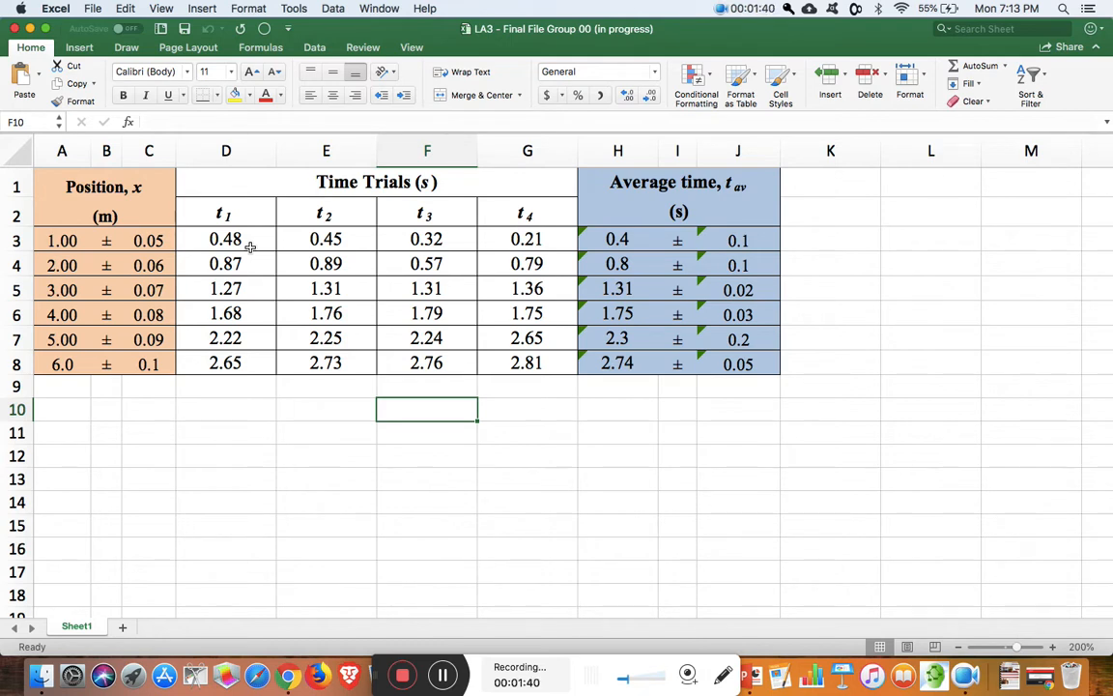
{"action": "left_click", "coordinate": [624, 414]}
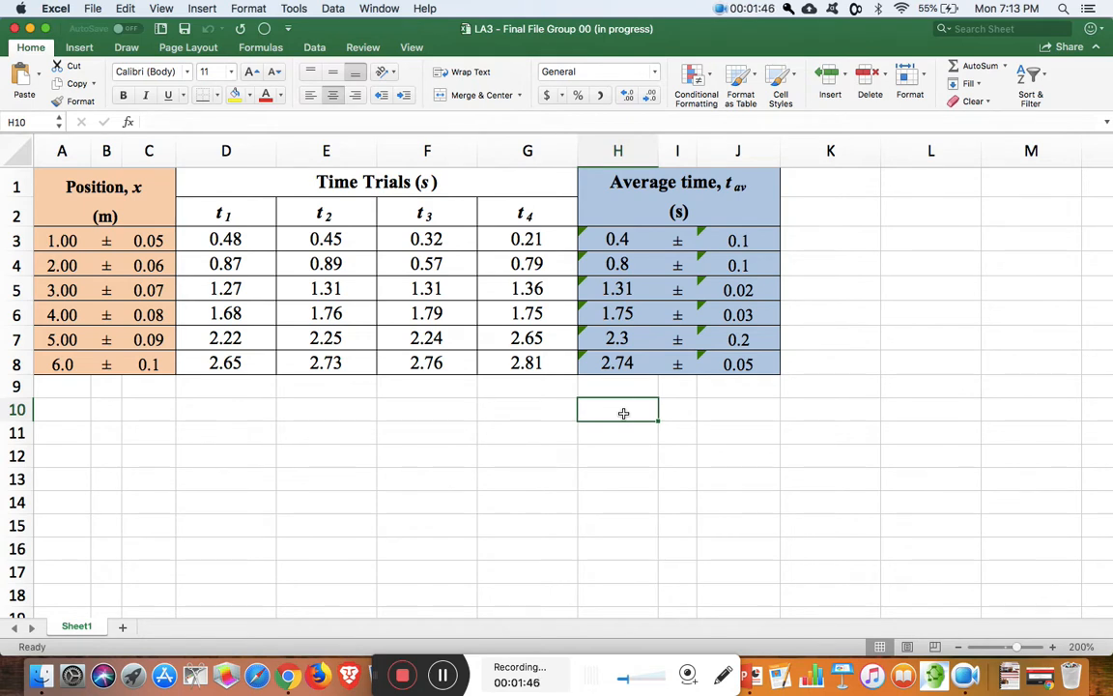
{"action": "left_click", "coordinate": [78, 49]}
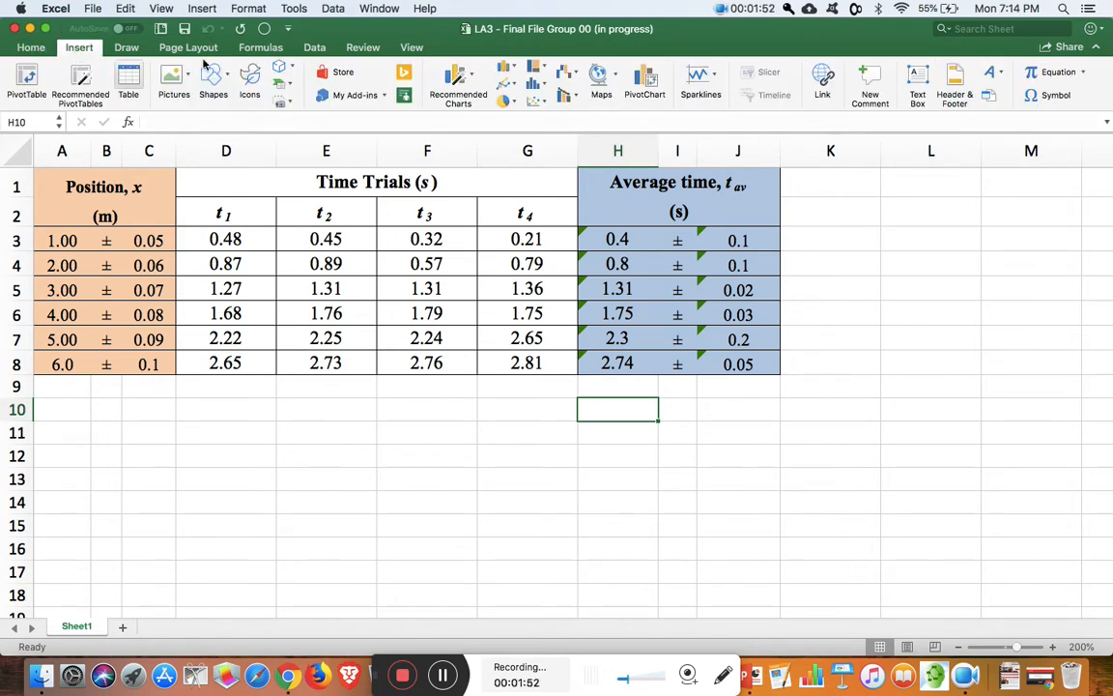
{"action": "left_click", "coordinate": [544, 105]}
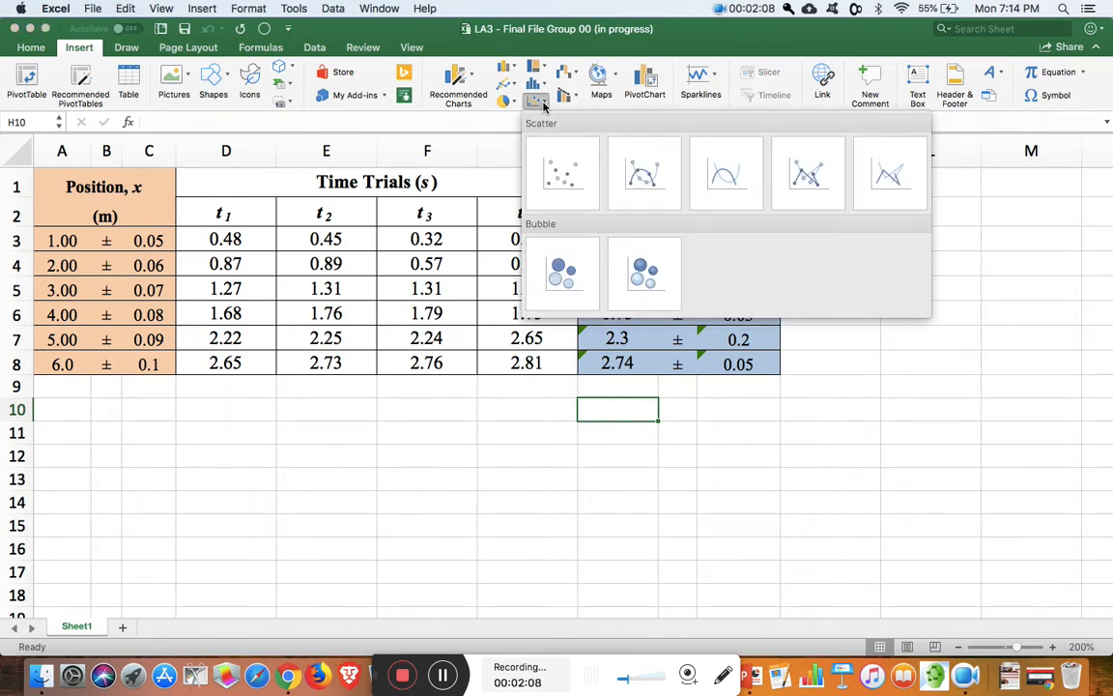
{"action": "left_click", "coordinate": [559, 181]}
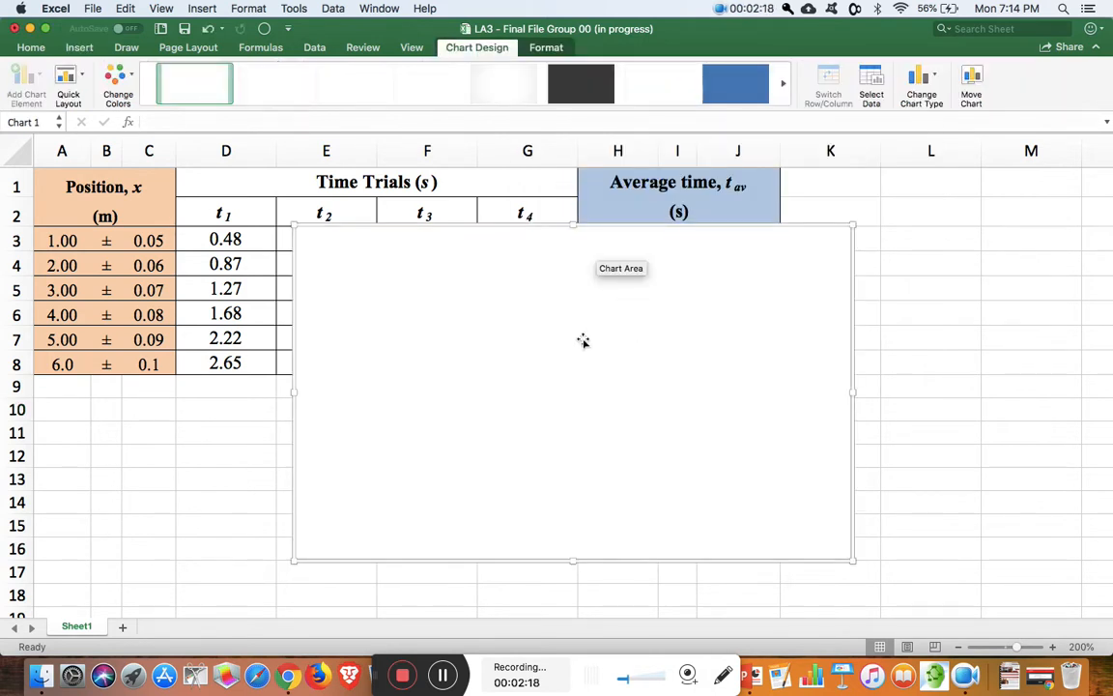
Move the blank chart below the data table so that all table columns are uncovered
{"action": "left_click_drag", "start_coordinate": [582, 341], "coordinate": [779, 371]}
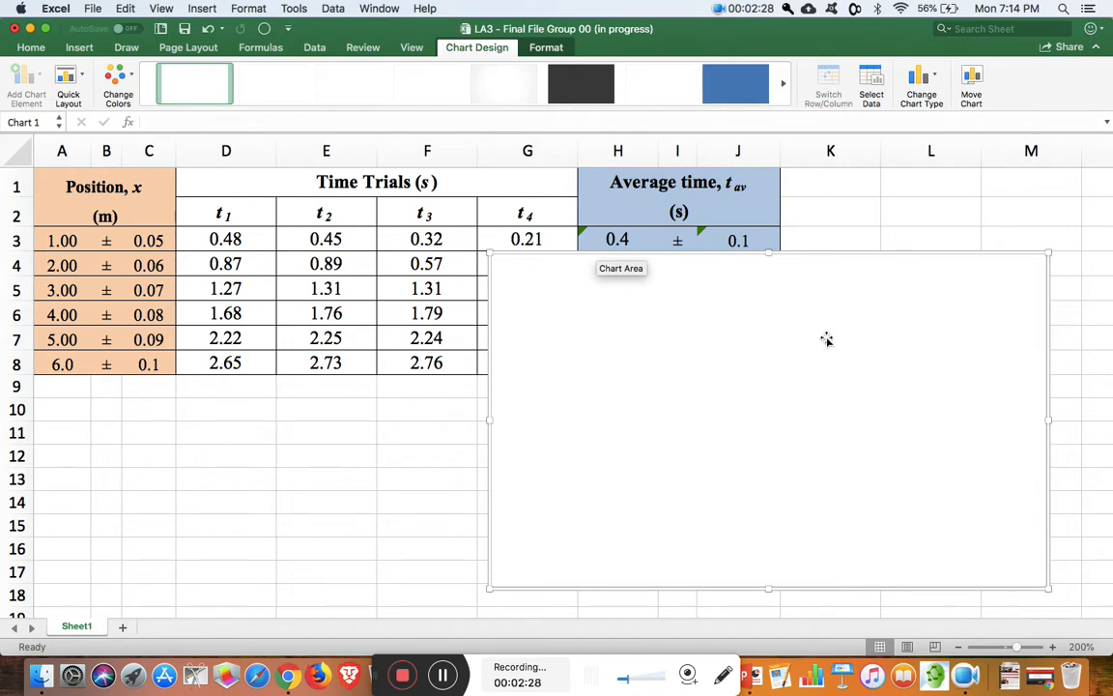
{"action": "mouse_move", "coordinate": [825, 336]}
{"action": "left_mouse_down"}
{"action": "mouse_move", "coordinate": [857, 355]}
{"action": "mouse_move", "coordinate": [833, 360]}
{"action": "left_mouse_up"}
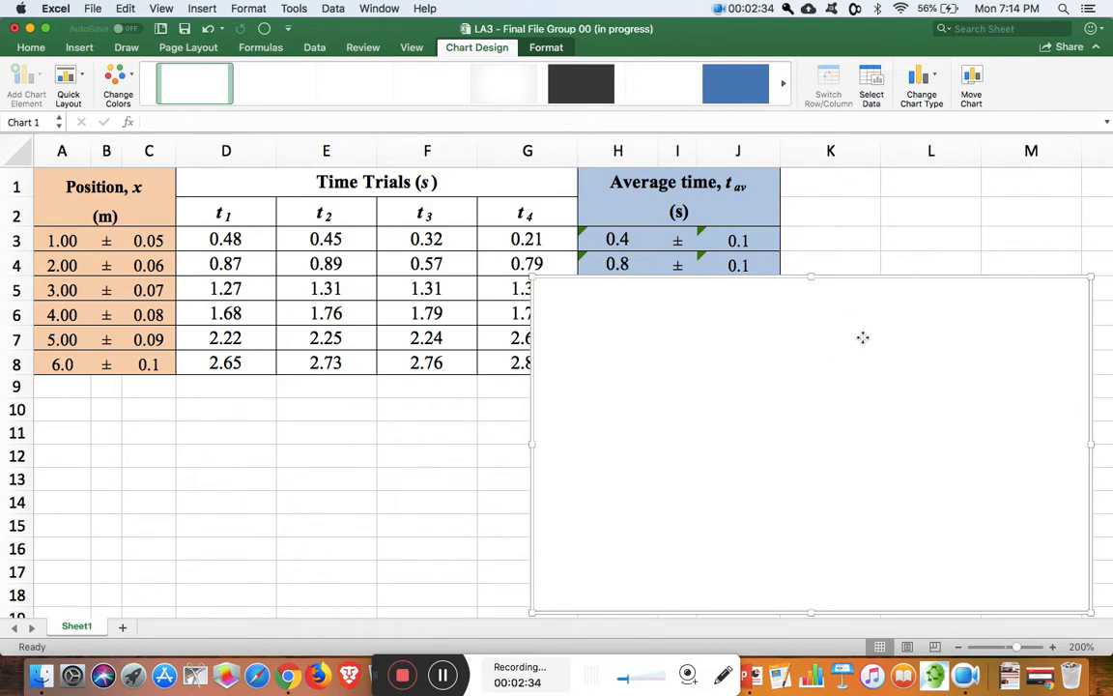
{"action": "left_click_drag", "start_coordinate": [864, 339], "coordinate": [808, 457]}
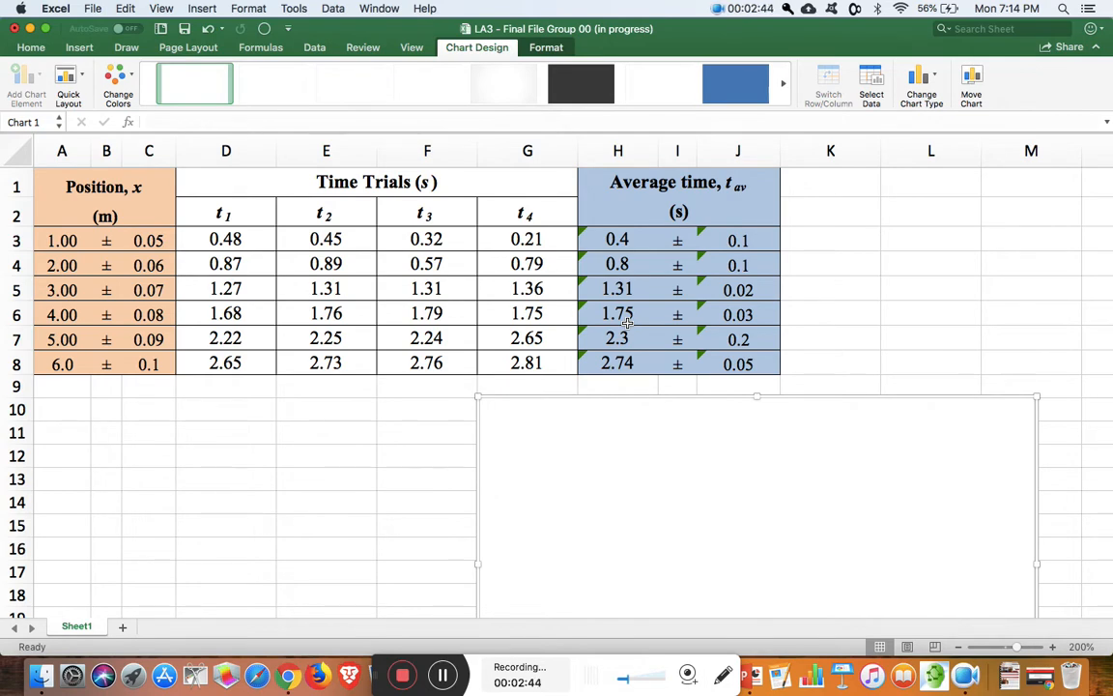
Add a data series to the chart and name it "Measuring the velocity of a rolling metal ball"
{"action": "scroll", "coordinate": [942, 282], "scroll_direction": "down", "scroll_amount": 3}
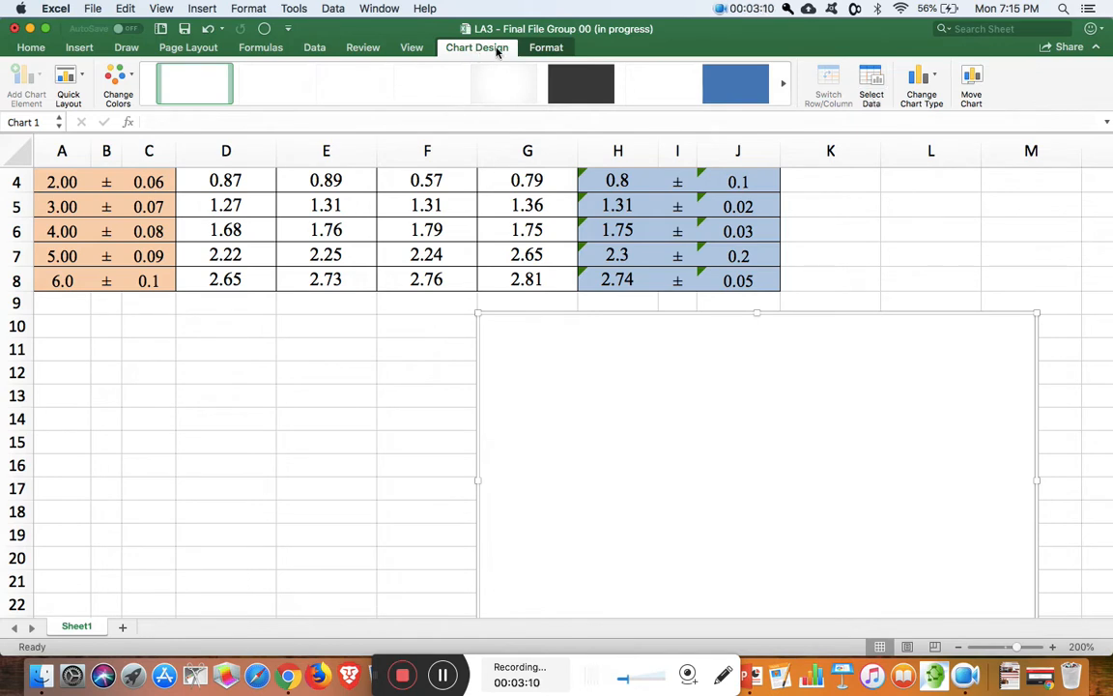
{"action": "left_click", "coordinate": [867, 91]}
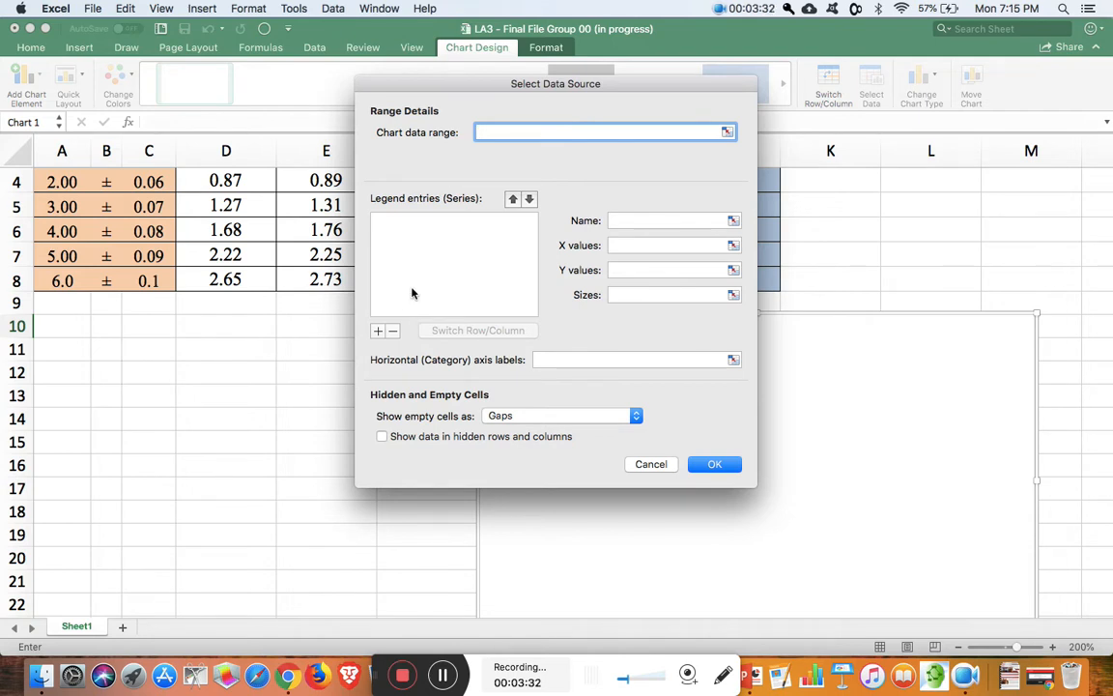
{"action": "left_click", "coordinate": [378, 331]}
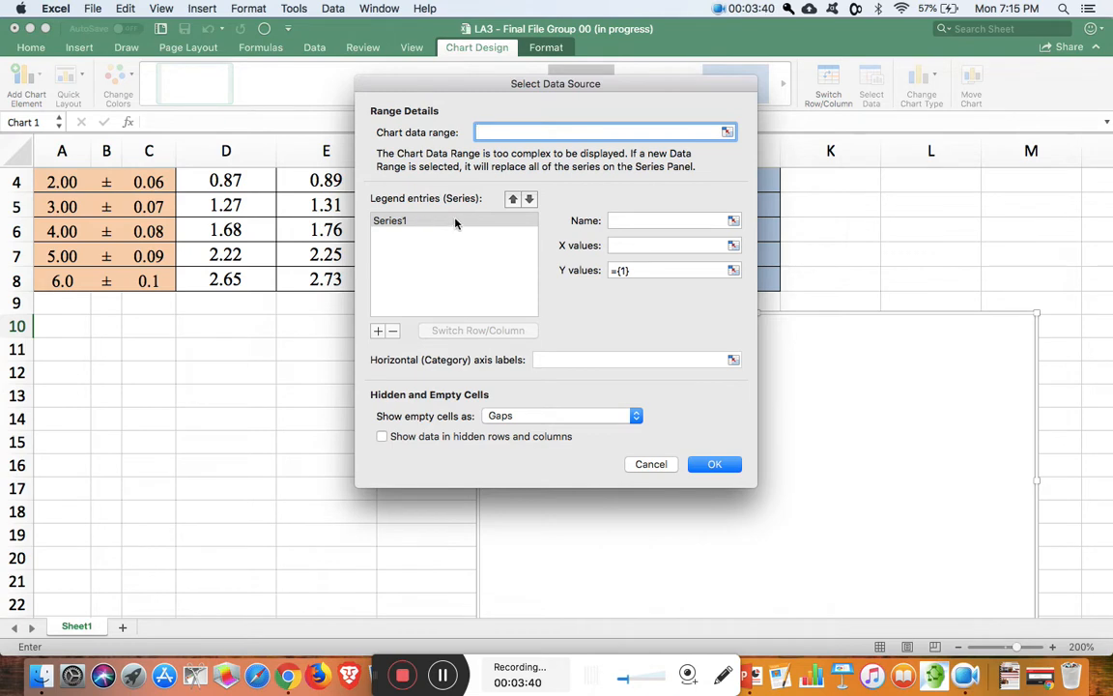
{"action": "left_click", "coordinate": [626, 219]}
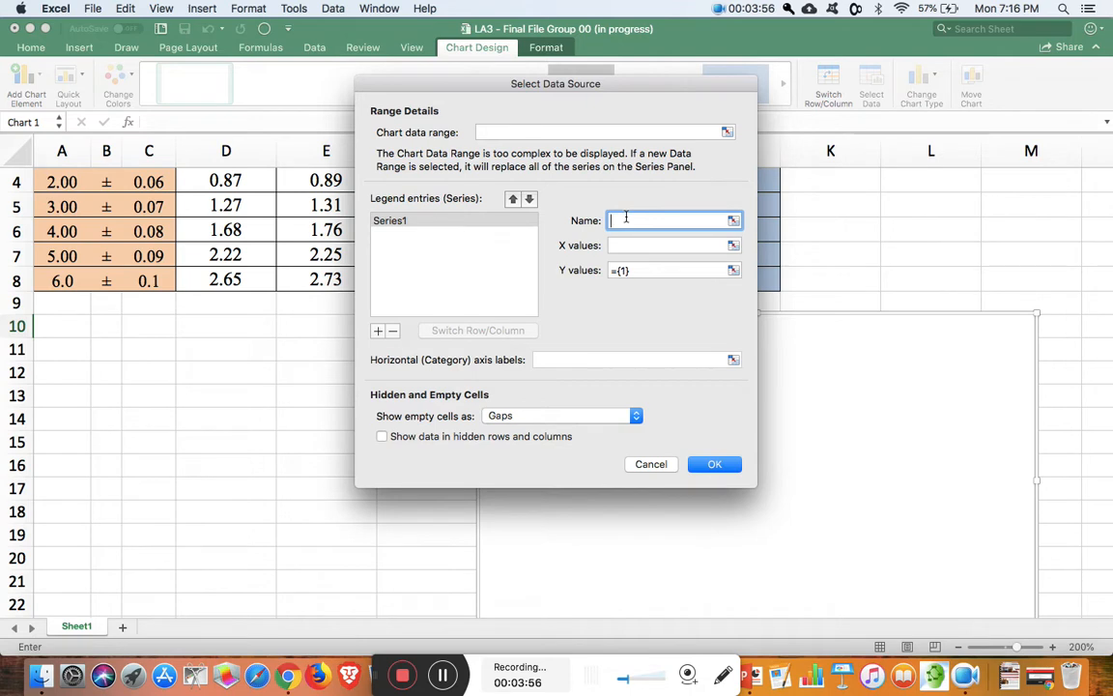
{"action": "type", "text": "Measuring the velocity of a"}
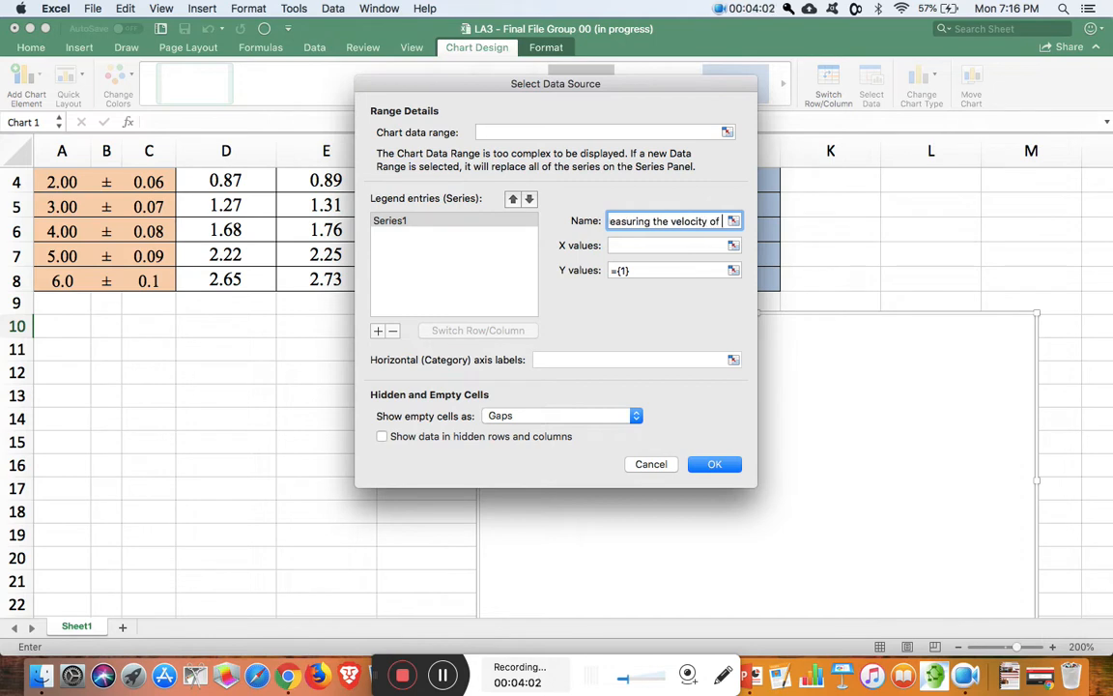
{"action": "type", "text": "ll"}
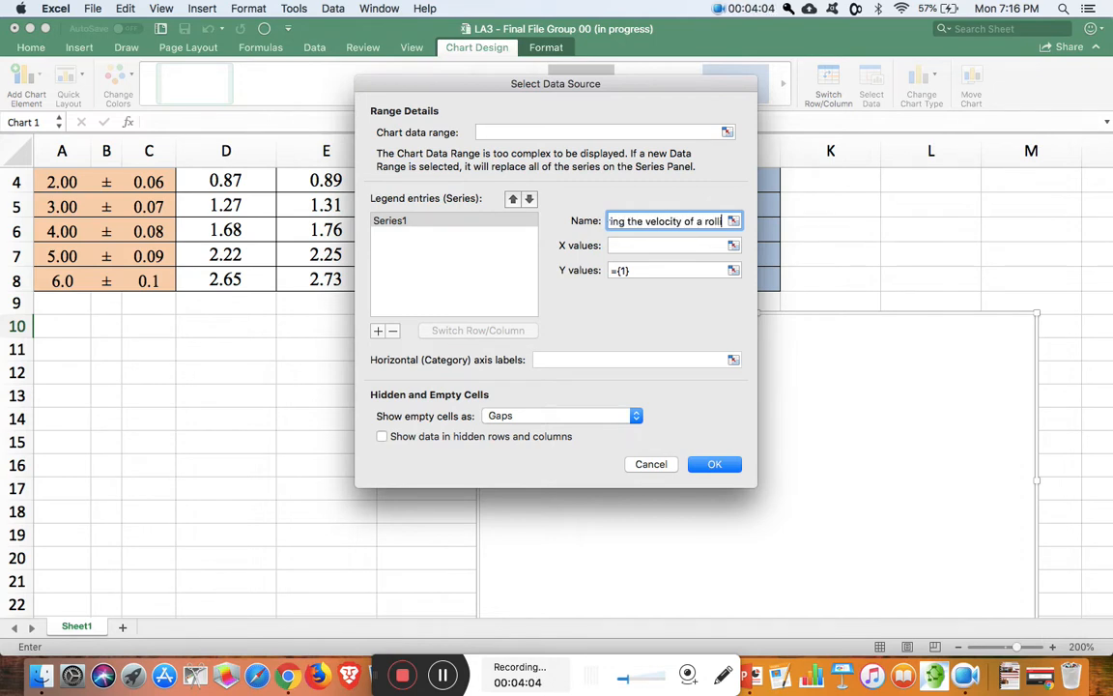
{"action": "type", "text": "ing metal ball"}
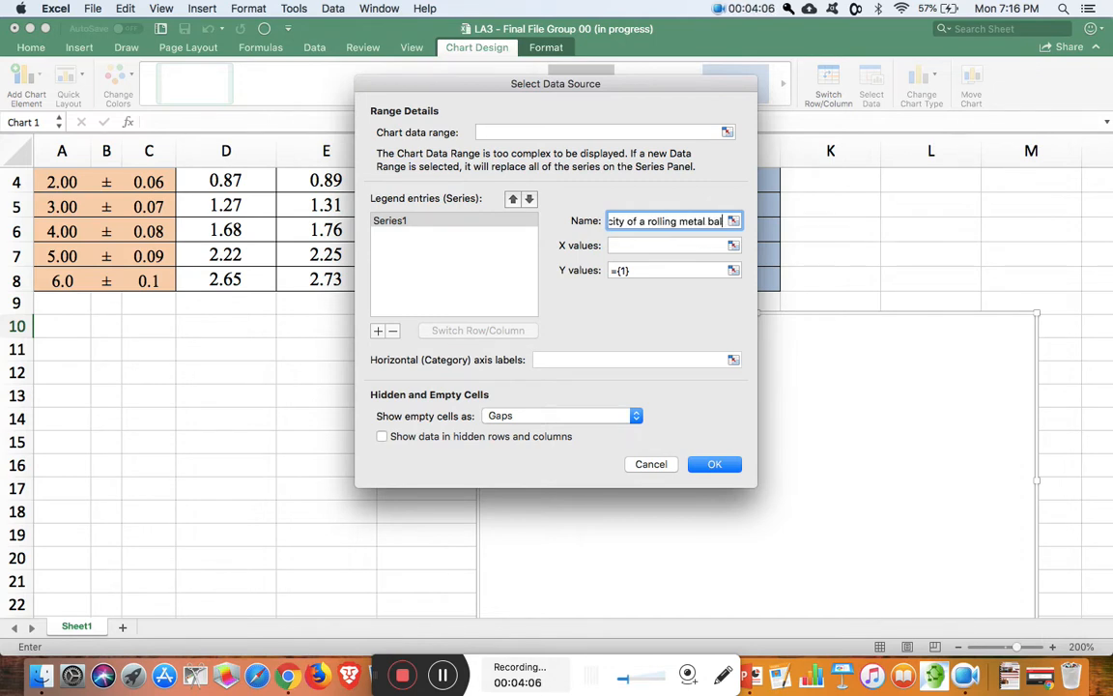
Set the series' X values to the average times in H3:H8
{"action": "left_click", "coordinate": [616, 247]}
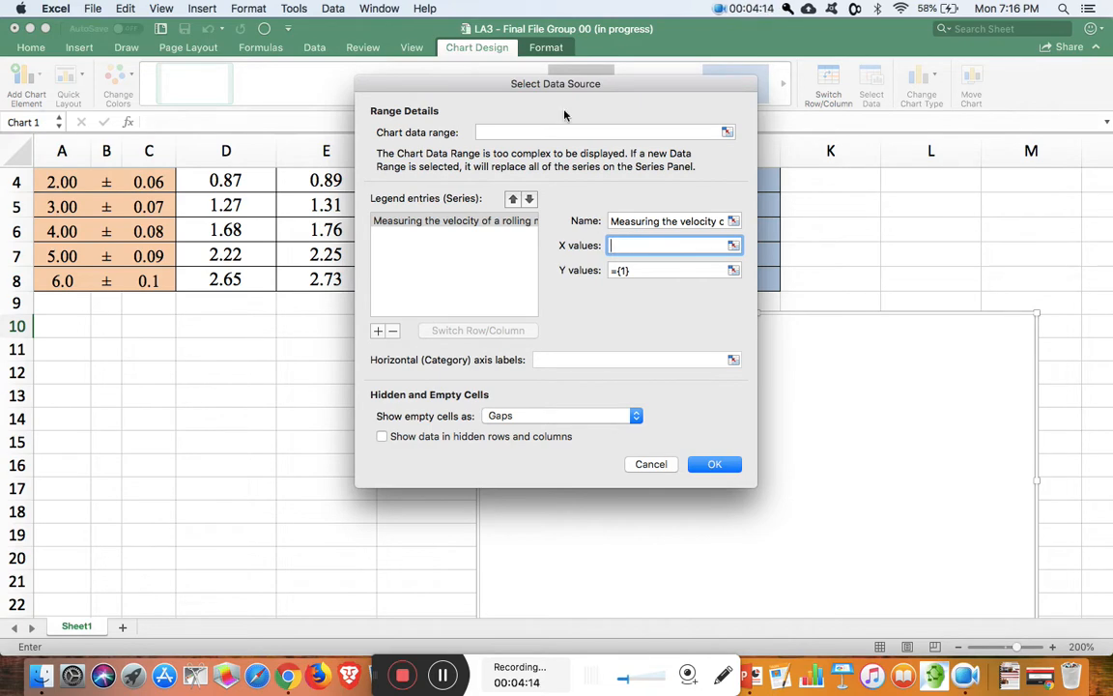
{"action": "left_click_drag", "start_coordinate": [590, 87], "coordinate": [276, 222]}
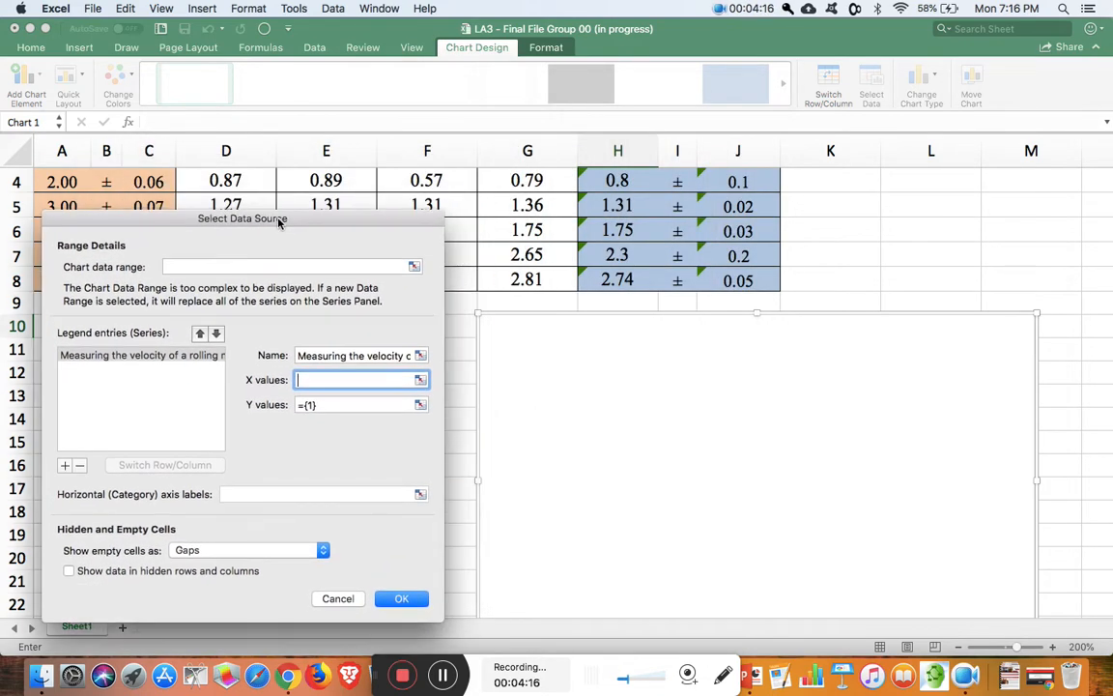
{"action": "scroll", "coordinate": [640, 235], "scroll_direction": "up", "scroll_amount": 2}
{"action": "scroll", "coordinate": [640, 235], "scroll_direction": "up", "scroll_amount": 1}
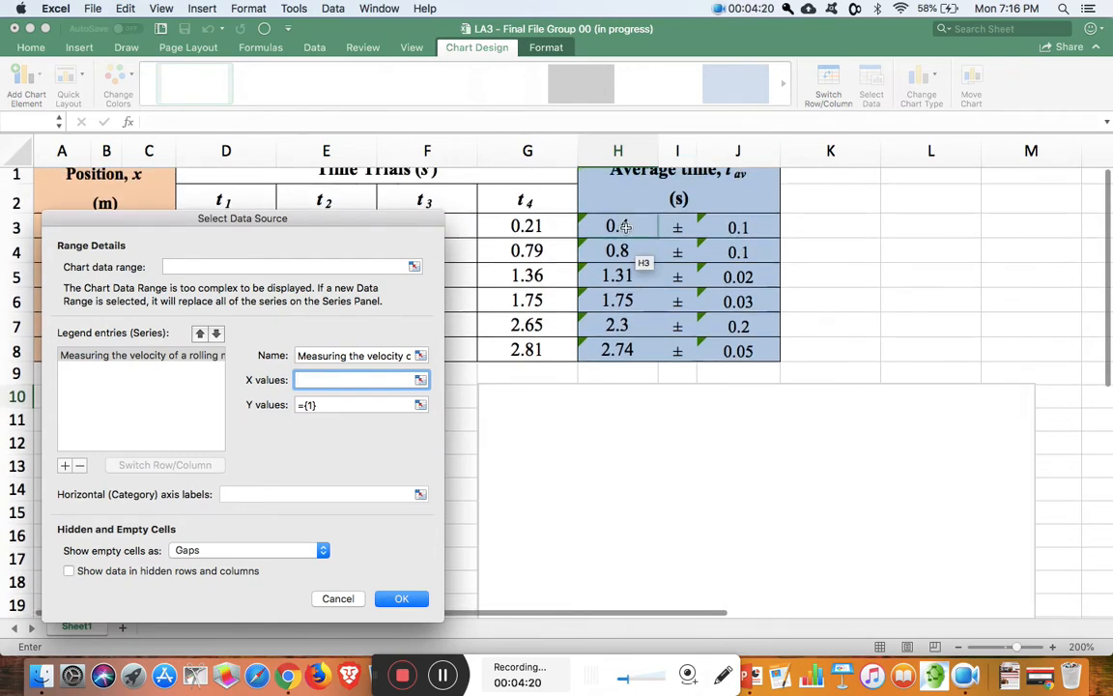
{"action": "left_click", "coordinate": [625, 226]}
{"action": "key", "text": "shift+Down"}
{"action": "key", "text": "shift+Down"}
{"action": "key", "text": "shift+Down"}
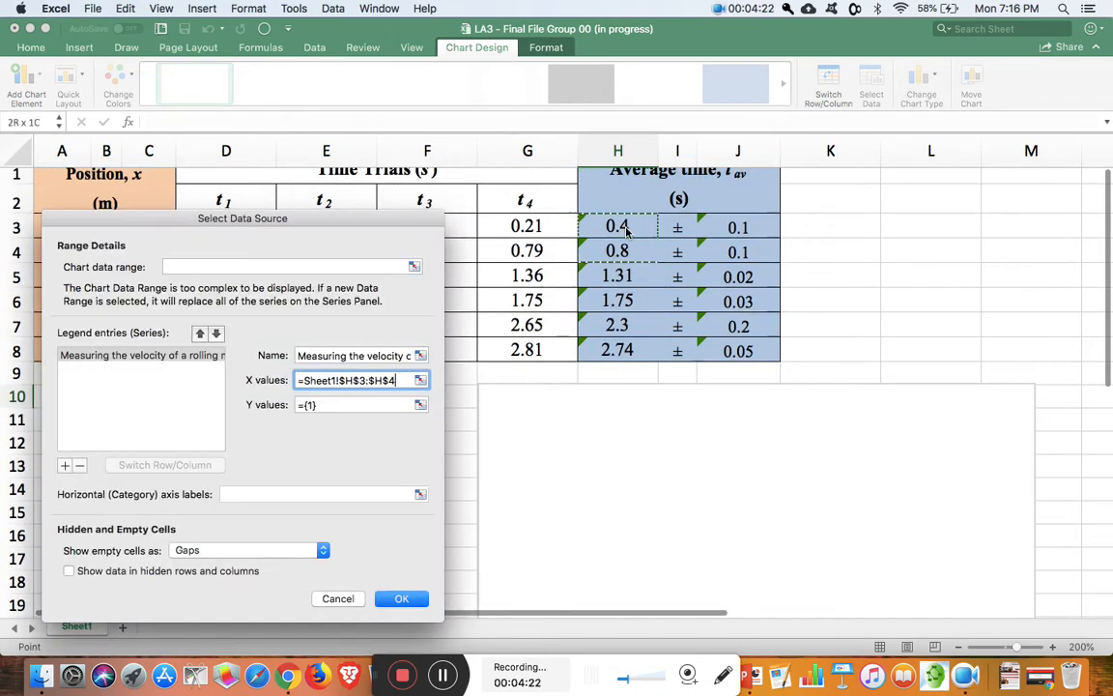
{"action": "key", "text": "shift+Down"}
{"action": "key", "text": "shift+Down"}
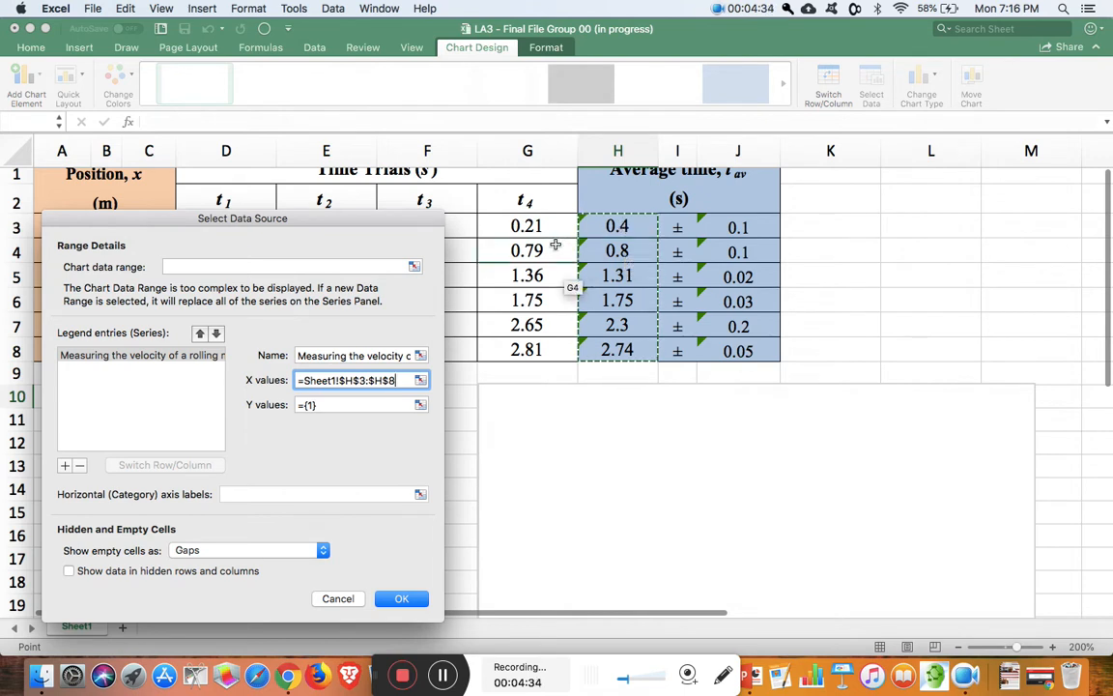
Set the series' Y values to the positions in A3:A8 and apply the data source
{"action": "left_click", "coordinate": [353, 404]}
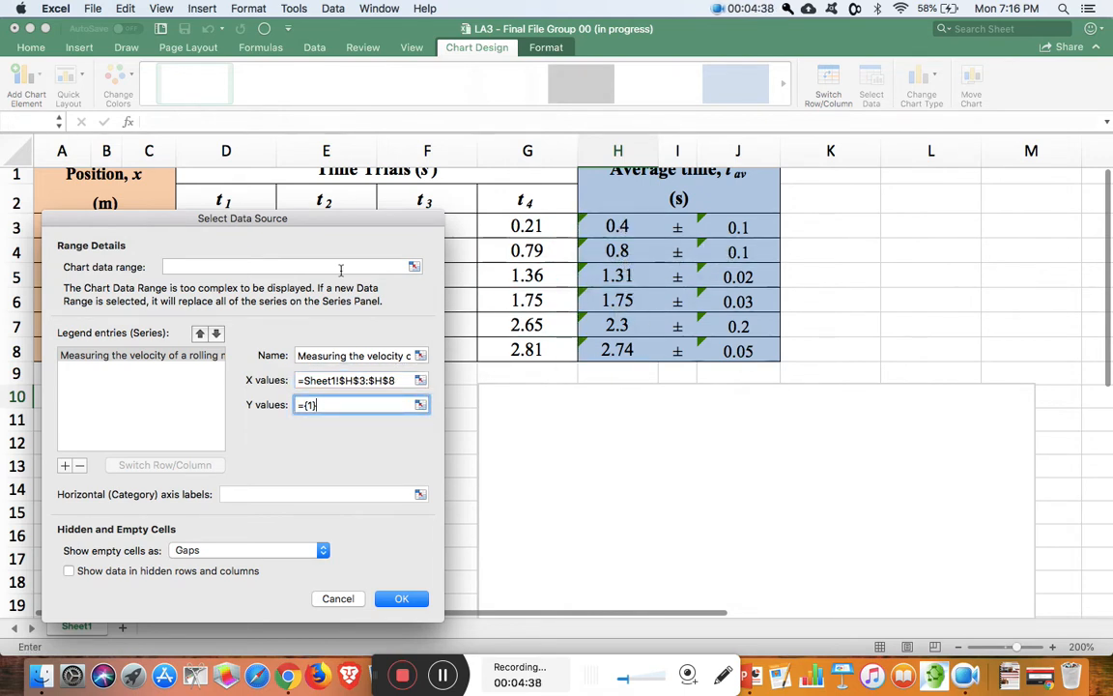
{"action": "left_click_drag", "start_coordinate": [273, 227], "coordinate": [755, 186]}
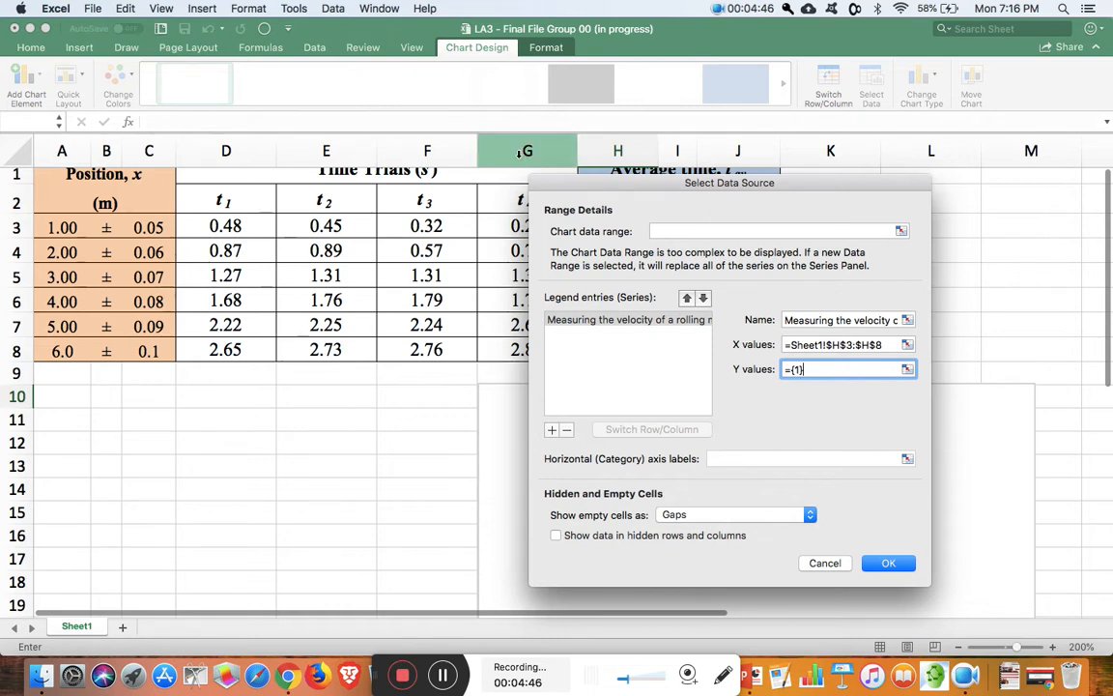
{"action": "left_click", "coordinate": [71, 227]}
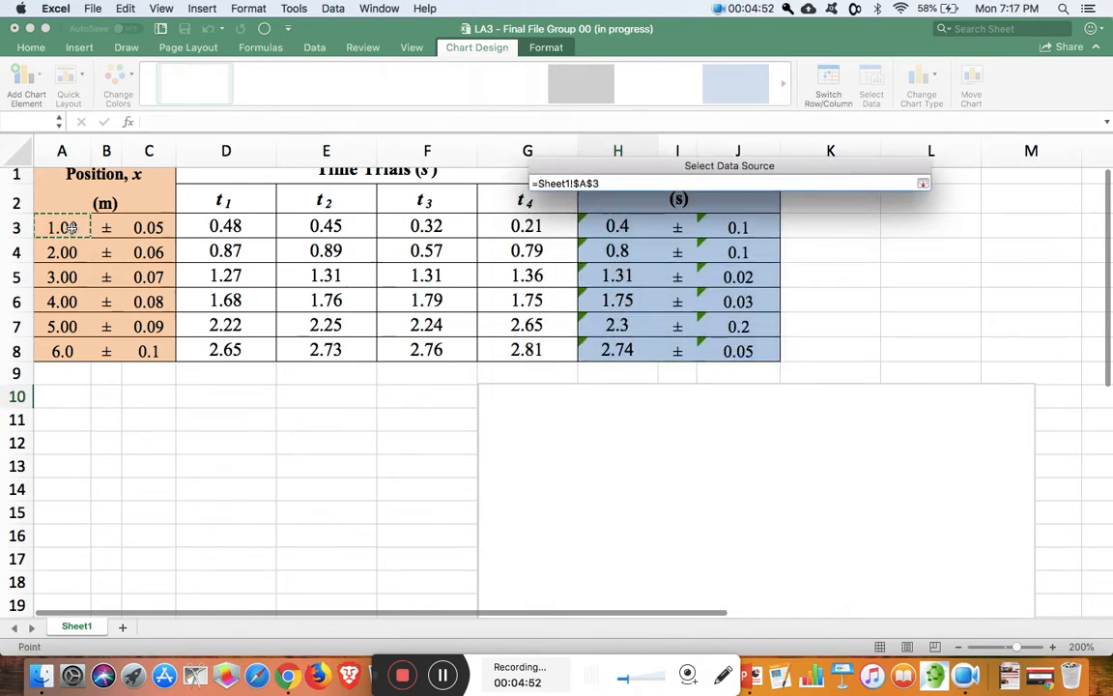
{"action": "left_click_drag", "start_coordinate": [71, 227], "coordinate": [71, 354]}
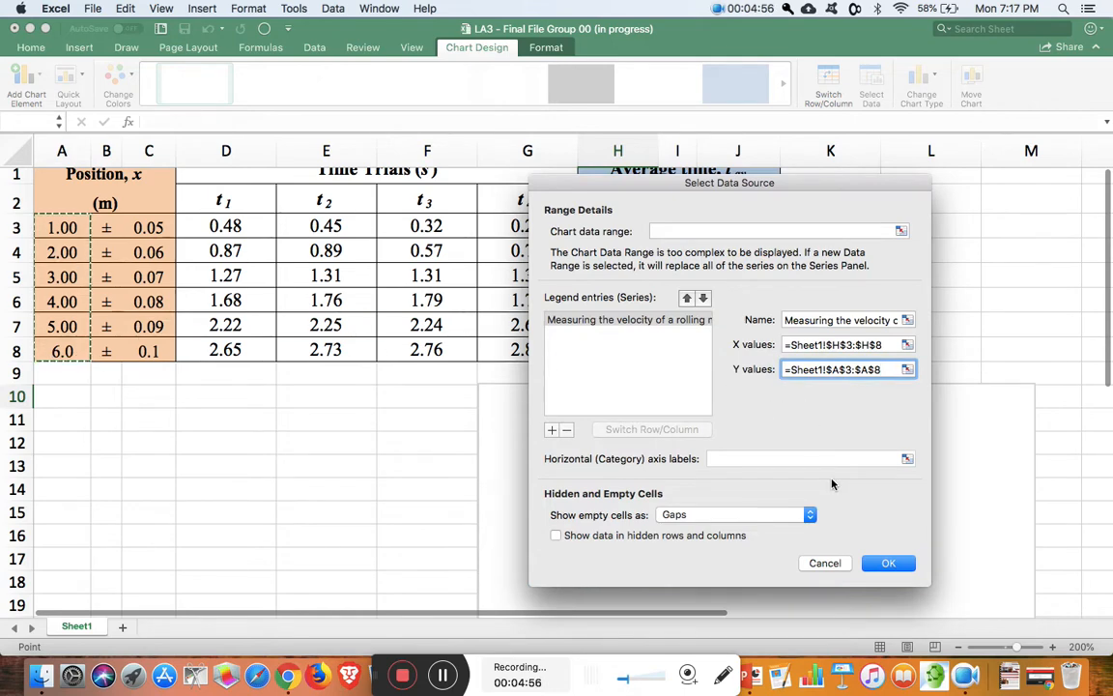
{"action": "left_click", "coordinate": [884, 567]}
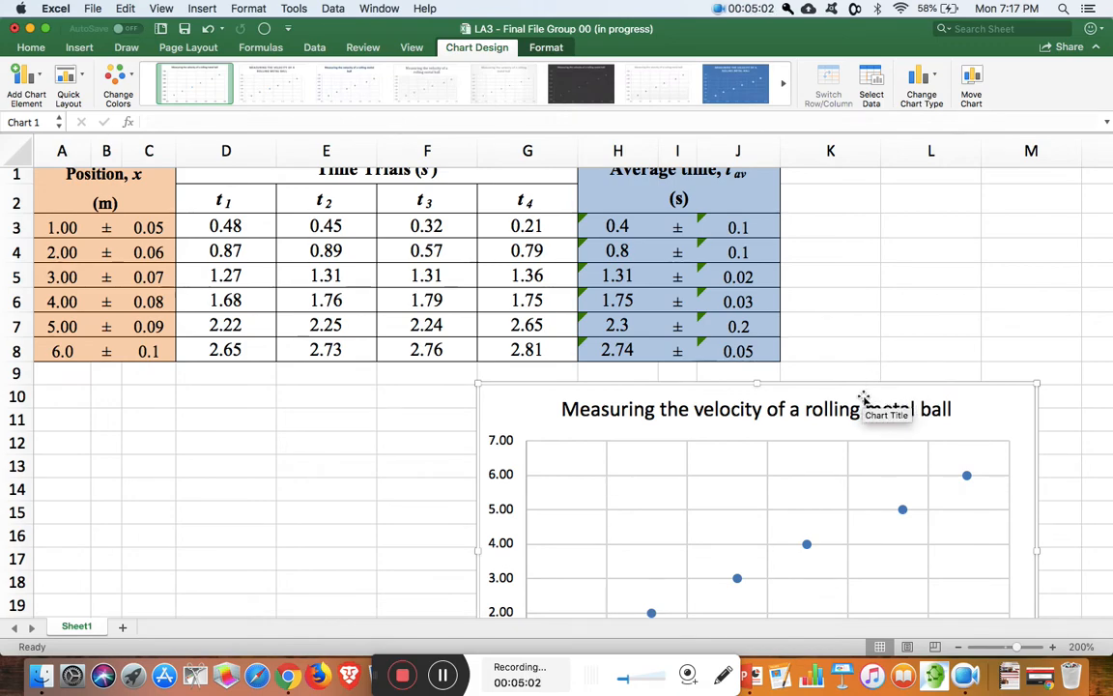
Add error bars to the scatter chart and open their detailed formatting options
{"action": "scroll", "coordinate": [863, 397], "scroll_direction": "down", "scroll_amount": 3}
{"action": "scroll", "coordinate": [863, 396], "scroll_direction": "down", "scroll_amount": 2}
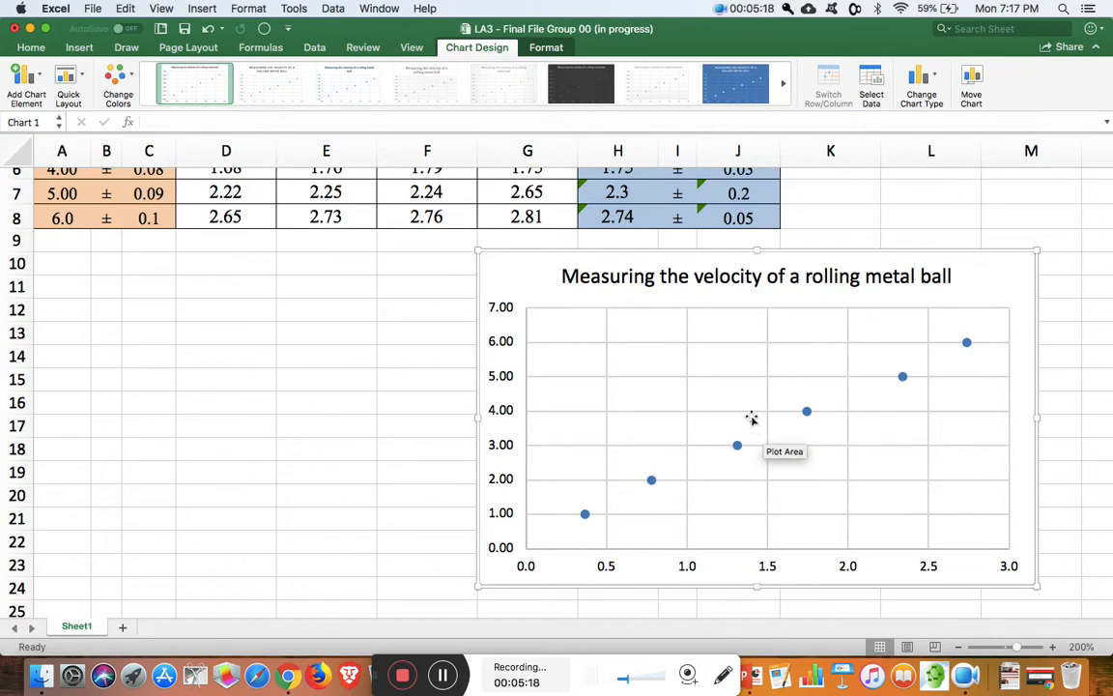
{"action": "scroll", "coordinate": [729, 395], "scroll_direction": "up", "scroll_amount": 3}
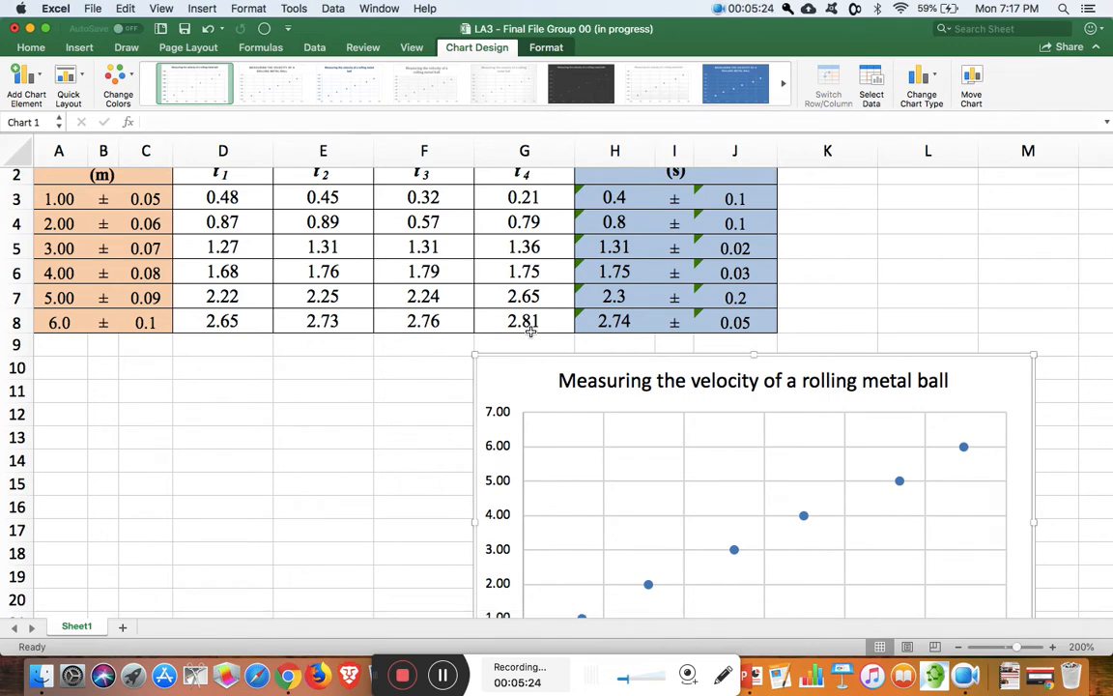
{"action": "scroll", "coordinate": [701, 447], "scroll_direction": "down", "scroll_amount": 1}
{"action": "scroll", "coordinate": [701, 447], "scroll_direction": "up", "scroll_amount": 1}
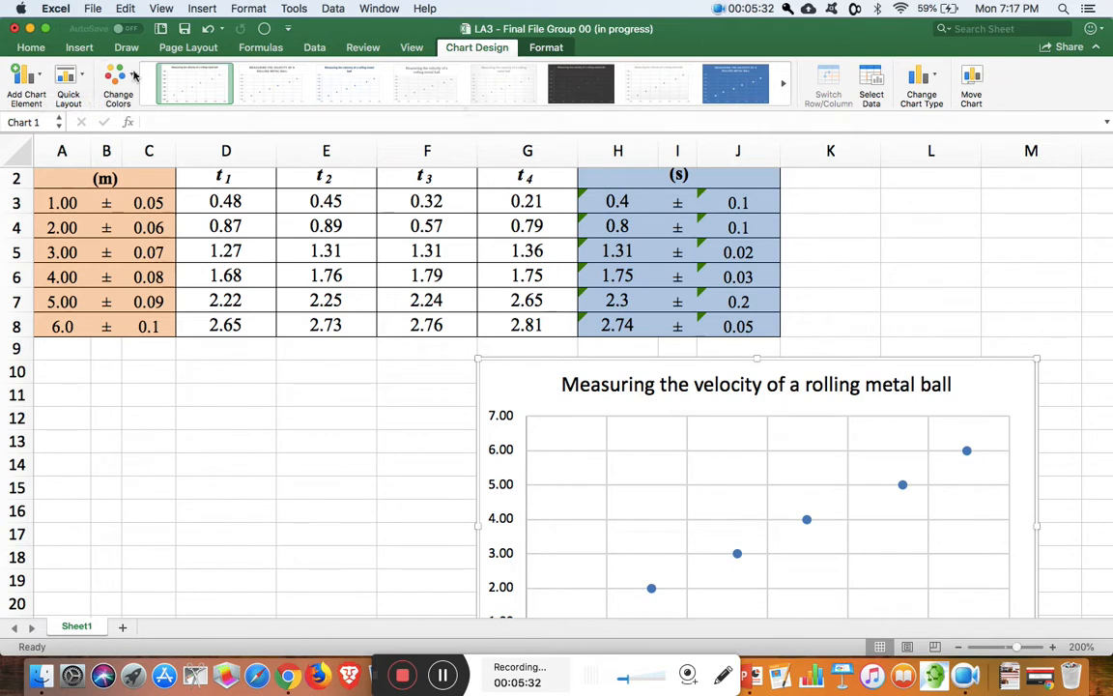
{"action": "left_click", "coordinate": [38, 83]}
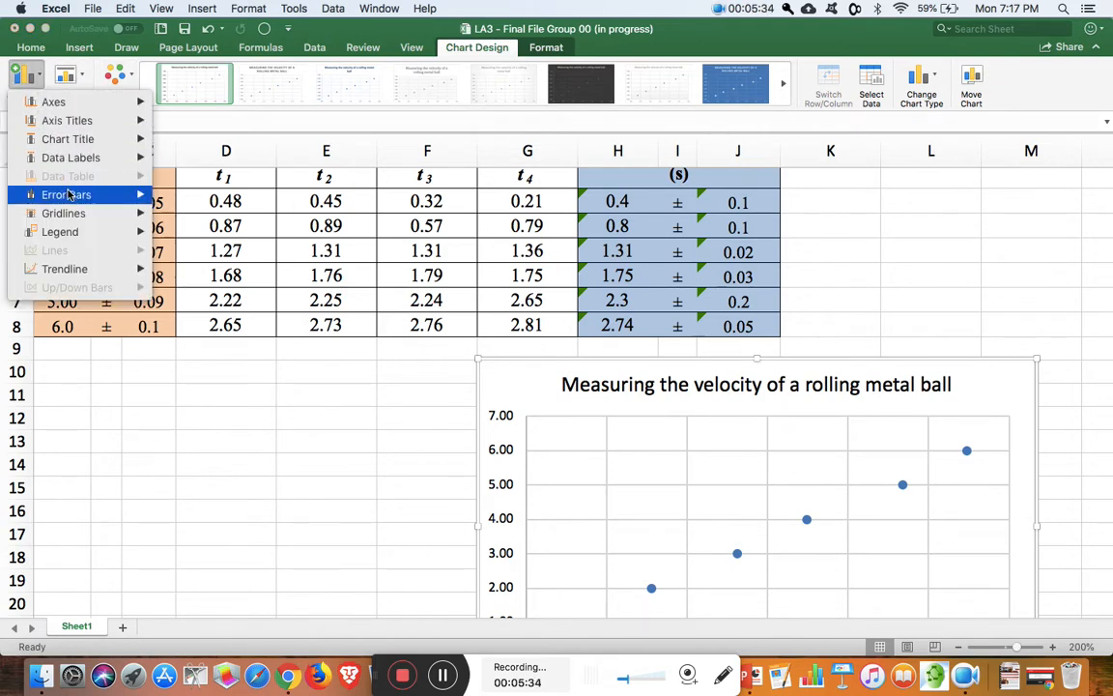
{"action": "mouse_move", "coordinate": [79, 194]}
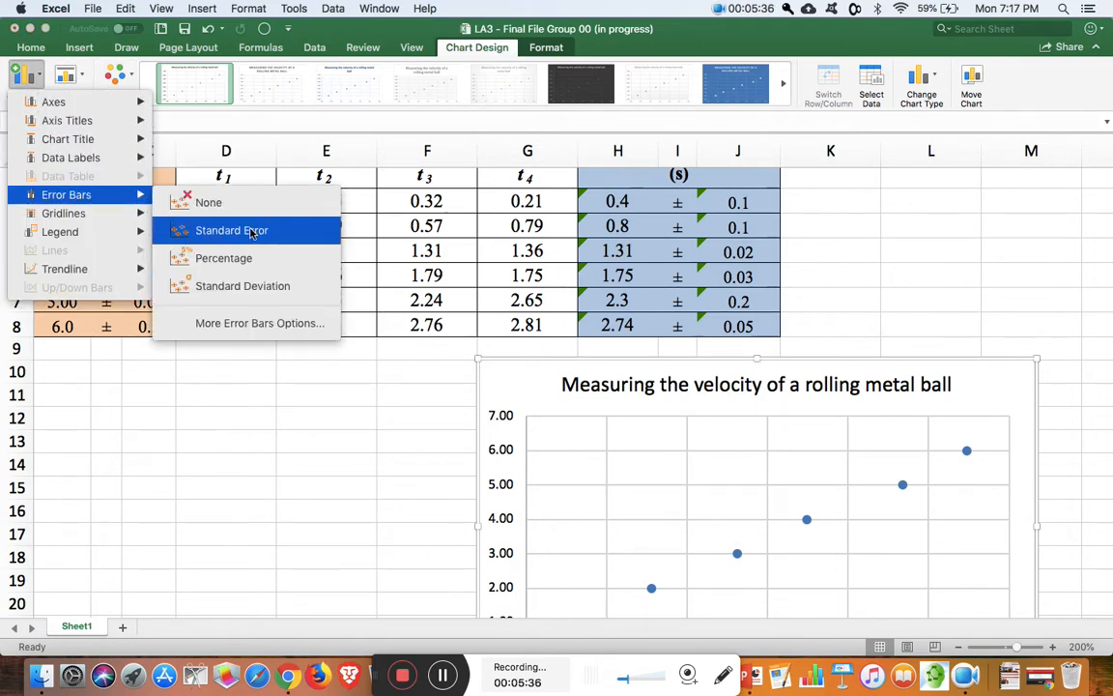
{"action": "left_click", "coordinate": [278, 324]}
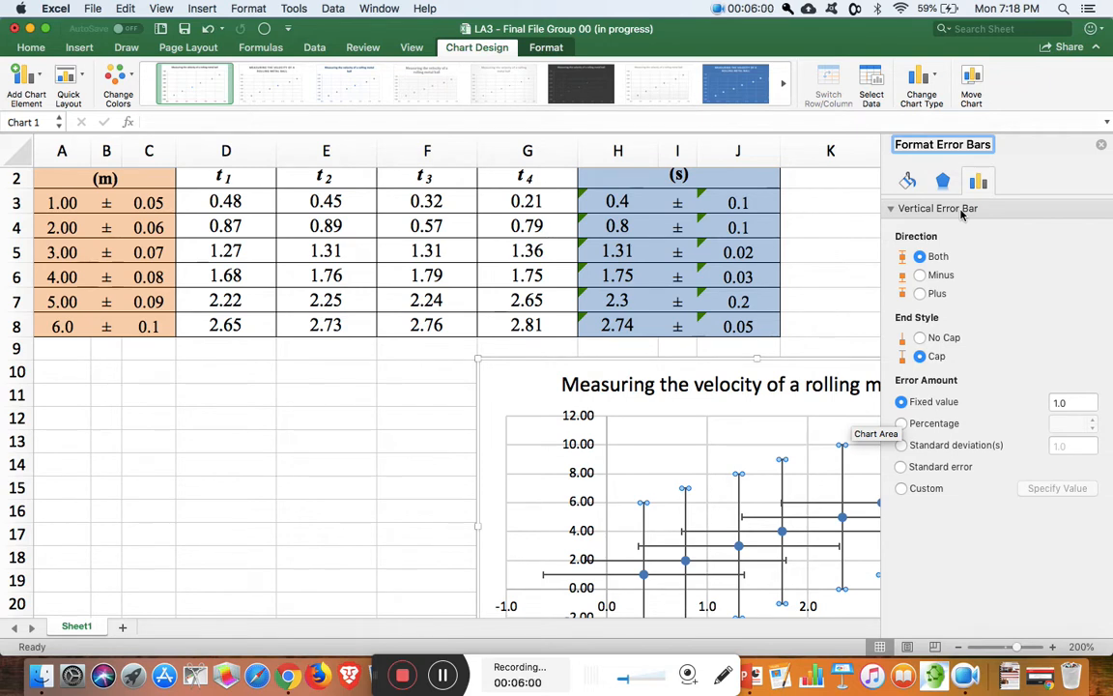
Give the vertical error bars the No Cap end style and a custom error amount
{"action": "left_click", "coordinate": [920, 338]}
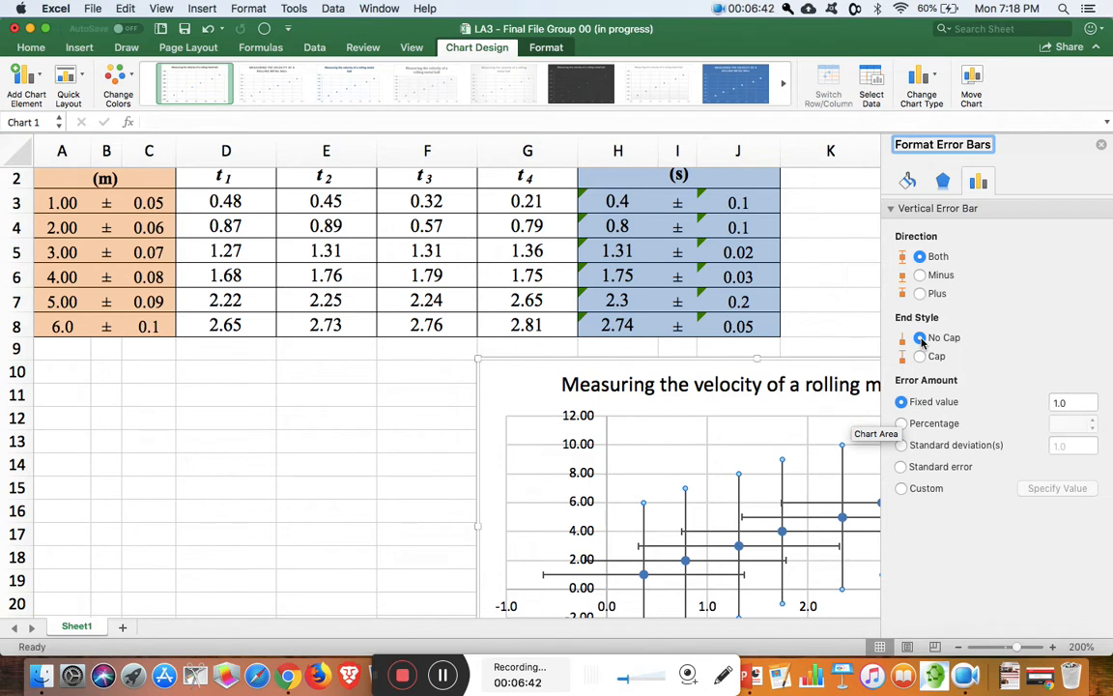
{"action": "left_click", "coordinate": [901, 490]}
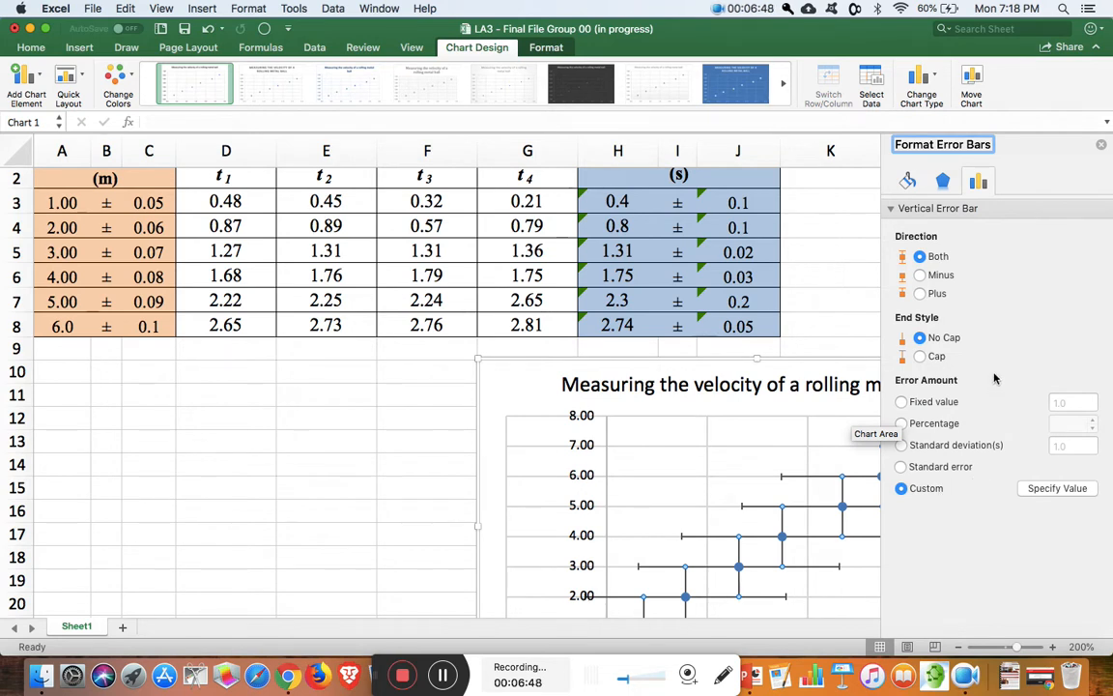
{"action": "left_click", "coordinate": [985, 190]}
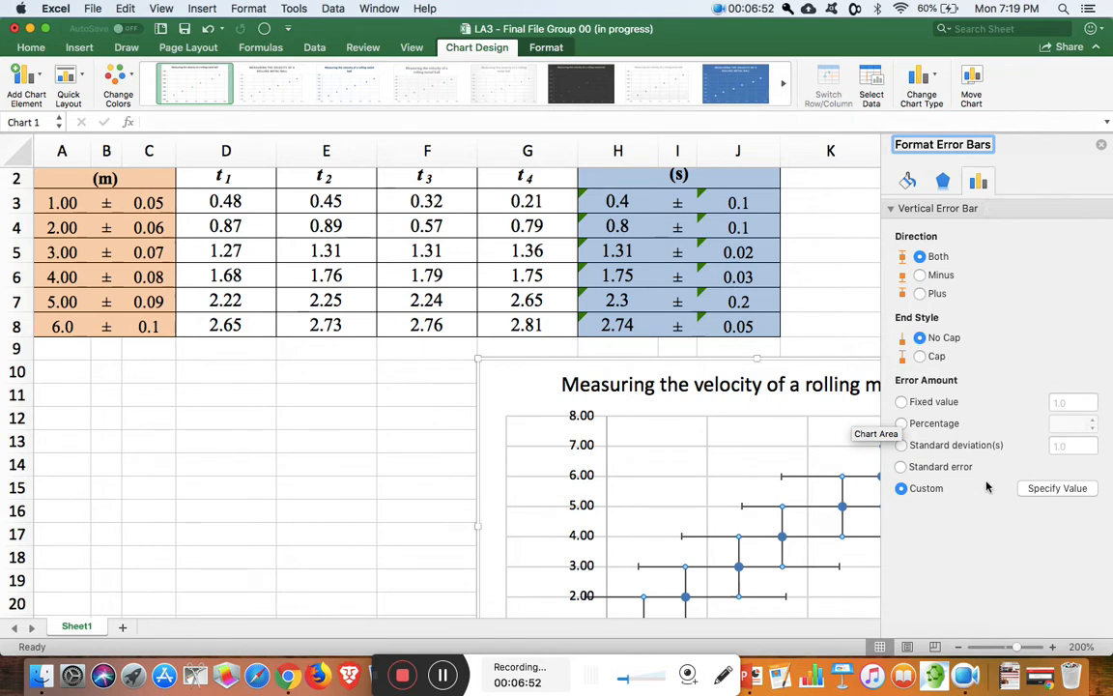
Set both the positive and negative error values of the vertical error bars to the position uncertainties in C3:C8
{"action": "left_click", "coordinate": [1039, 489]}
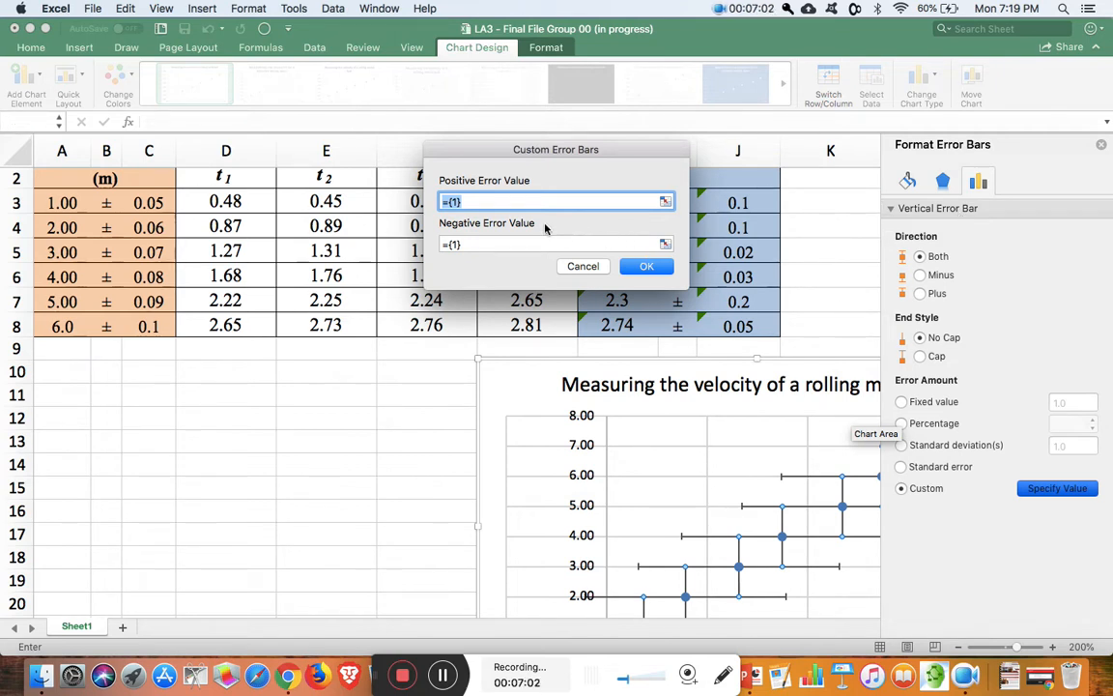
{"action": "left_click", "coordinate": [154, 202]}
{"action": "left_click_drag", "start_coordinate": [154, 202], "coordinate": [145, 324]}
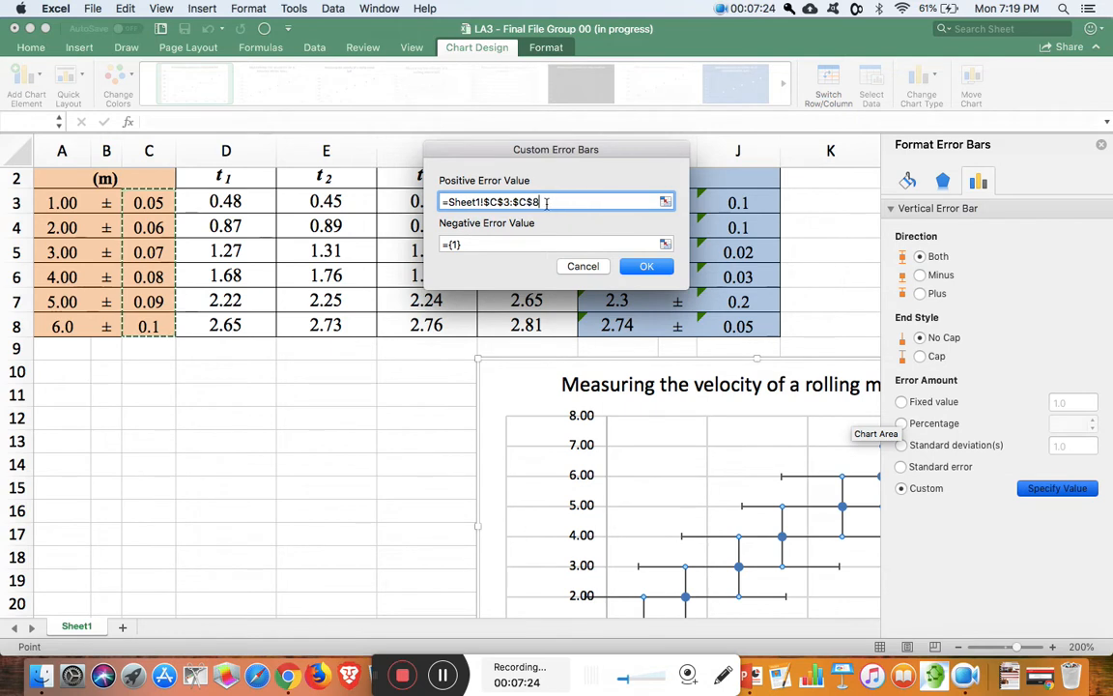
{"action": "left_click_drag", "start_coordinate": [541, 202], "coordinate": [428, 201]}
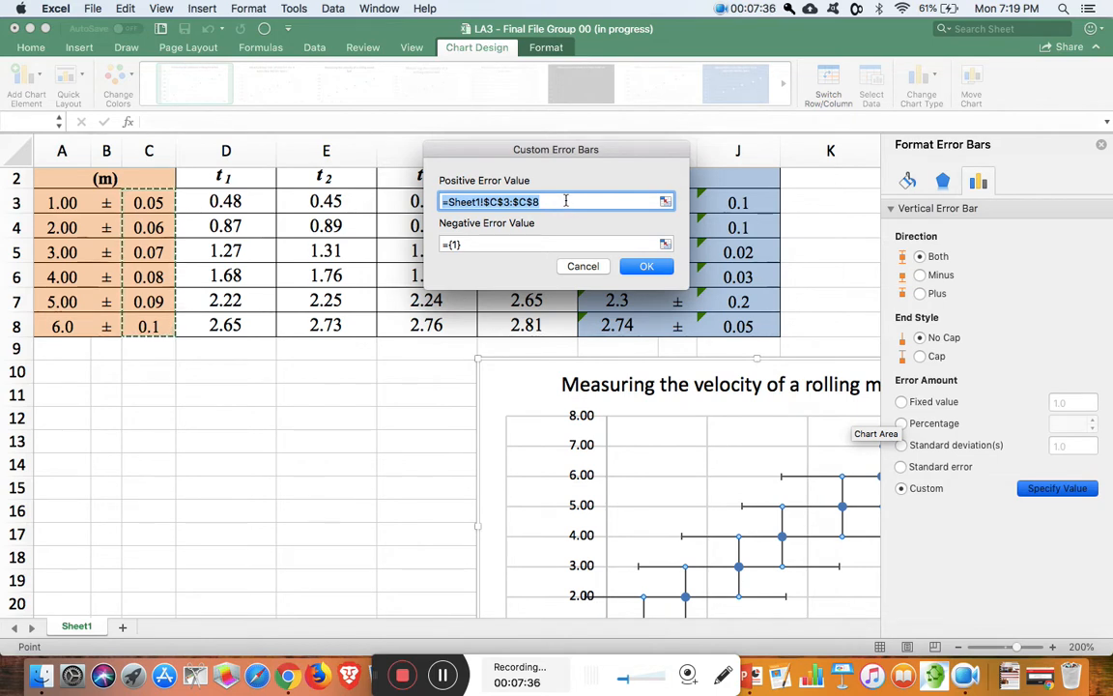
{"action": "key", "text": "super+c"}
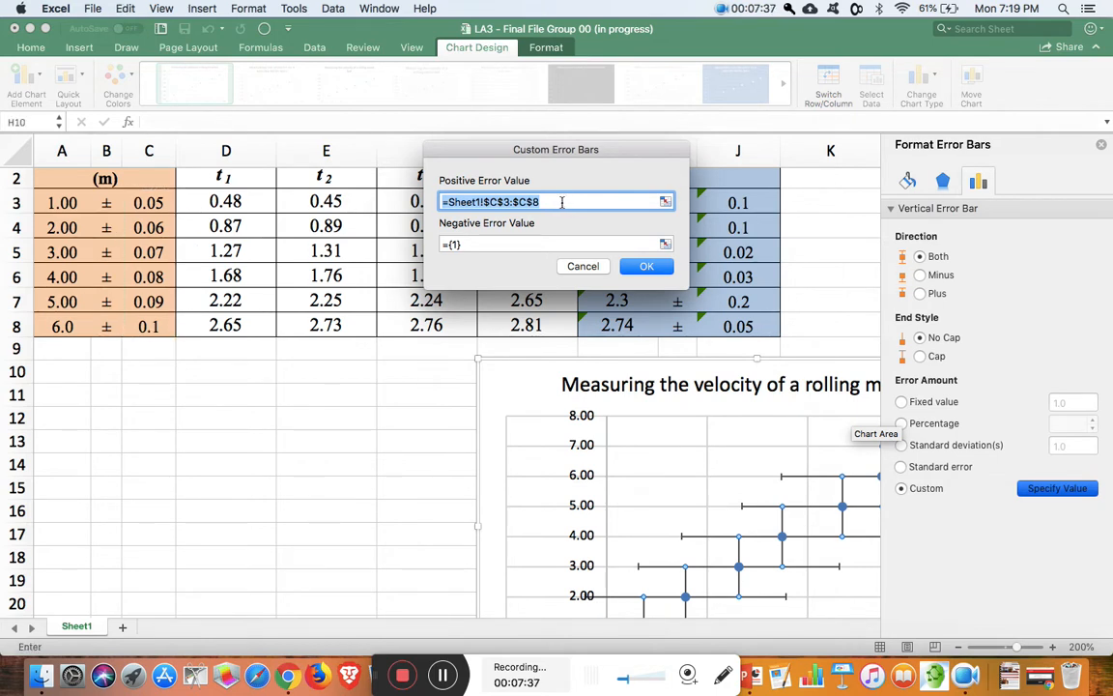
{"action": "left_click", "coordinate": [482, 241]}
{"action": "left_click_drag", "start_coordinate": [479, 242], "coordinate": [435, 243]}
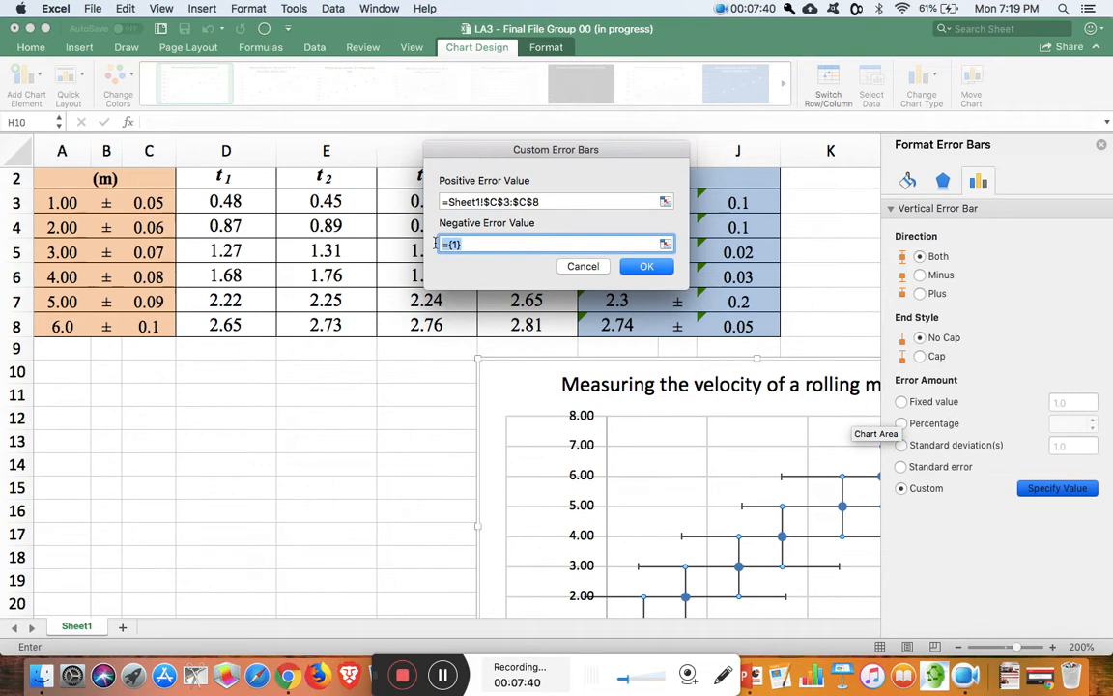
{"action": "key", "text": "super+v"}
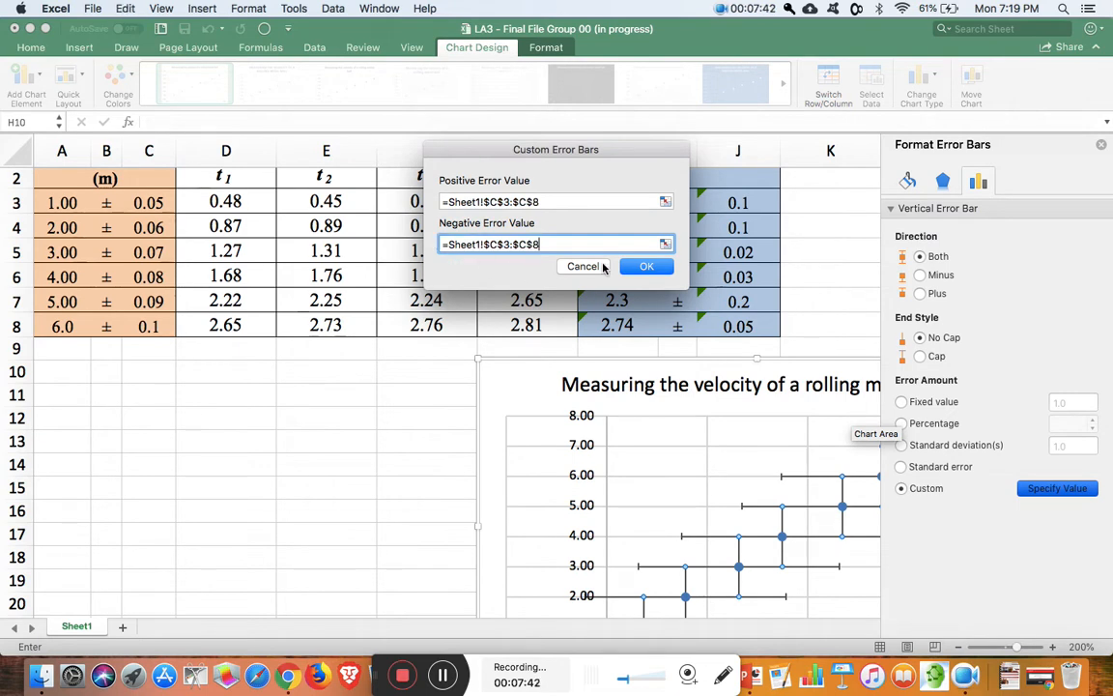
{"action": "left_click", "coordinate": [643, 266]}
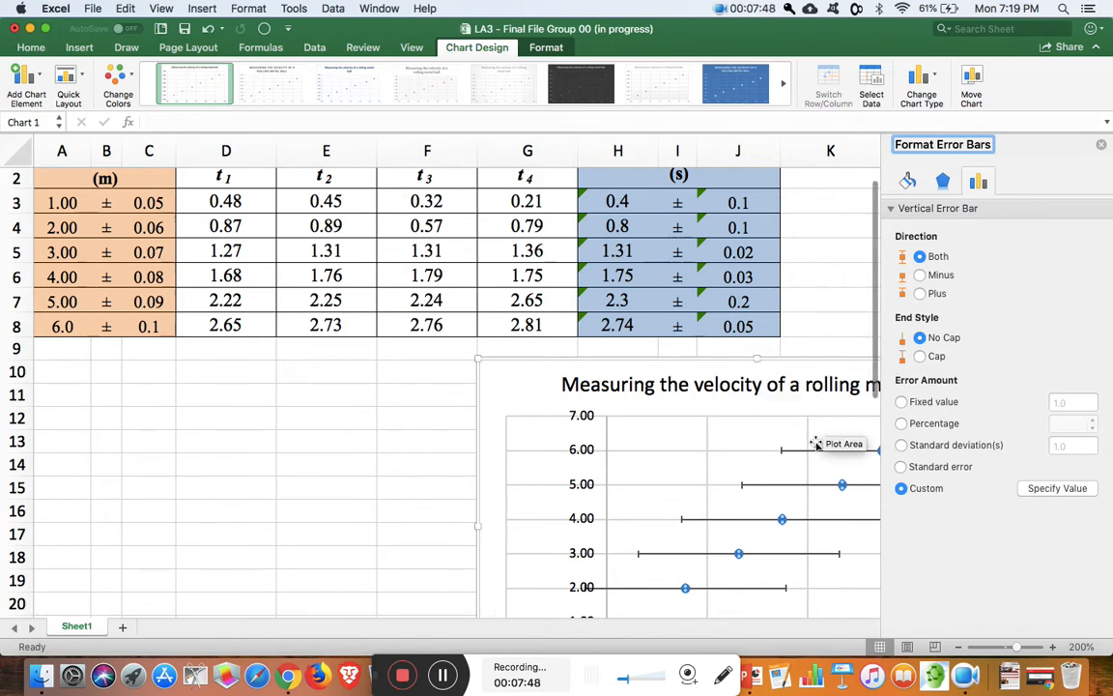
Give the horizontal error bars the No Cap end style and a custom error amount
{"action": "left_click", "coordinate": [760, 490]}
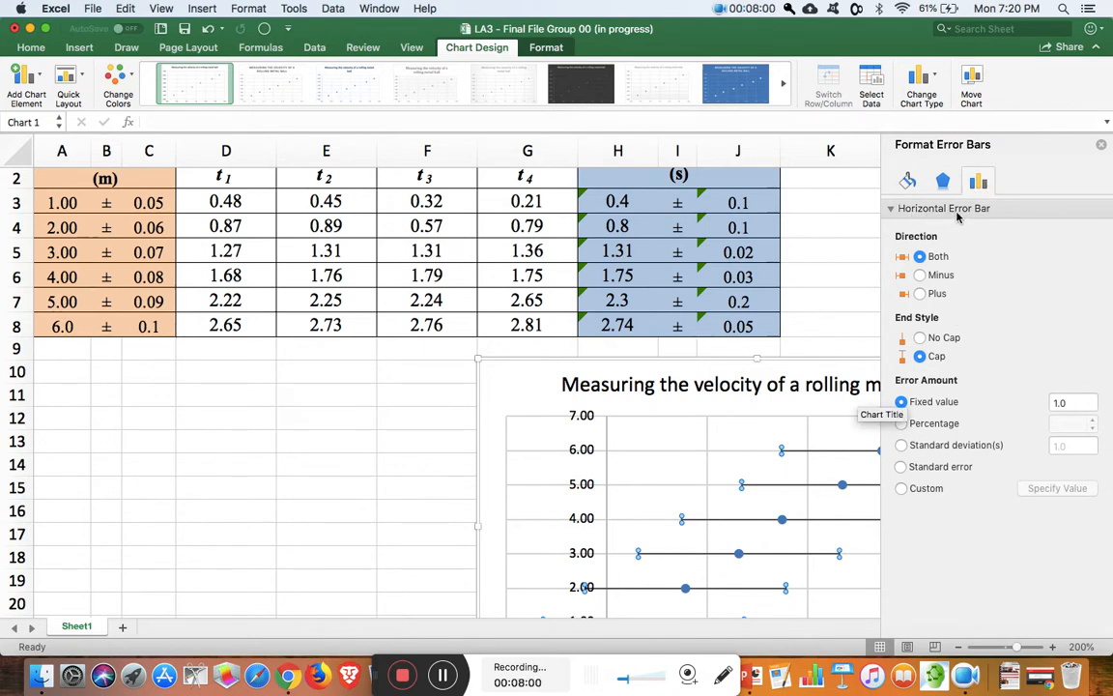
{"action": "left_click", "coordinate": [919, 339]}
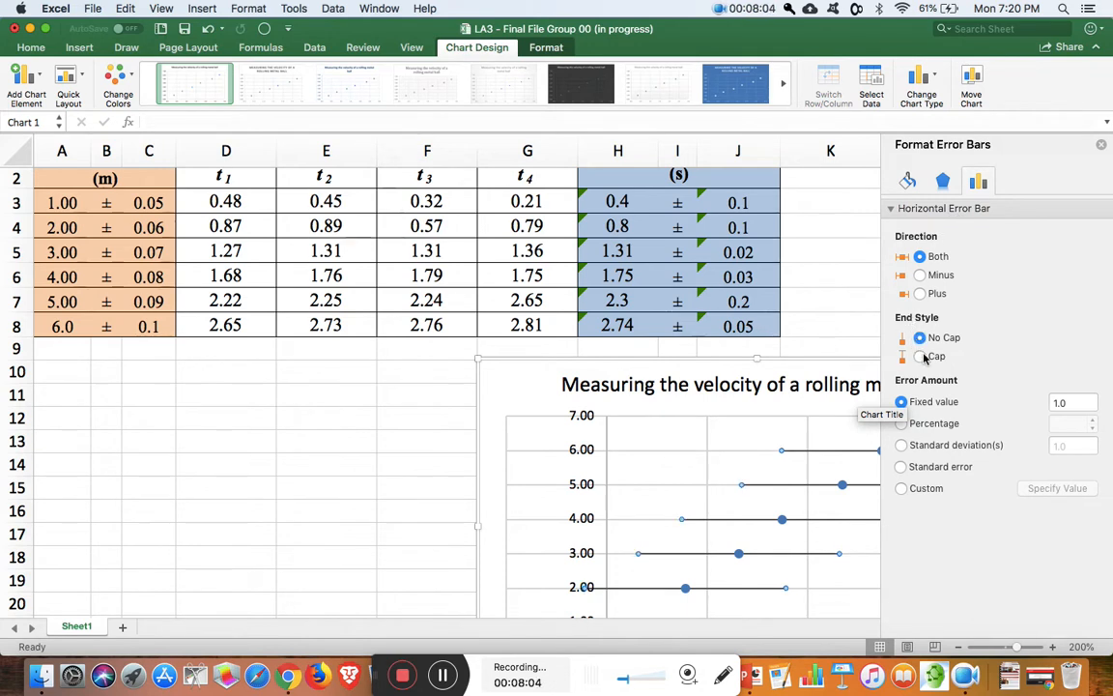
{"action": "left_click", "coordinate": [902, 491]}
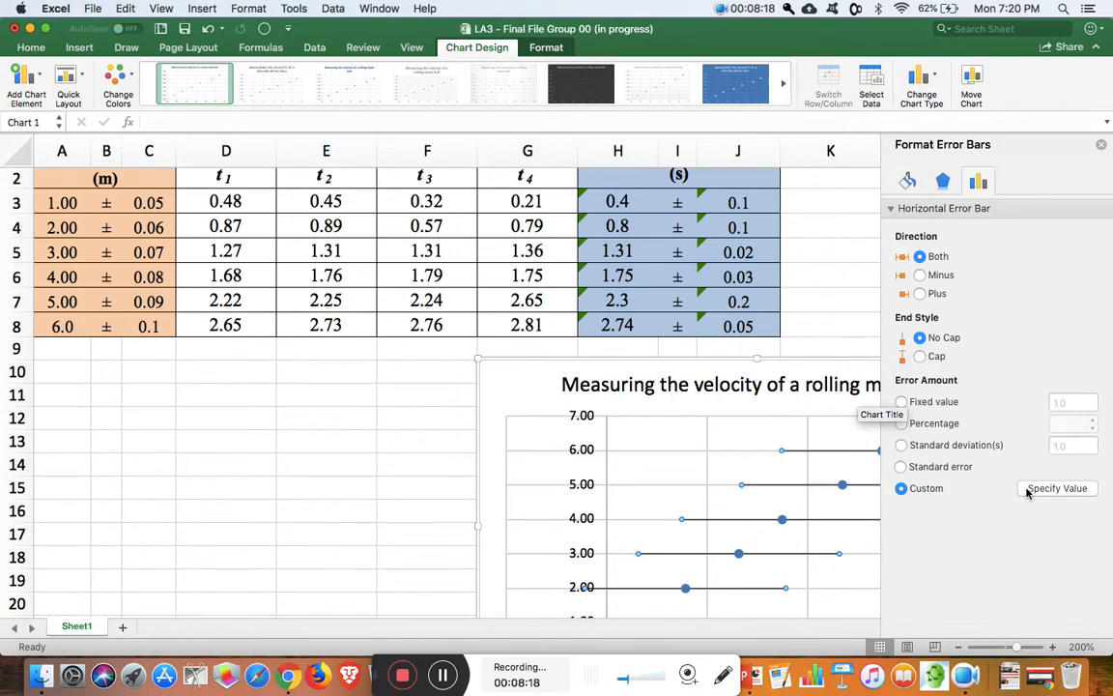
Set both the positive and negative error values of the horizontal error bars to the time uncertainties in J3:J8
{"action": "left_click", "coordinate": [1057, 488]}
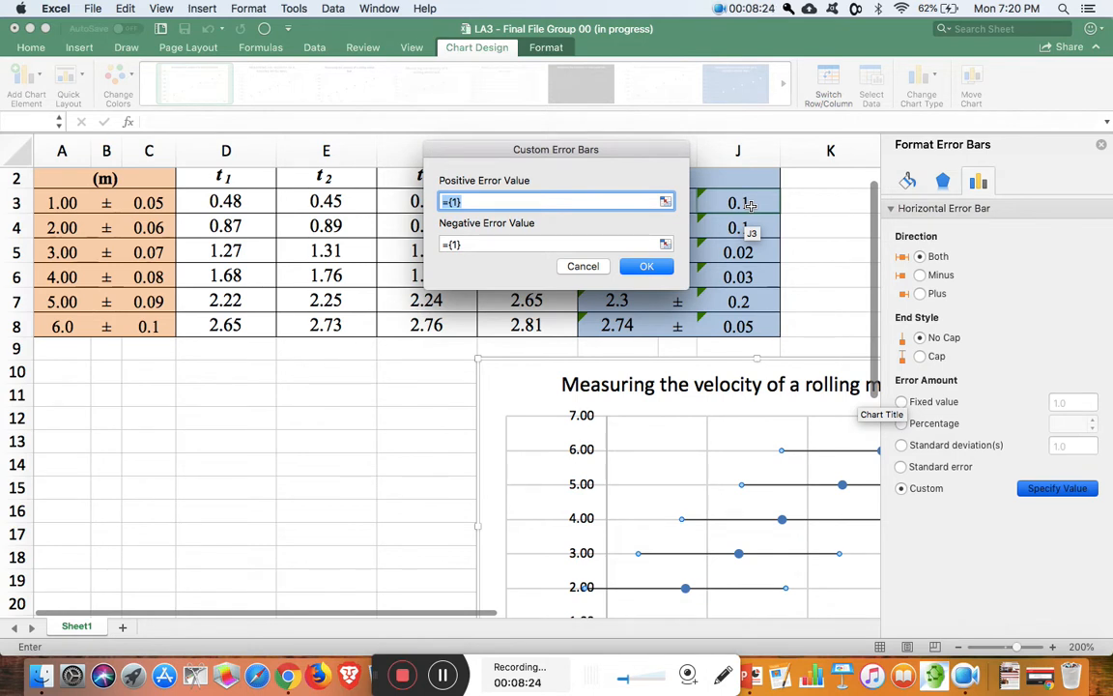
{"action": "left_click", "coordinate": [741, 203]}
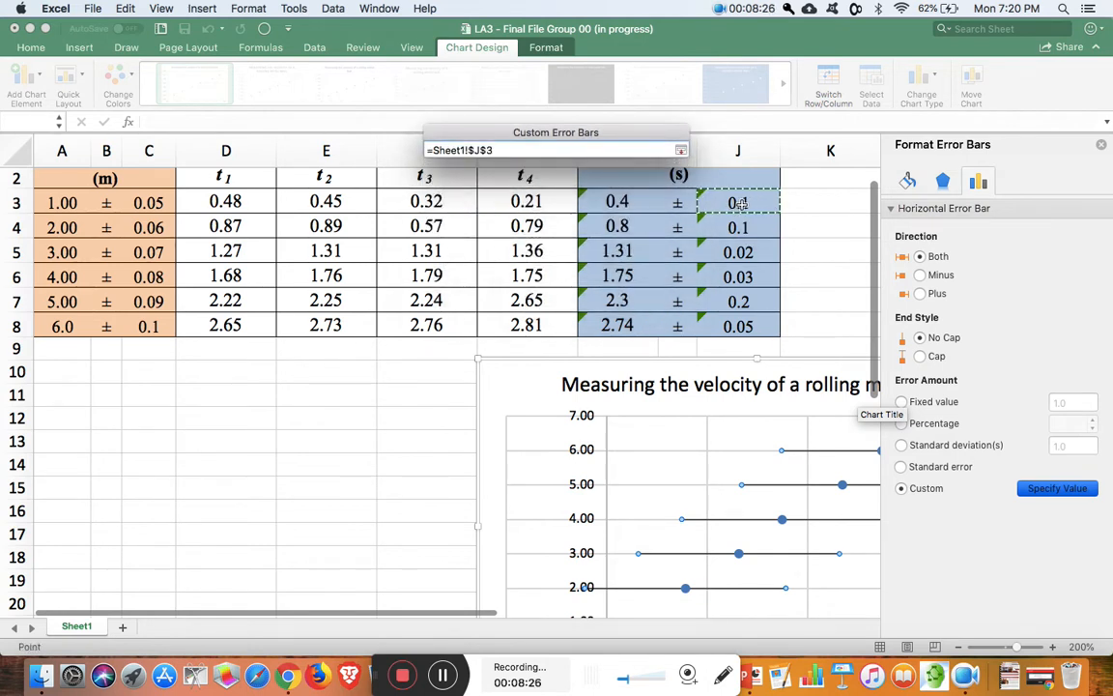
{"action": "left_click_drag", "start_coordinate": [738, 203], "coordinate": [740, 325]}
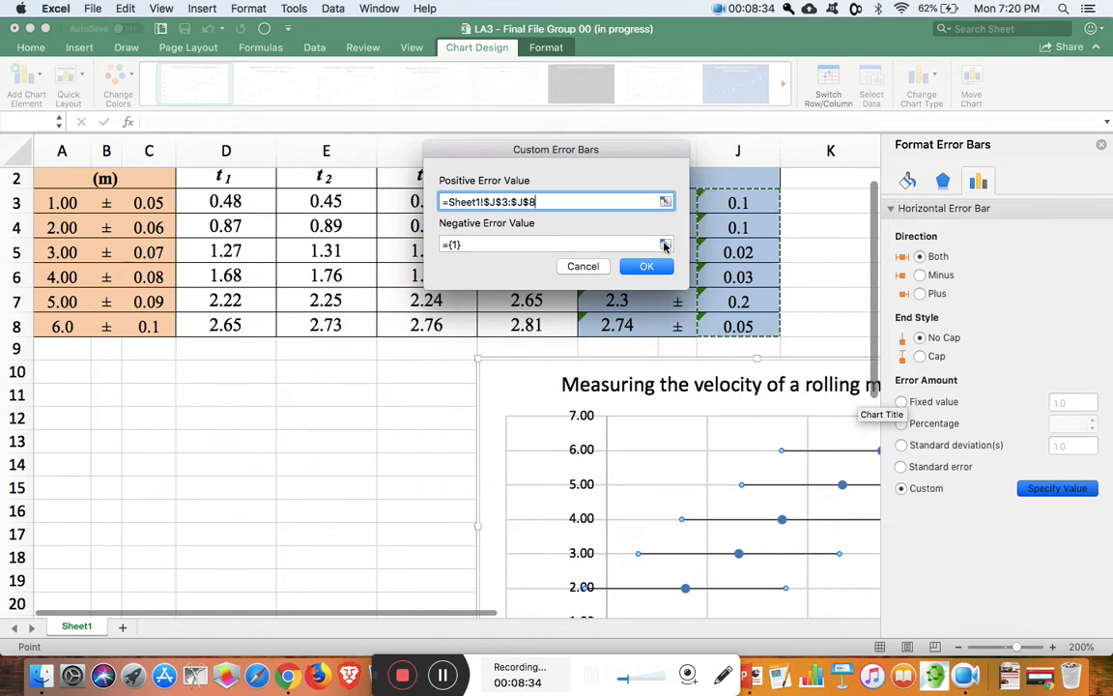
{"action": "left_click", "coordinate": [664, 246]}
{"action": "left_click", "coordinate": [737, 202]}
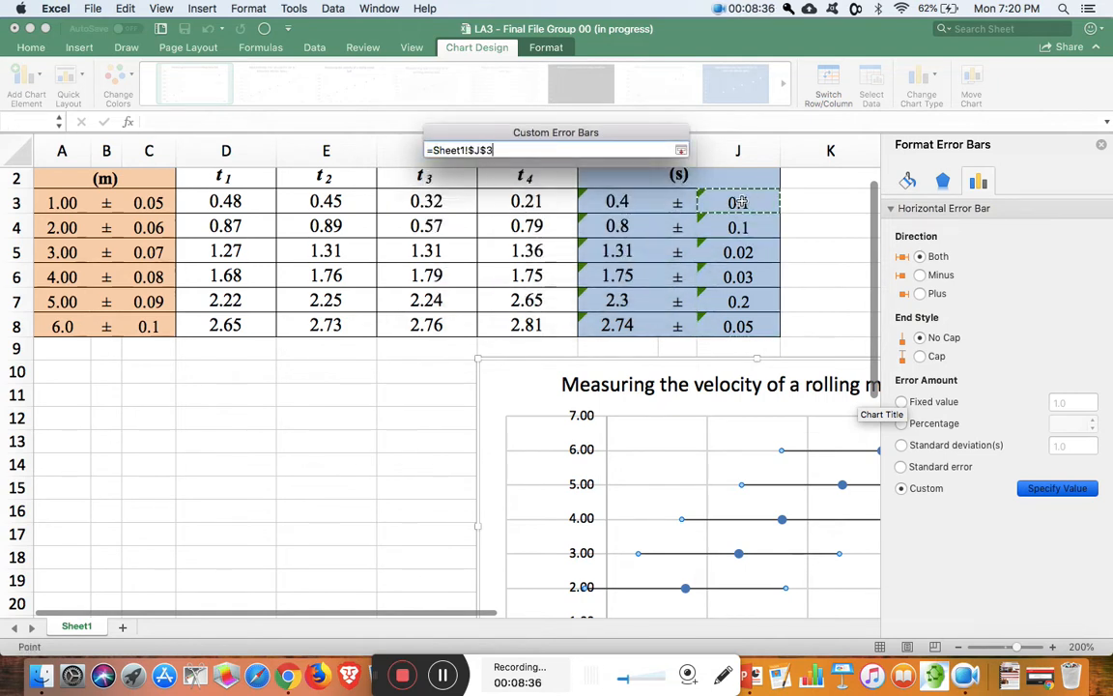
{"action": "left_click_drag", "start_coordinate": [738, 202], "coordinate": [748, 320]}
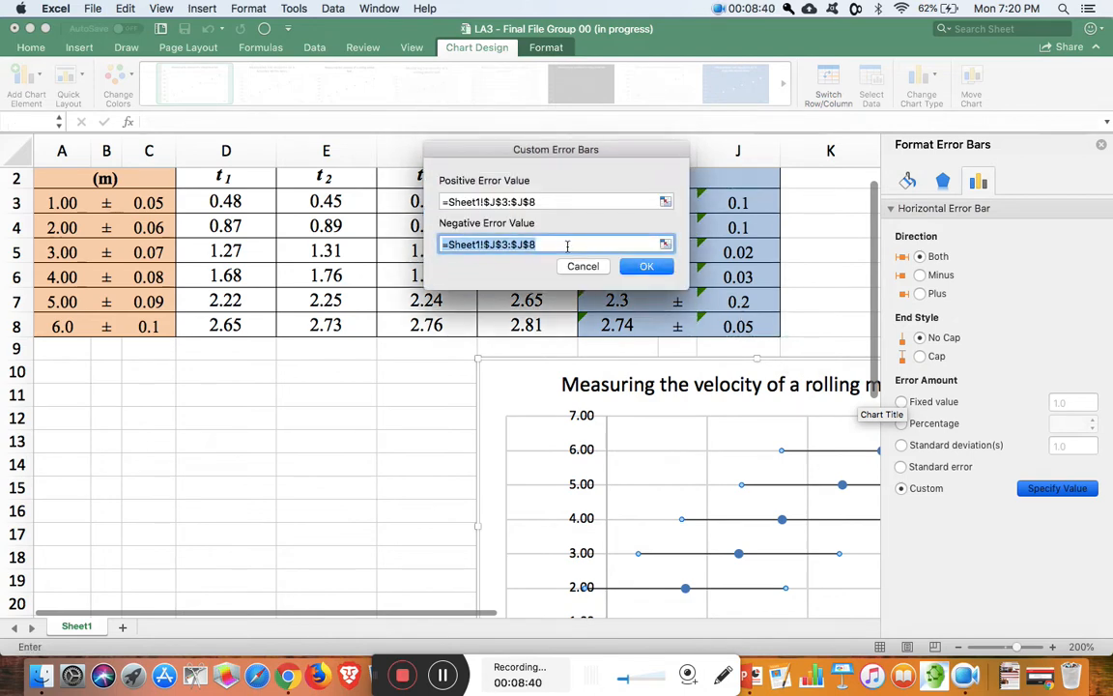
{"action": "left_click", "coordinate": [628, 270]}
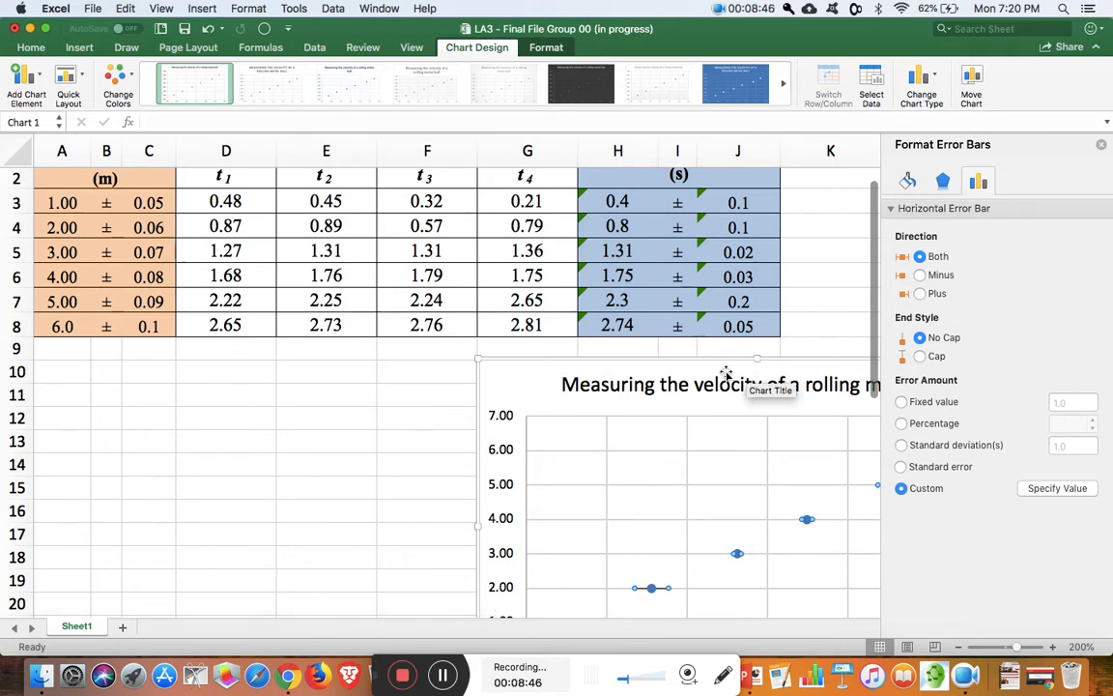
Move the chart left so it sits fully beneath the data table, and centre its title above the plot
{"action": "left_click_drag", "start_coordinate": [727, 375], "coordinate": [427, 397]}
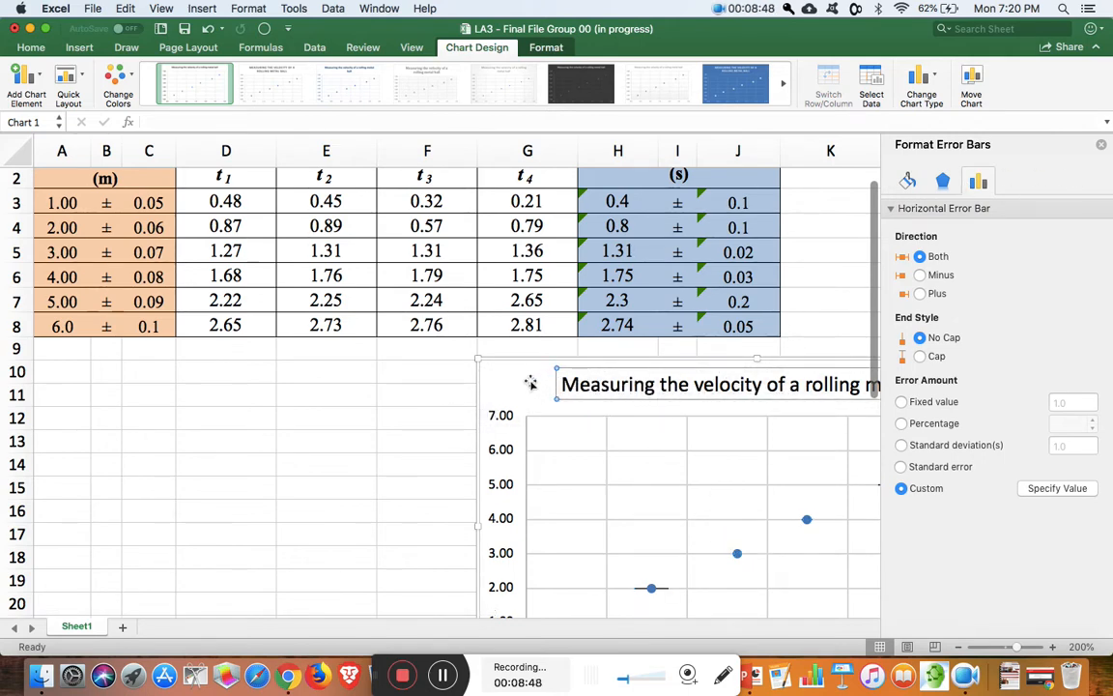
{"action": "left_click_drag", "start_coordinate": [530, 384], "coordinate": [303, 368]}
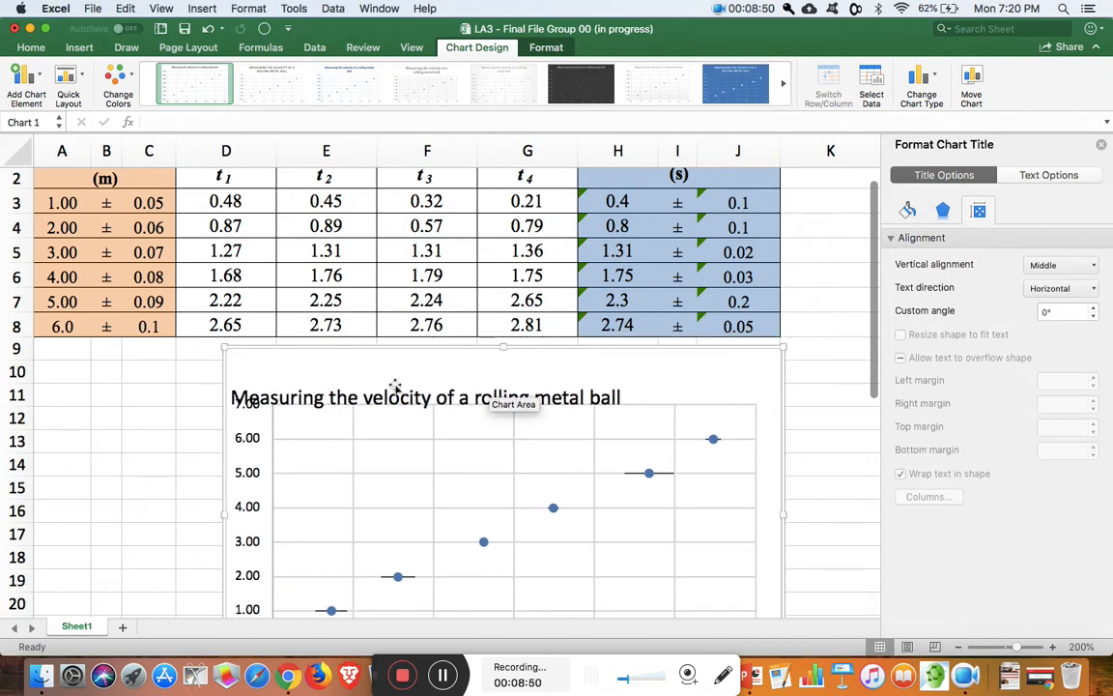
{"action": "left_click_drag", "start_coordinate": [392, 395], "coordinate": [500, 373]}
{"action": "left_click", "coordinate": [500, 375]}
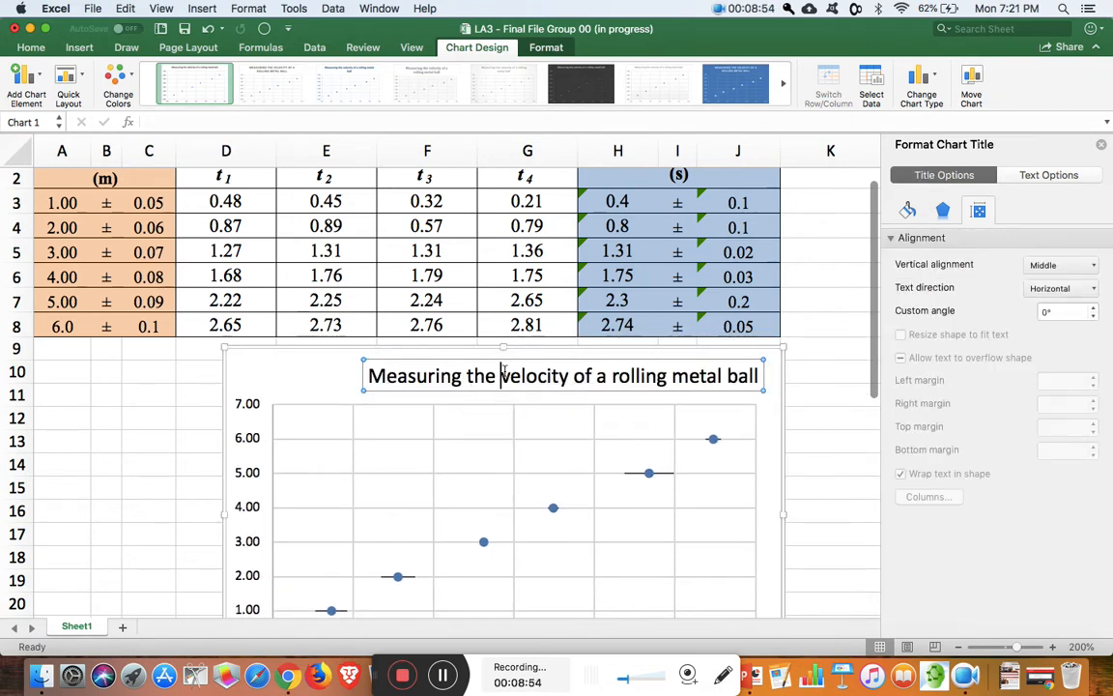
{"action": "left_click_drag", "start_coordinate": [498, 359], "coordinate": [449, 358]}
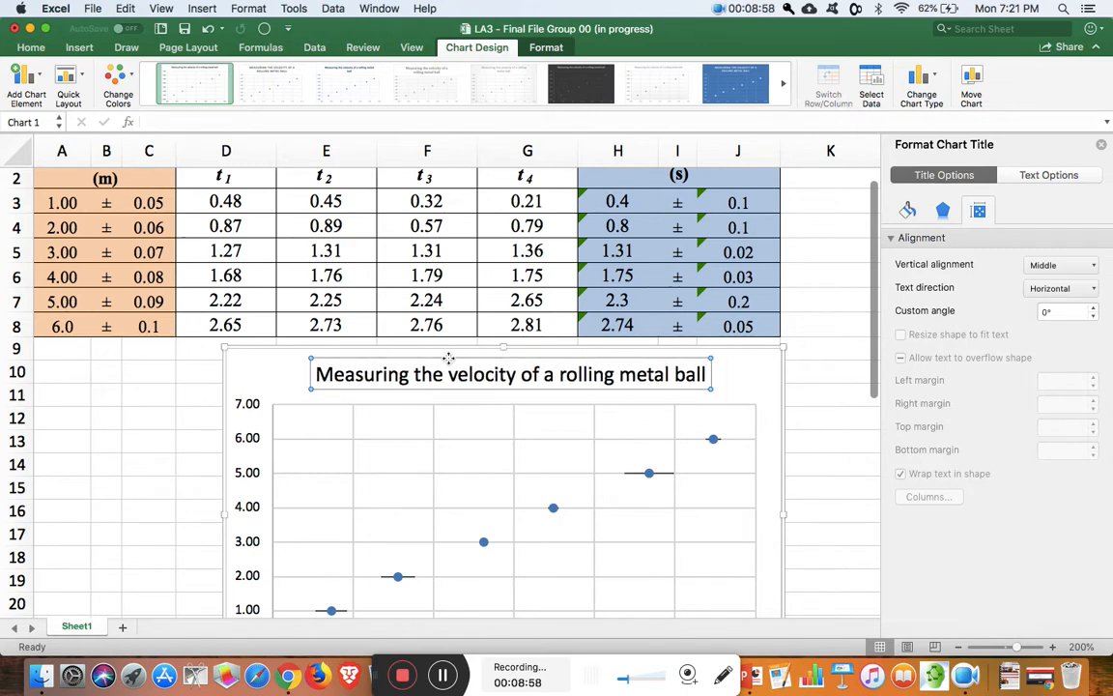
Set the data series' marker option to None so only the error bars mark the points
{"action": "scroll", "coordinate": [646, 517], "scroll_direction": "down", "scroll_amount": 5}
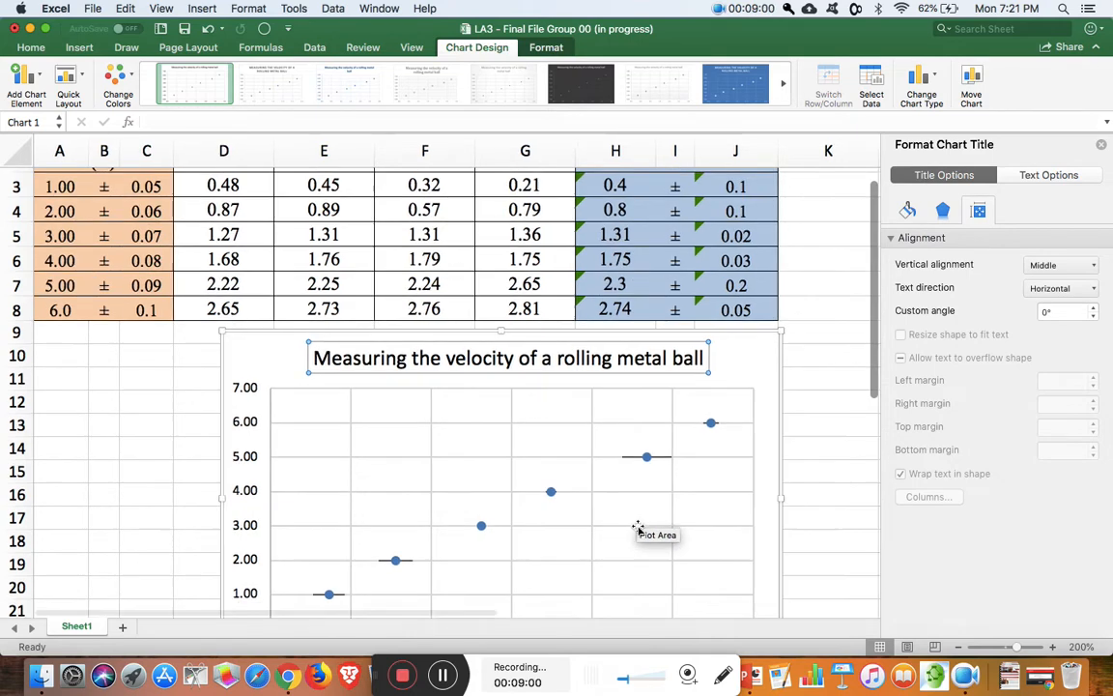
{"action": "scroll", "coordinate": [638, 527], "scroll_direction": "up", "scroll_amount": 1}
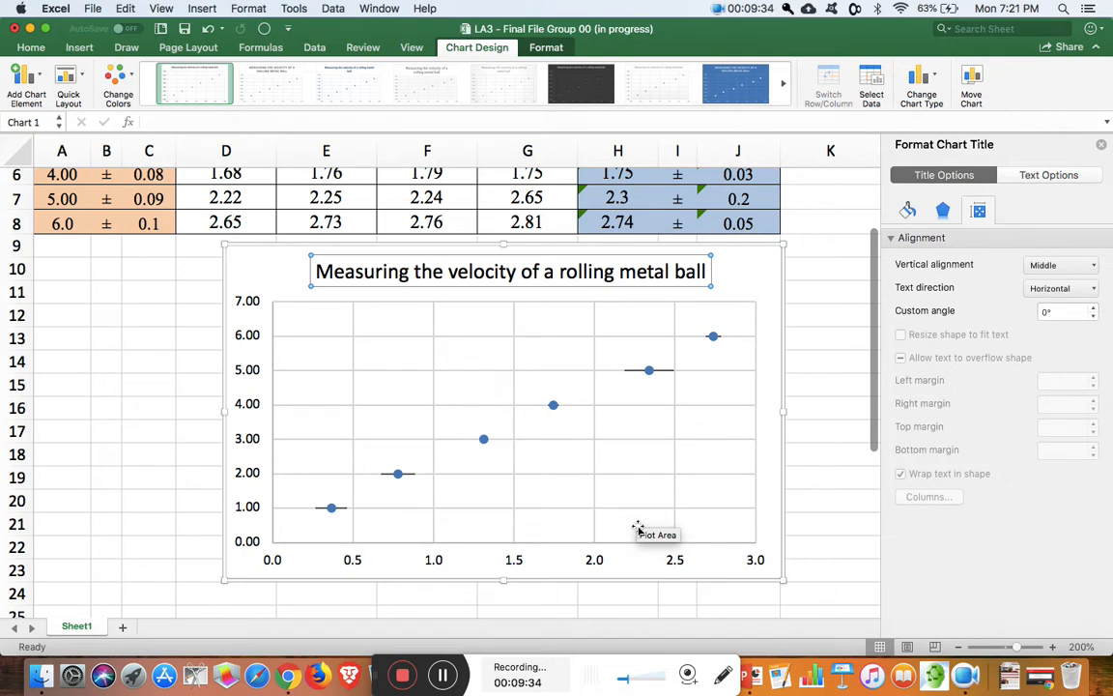
{"action": "left_click", "coordinate": [554, 406]}
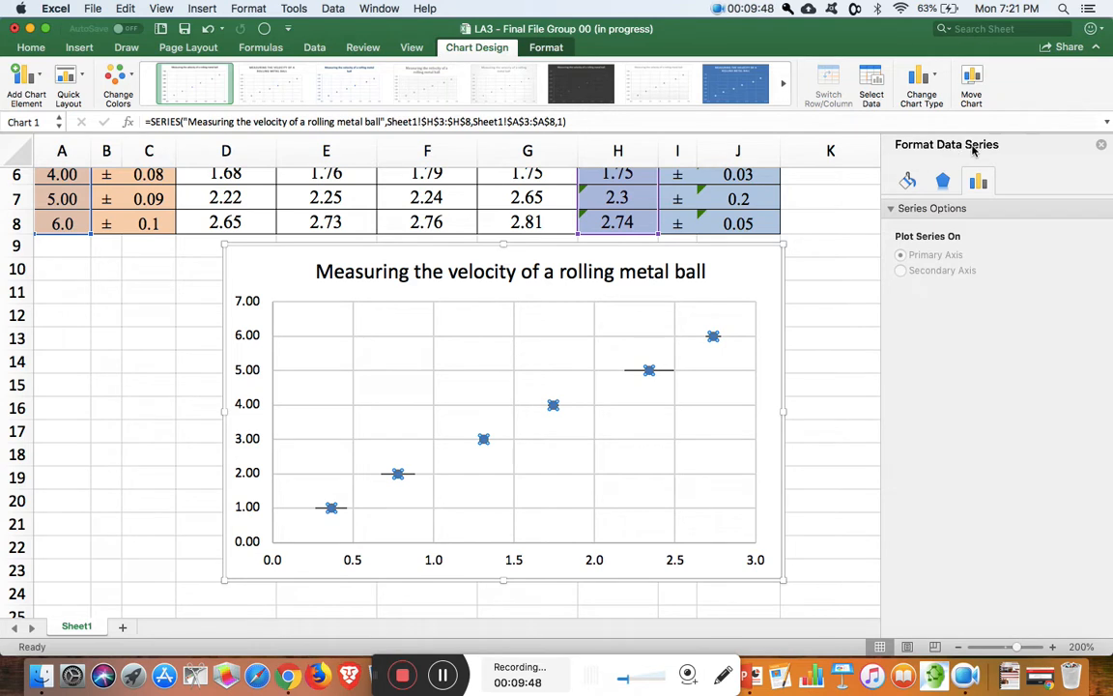
{"action": "left_click", "coordinate": [909, 181]}
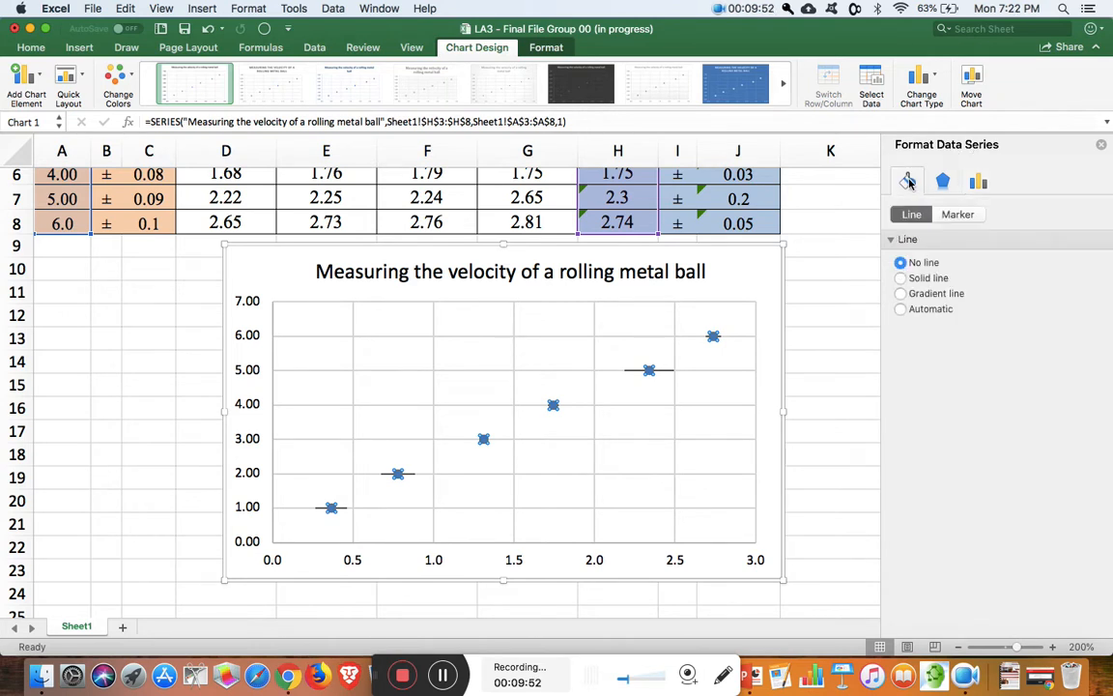
{"action": "left_click", "coordinate": [957, 216]}
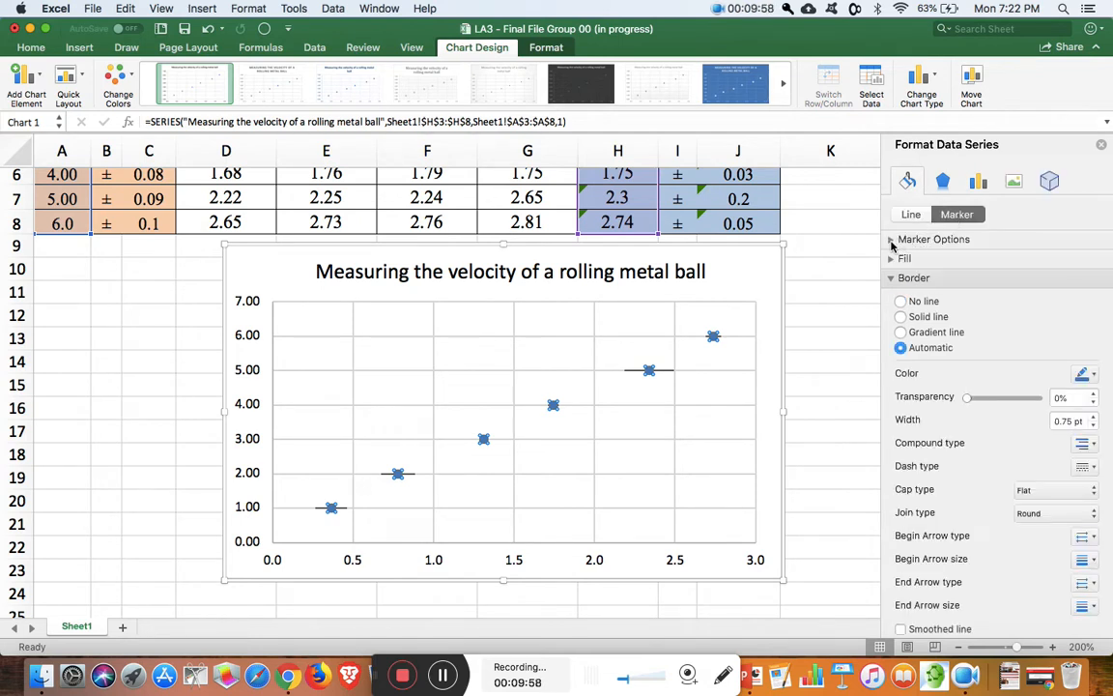
{"action": "left_click", "coordinate": [891, 242]}
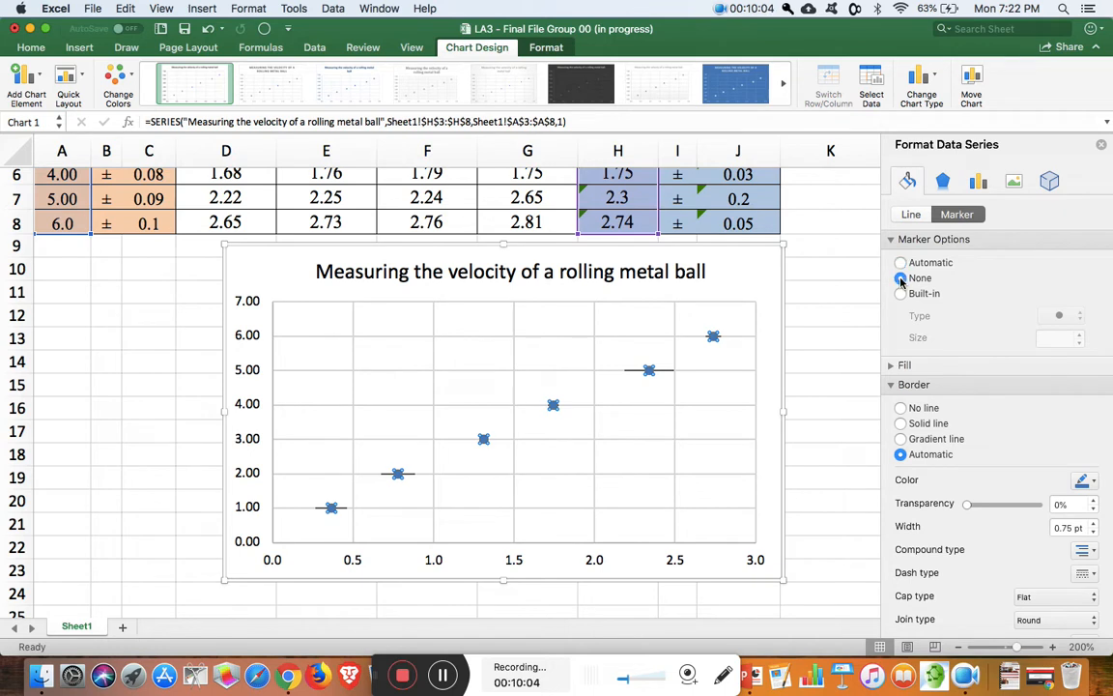
{"action": "left_click", "coordinate": [901, 278]}
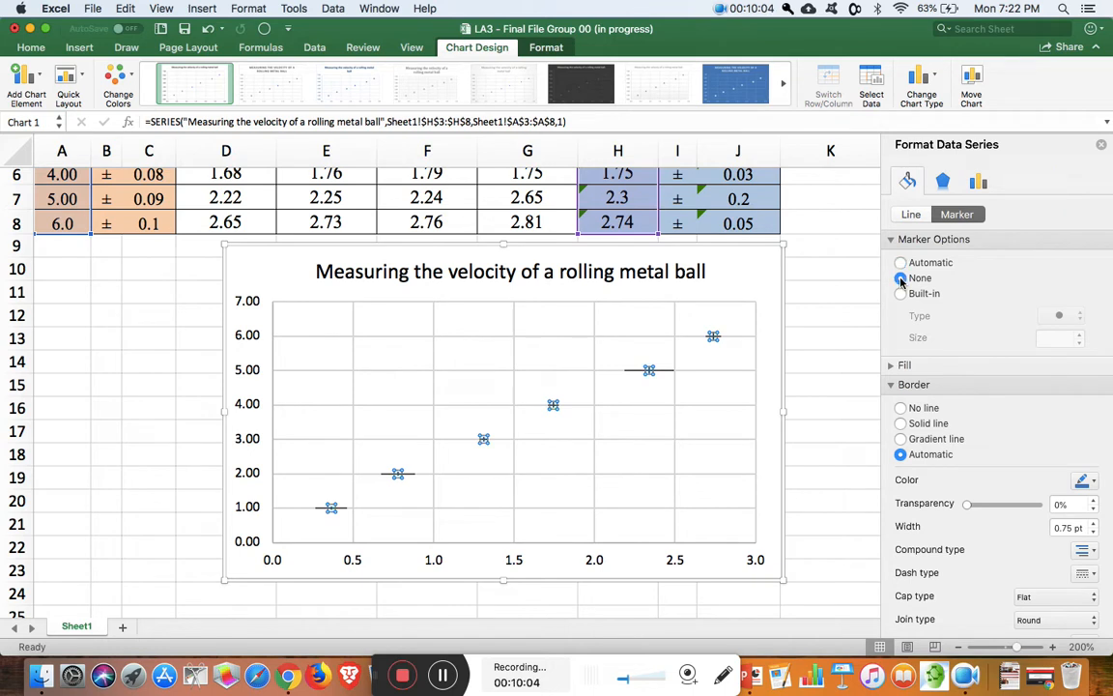
Close the formatting options and shift the chart right, to roughly columns F to L below the table
{"action": "left_click", "coordinate": [609, 448]}
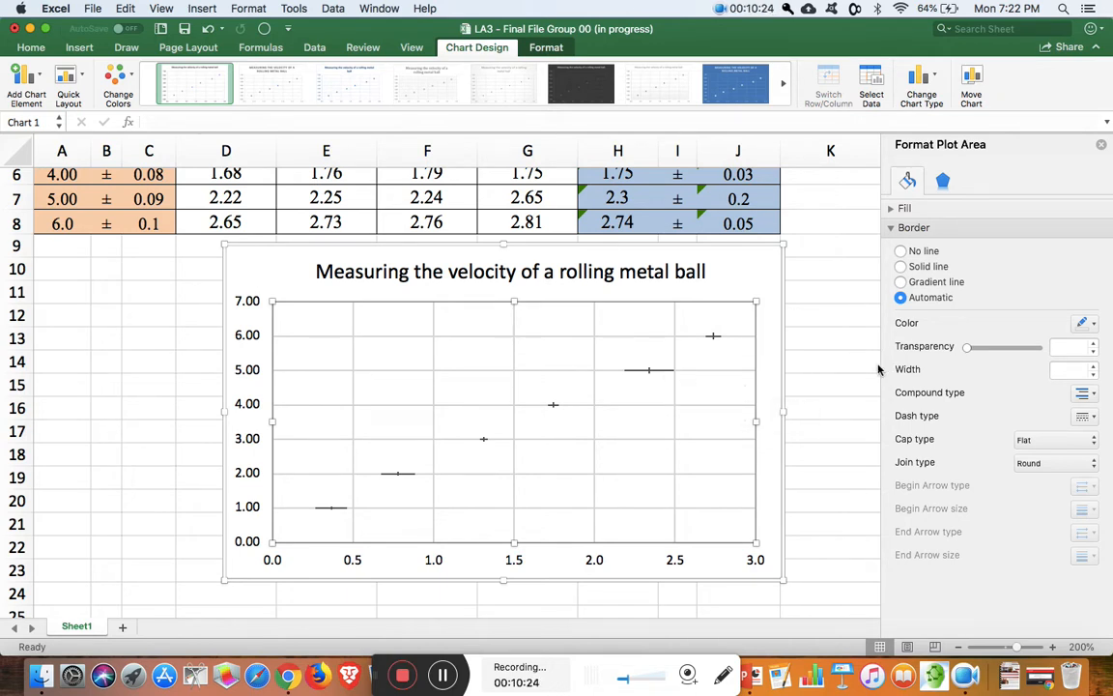
{"action": "left_click", "coordinate": [1101, 146]}
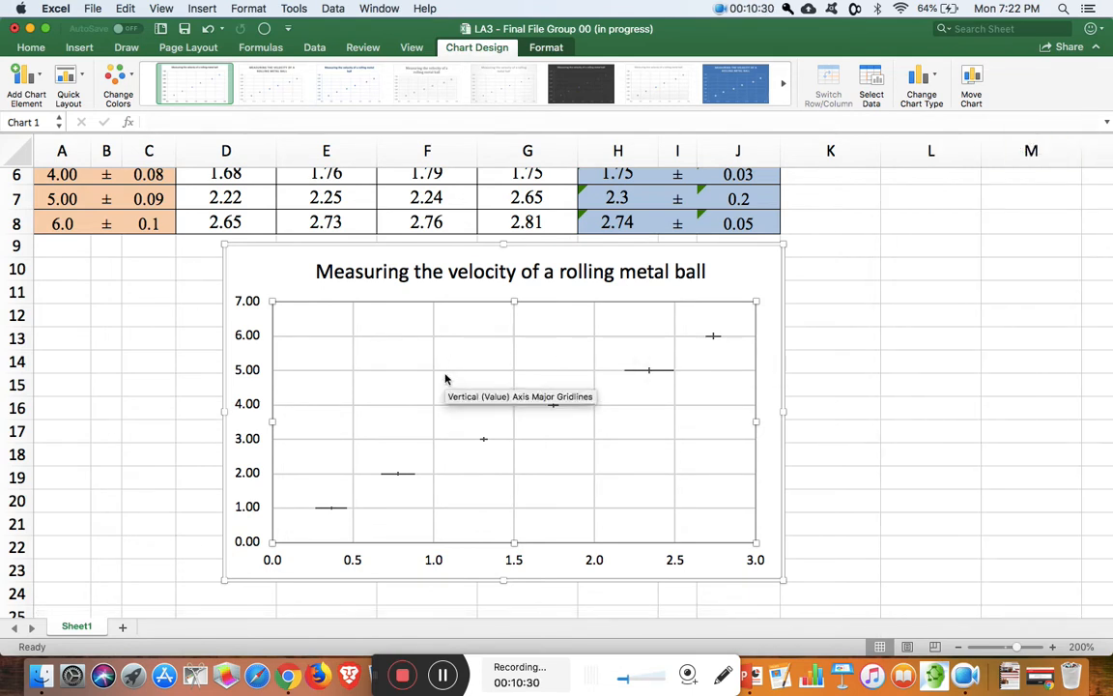
{"action": "left_click_drag", "start_coordinate": [478, 251], "coordinate": [640, 261]}
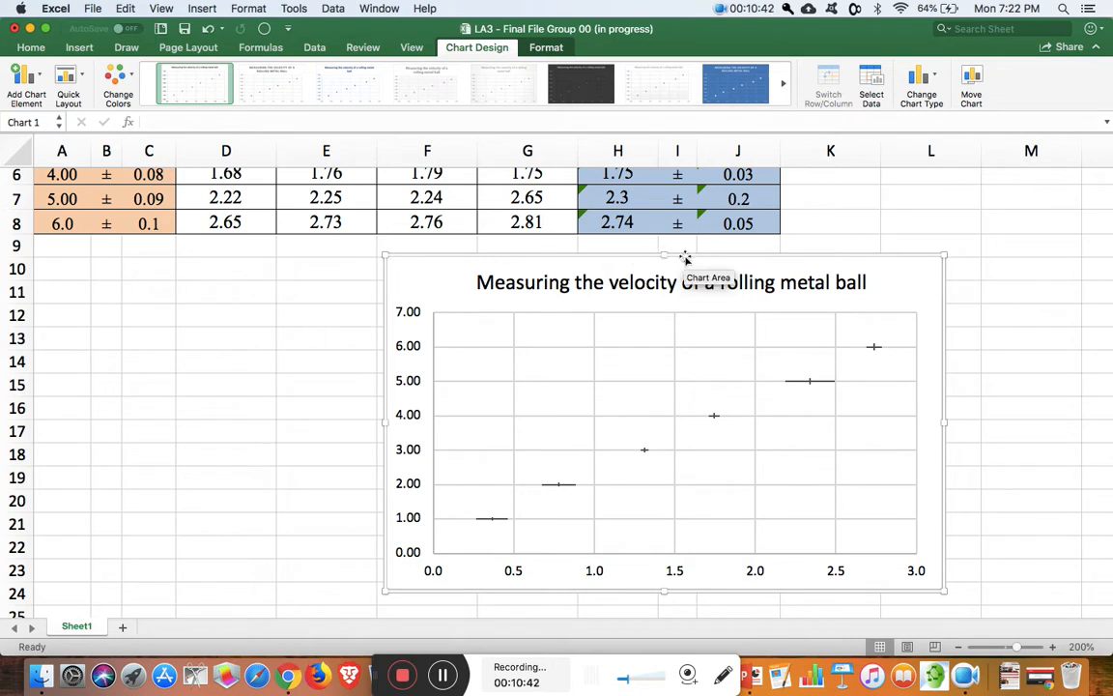
Add a linear trendline to the data series in the velocity chart
{"action": "mouse_move", "coordinate": [713, 420]}
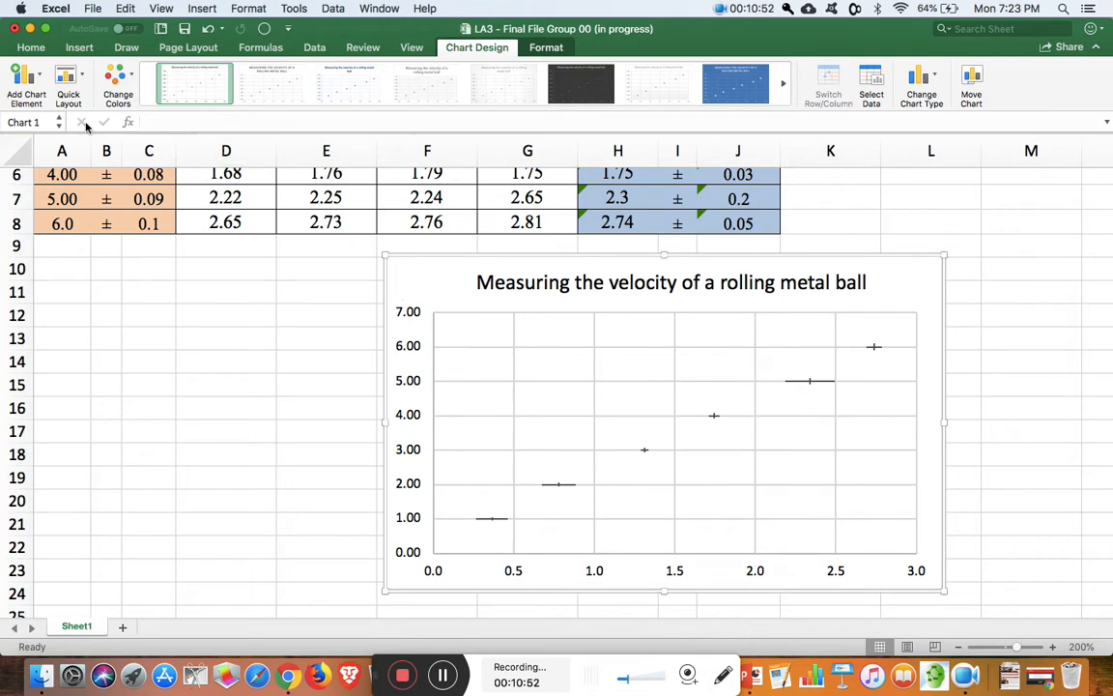
{"action": "left_click", "coordinate": [29, 94]}
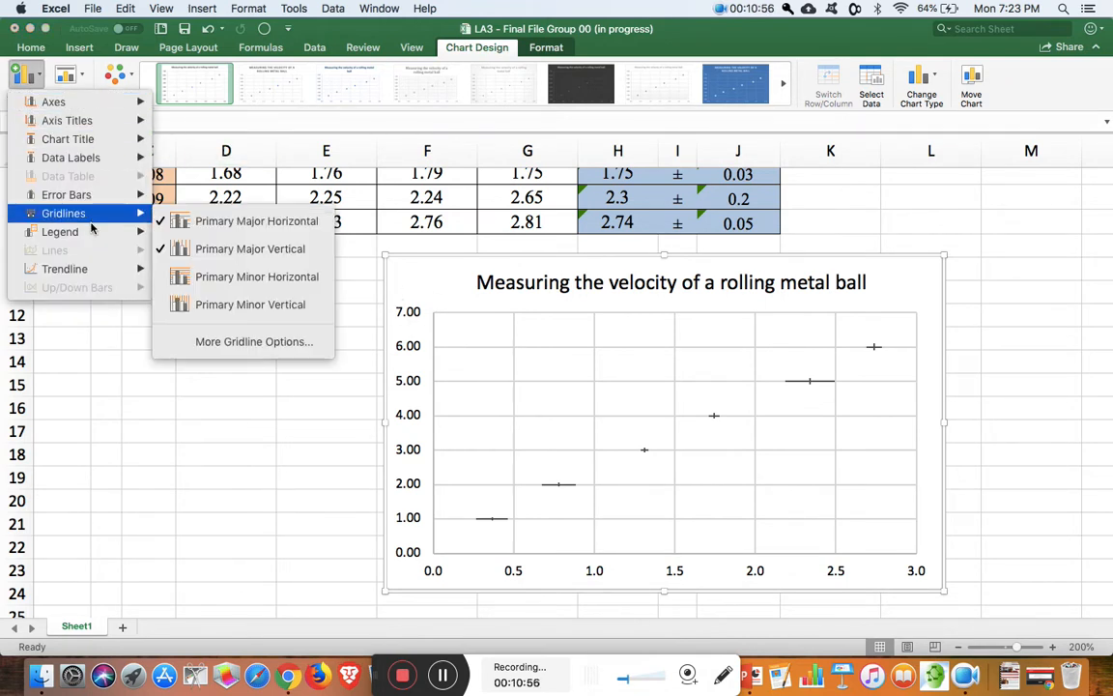
{"action": "mouse_move", "coordinate": [86, 271]}
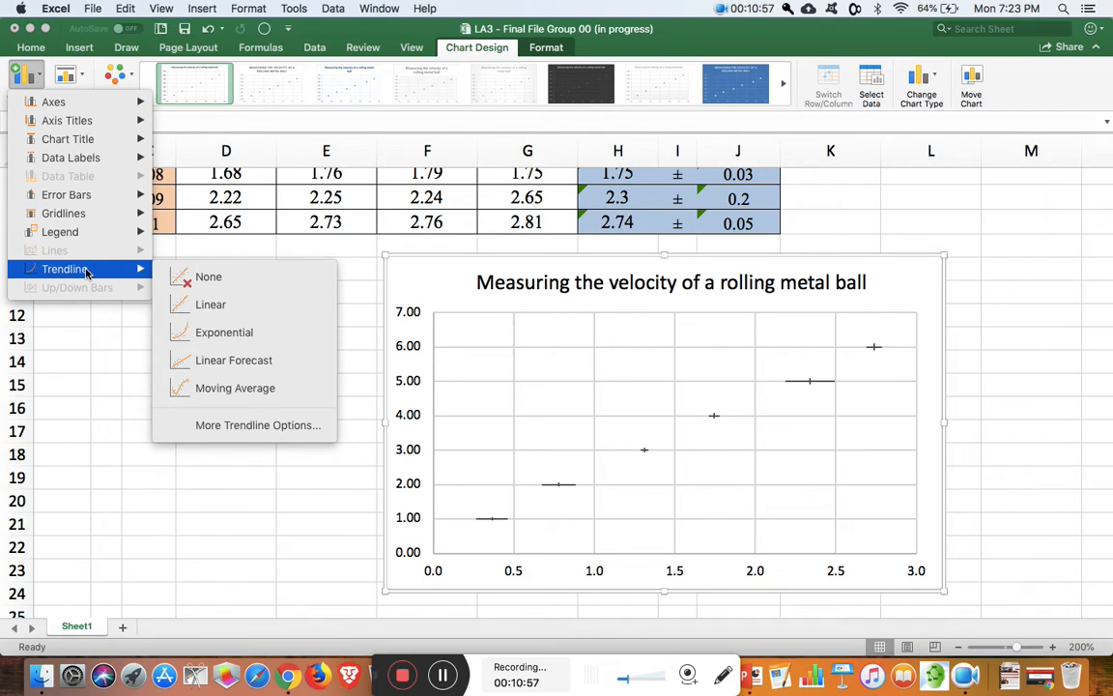
{"action": "left_click", "coordinate": [211, 305]}
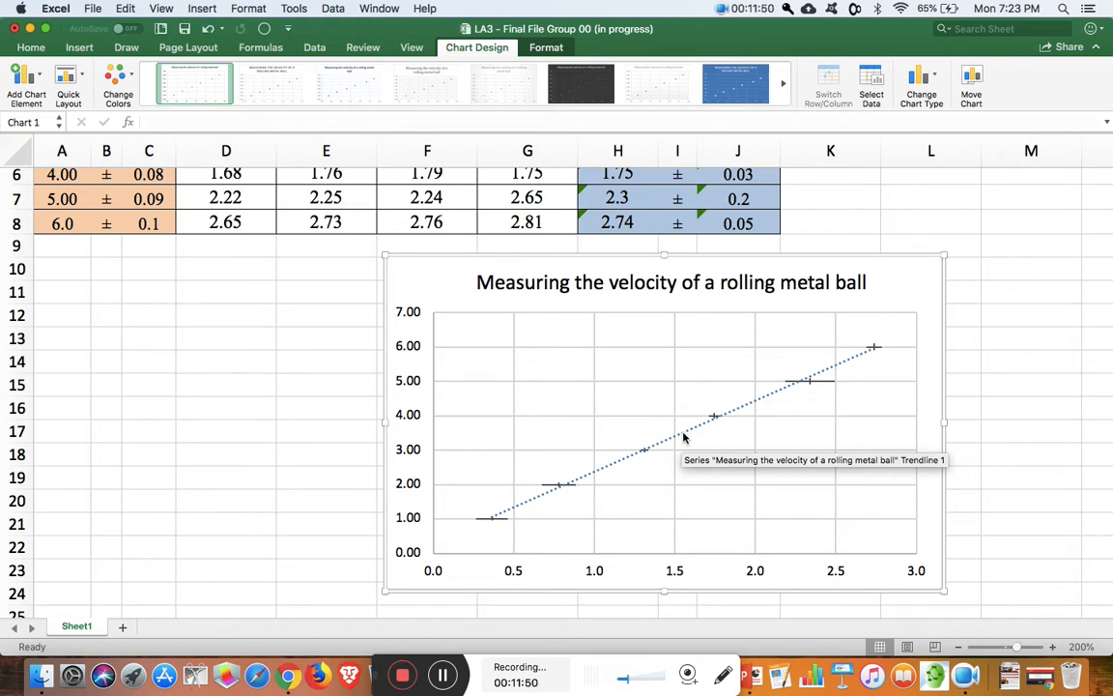
Format the trendline as a solid line with a width of 1 pt
{"action": "double_click", "coordinate": [683, 437]}
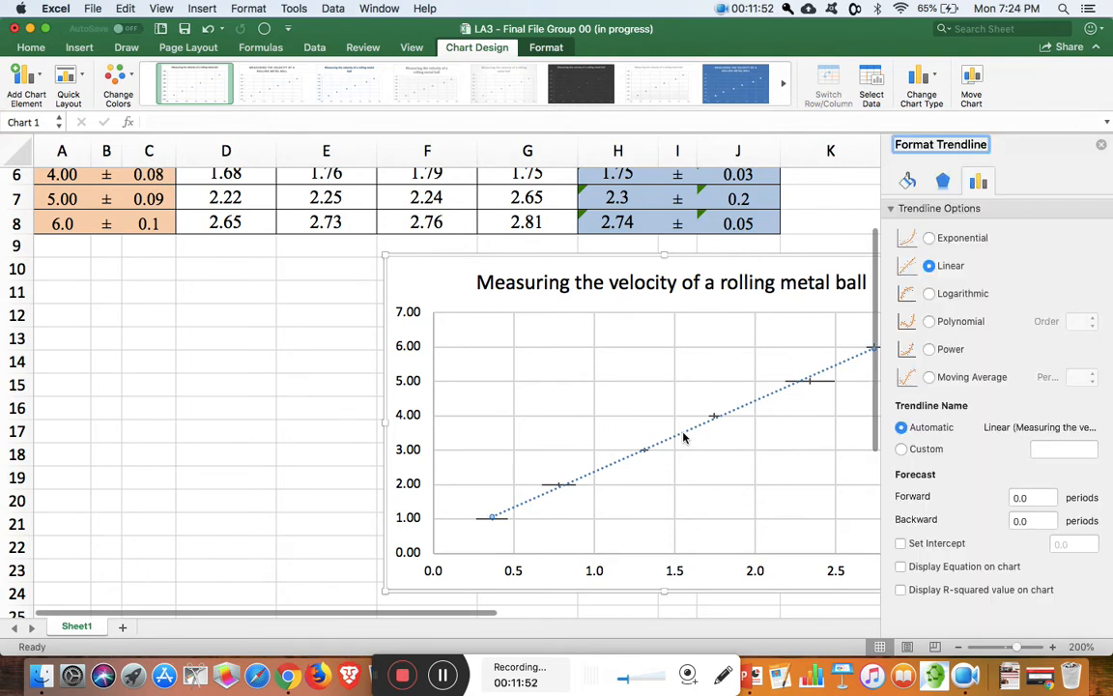
{"action": "left_click", "coordinate": [909, 183]}
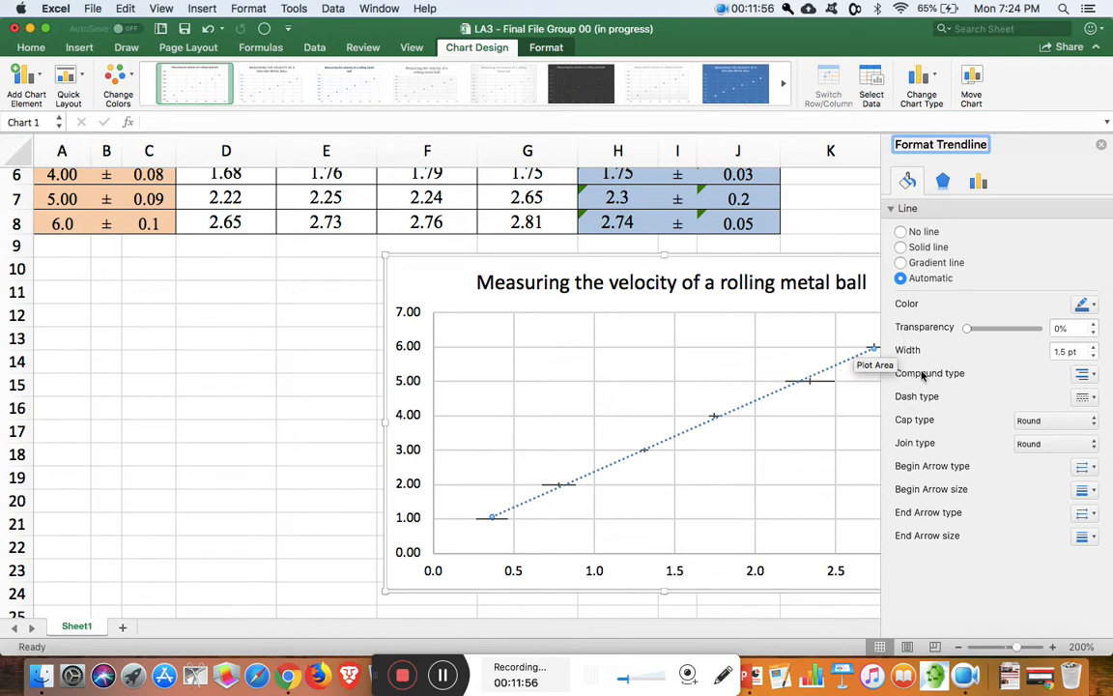
{"action": "left_click", "coordinate": [1083, 397]}
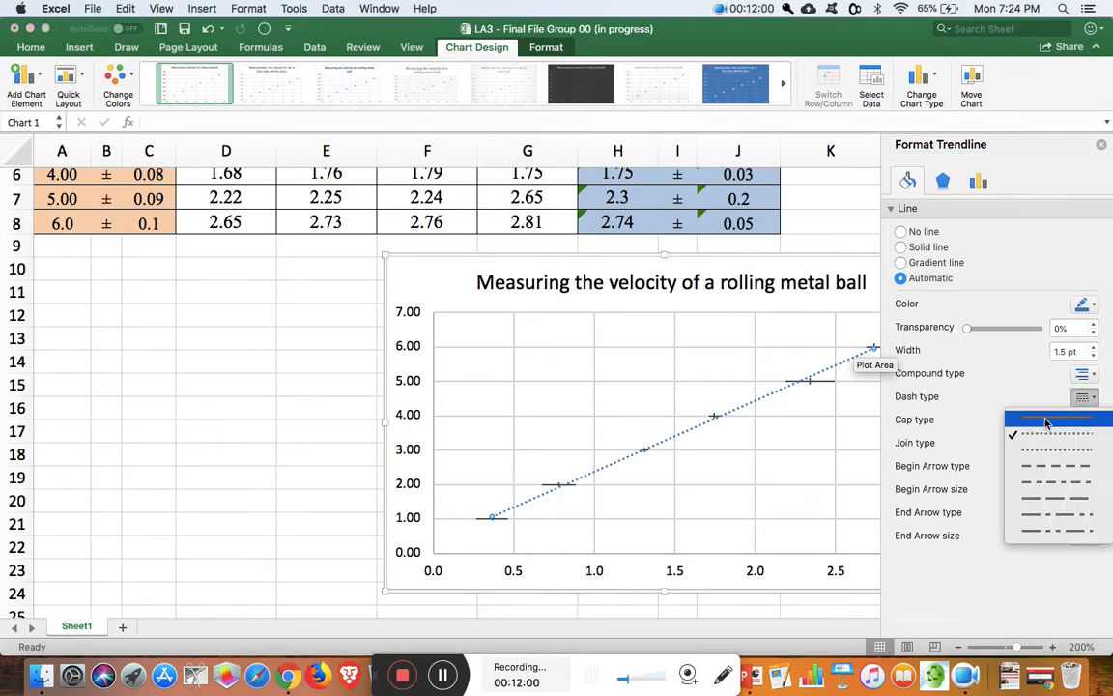
{"action": "left_click", "coordinate": [1045, 419]}
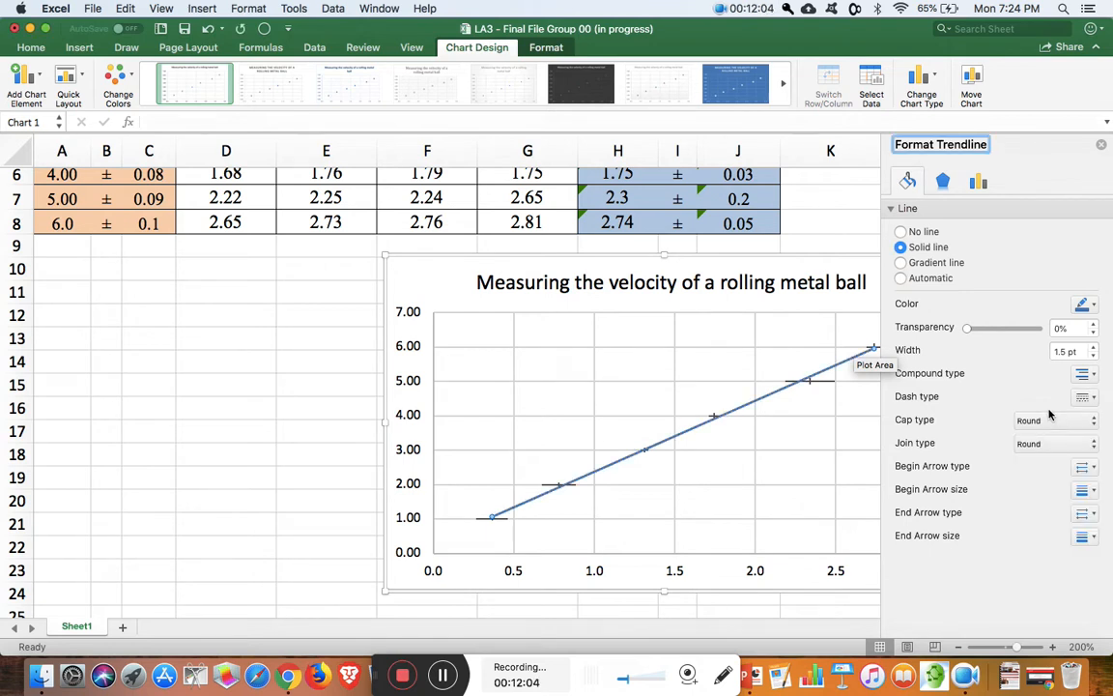
{"action": "left_click", "coordinate": [1093, 355]}
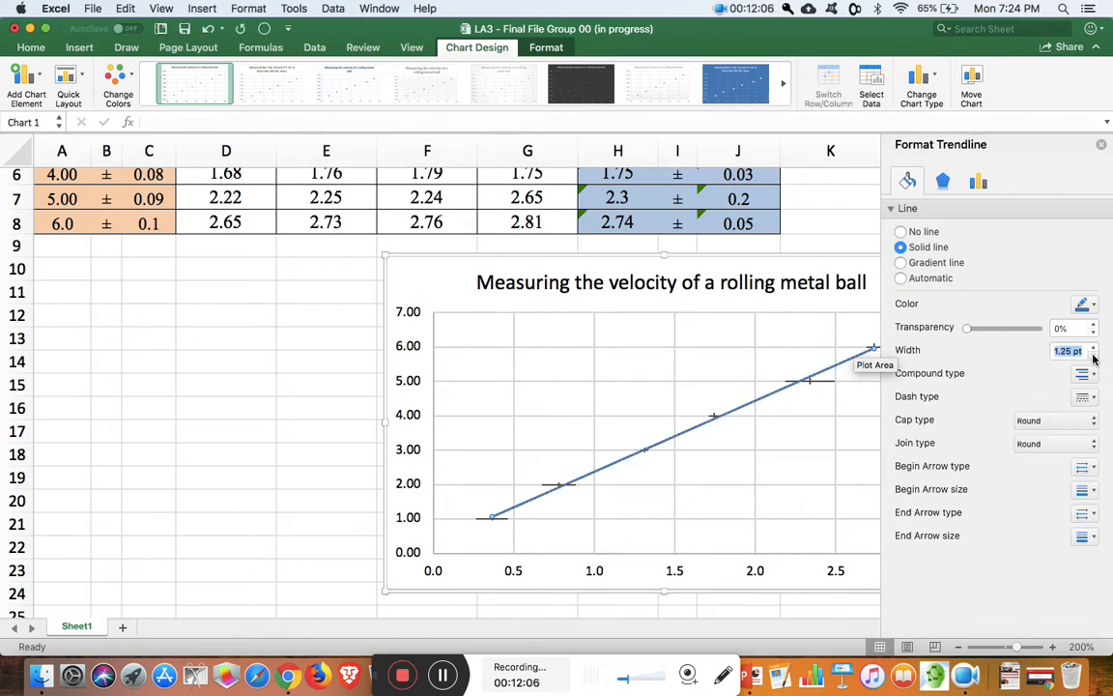
{"action": "left_click", "coordinate": [1093, 355]}
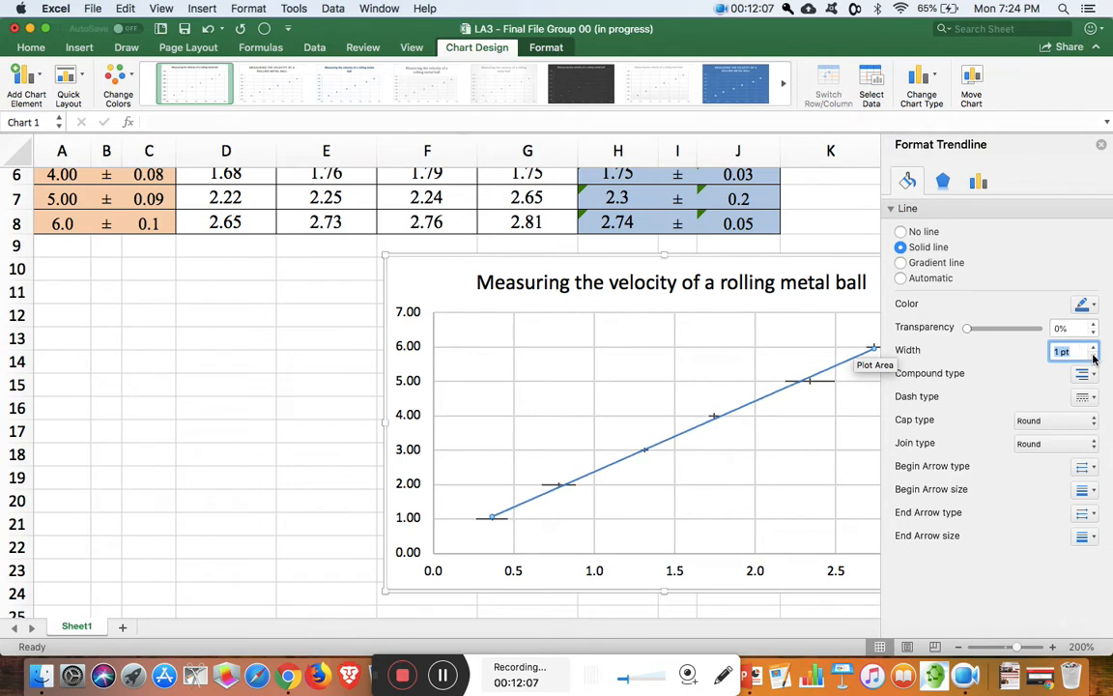
{"action": "left_click", "coordinate": [749, 461]}
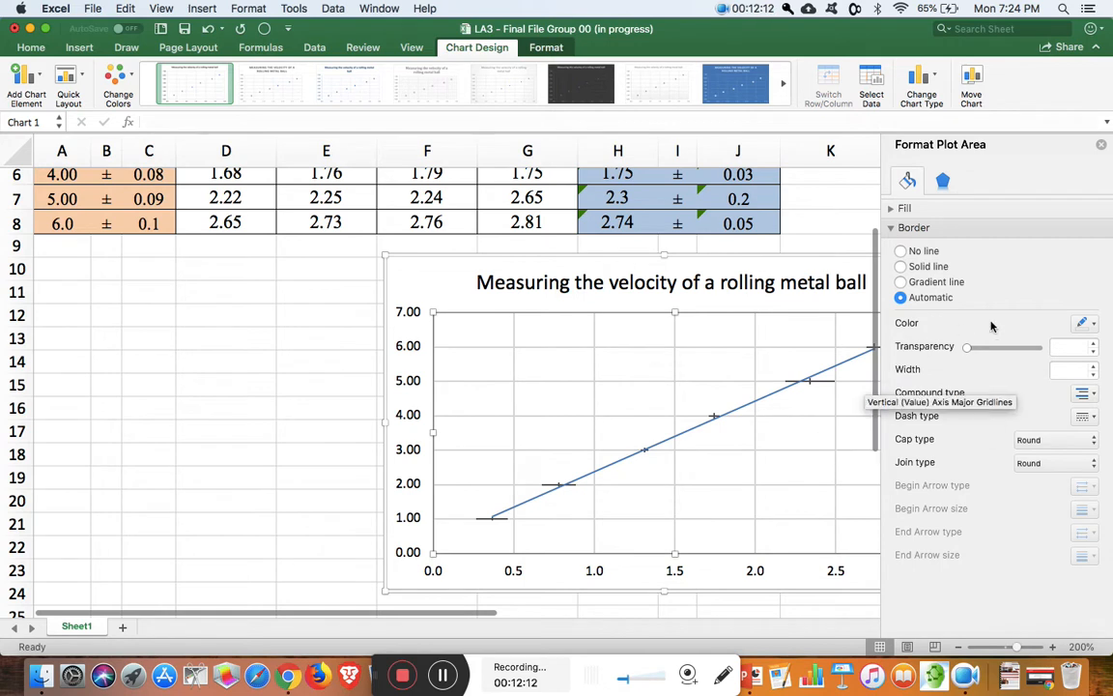
Display the trendline's equation on the chart and move it left, clear of the line, near the 6.00 gridline
{"action": "left_click", "coordinate": [775, 397]}
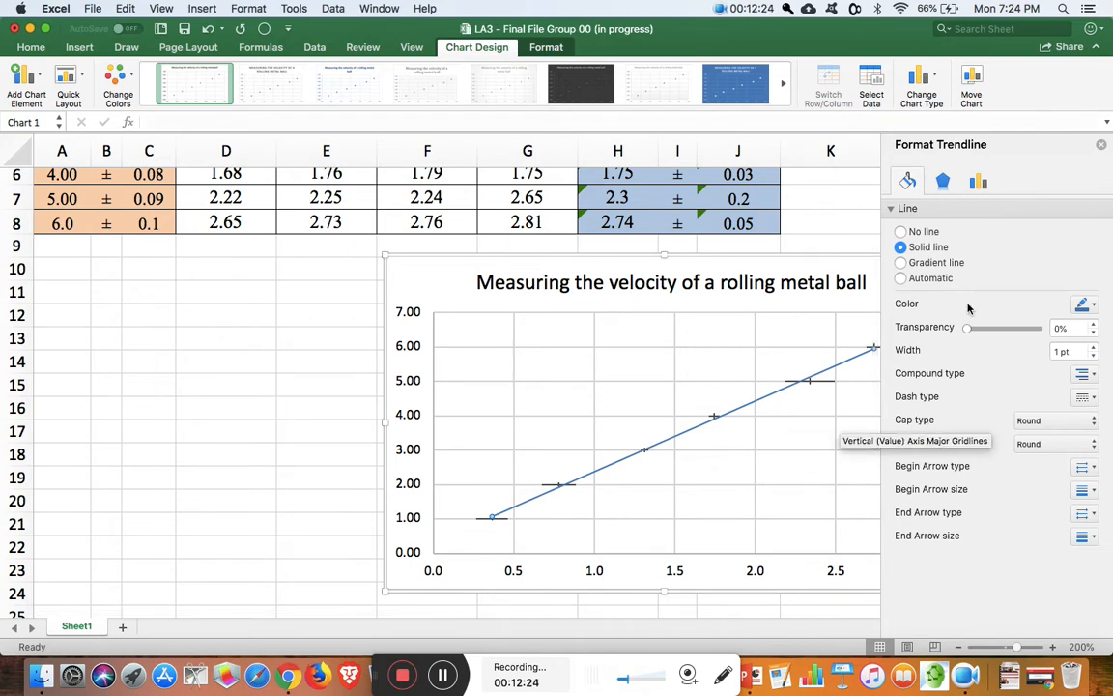
{"action": "left_click", "coordinate": [977, 184]}
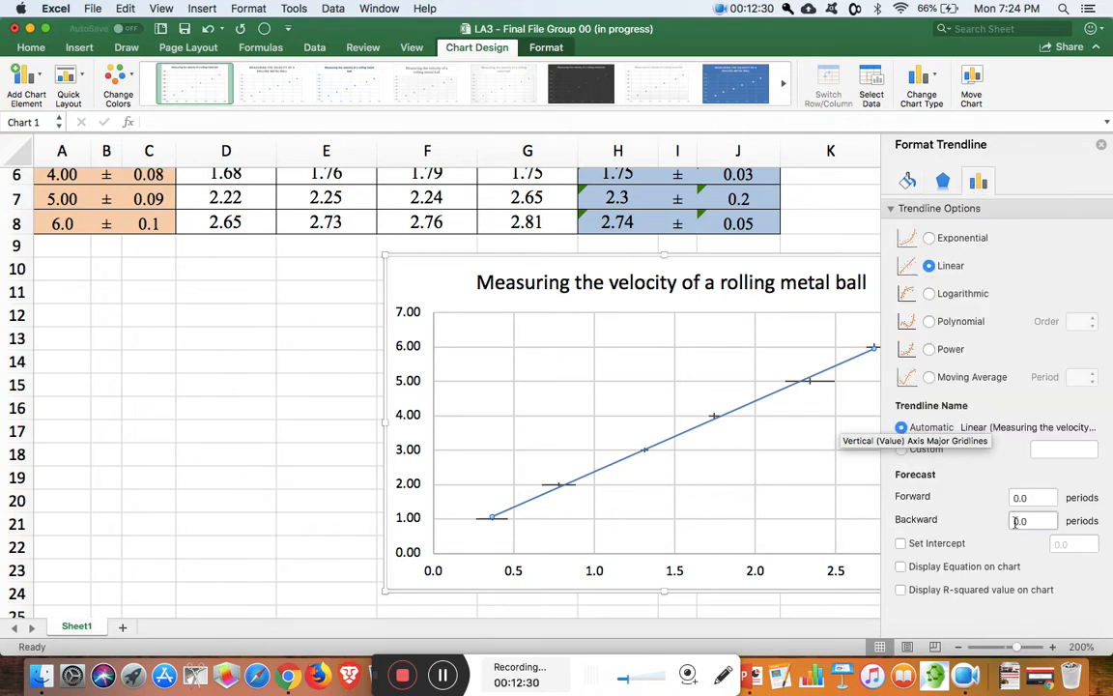
{"action": "left_click", "coordinate": [901, 567]}
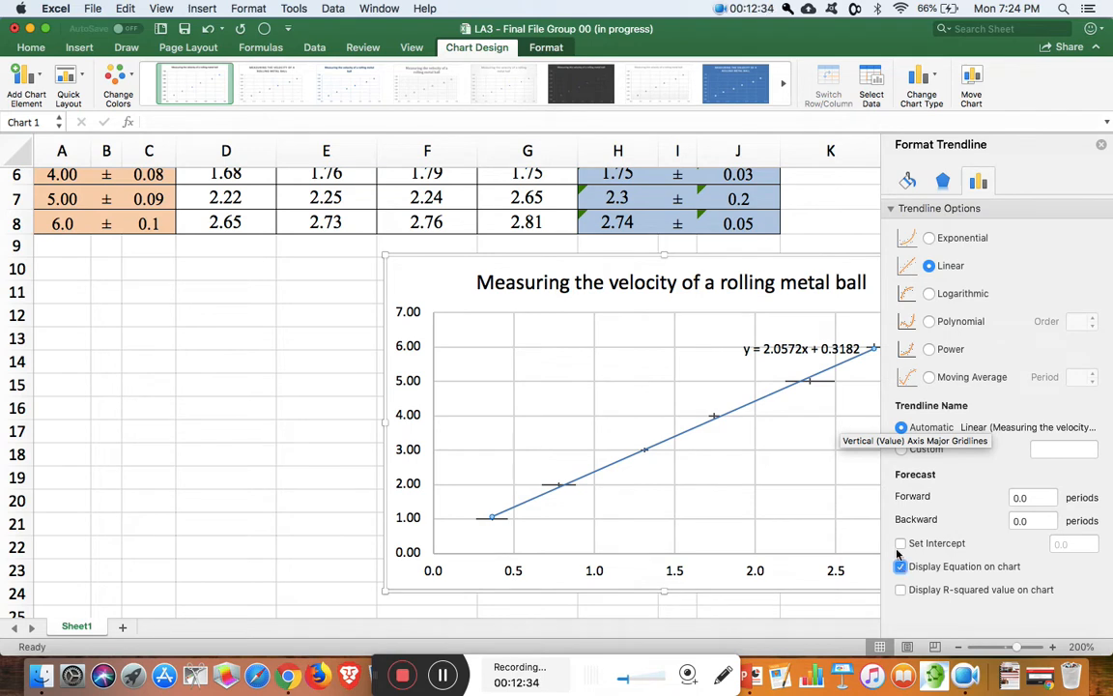
{"action": "left_click", "coordinate": [773, 352]}
{"action": "left_click_drag", "start_coordinate": [773, 352], "coordinate": [688, 343]}
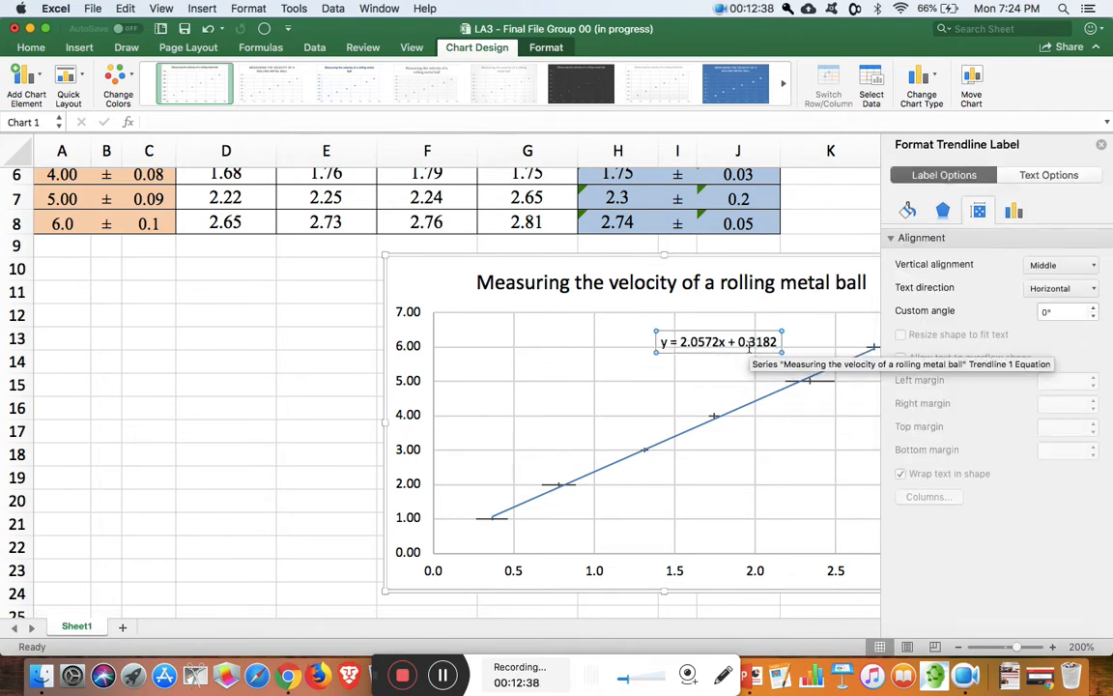
{"action": "left_click", "coordinate": [1101, 147]}
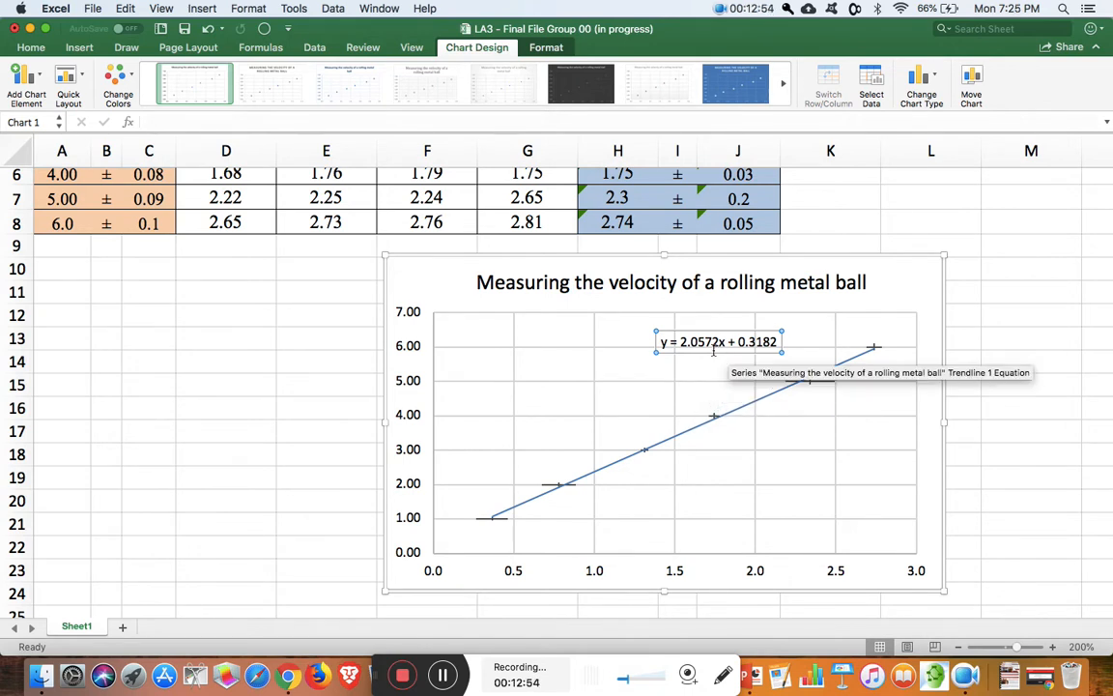
Rename the variables in the trendline equation, replacing y with x and the original x with t
{"action": "scroll", "coordinate": [714, 350], "scroll_direction": "up", "scroll_amount": 3}
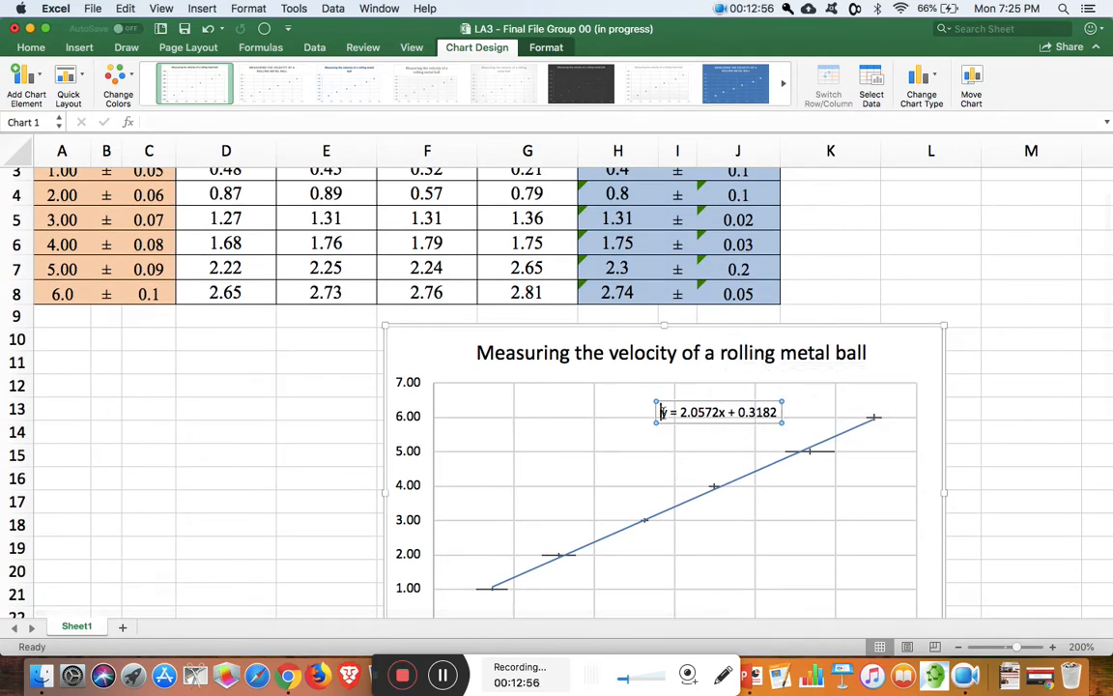
{"action": "key", "text": "Right"}
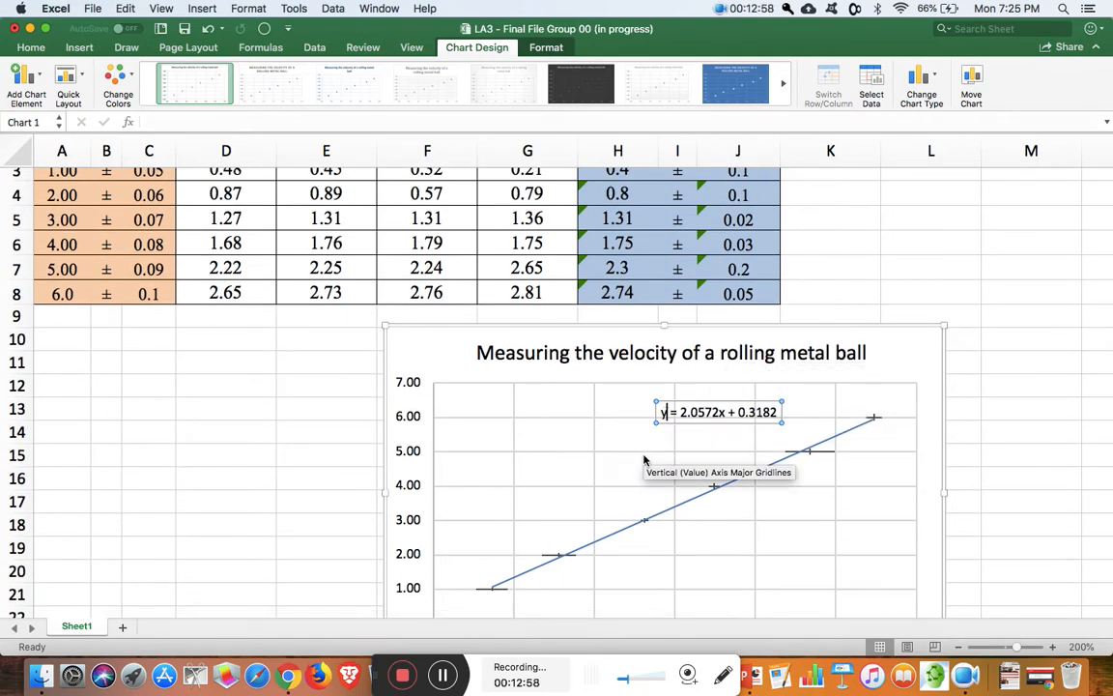
{"action": "key", "text": "BackSpace"}
{"action": "type", "text": "x"}
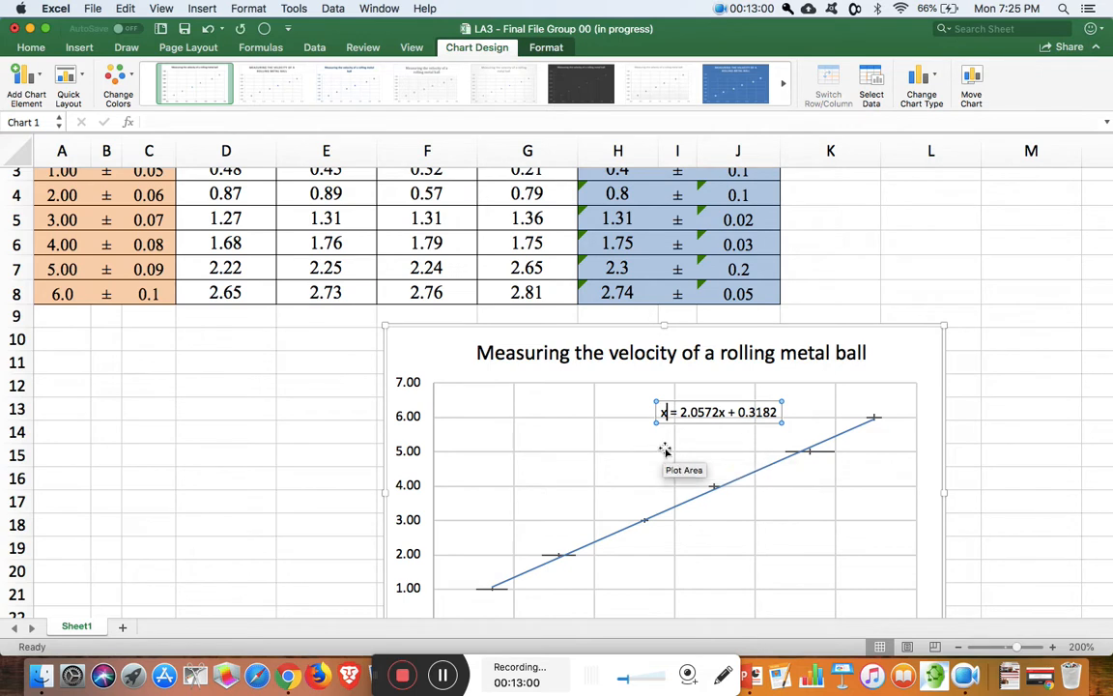
{"action": "left_click", "coordinate": [724, 412]}
{"action": "key", "text": "BackSpace"}
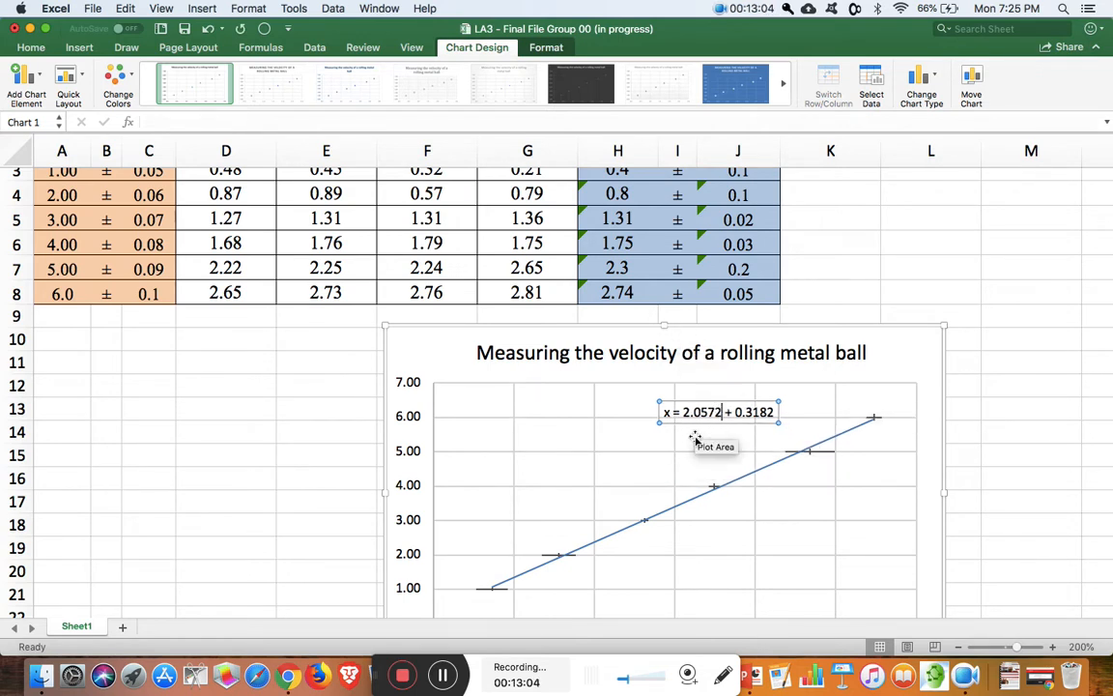
{"action": "type", "text": "t"}
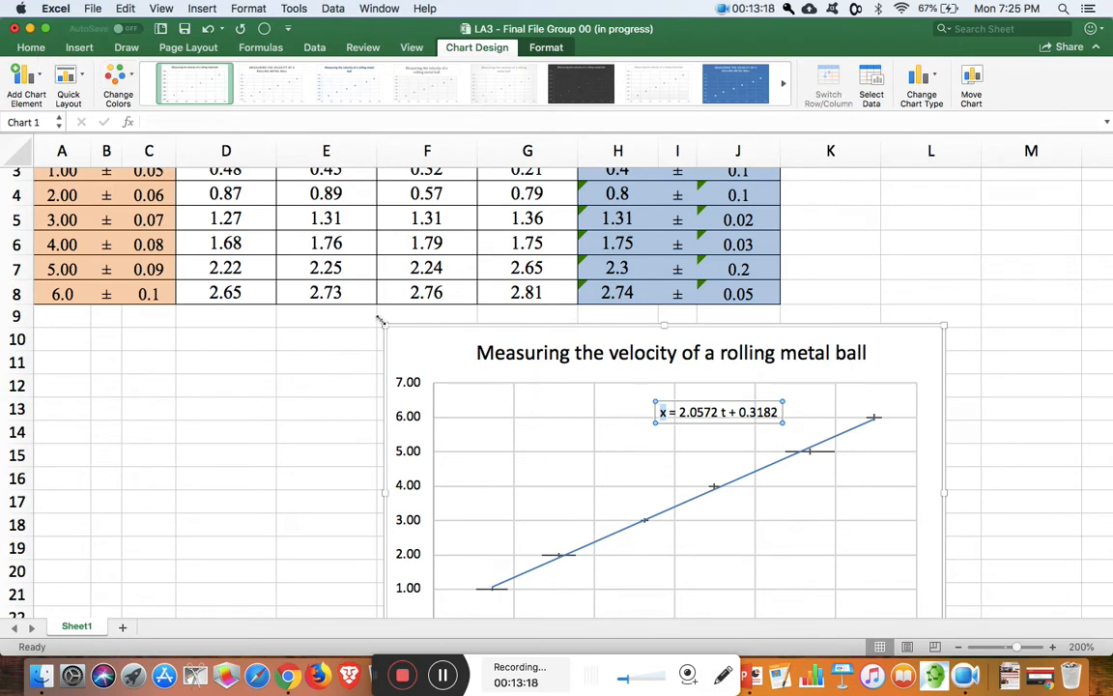
Make the variables x and t in the trendline equation bold and italic
{"action": "left_click", "coordinate": [30, 49]}
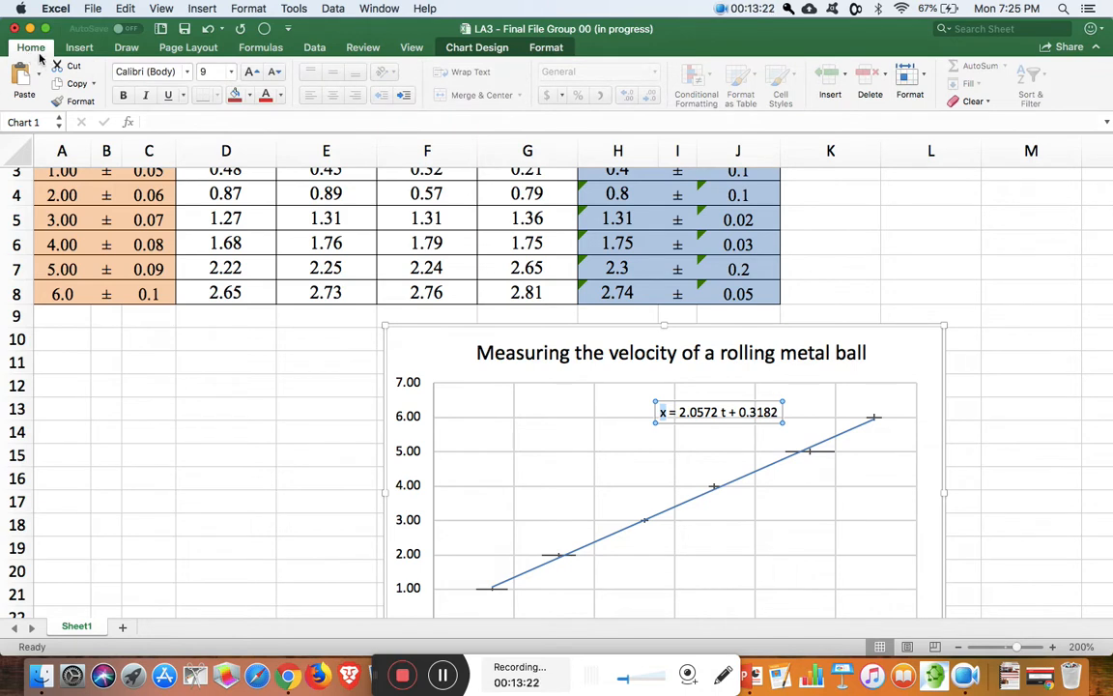
{"action": "left_click", "coordinate": [147, 96]}
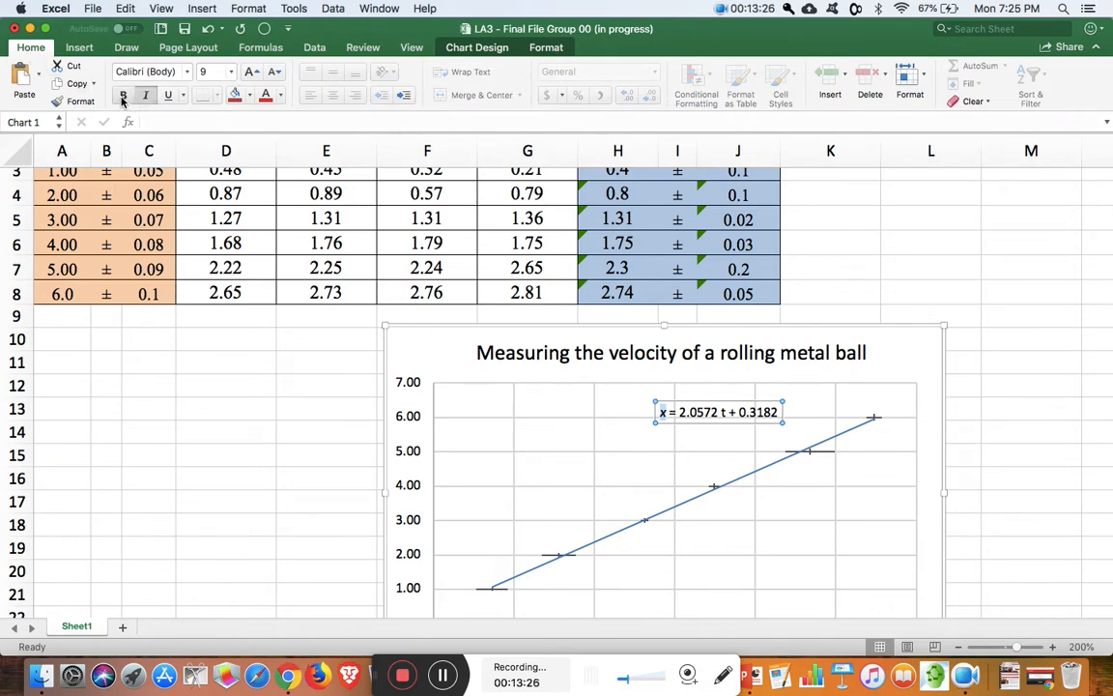
{"action": "left_click", "coordinate": [123, 96]}
{"action": "left_click", "coordinate": [725, 413]}
{"action": "double_click", "coordinate": [725, 413]}
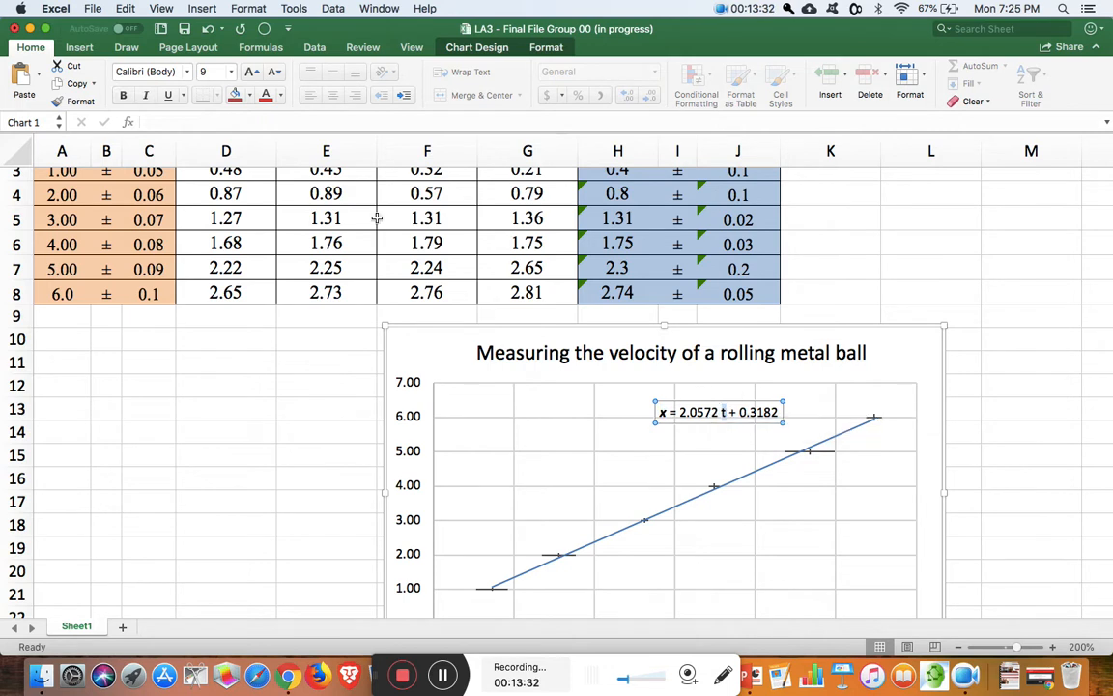
{"action": "left_click", "coordinate": [122, 95]}
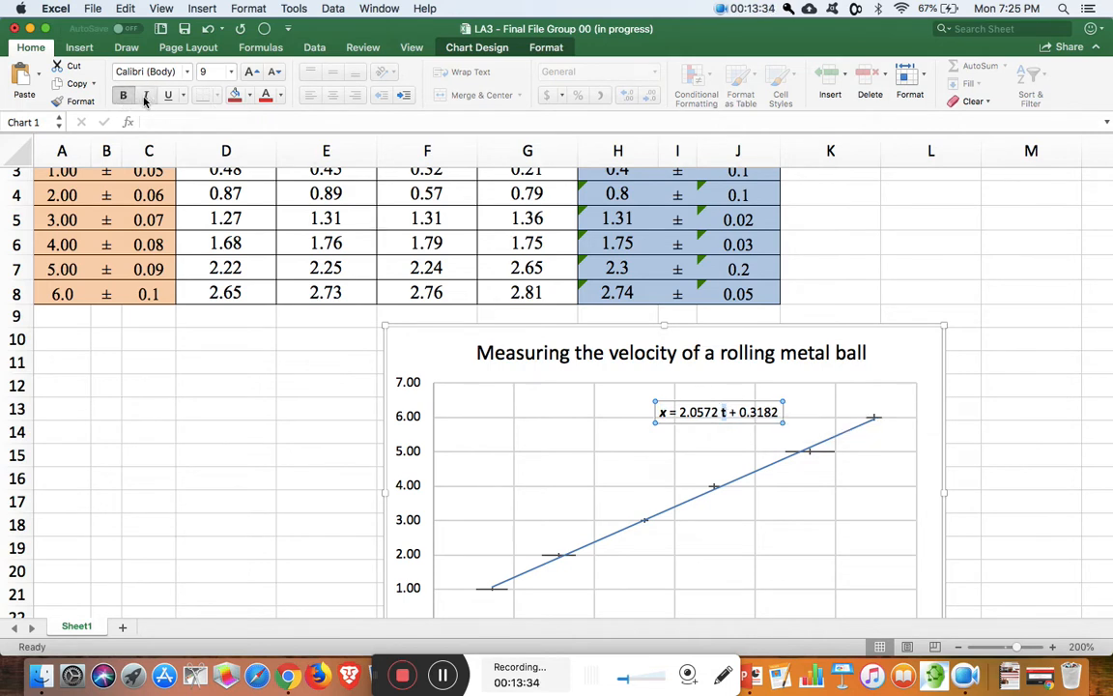
{"action": "left_click", "coordinate": [145, 94]}
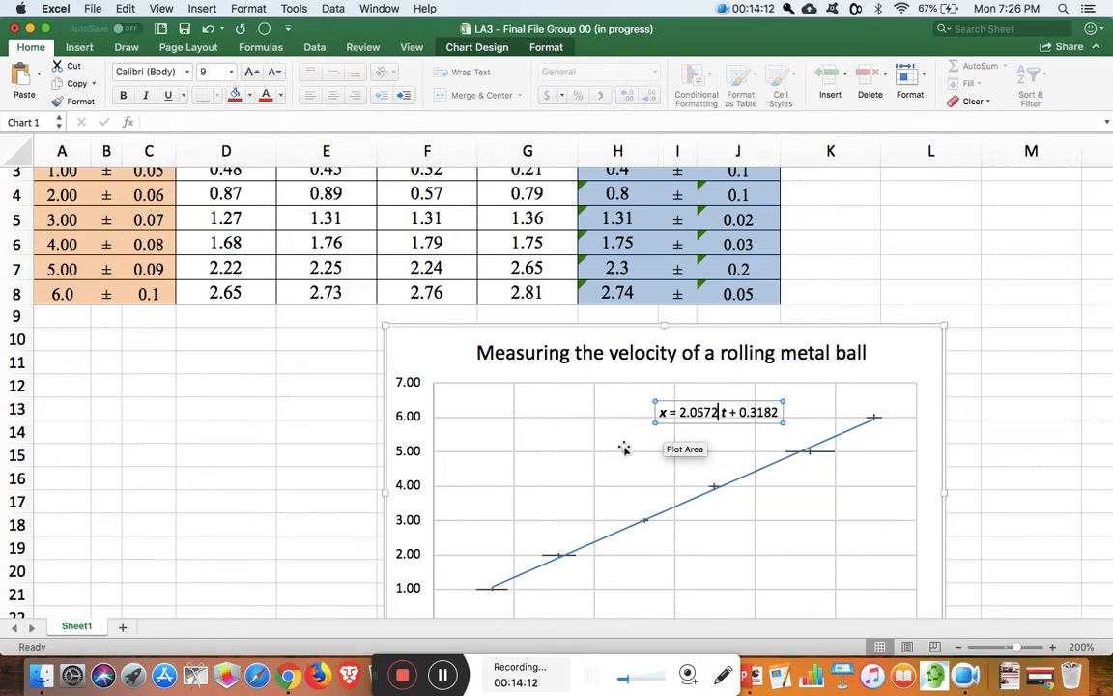
Add the unit m/s to the slope in the trendline equation and enclose it in square brackets as [2.0572 m/s]
{"action": "type", "text": "m/s"}
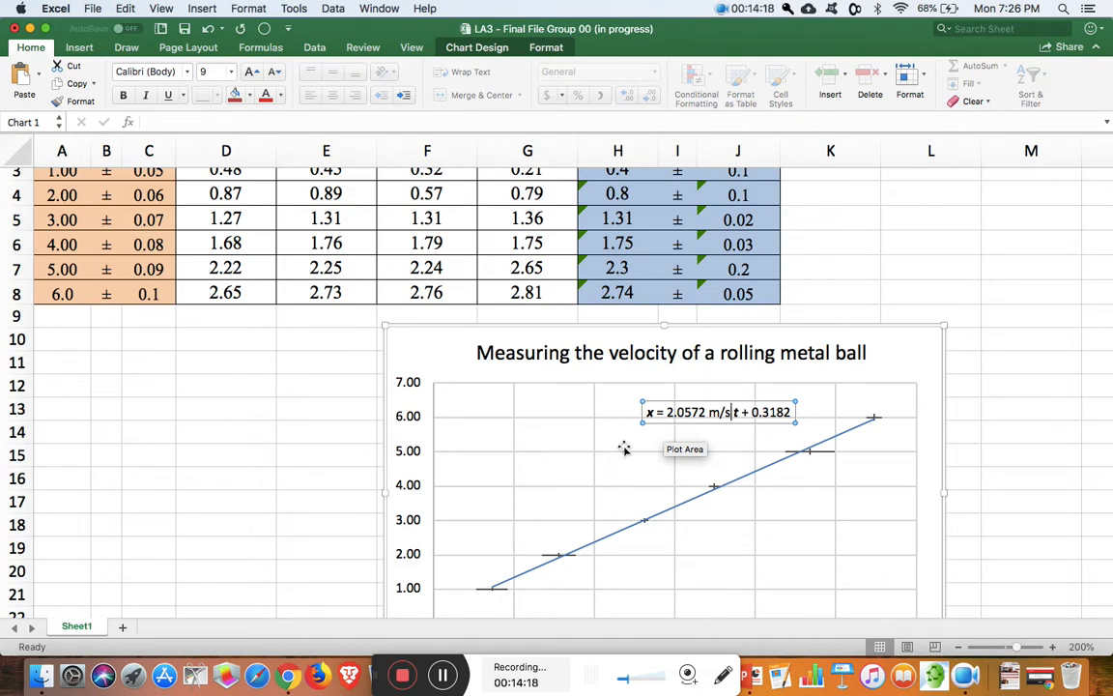
{"action": "type", "text": " ]"}
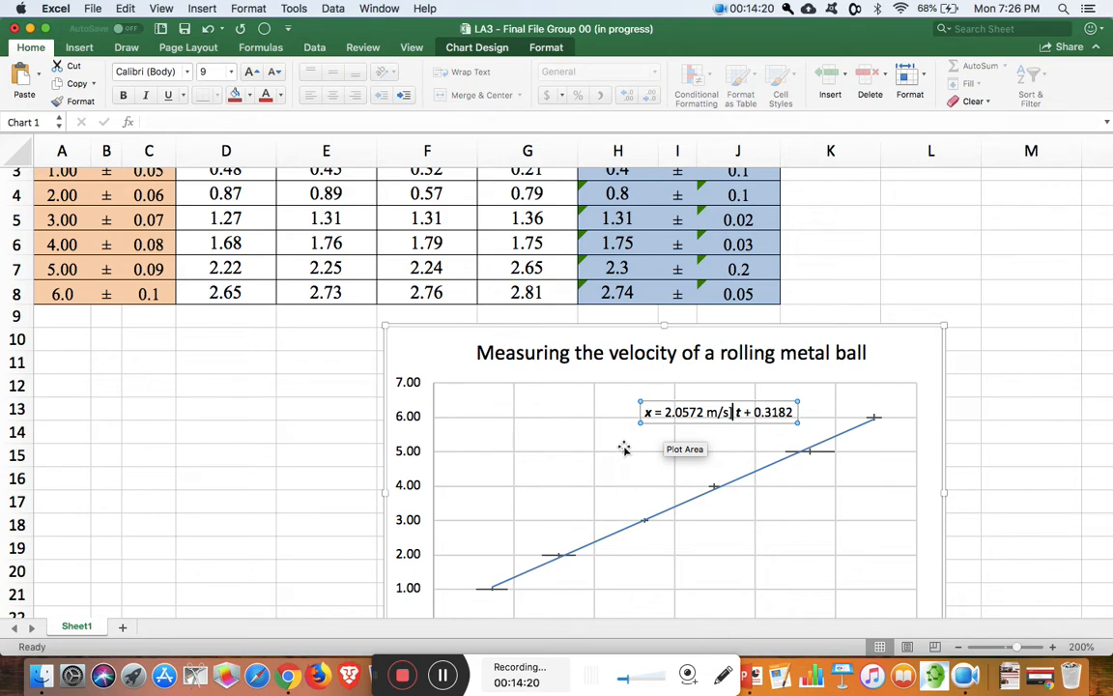
{"action": "key", "text": "Left"}
{"action": "key", "text": "Left"}
{"action": "key", "text": "Left"}
{"action": "key", "text": "Left"}
{"action": "key", "text": "Left"}
{"action": "key", "text": "Left"}
{"action": "key", "text": "Left"}
{"action": "key", "text": "Left"}
{"action": "key", "text": "Left"}
{"action": "key", "text": "Left"}
{"action": "key", "text": "Left"}
{"action": "type", "text": "["}
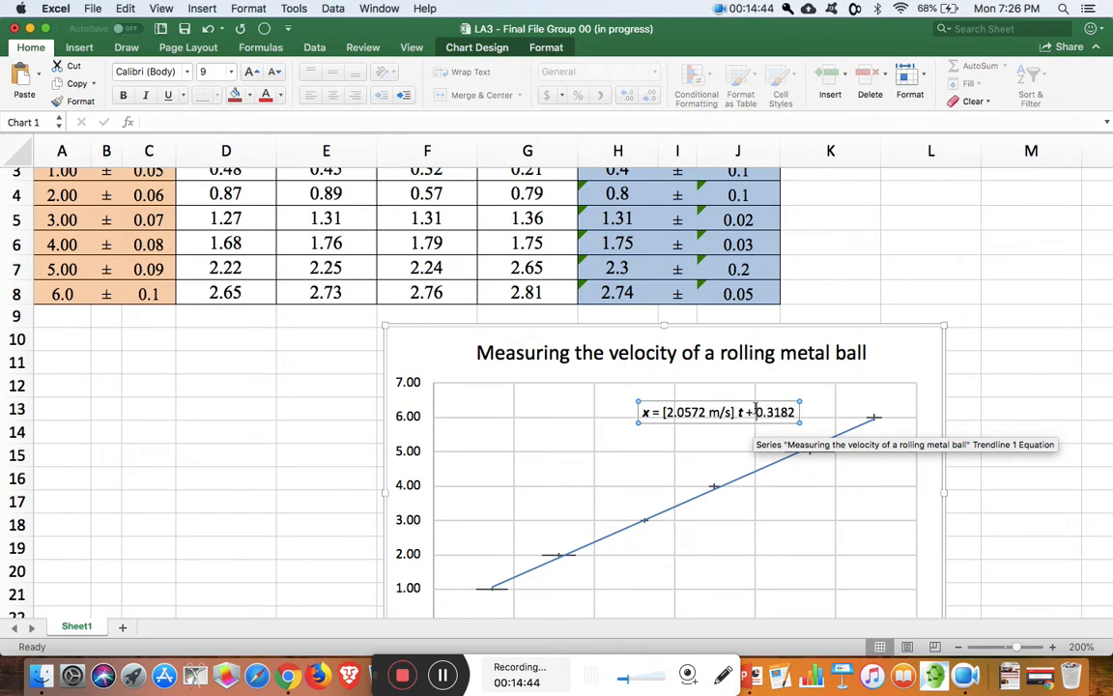
Add the unit m to the intercept in the trendline equation and enclose it in square brackets as [0.3182 m]
{"action": "type", "text": "["}
{"action": "key", "text": "Right"}
{"action": "key", "text": "Right"}
{"action": "key", "text": "Right"}
{"action": "key", "text": "Right"}
{"action": "key", "text": "Right"}
{"action": "key", "text": "Right"}
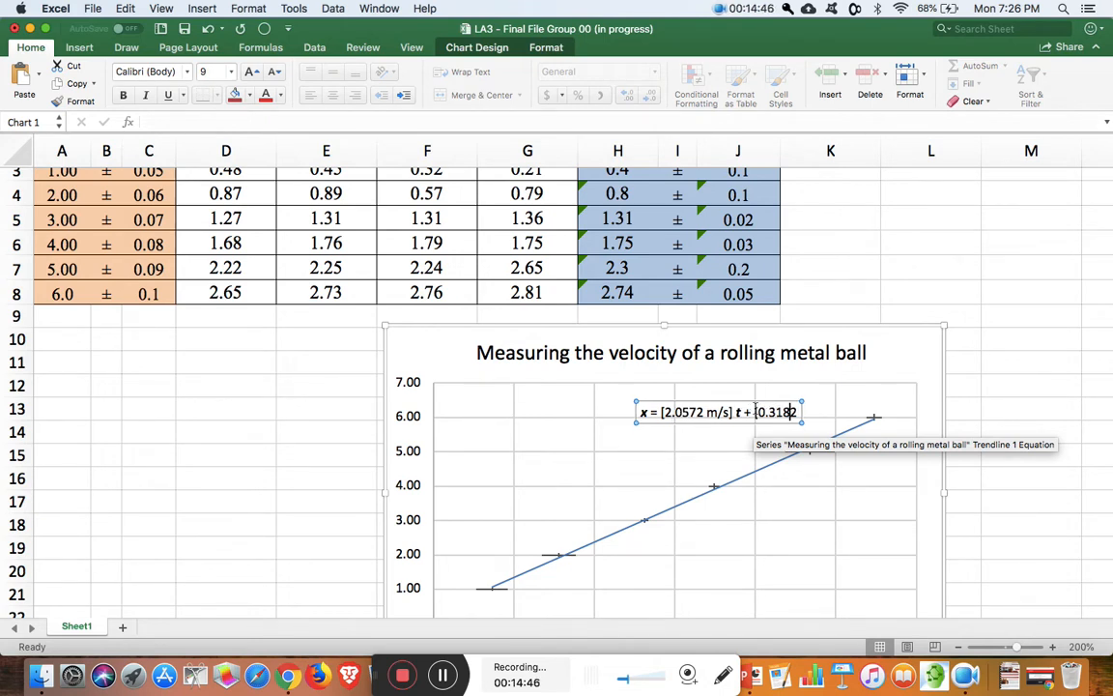
{"action": "type", "text": "m"}
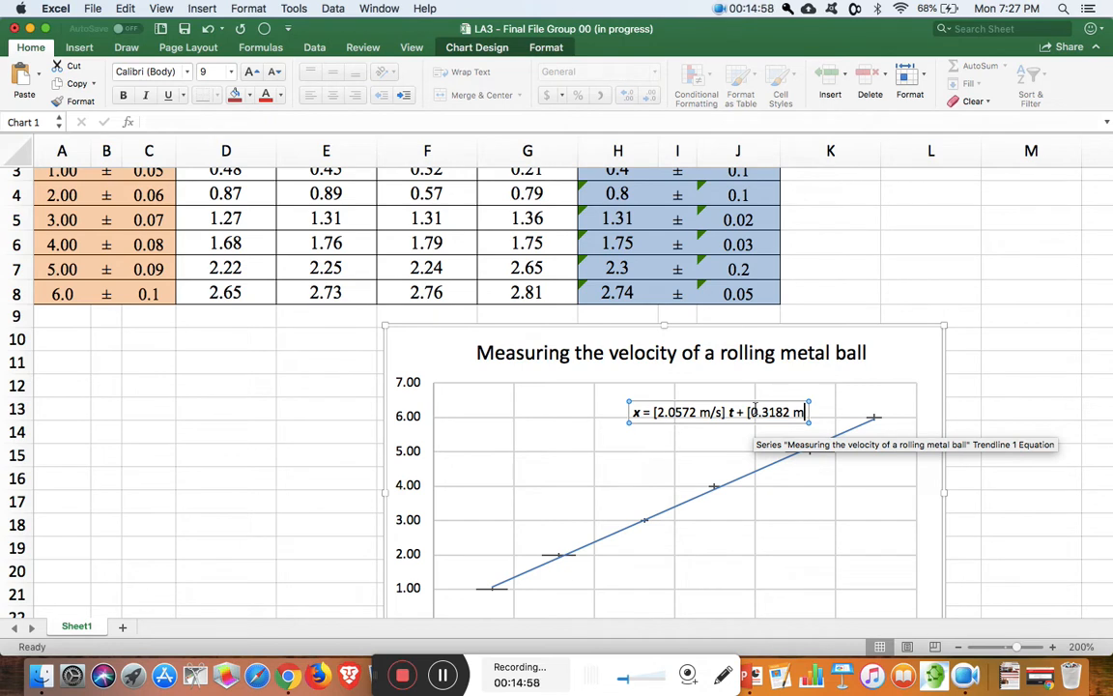
{"action": "type", "text": "]"}
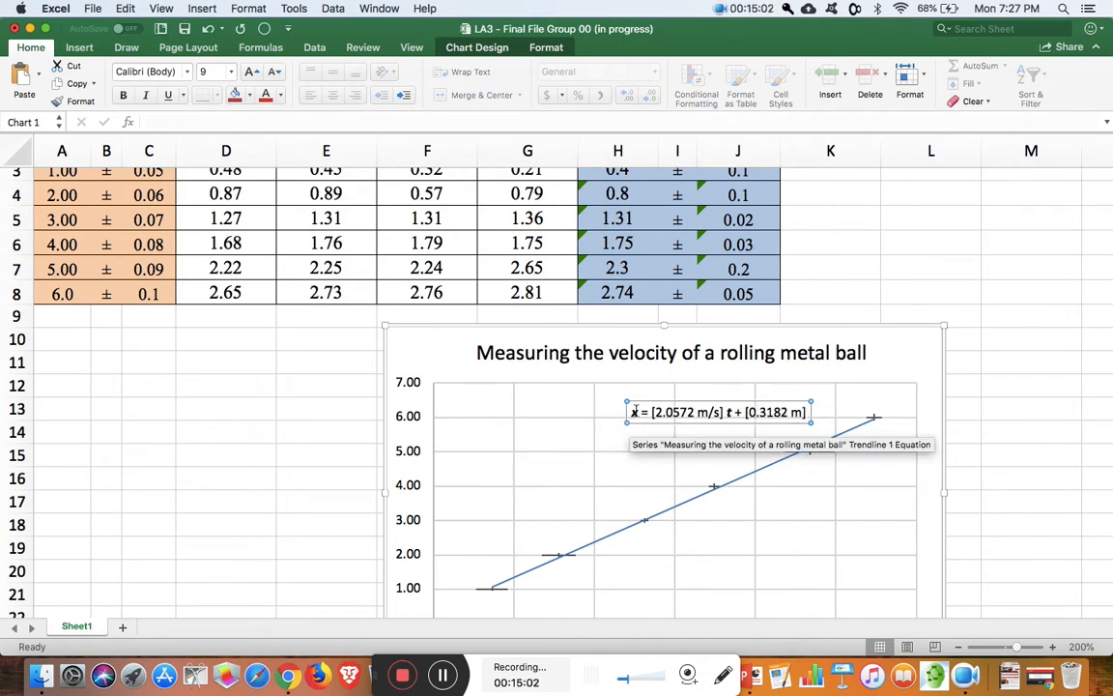
Append best as a subscript to x in the trendline equation, and move the equation slightly down and left within the plot area
{"action": "left_click", "coordinate": [635, 412]}
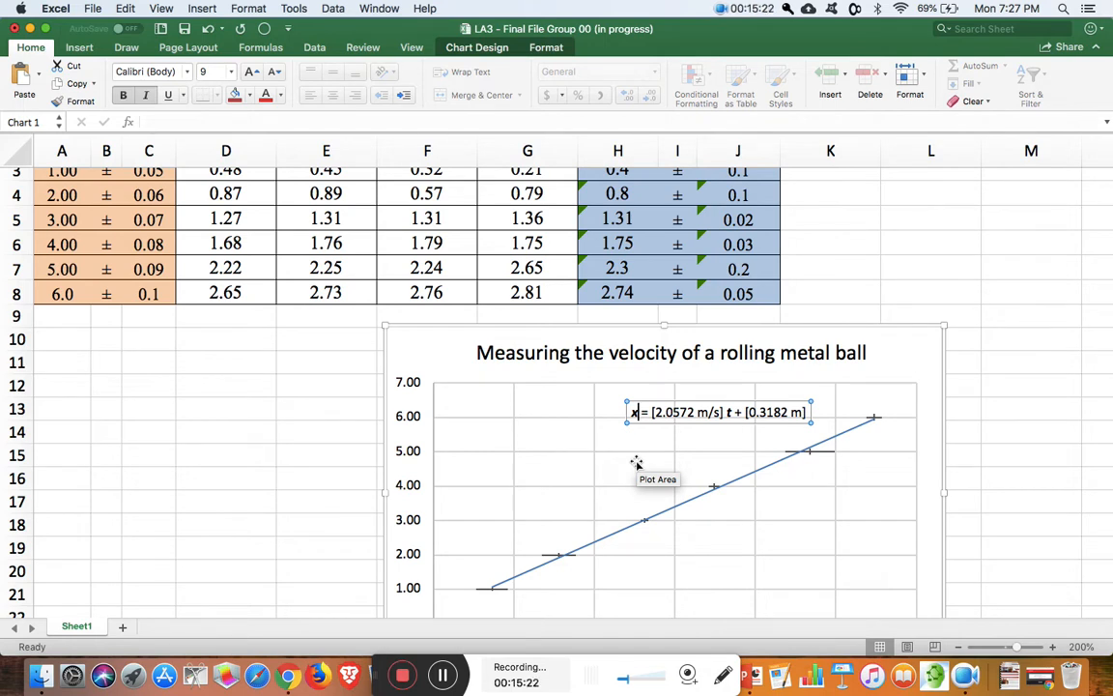
{"action": "type", "text": "best"}
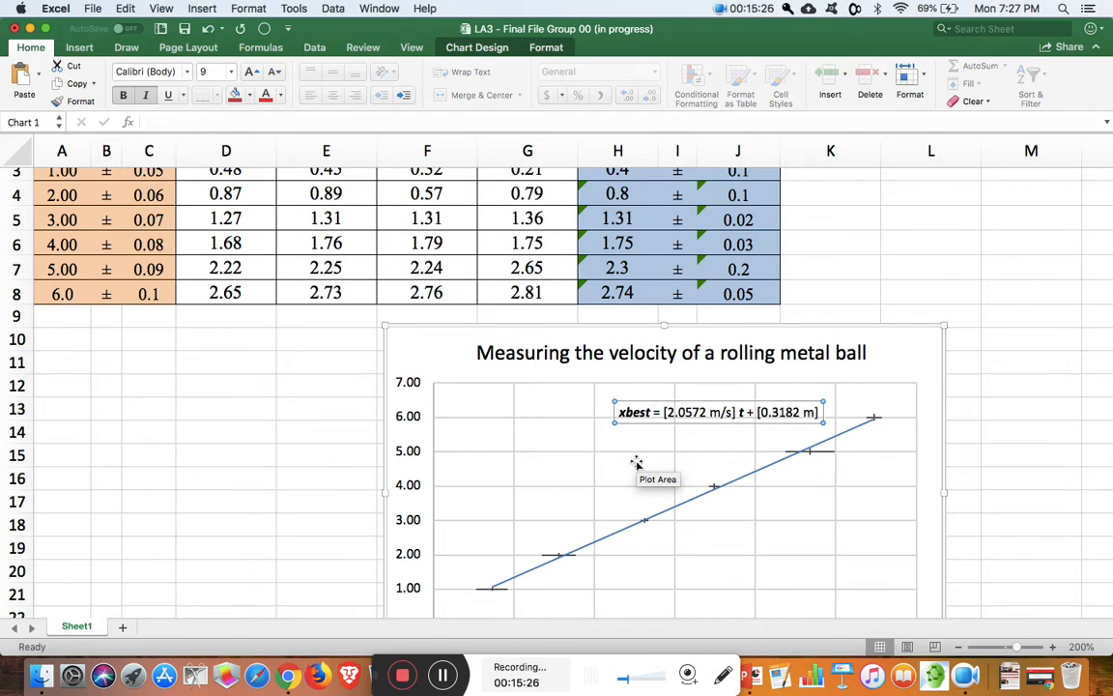
{"action": "key", "text": "shift+Left"}
{"action": "key", "text": "shift+Left"}
{"action": "key", "text": "shift+Left"}
{"action": "key", "text": "shift+Left"}
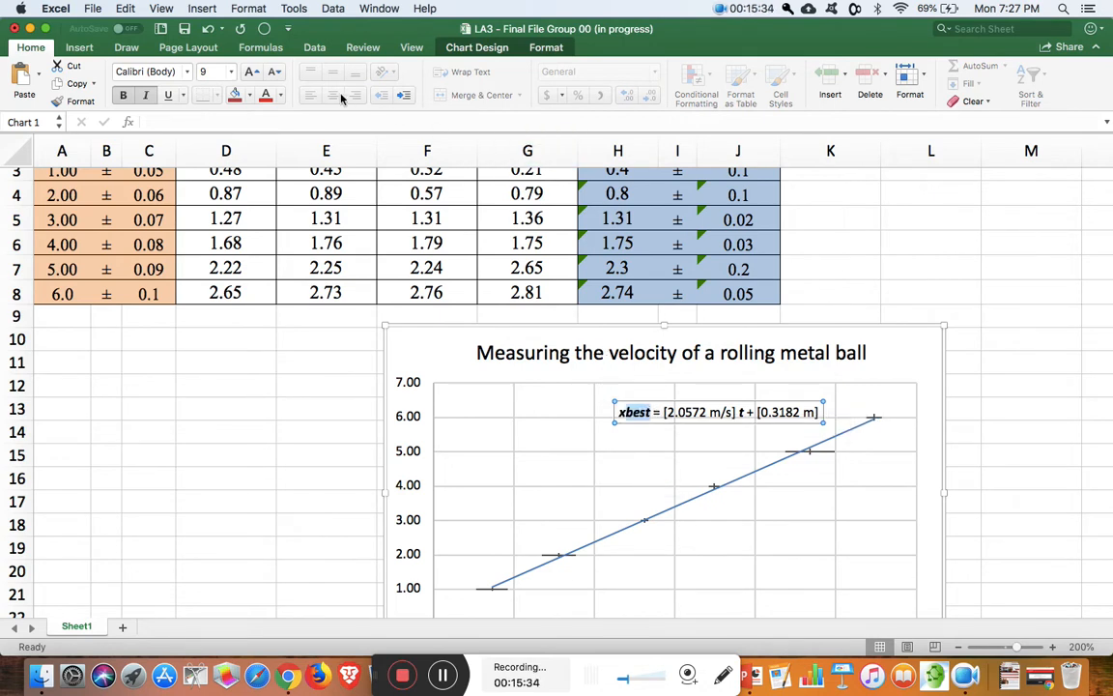
{"action": "right_click", "coordinate": [639, 414]}
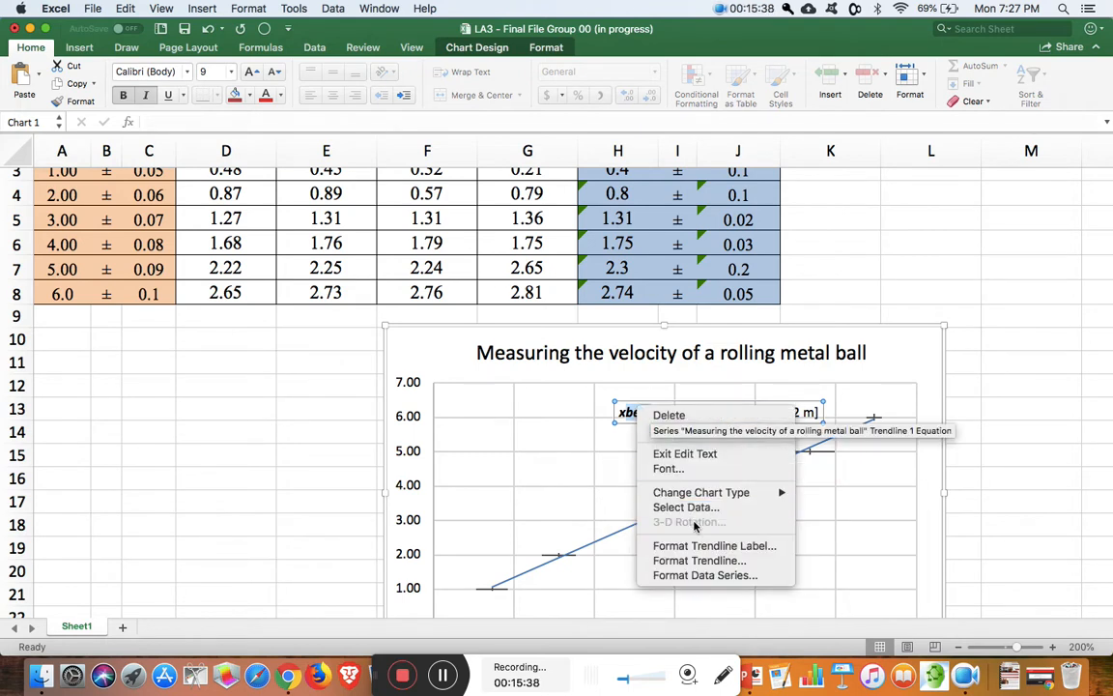
{"action": "left_click", "coordinate": [670, 467]}
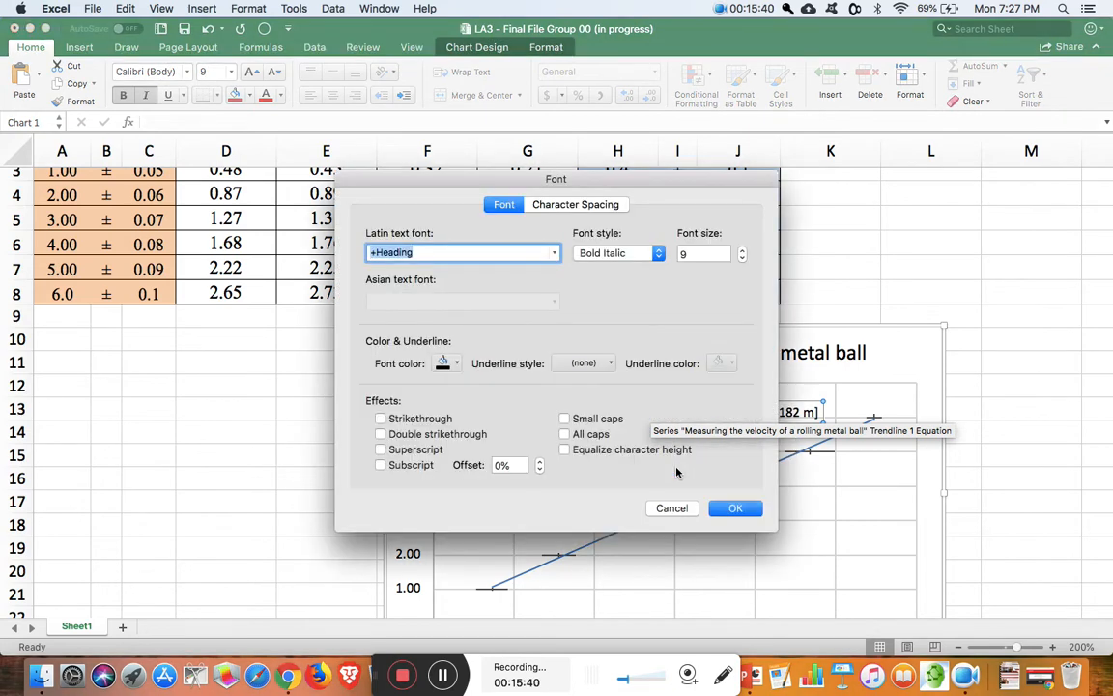
{"action": "left_click", "coordinate": [380, 465]}
{"action": "left_click", "coordinate": [748, 514]}
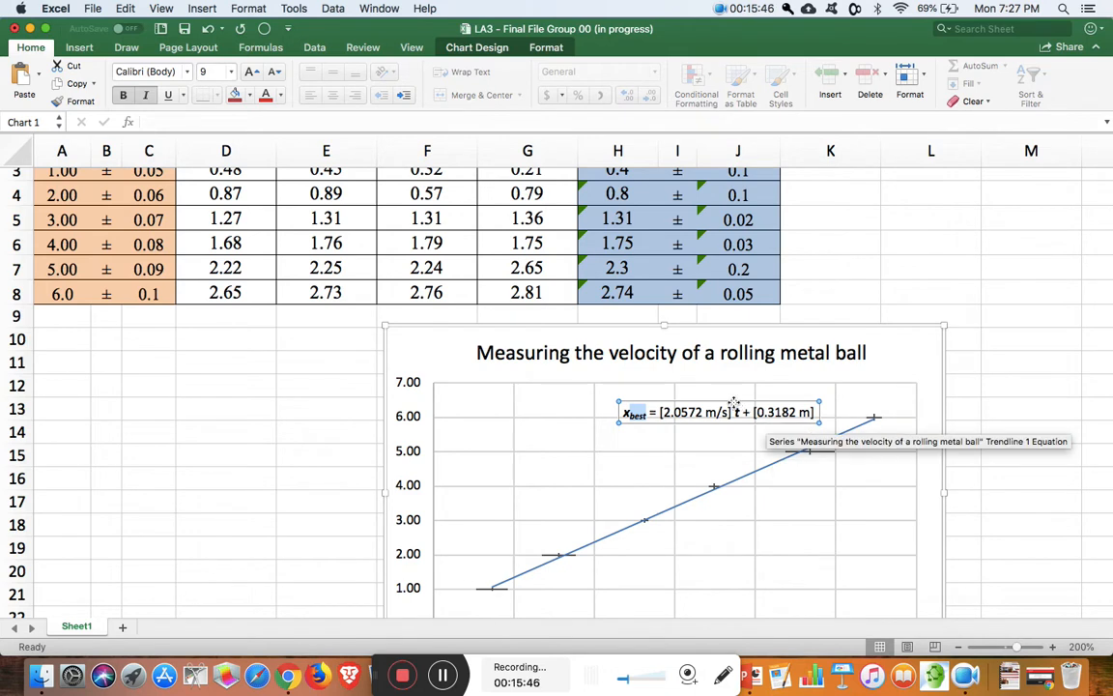
{"action": "left_click_drag", "start_coordinate": [735, 402], "coordinate": [726, 435]}
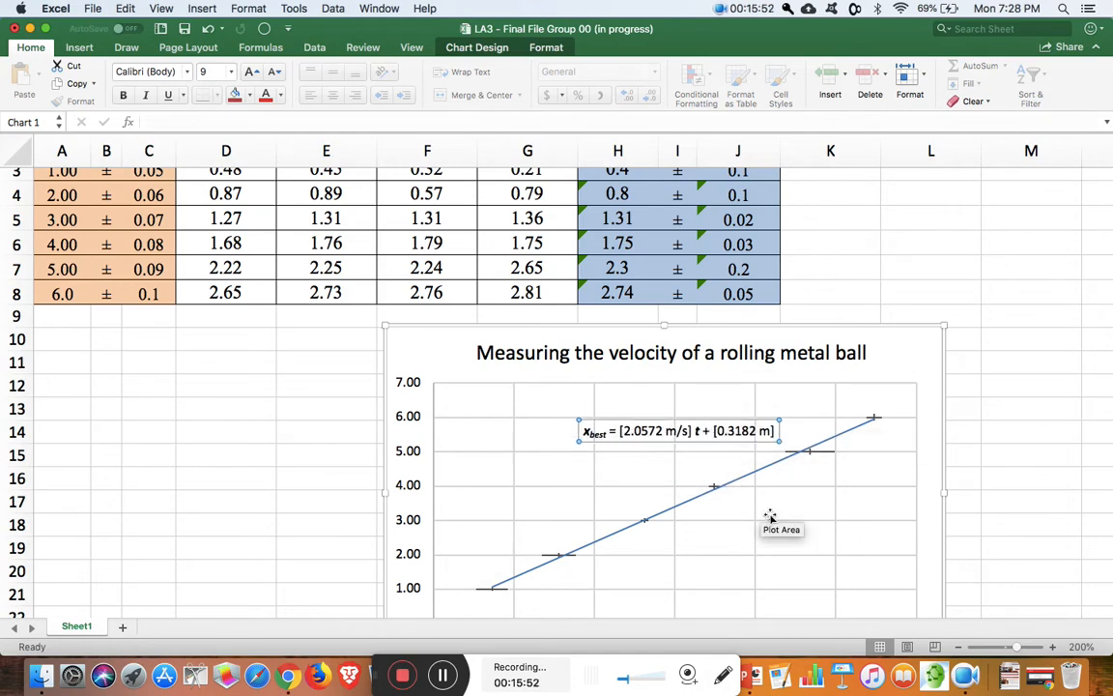
Add primary horizontal and primary vertical axis titles to the chart
{"action": "scroll", "coordinate": [1088, 386], "scroll_direction": "down", "scroll_amount": 4}
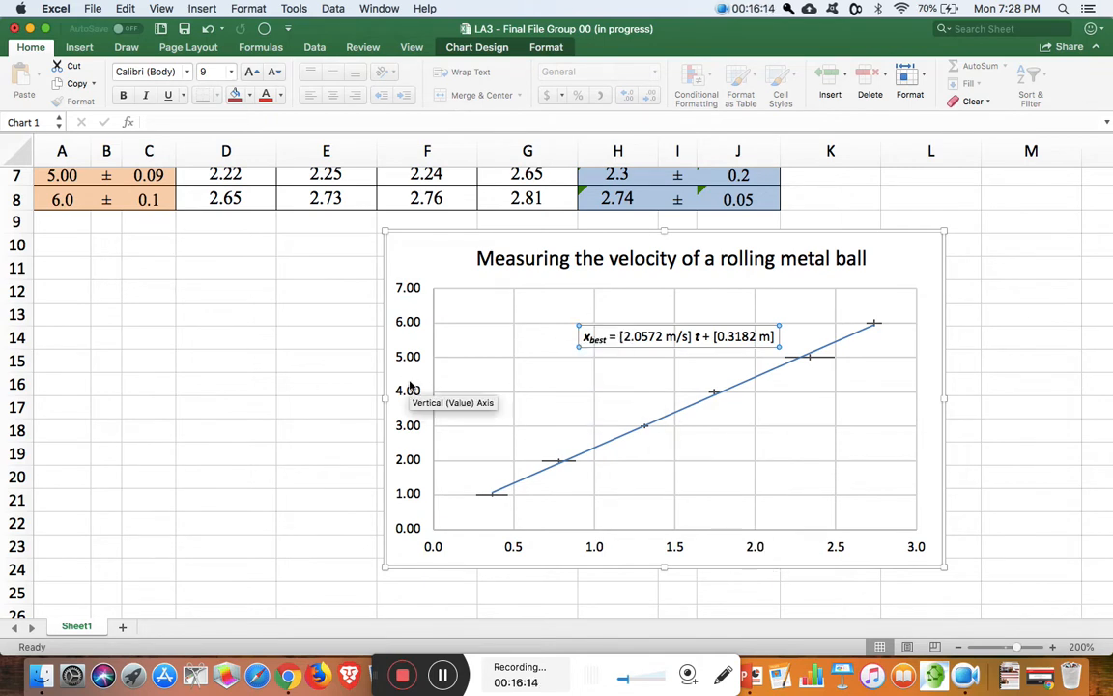
{"action": "left_click", "coordinate": [448, 427]}
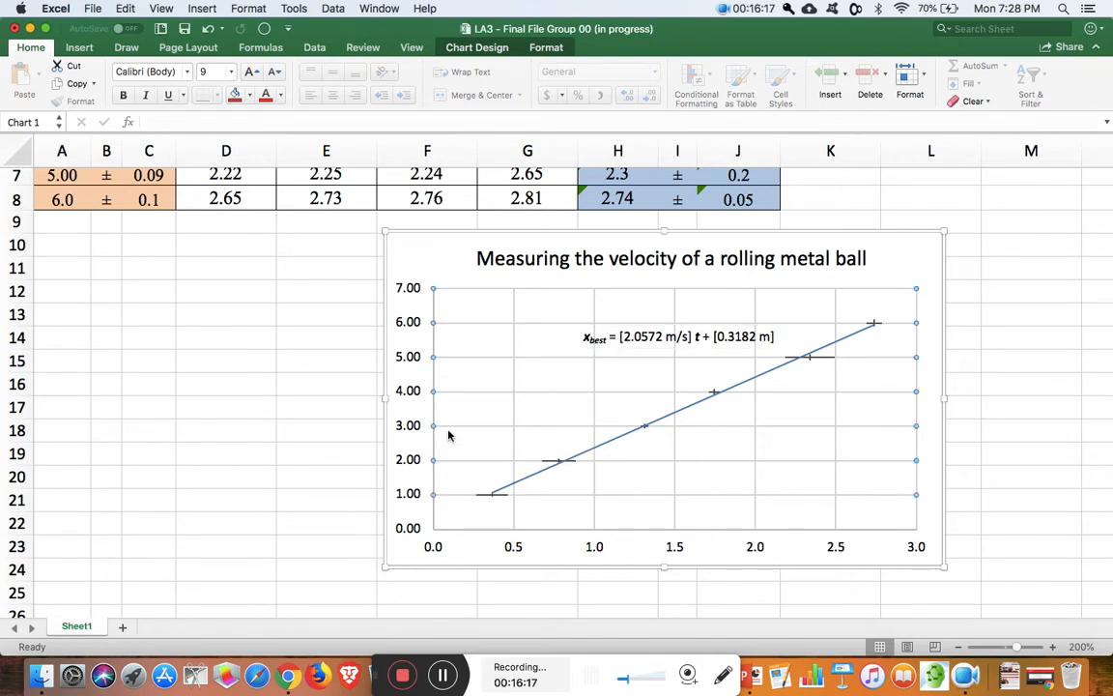
{"action": "left_click", "coordinate": [480, 48]}
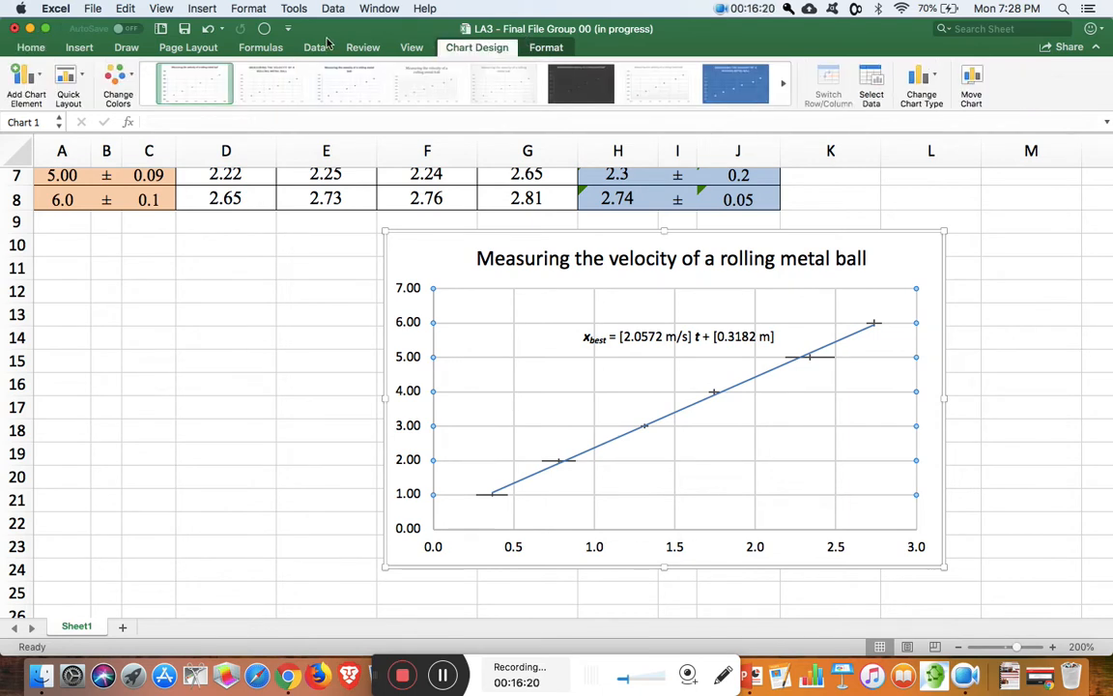
{"action": "left_click", "coordinate": [34, 86]}
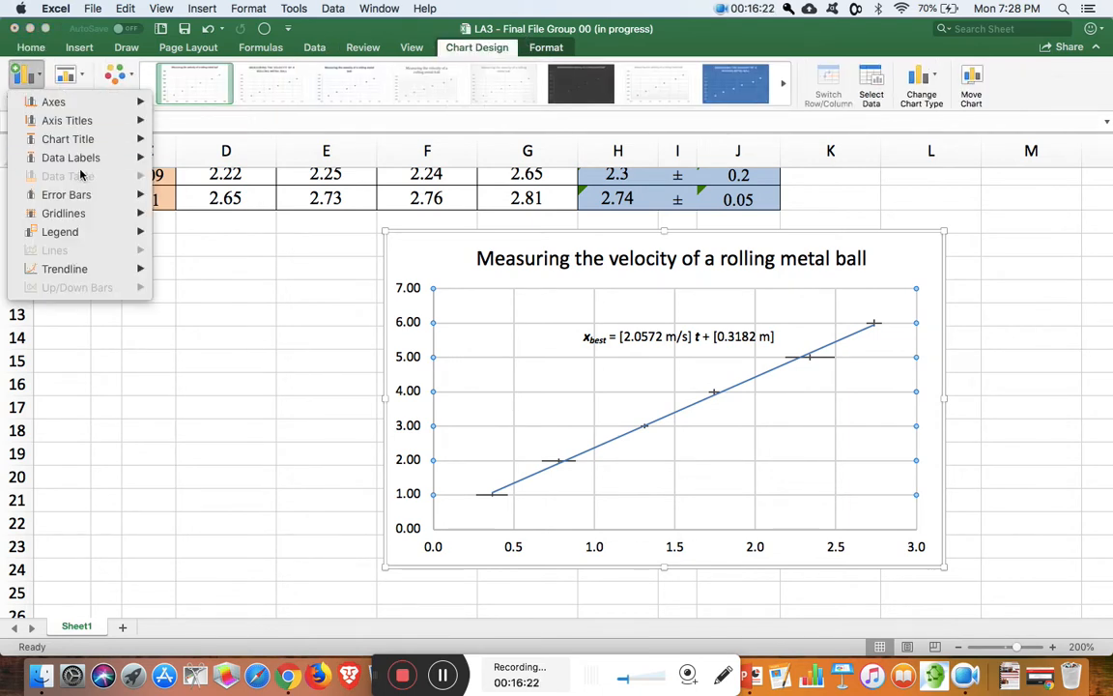
{"action": "mouse_move", "coordinate": [81, 166]}
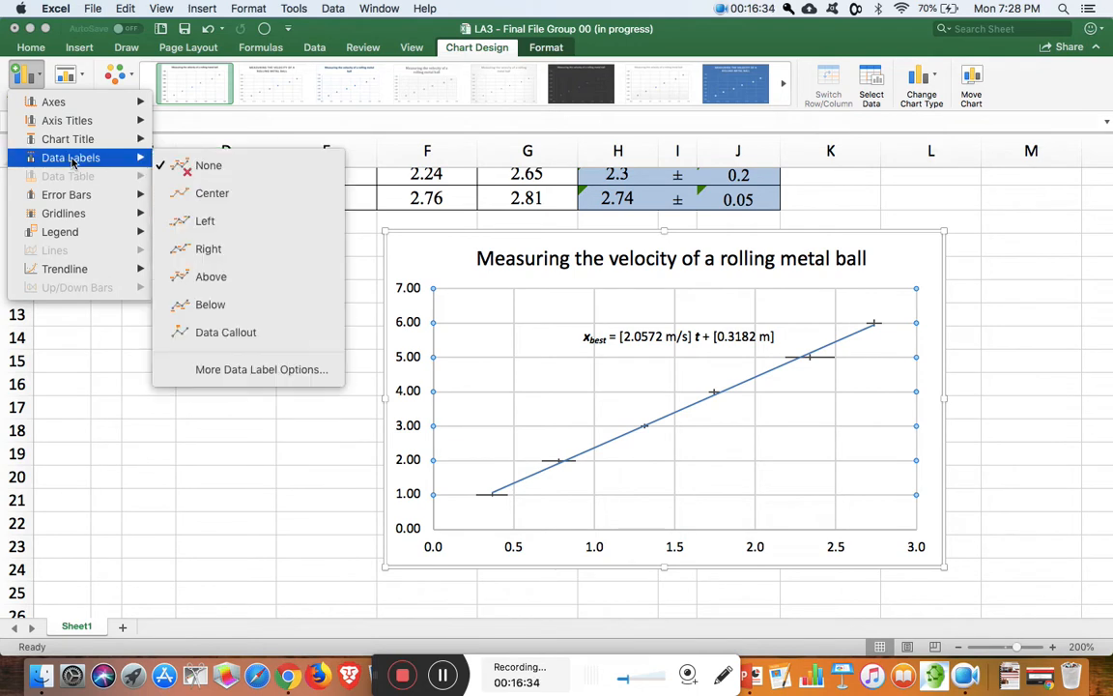
{"action": "mouse_move", "coordinate": [83, 126]}
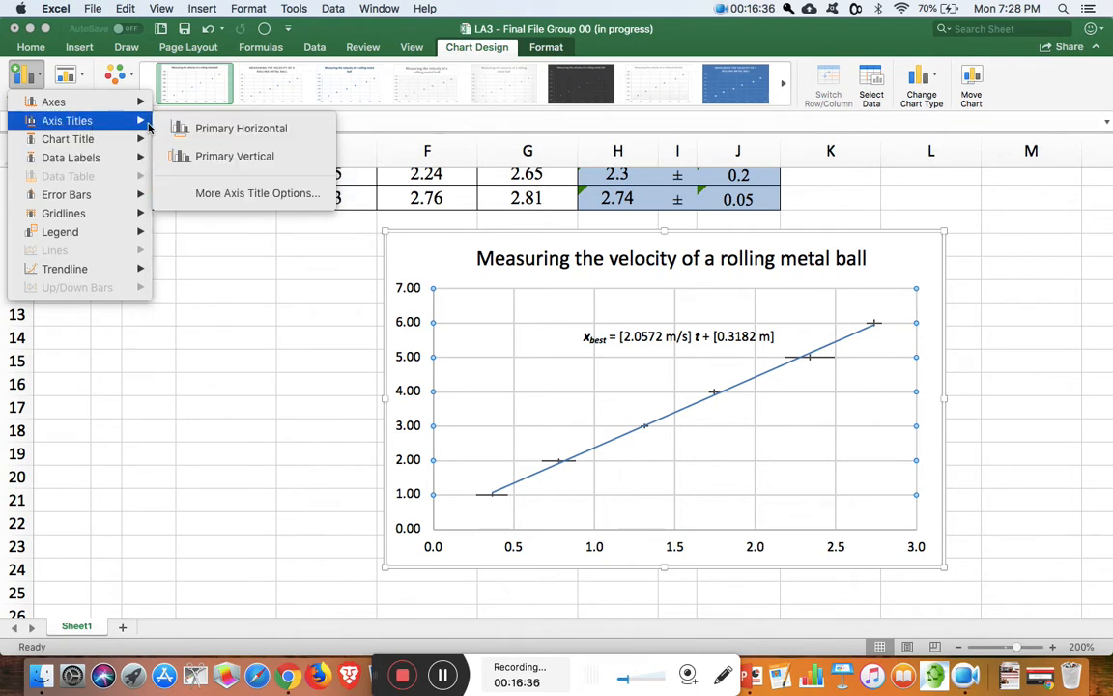
{"action": "left_click", "coordinate": [241, 137]}
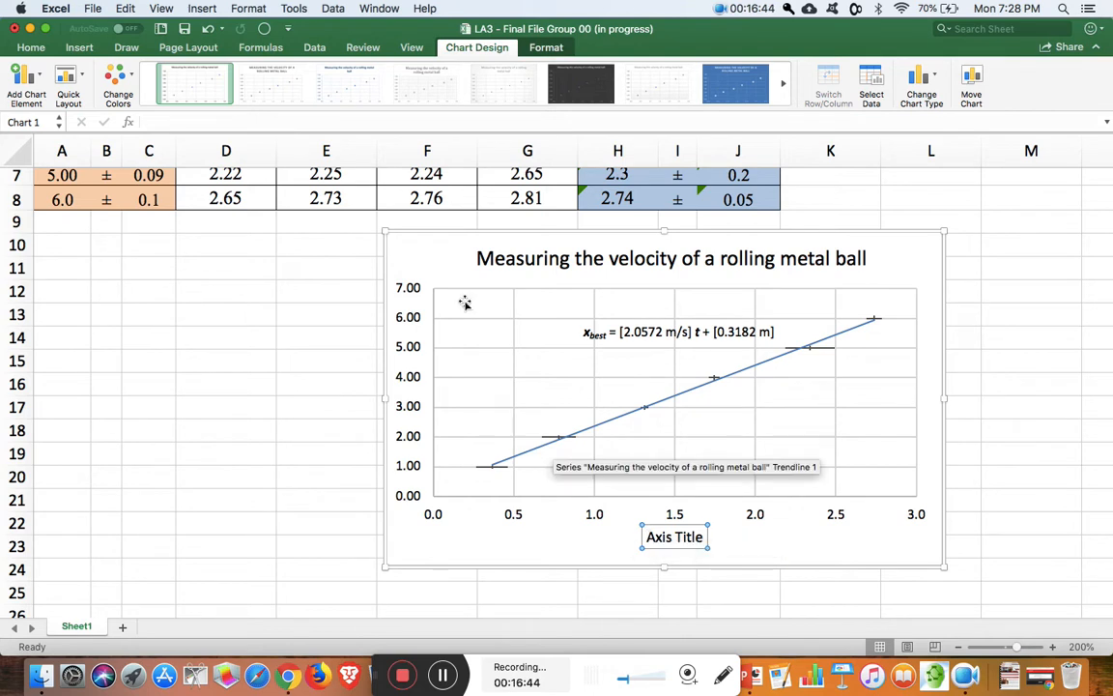
{"action": "left_click", "coordinate": [34, 78]}
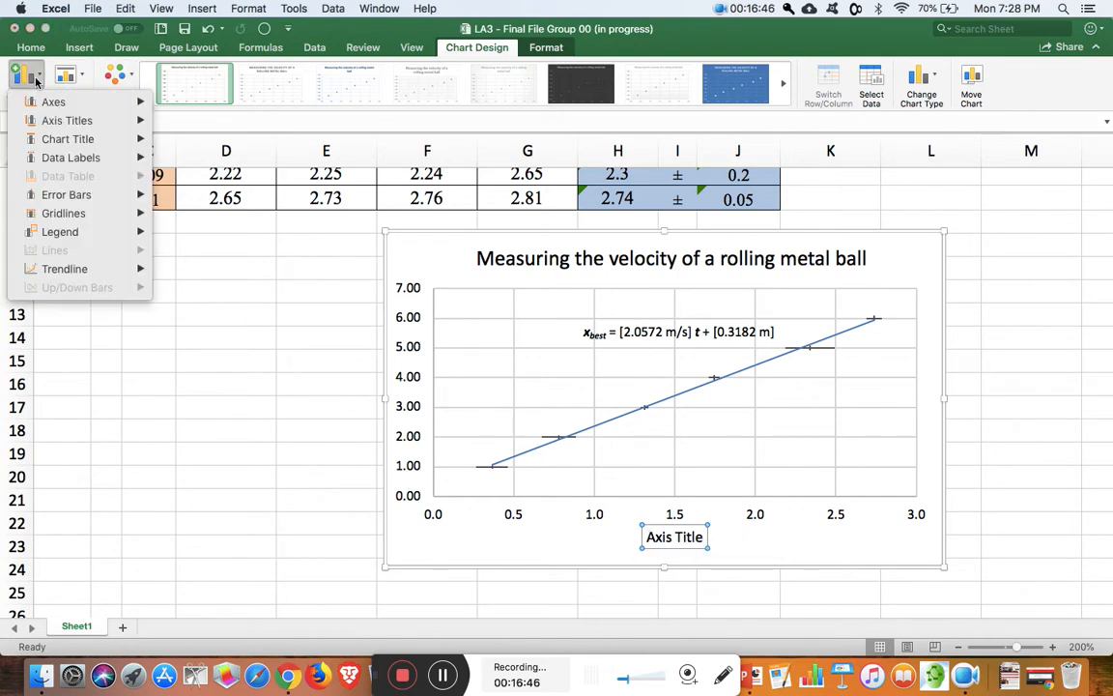
{"action": "mouse_move", "coordinate": [99, 127]}
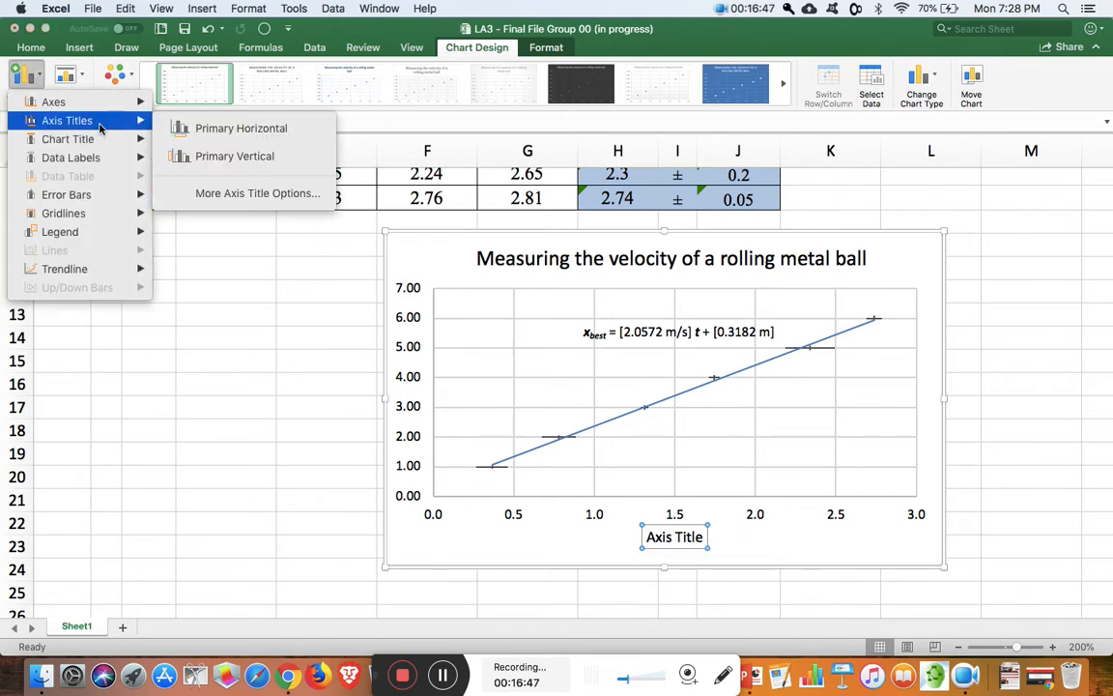
{"action": "left_click", "coordinate": [232, 156]}
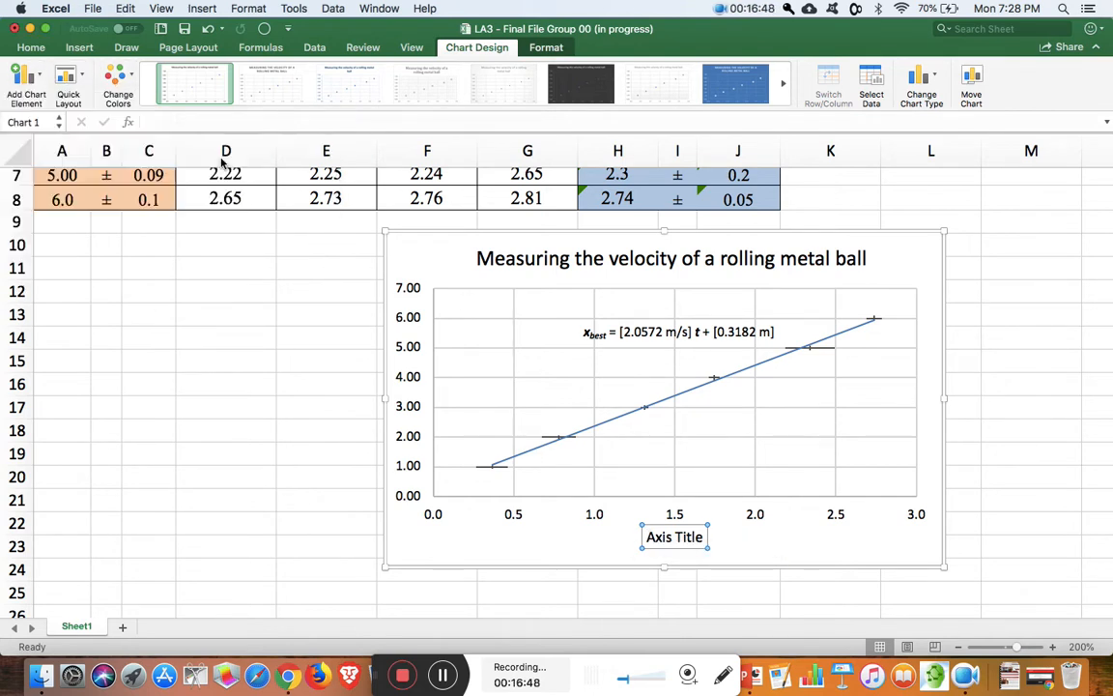
Replace the horizontal axis title's placeholder text with Time, t [s]
{"action": "left_click", "coordinate": [676, 540]}
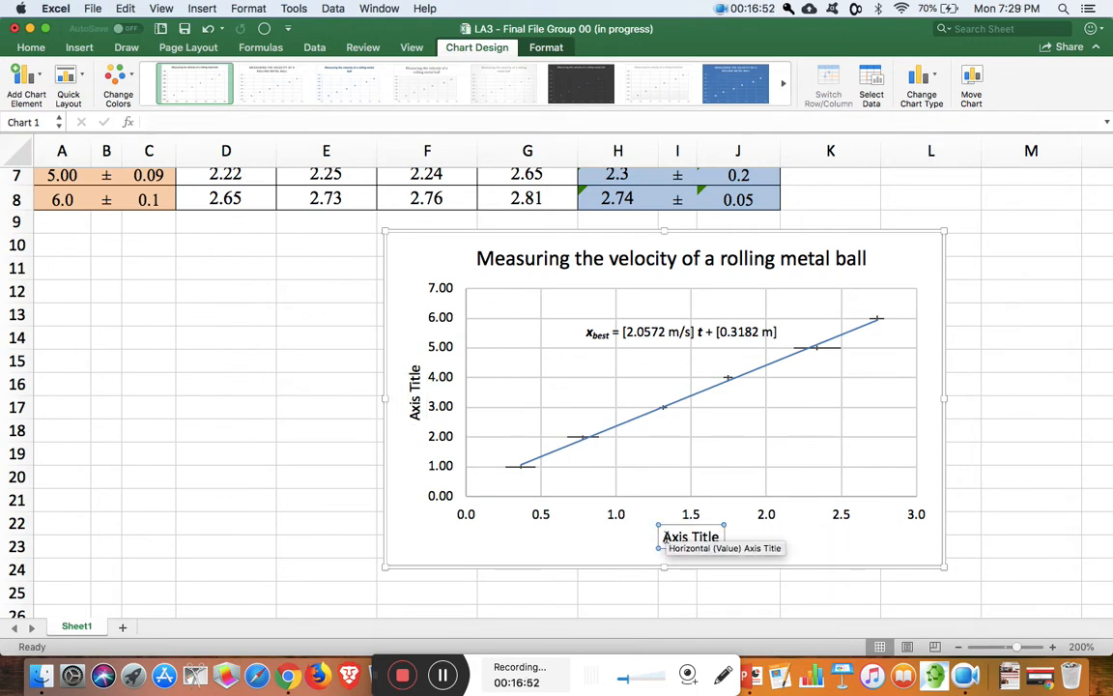
{"action": "left_click_drag", "start_coordinate": [663, 537], "coordinate": [715, 539]}
{"action": "type", "text": "Time"}
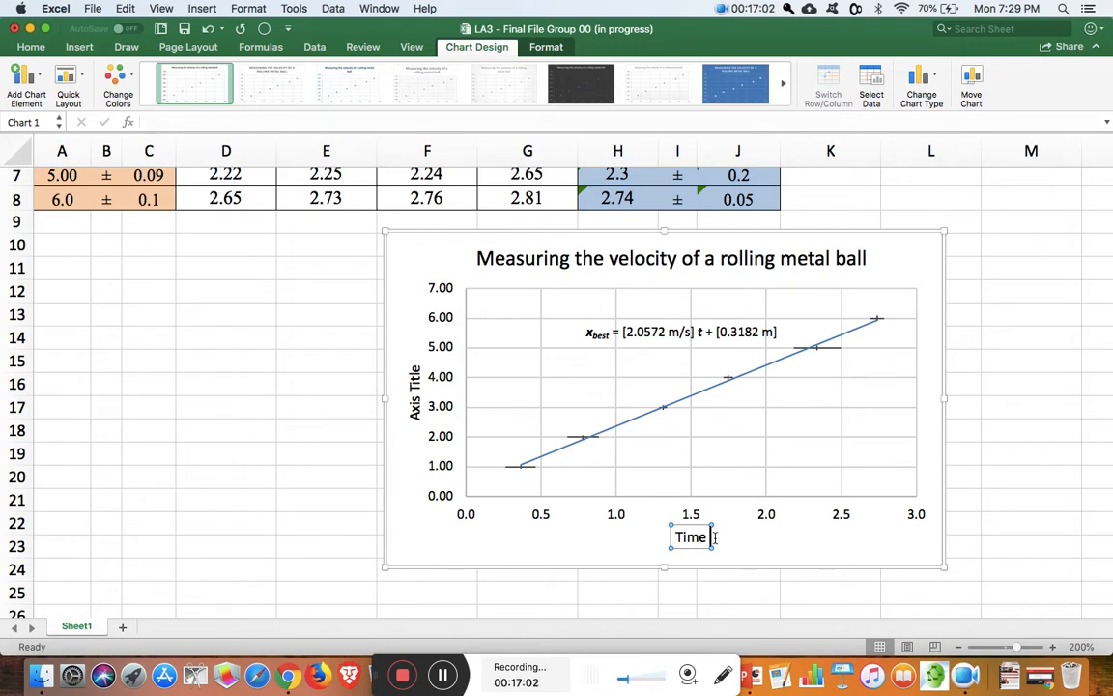
{"action": "type", "text": ", t"}
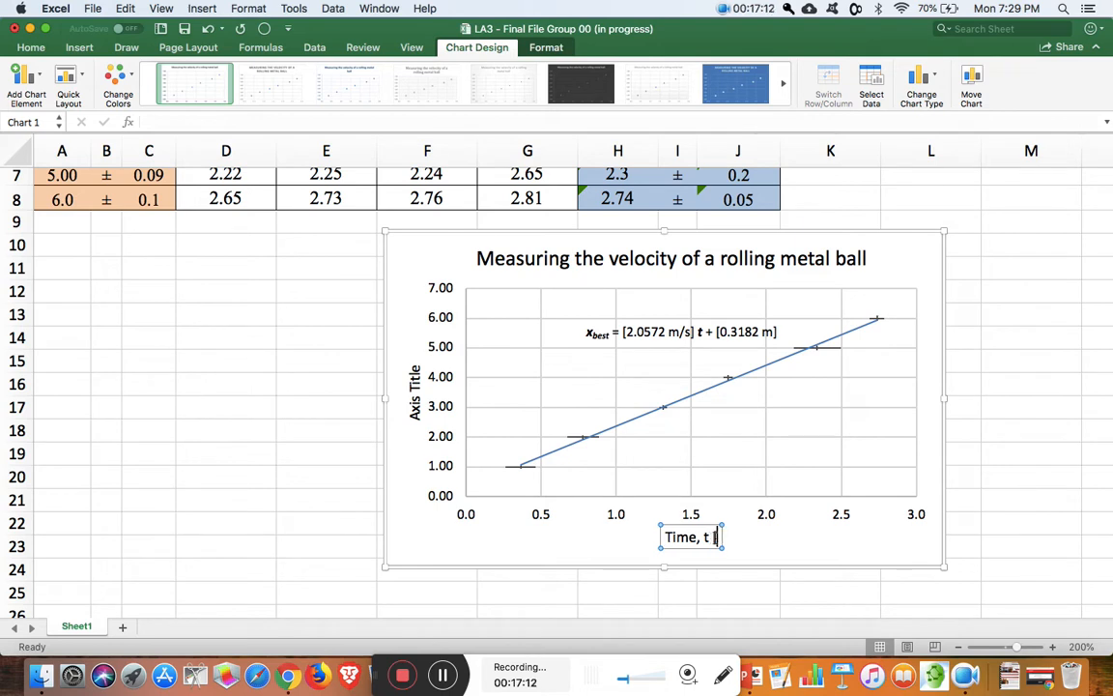
{"action": "type", "text": "[s]"}
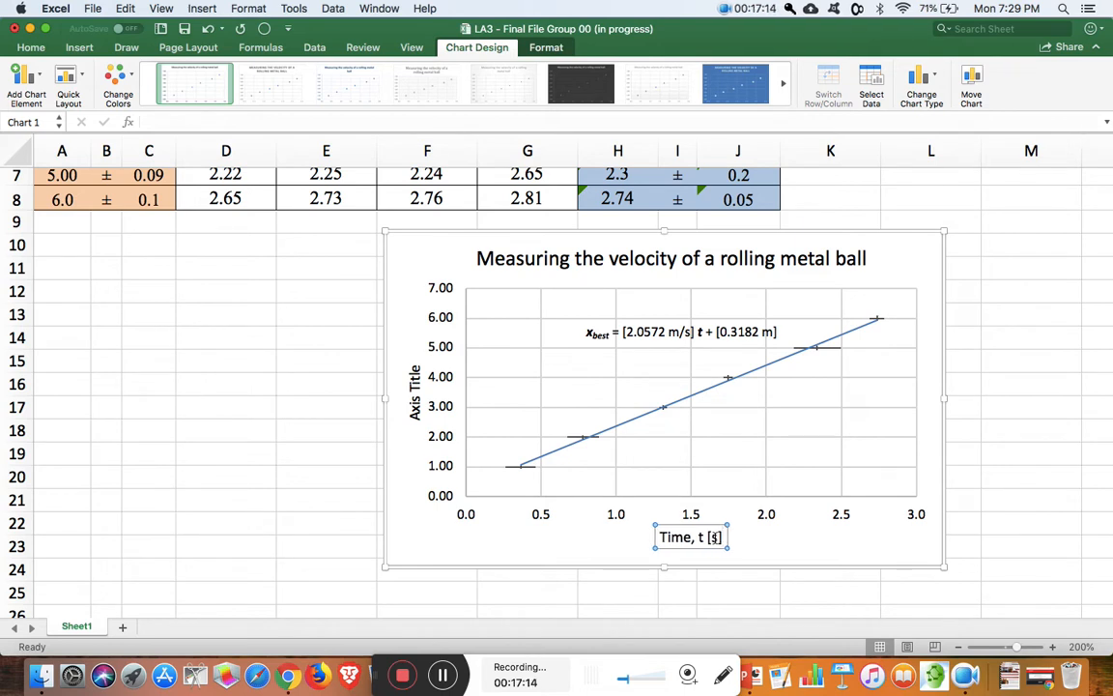
Make the variable t in the horizontal axis title bold and italic
{"action": "key", "text": "Left"}
{"action": "key", "text": "Left"}
{"action": "key", "text": "Left"}
{"action": "key", "text": "Left"}
{"action": "key", "text": "shift+Left"}
{"action": "left_click", "coordinate": [32, 48]}
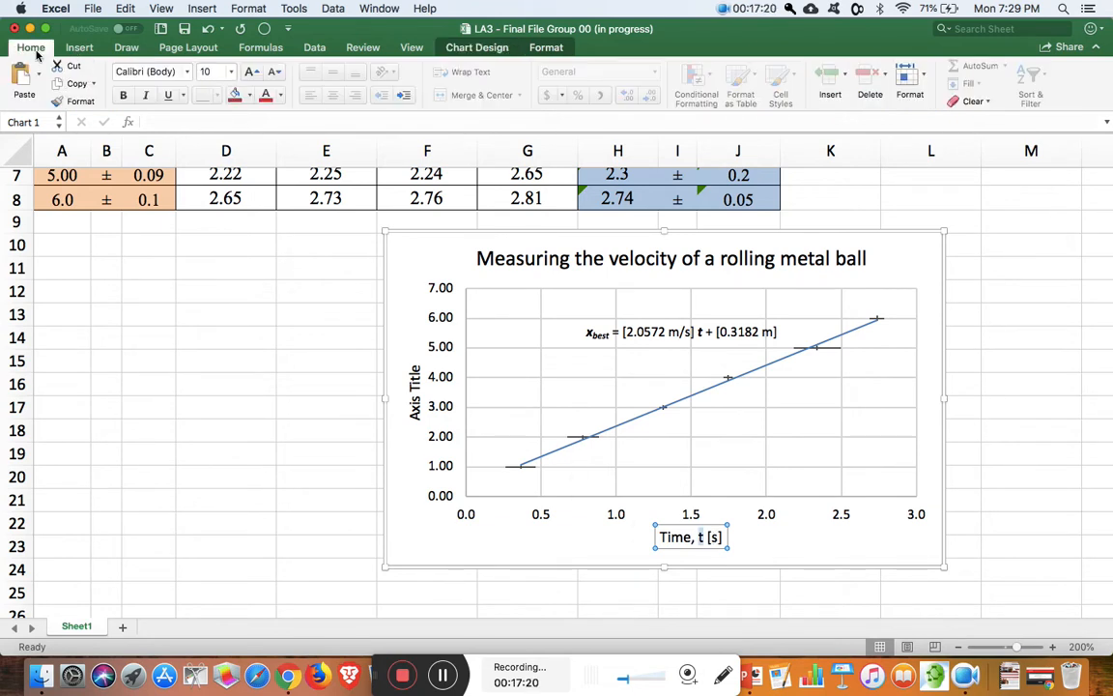
{"action": "left_click", "coordinate": [147, 96]}
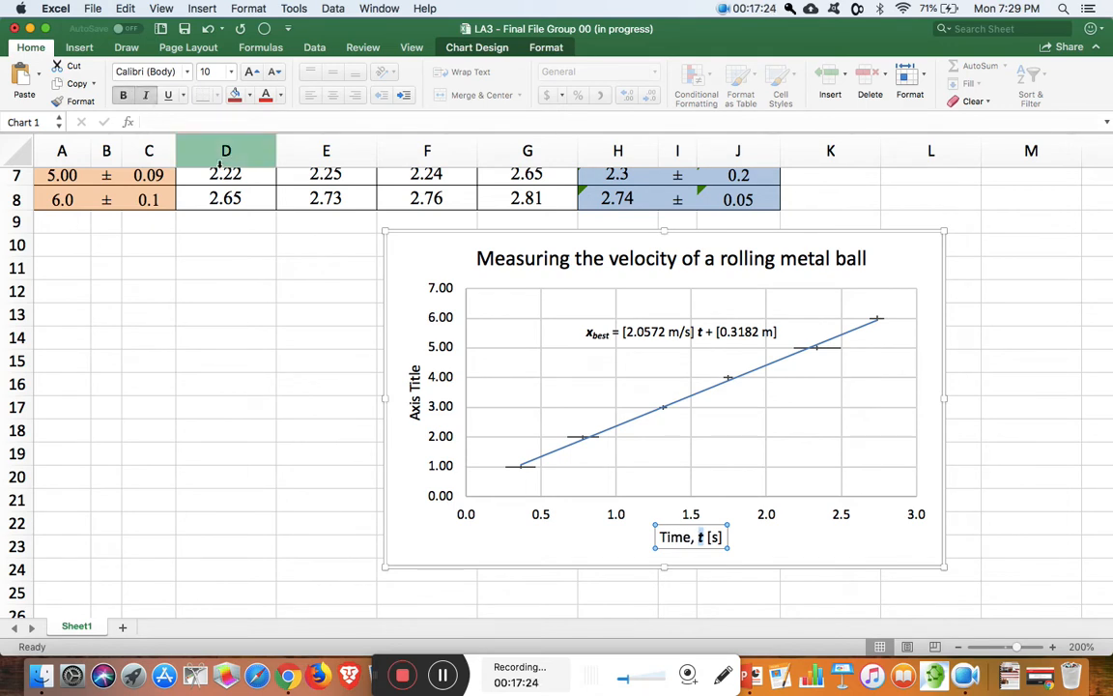
Replace the vertical axis title's placeholder text with Position, x [m]
{"action": "left_click", "coordinate": [414, 386]}
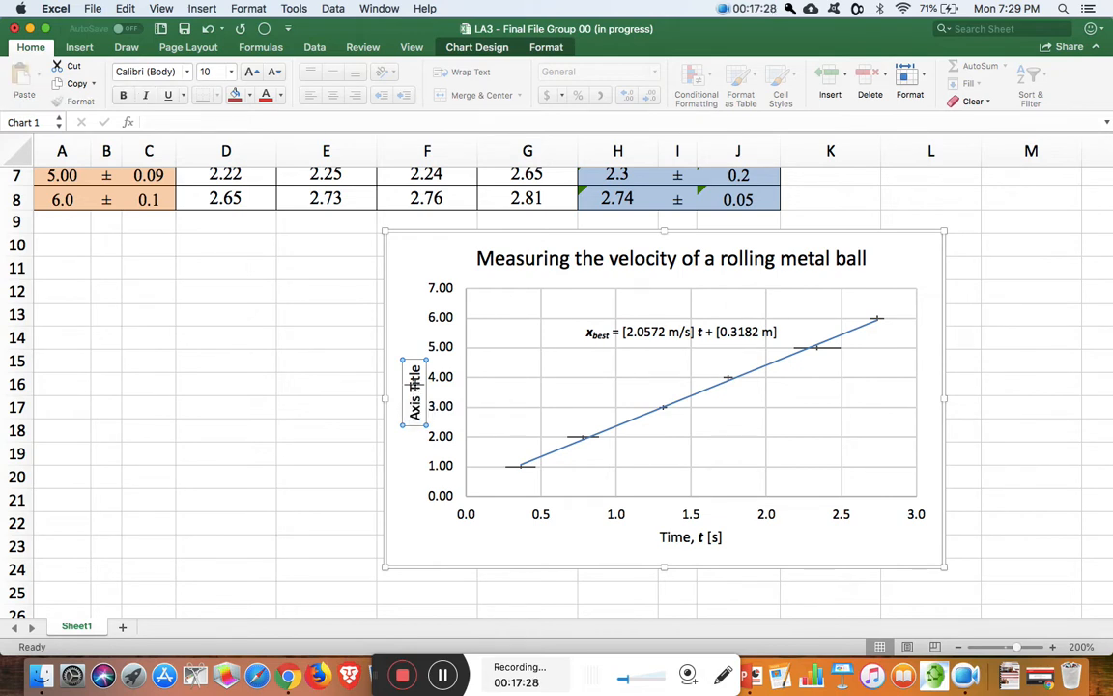
{"action": "key", "text": "BackSpace"}
{"action": "key", "text": "BackSpace"}
{"action": "key", "text": "BackSpace"}
{"action": "key", "text": "BackSpace"}
{"action": "key", "text": "BackSpace"}
{"action": "key", "text": "BackSpace"}
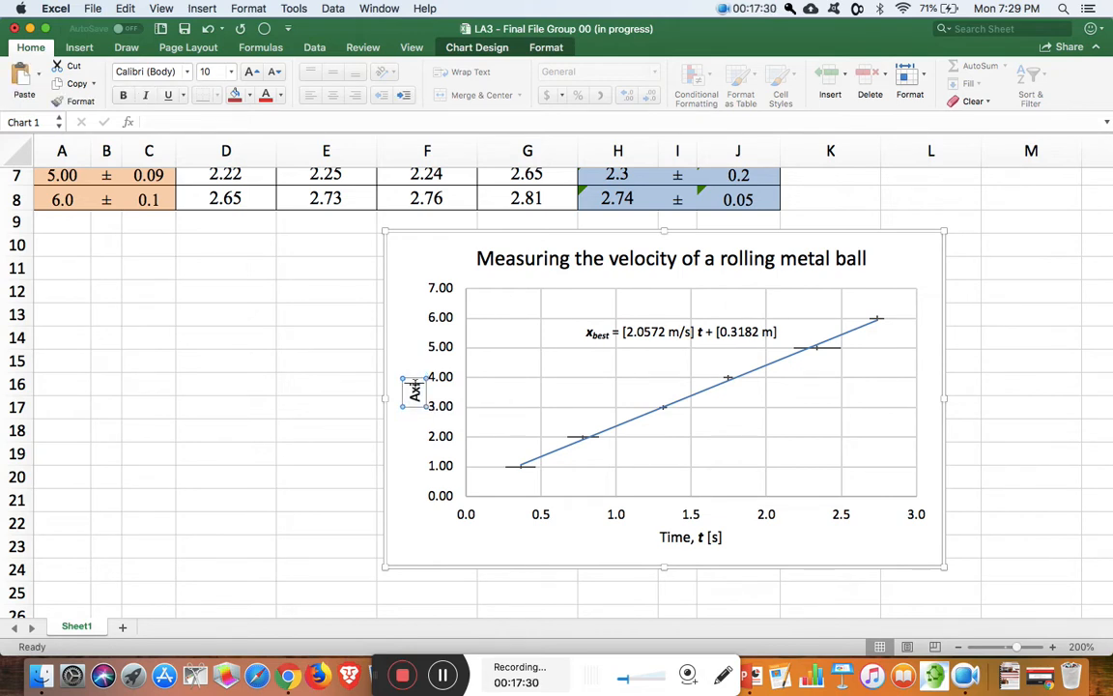
{"action": "type", "text": "Position, x [m]"}
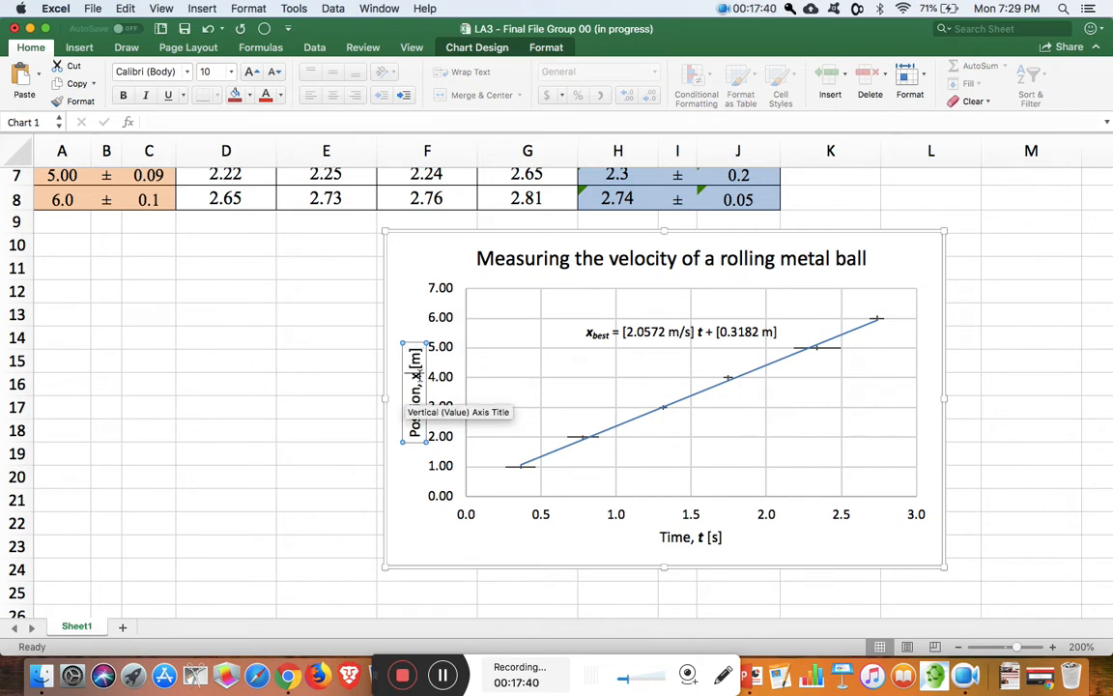
Make the variable x in the vertical axis title bold and italic
{"action": "left_click_drag", "start_coordinate": [415, 373], "coordinate": [415, 380]}
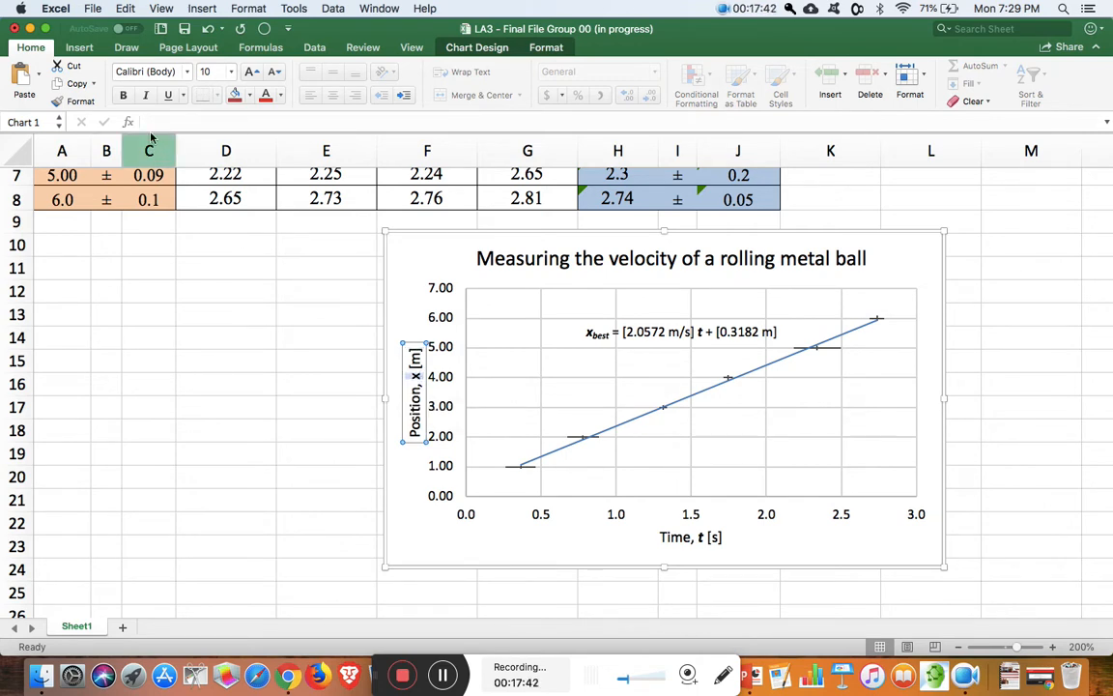
{"action": "left_click", "coordinate": [123, 95]}
{"action": "left_click", "coordinate": [145, 95]}
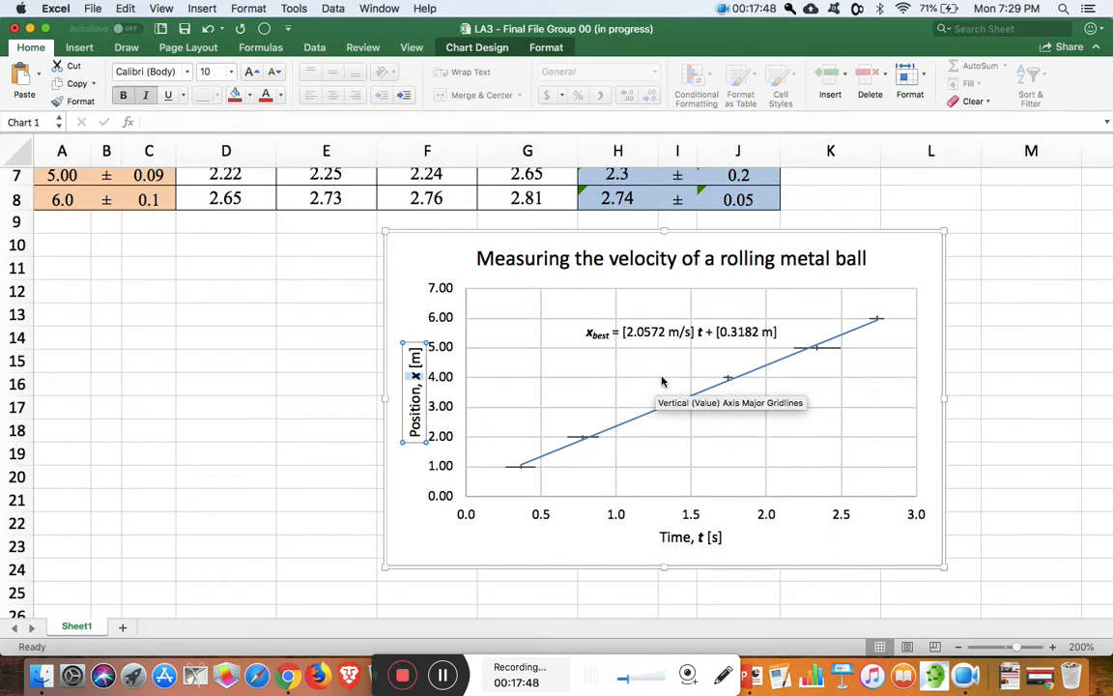
Add primary minor horizontal and primary minor vertical gridlines to the chart
{"action": "left_click", "coordinate": [565, 534]}
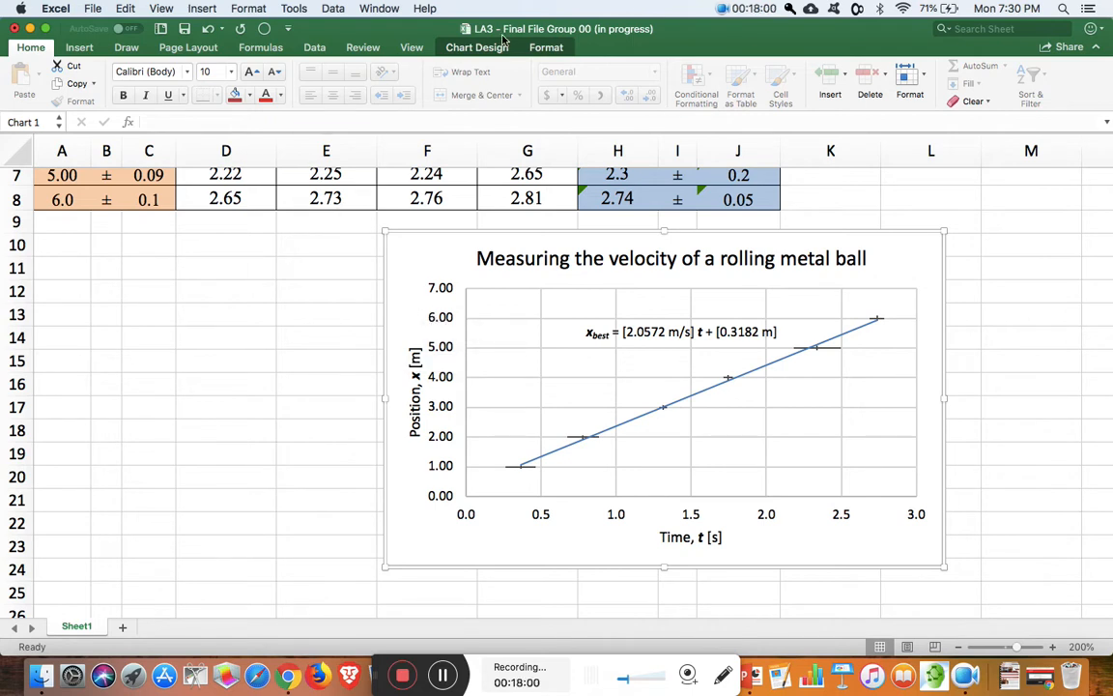
{"action": "left_click", "coordinate": [454, 45]}
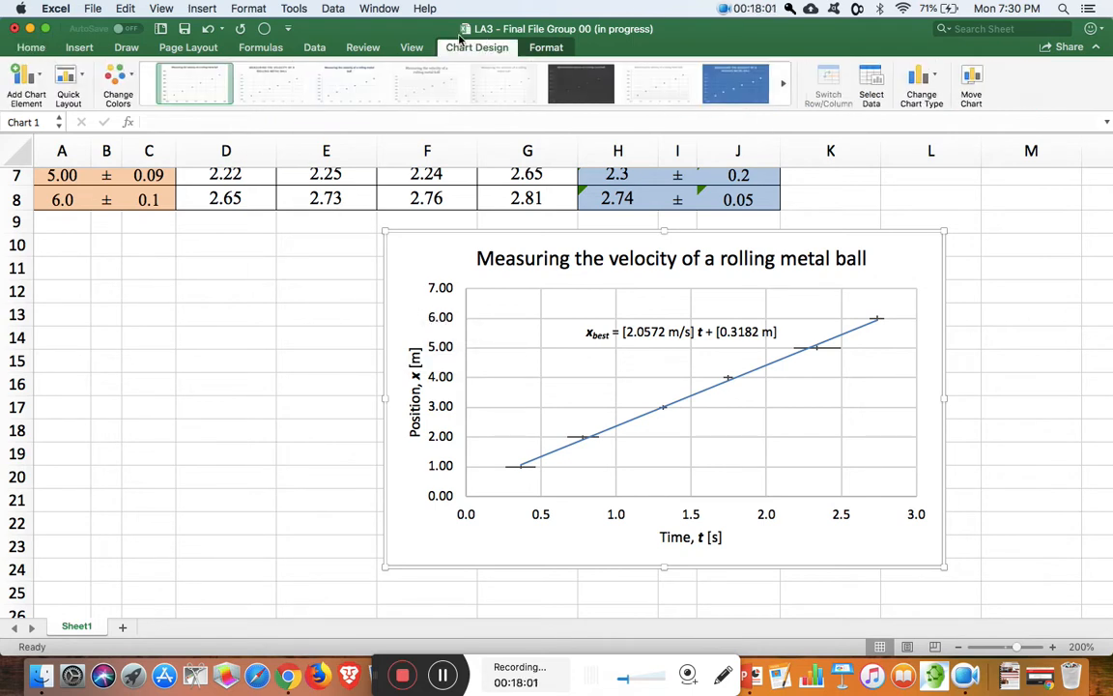
{"action": "left_click", "coordinate": [27, 74]}
{"action": "mouse_move", "coordinate": [58, 141]}
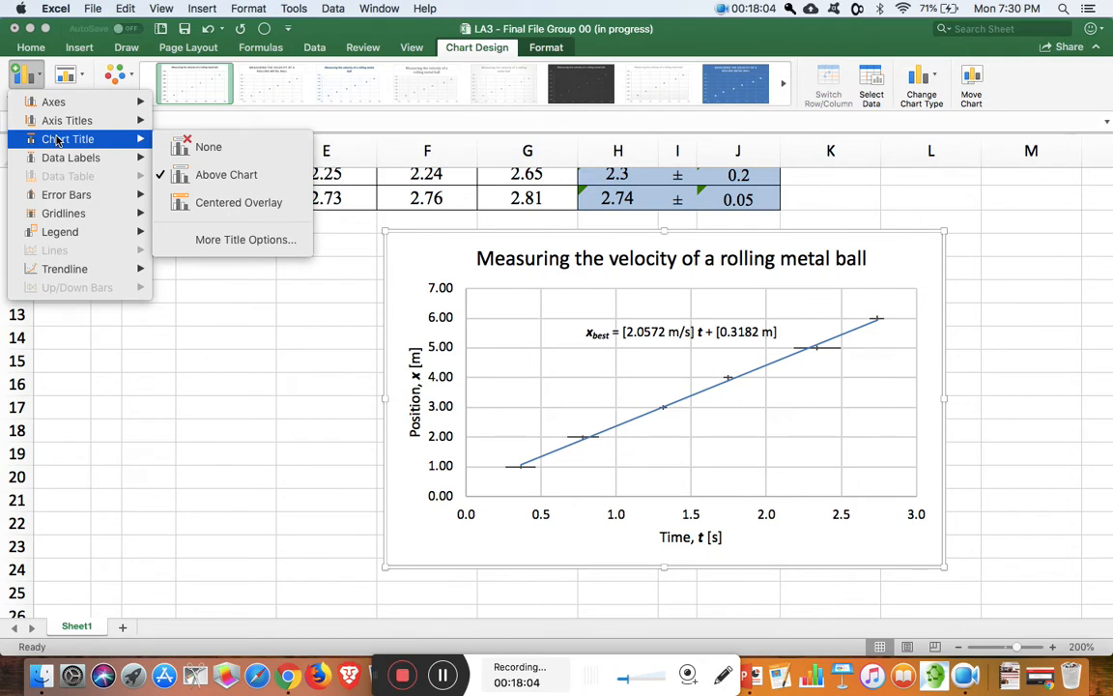
{"action": "mouse_move", "coordinate": [82, 219]}
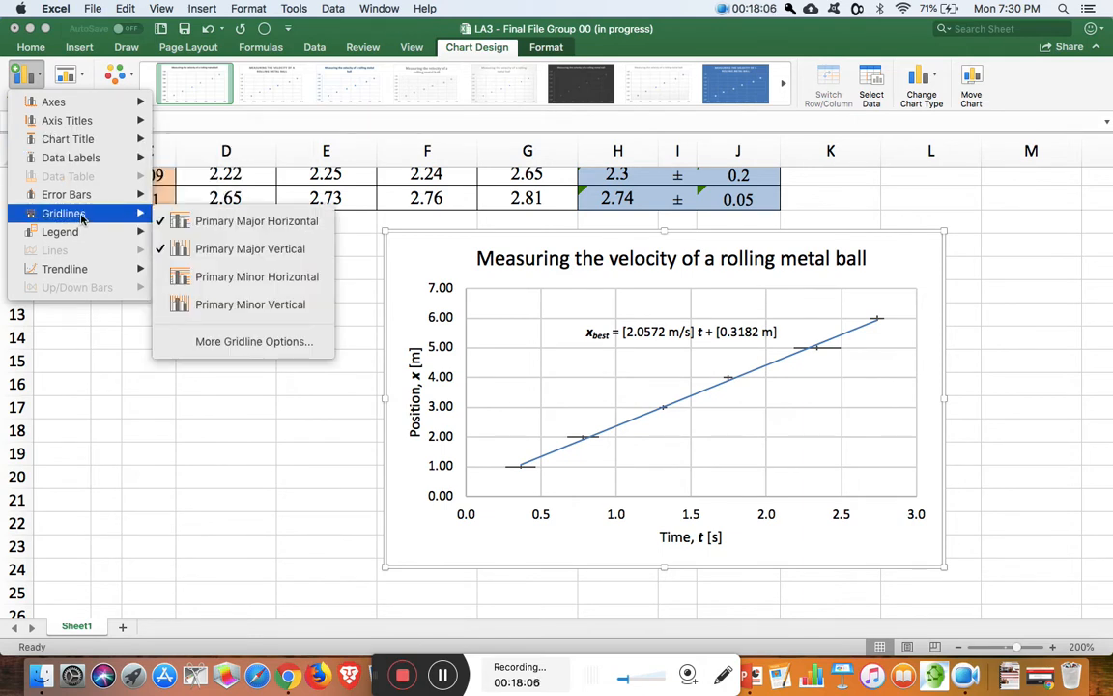
{"action": "left_click", "coordinate": [220, 277]}
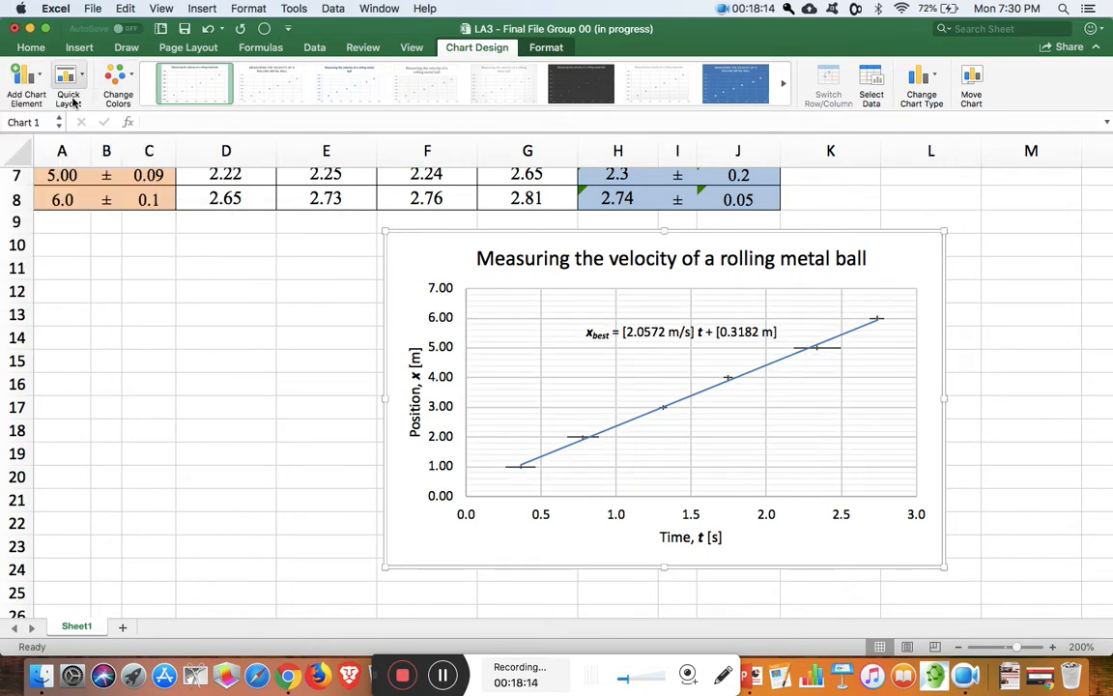
{"action": "left_click", "coordinate": [23, 77]}
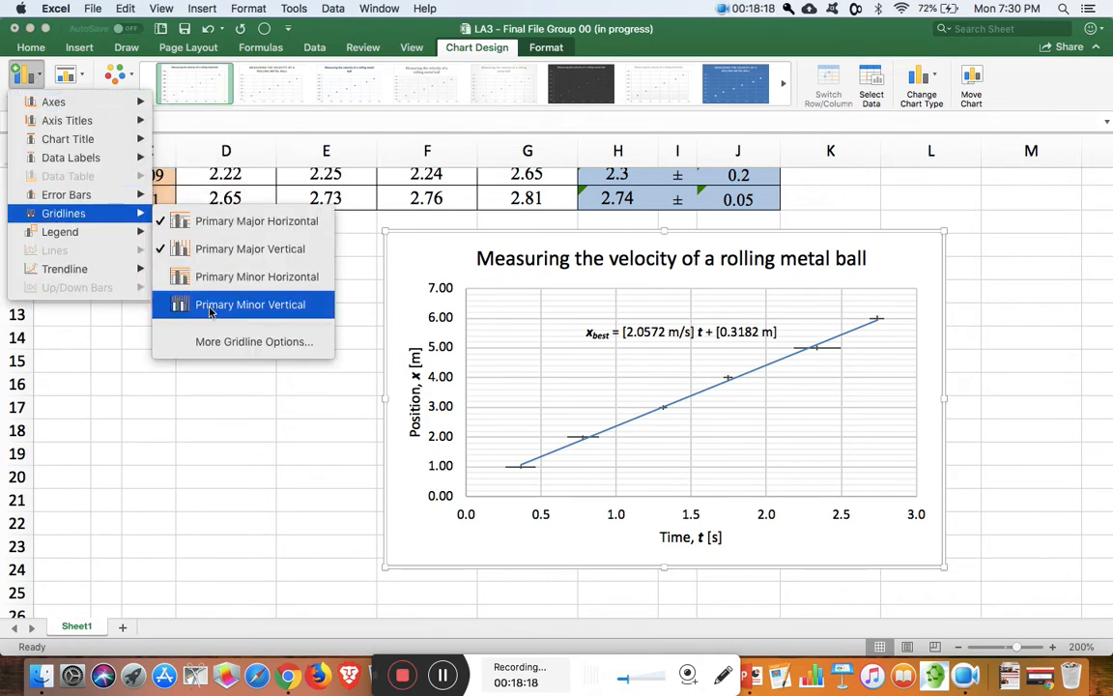
{"action": "left_click", "coordinate": [210, 307]}
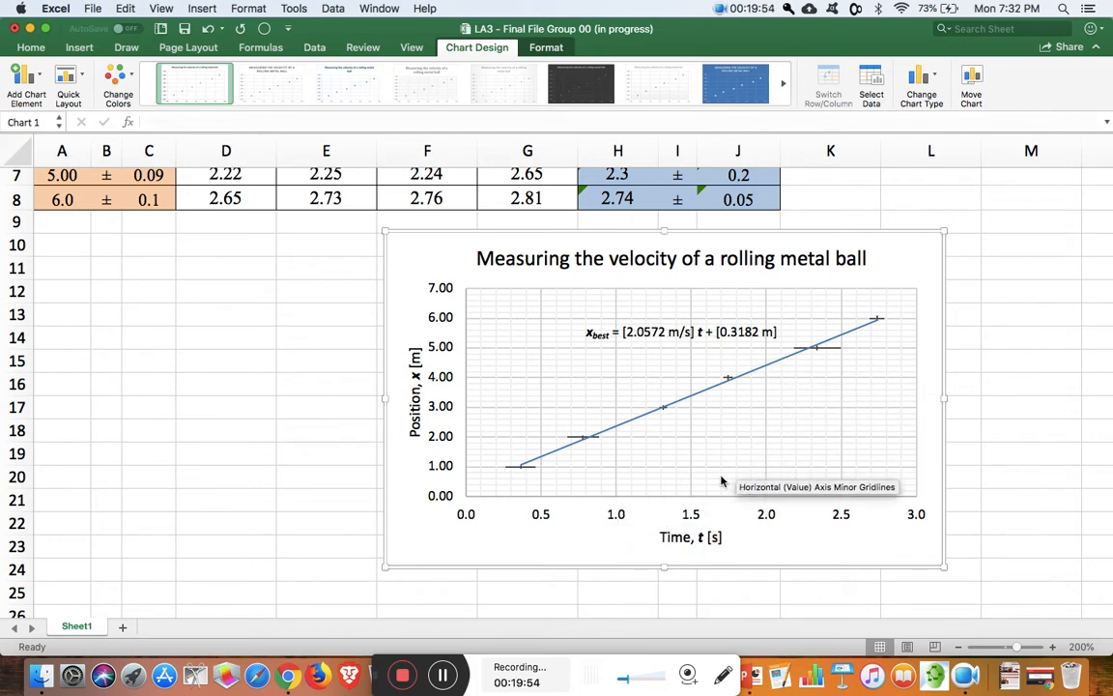
Format the horizontal time axis numbers to show two decimal places
{"action": "left_click", "coordinate": [693, 520]}
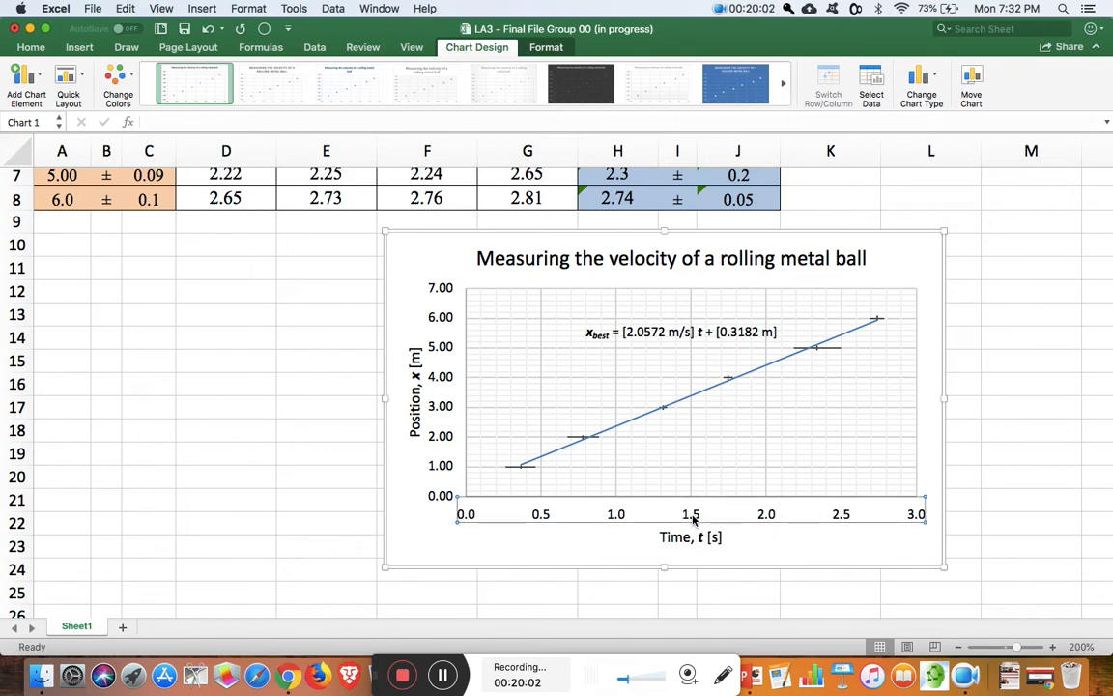
{"action": "double_click", "coordinate": [693, 519]}
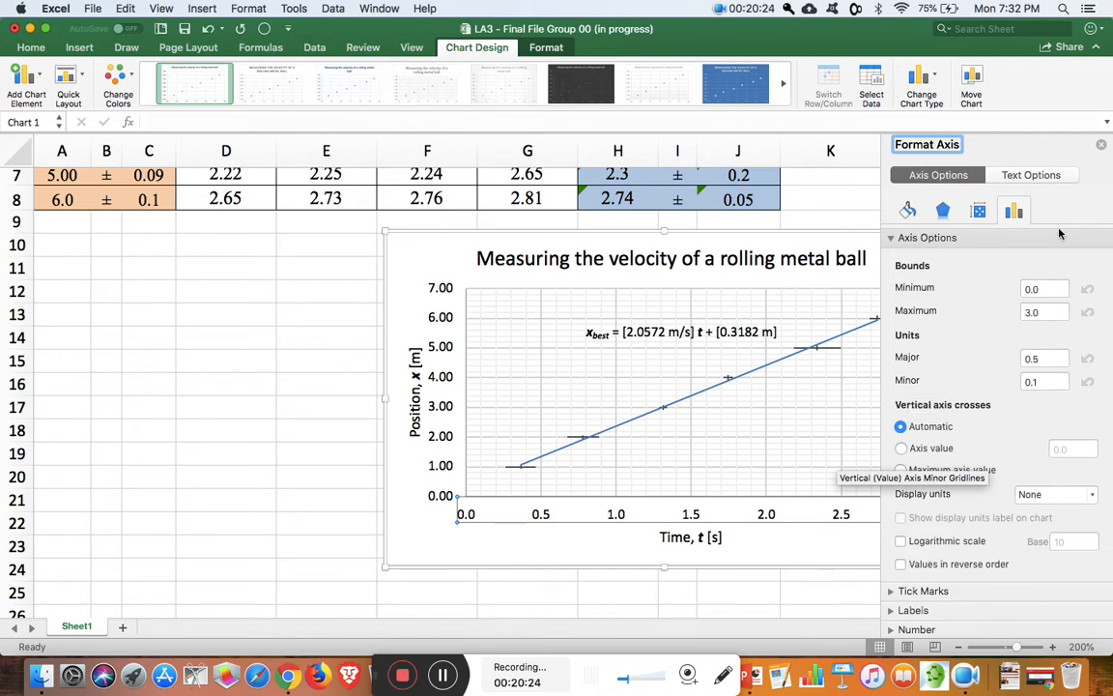
{"action": "scroll", "coordinate": [337, 373], "scroll_direction": "up", "scroll_amount": 5}
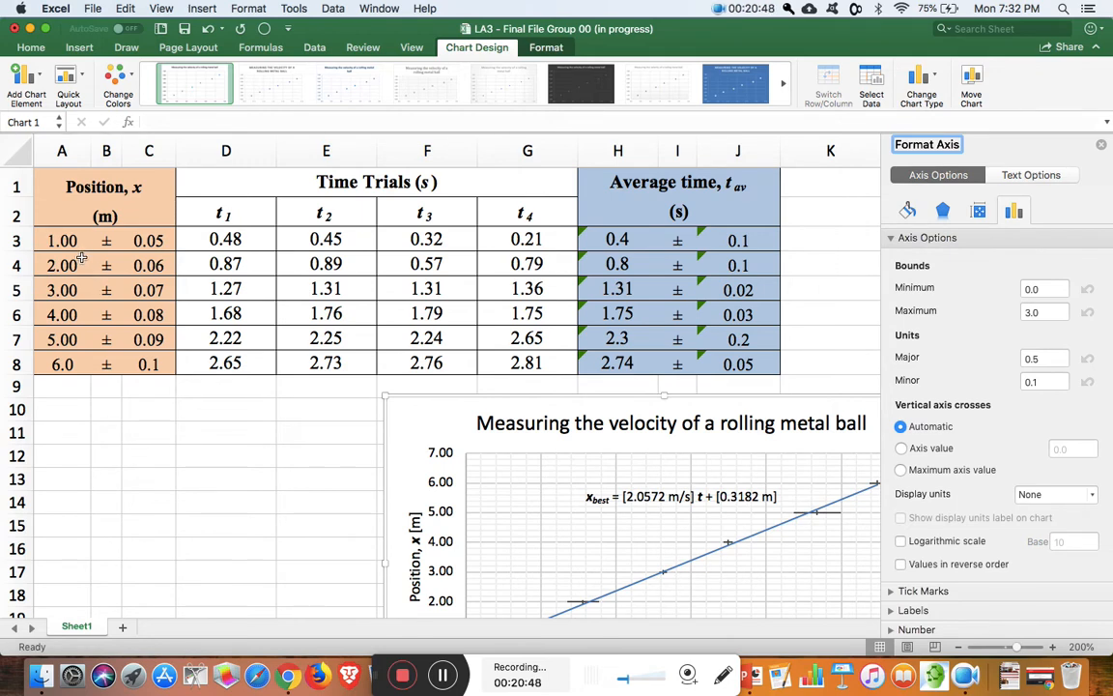
{"action": "scroll", "coordinate": [424, 570], "scroll_direction": "down", "scroll_amount": 5}
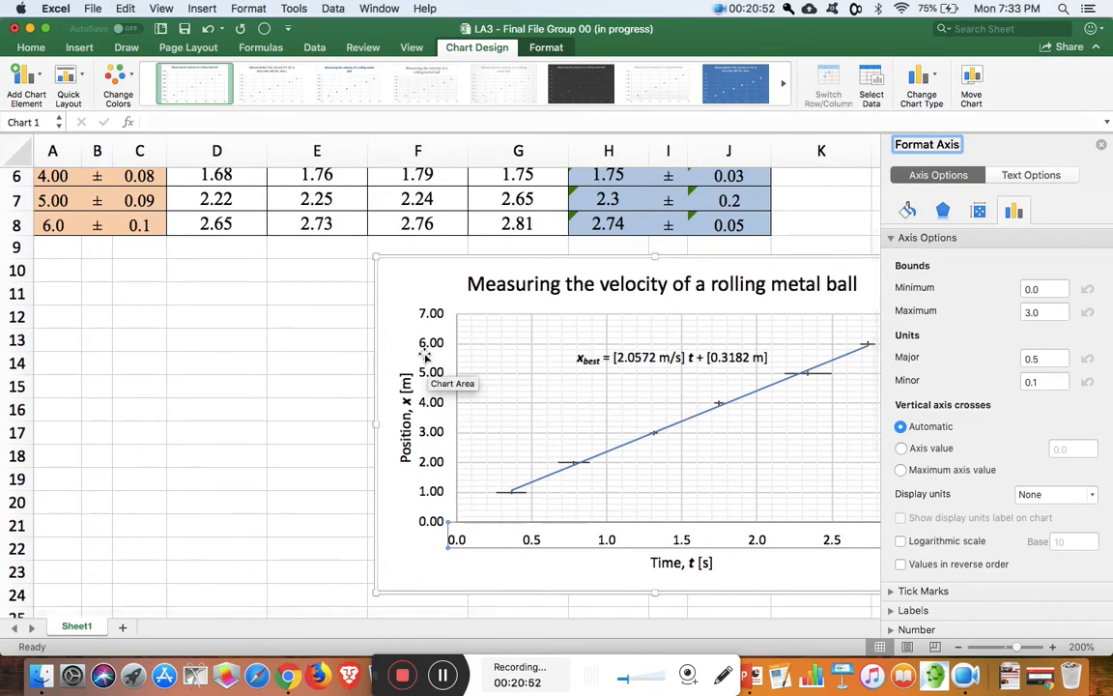
{"action": "scroll", "coordinate": [425, 356], "scroll_direction": "up", "scroll_amount": 2}
{"action": "scroll", "coordinate": [423, 355], "scroll_direction": "up", "scroll_amount": 3}
{"action": "scroll", "coordinate": [633, 529], "scroll_direction": "right", "scroll_amount": 4}
{"action": "scroll", "coordinate": [634, 530], "scroll_direction": "down", "scroll_amount": 2}
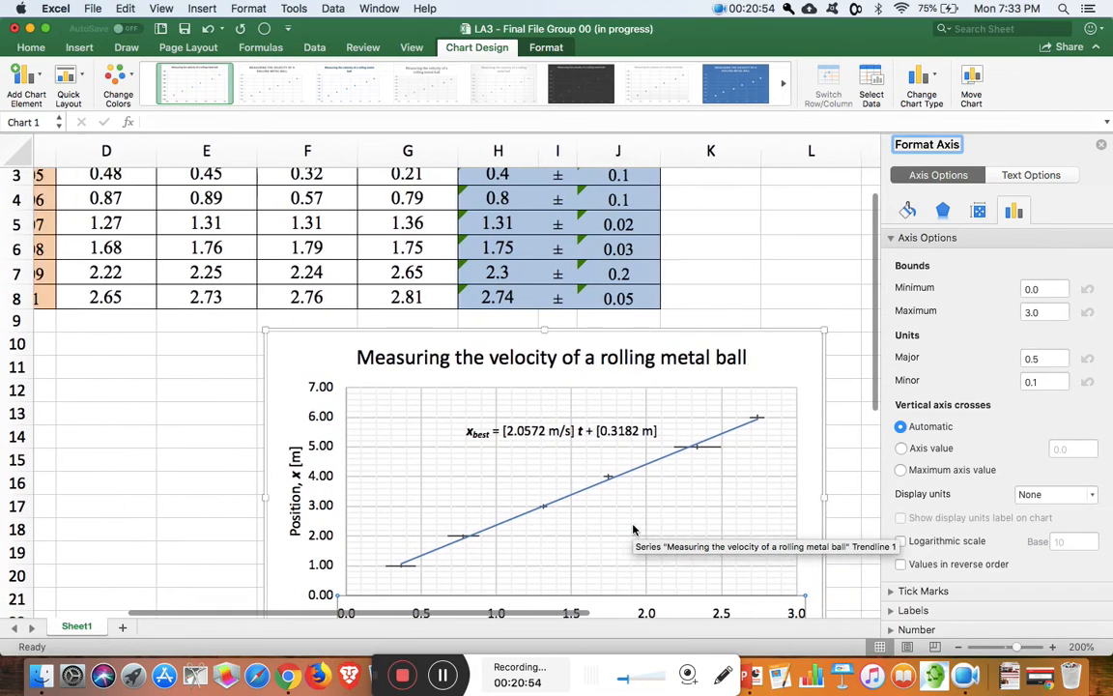
{"action": "scroll", "coordinate": [405, 252], "scroll_direction": "up", "scroll_amount": 3}
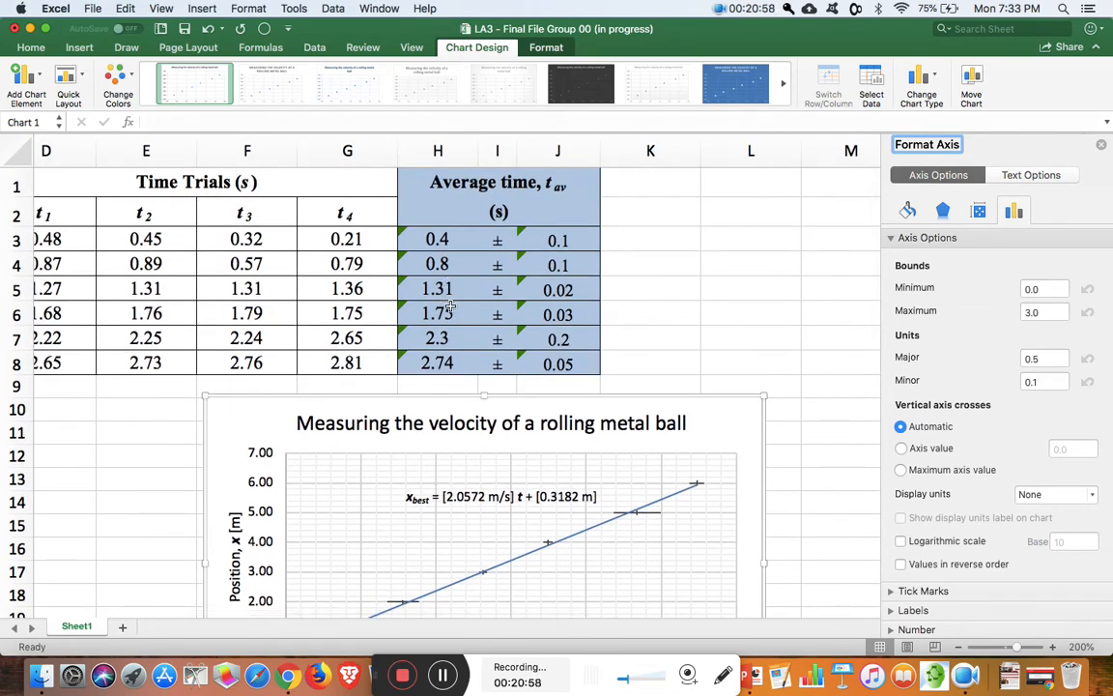
{"action": "scroll", "coordinate": [496, 426], "scroll_direction": "down", "scroll_amount": 10}
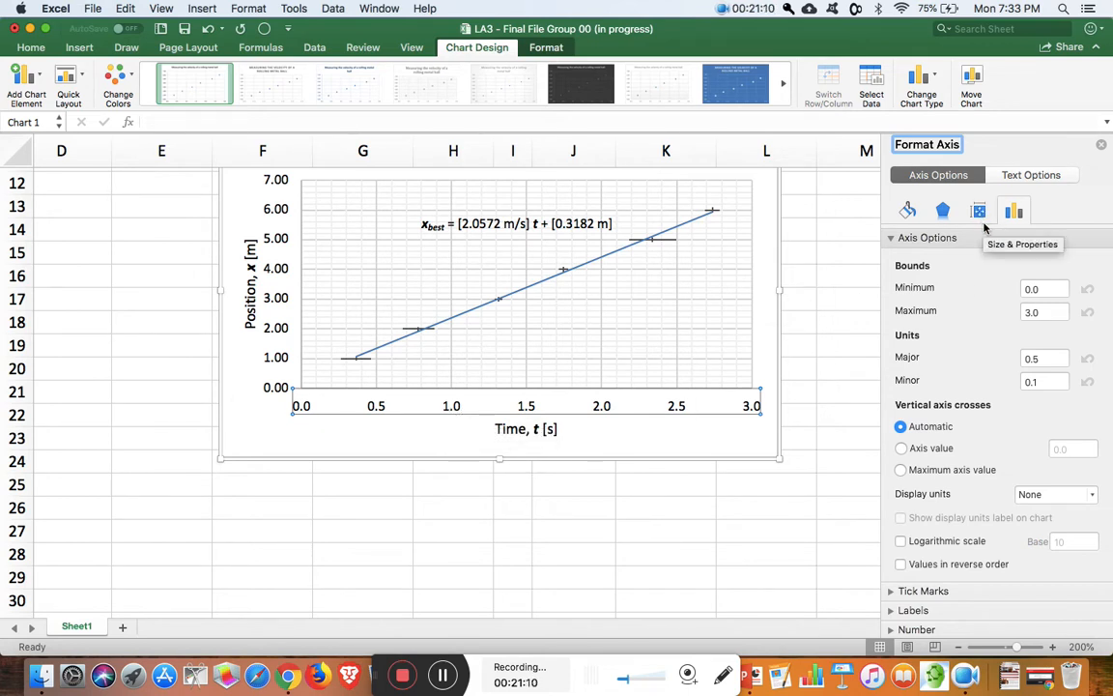
{"action": "scroll", "coordinate": [1015, 218], "scroll_direction": "down", "scroll_amount": 1}
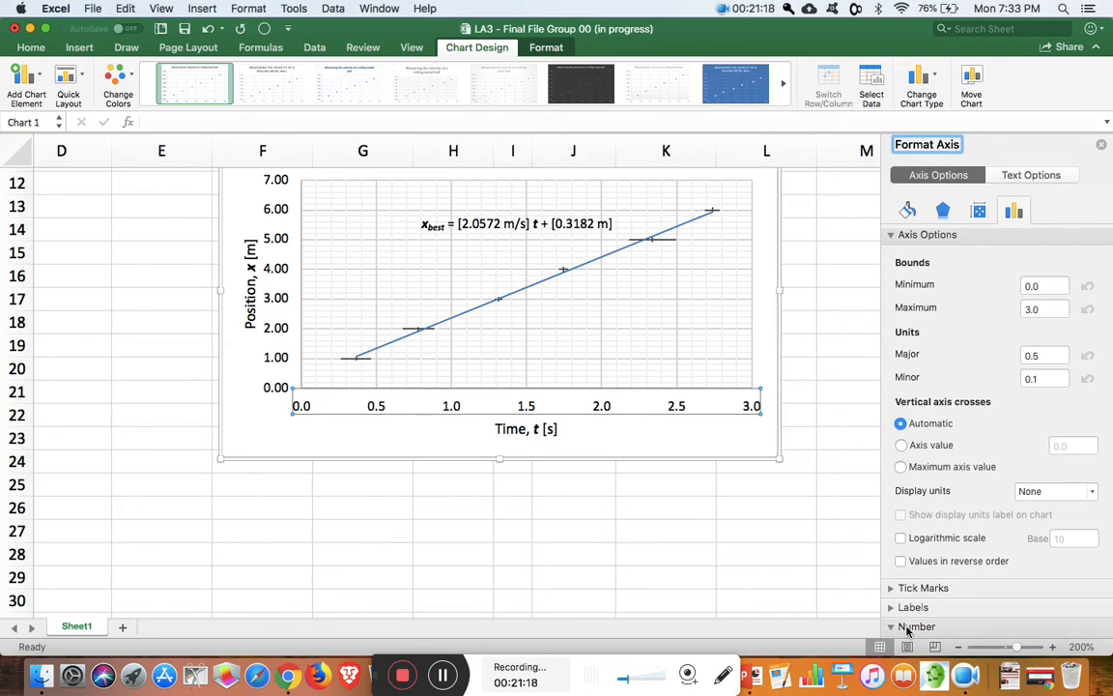
{"action": "left_click", "coordinate": [907, 629]}
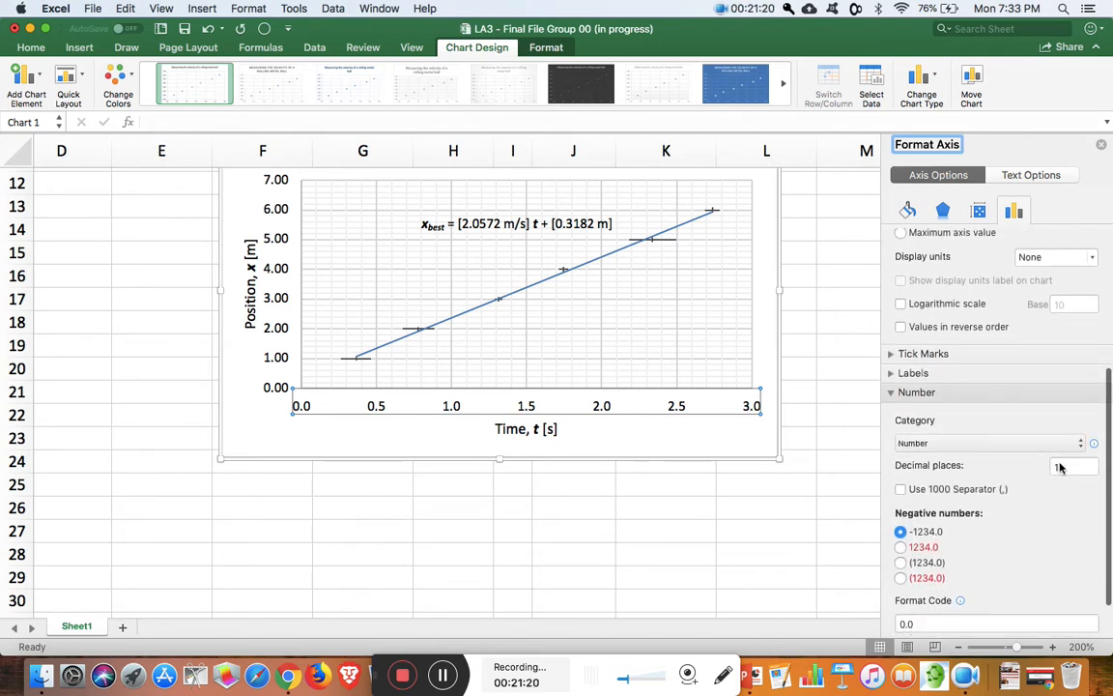
{"action": "left_click", "coordinate": [1067, 468]}
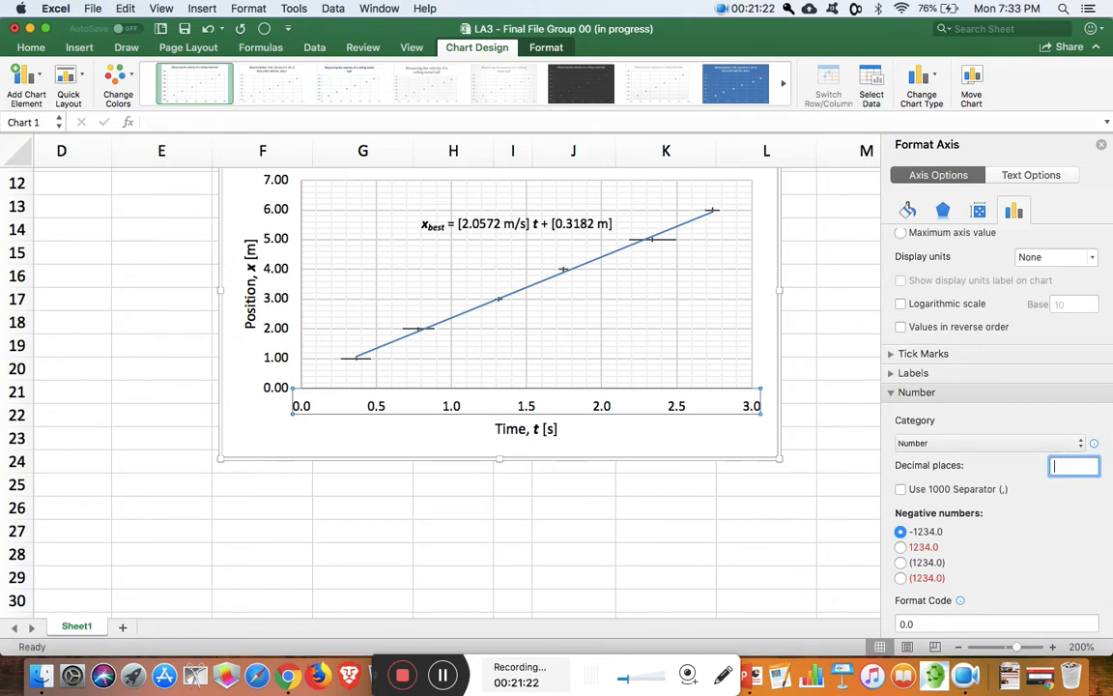
{"action": "scroll", "coordinate": [940, 527], "scroll_direction": "down", "scroll_amount": 3}
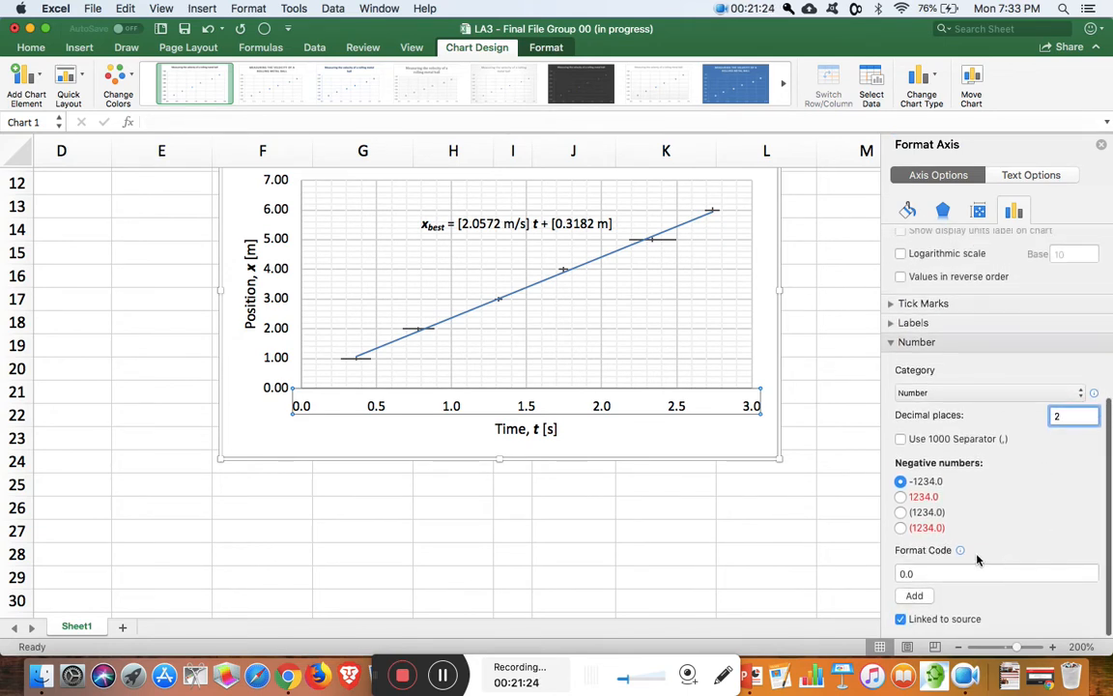
{"action": "key", "text": "Return"}
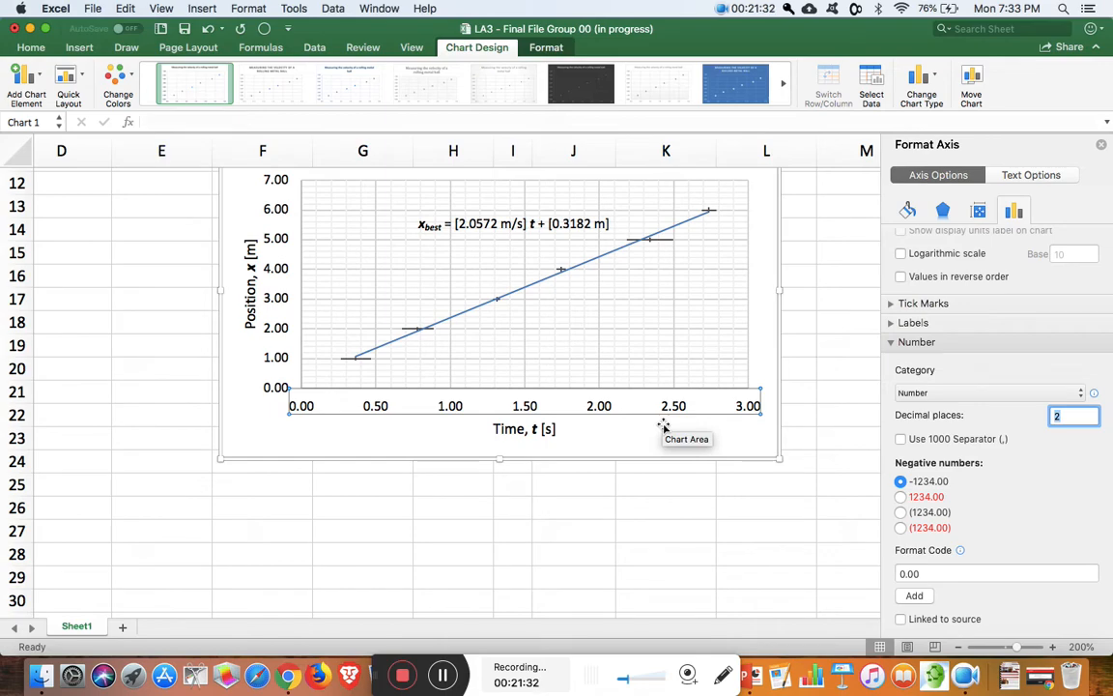
Move the chart title slightly to the right above the plot and close its formatting options
{"action": "scroll", "coordinate": [662, 402], "scroll_direction": "up", "scroll_amount": 3}
{"action": "scroll", "coordinate": [662, 402], "scroll_direction": "up", "scroll_amount": 3}
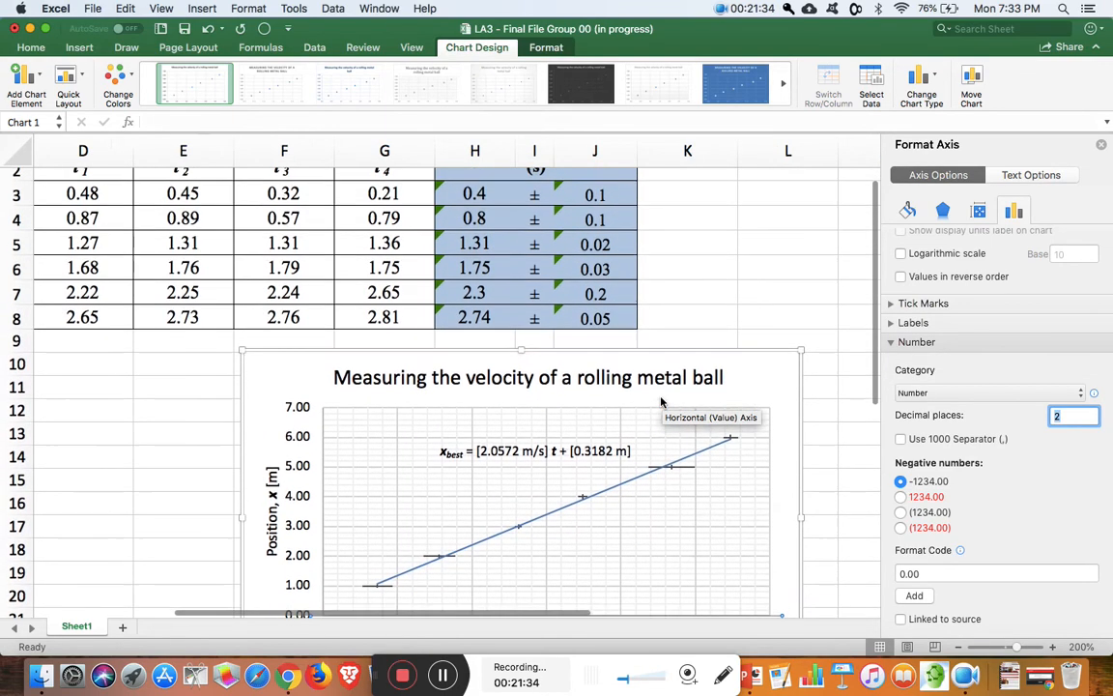
{"action": "scroll", "coordinate": [662, 402], "scroll_direction": "down", "scroll_amount": 2}
{"action": "scroll", "coordinate": [662, 402], "scroll_direction": "up", "scroll_amount": 3}
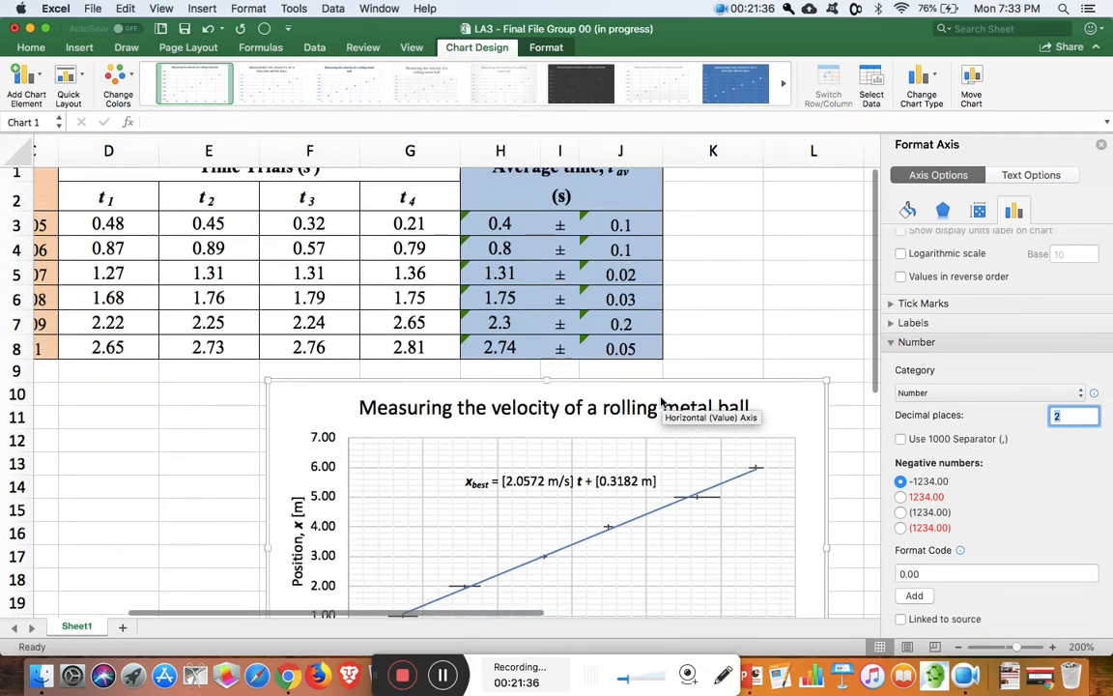
{"action": "scroll", "coordinate": [634, 433], "scroll_direction": "down", "scroll_amount": 1}
{"action": "scroll", "coordinate": [634, 433], "scroll_direction": "down", "scroll_amount": 3}
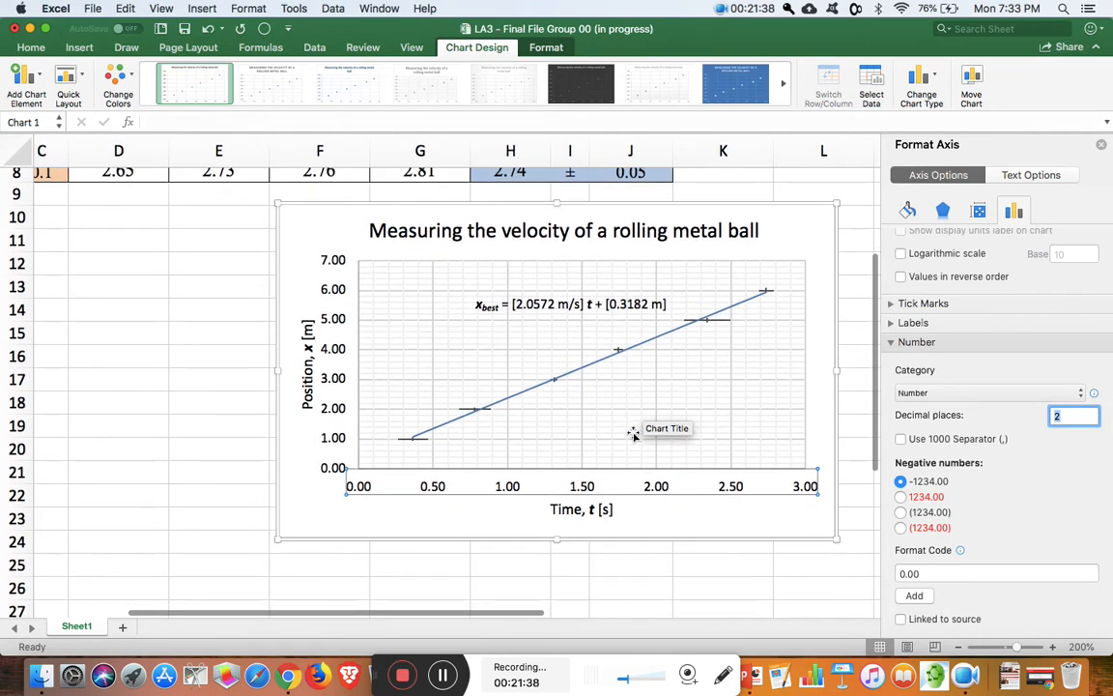
{"action": "scroll", "coordinate": [634, 433], "scroll_direction": "up", "scroll_amount": 3}
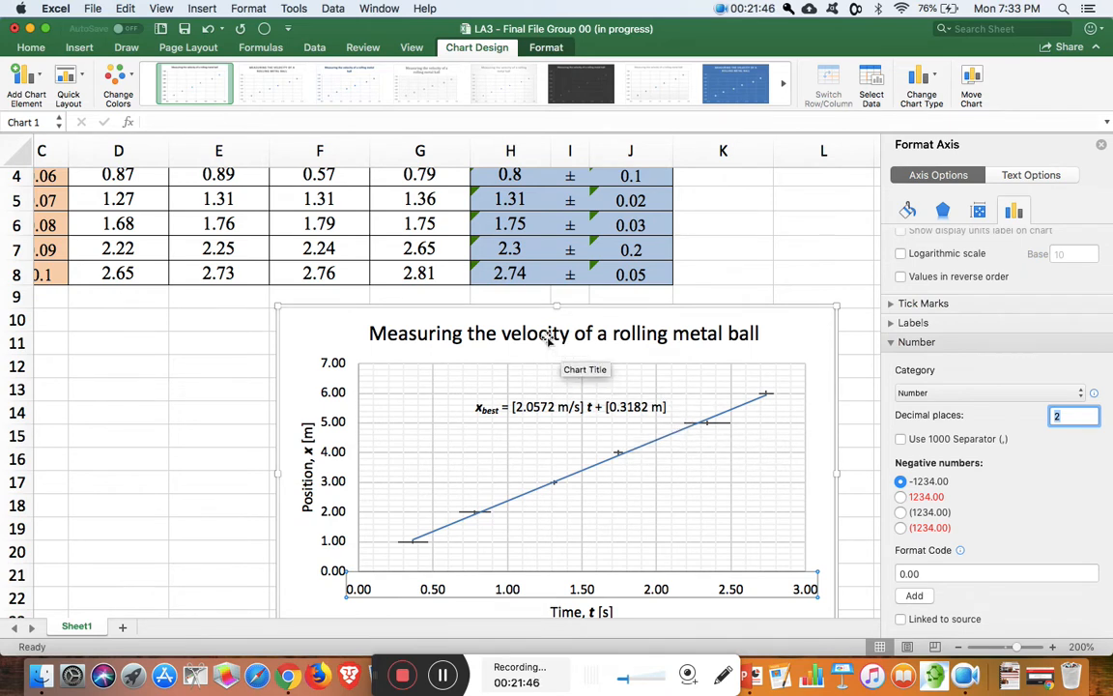
{"action": "left_click", "coordinate": [547, 335]}
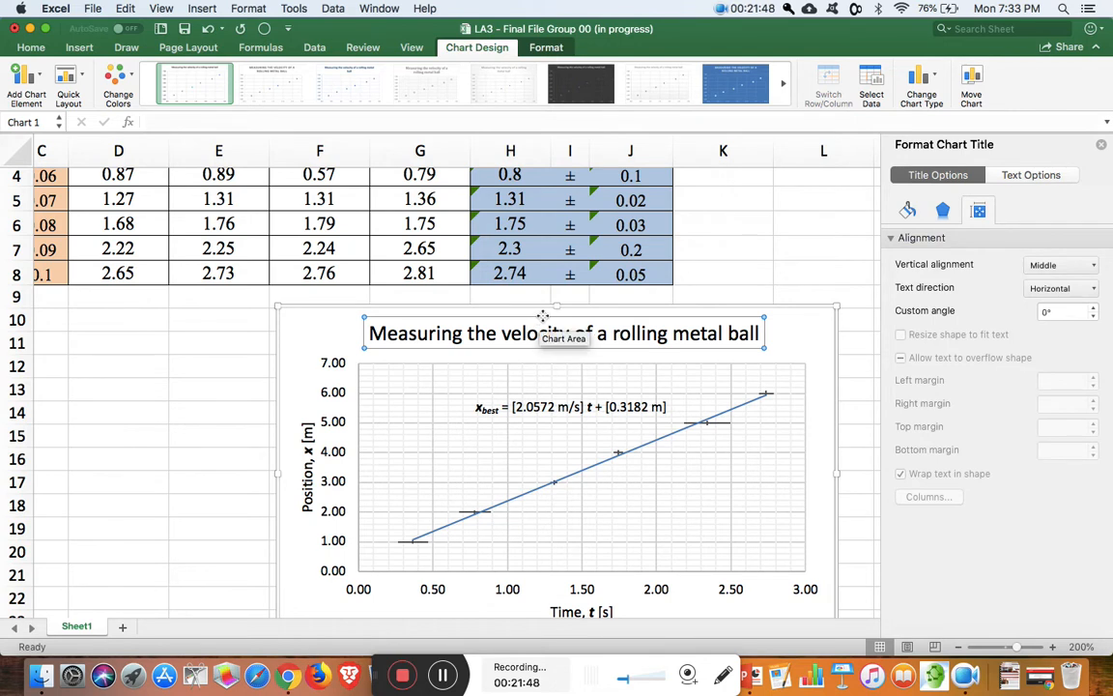
{"action": "left_click_drag", "start_coordinate": [543, 317], "coordinate": [559, 317]}
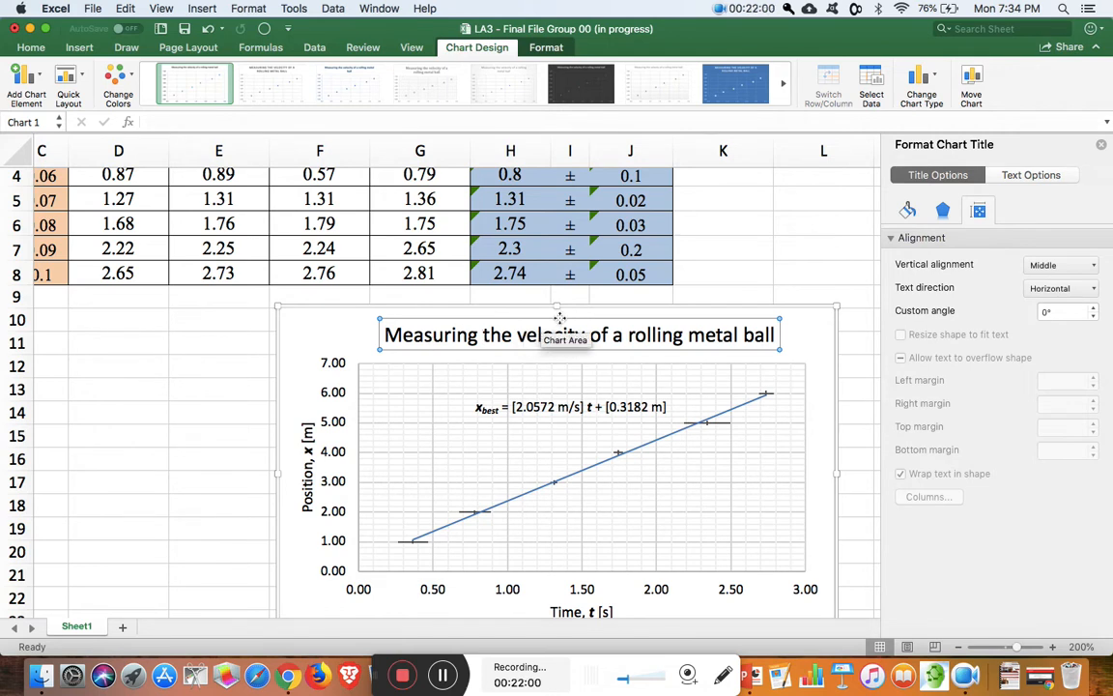
{"action": "left_click", "coordinate": [1102, 146]}
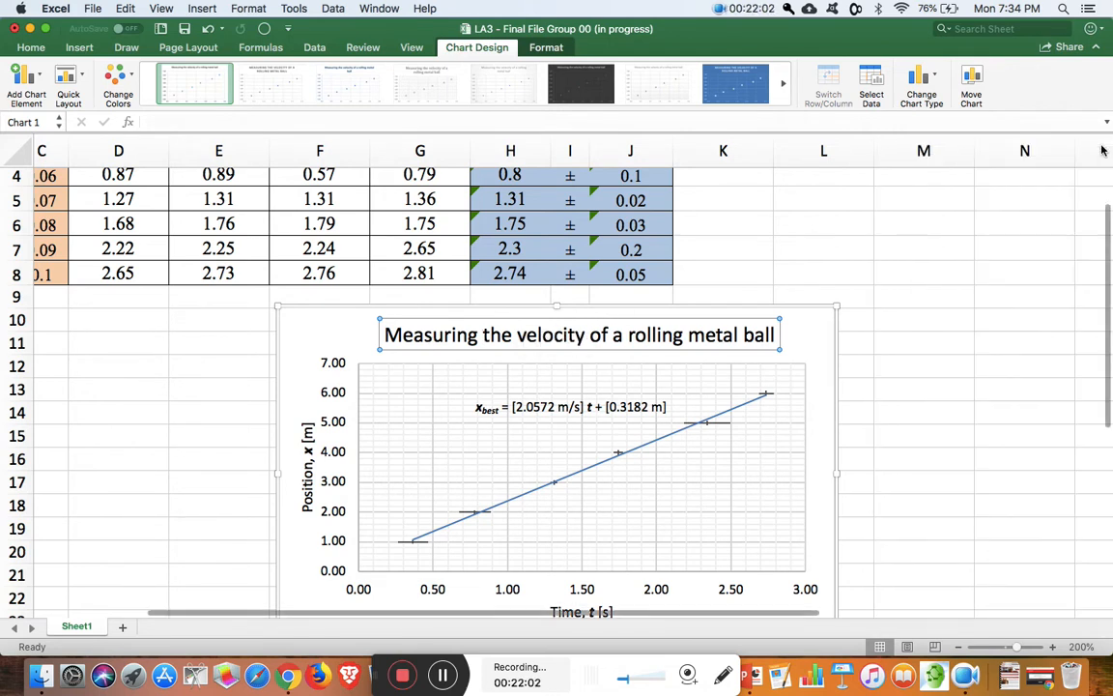
Insert the prefix "Graph 1: " at the beginning of the chart title
{"action": "left_click", "coordinate": [386, 334]}
{"action": "type", "text": "G"}
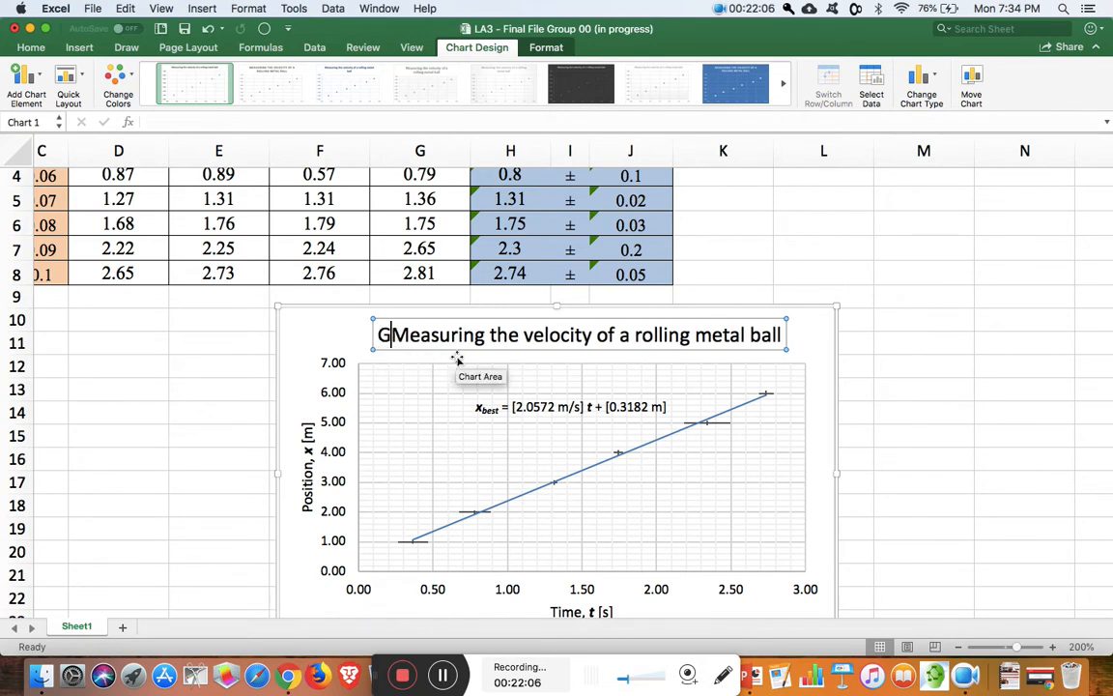
{"action": "type", "text": "raph 1"}
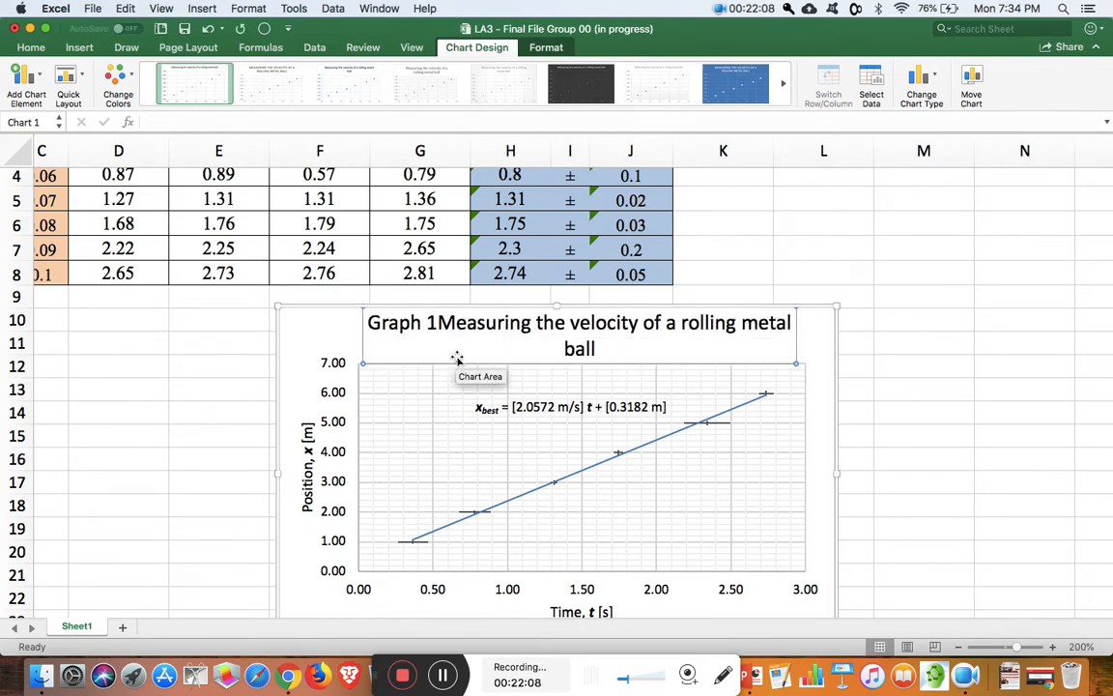
{"action": "type", "text": ":"}
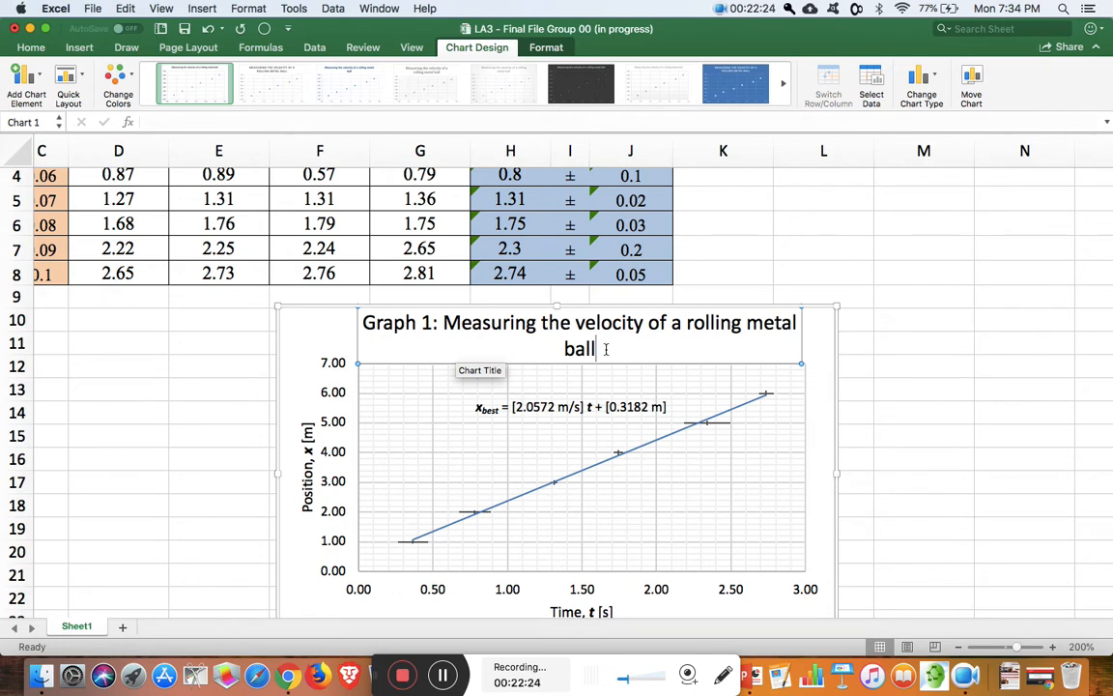
Append "on Wed the 25th of September" to the end of the chart title, checking the system calendar date
{"action": "type", "text": "on "}
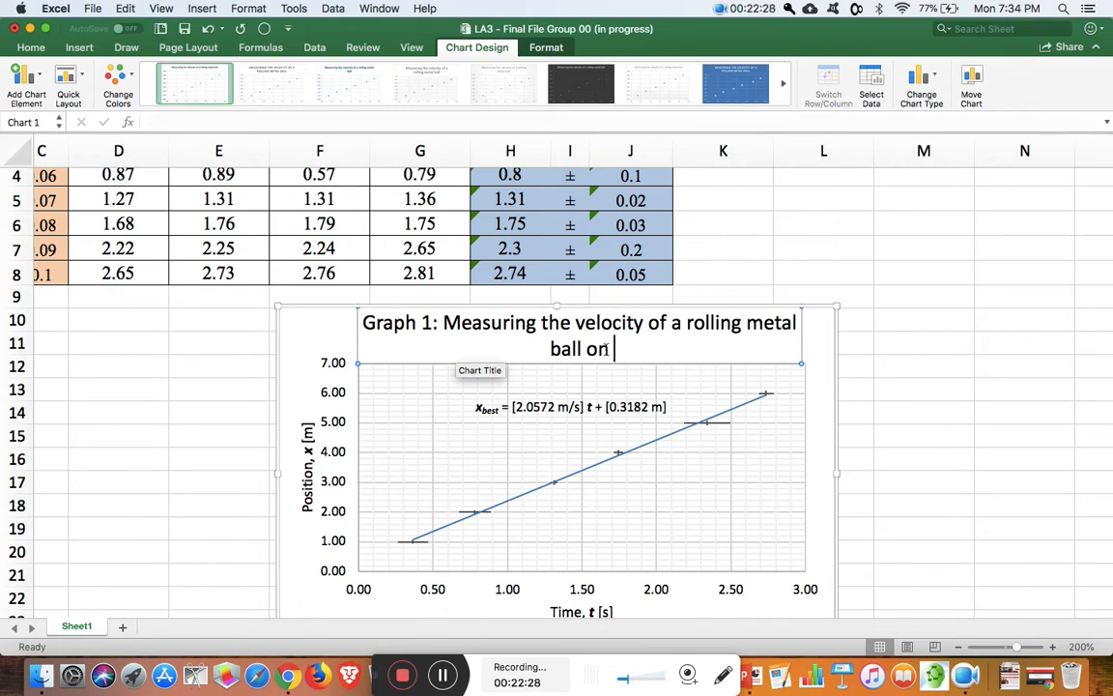
{"action": "type", "text": "Wed"}
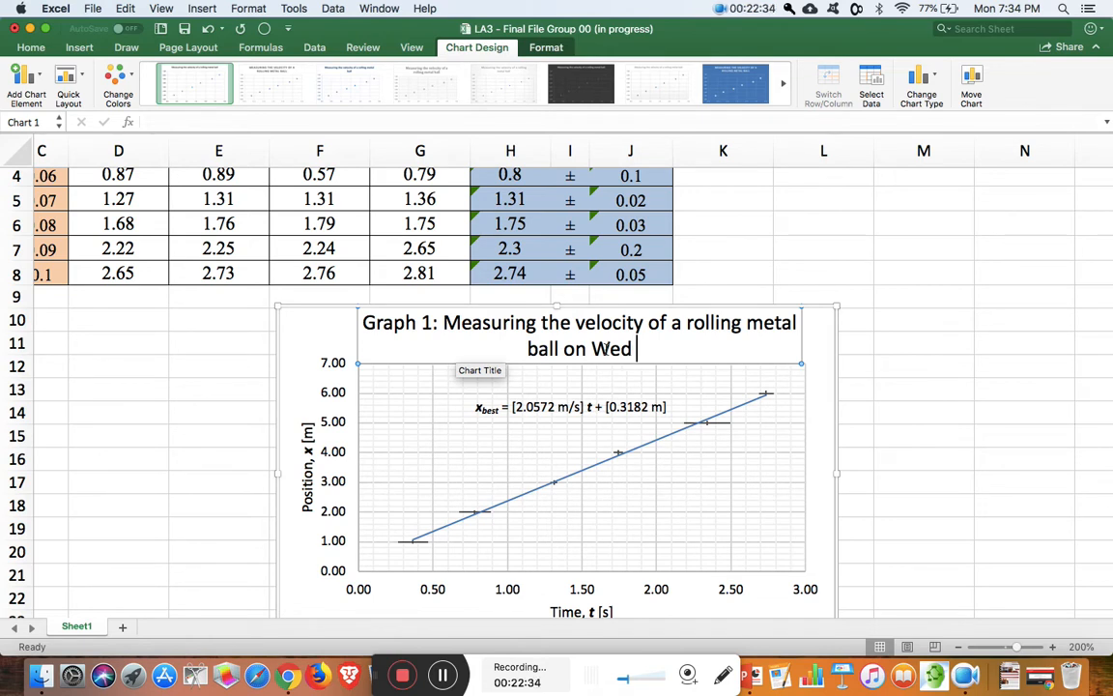
{"action": "type", "text": " the"}
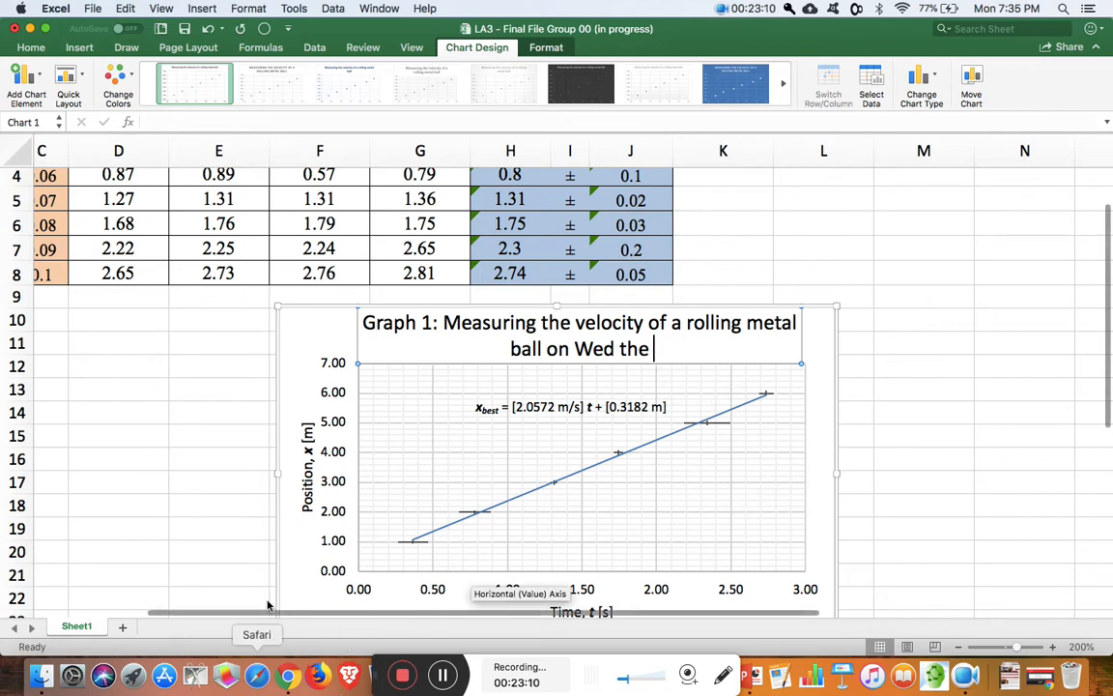
{"action": "left_click", "coordinate": [1010, 9]}
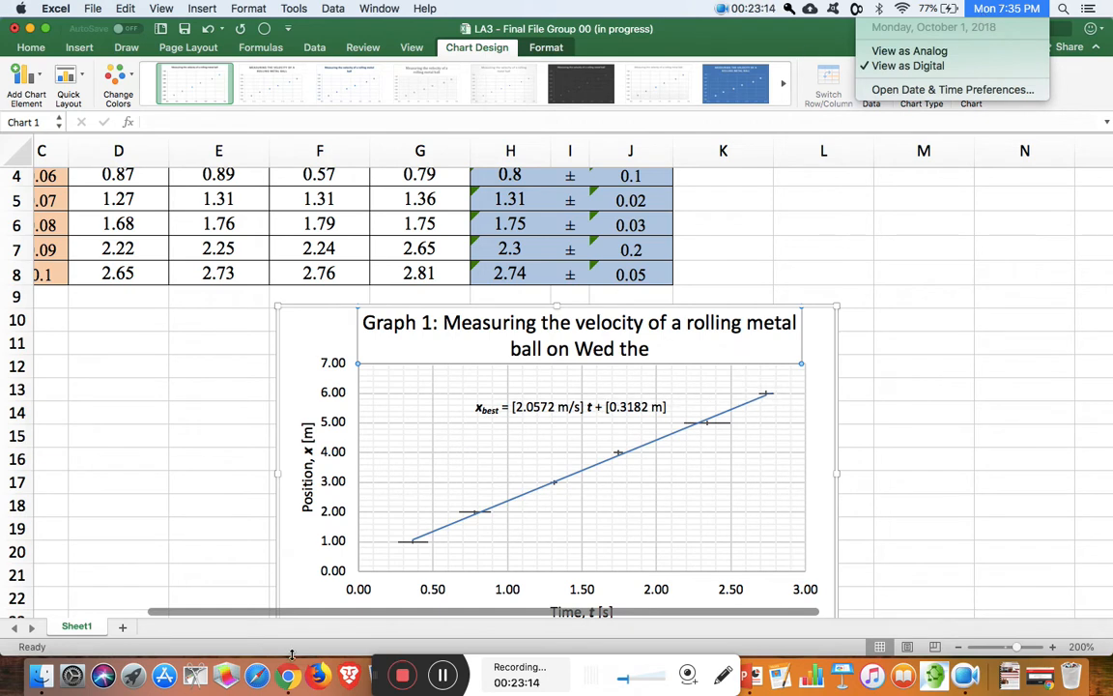
{"action": "left_click", "coordinate": [382, 673]}
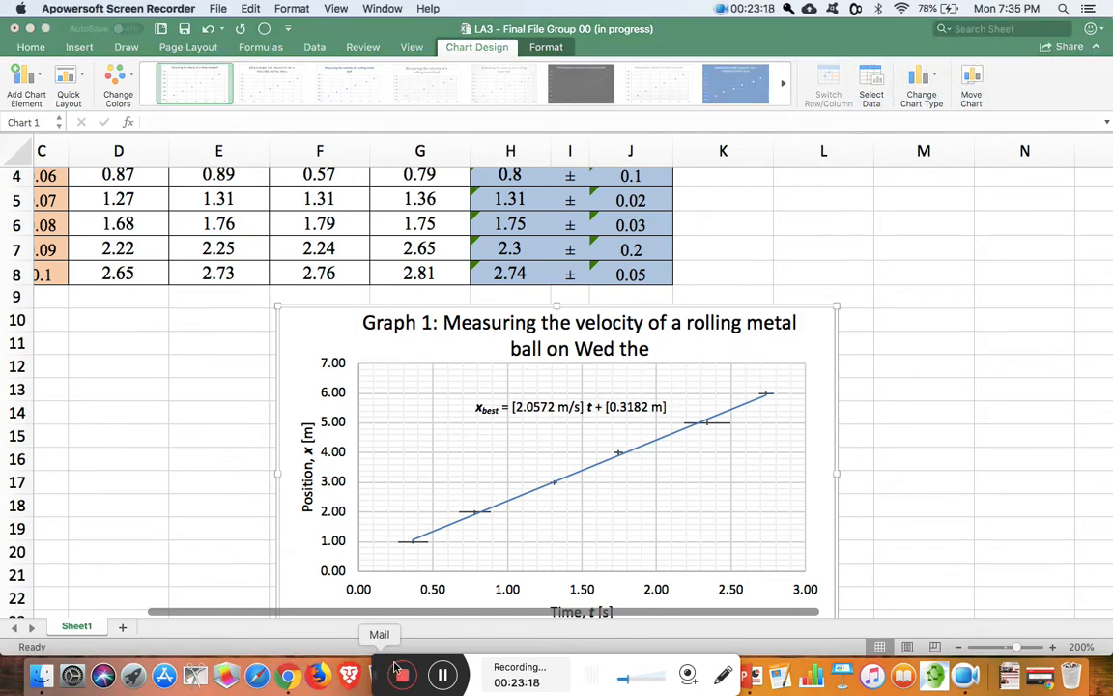
{"action": "left_click", "coordinate": [643, 355]}
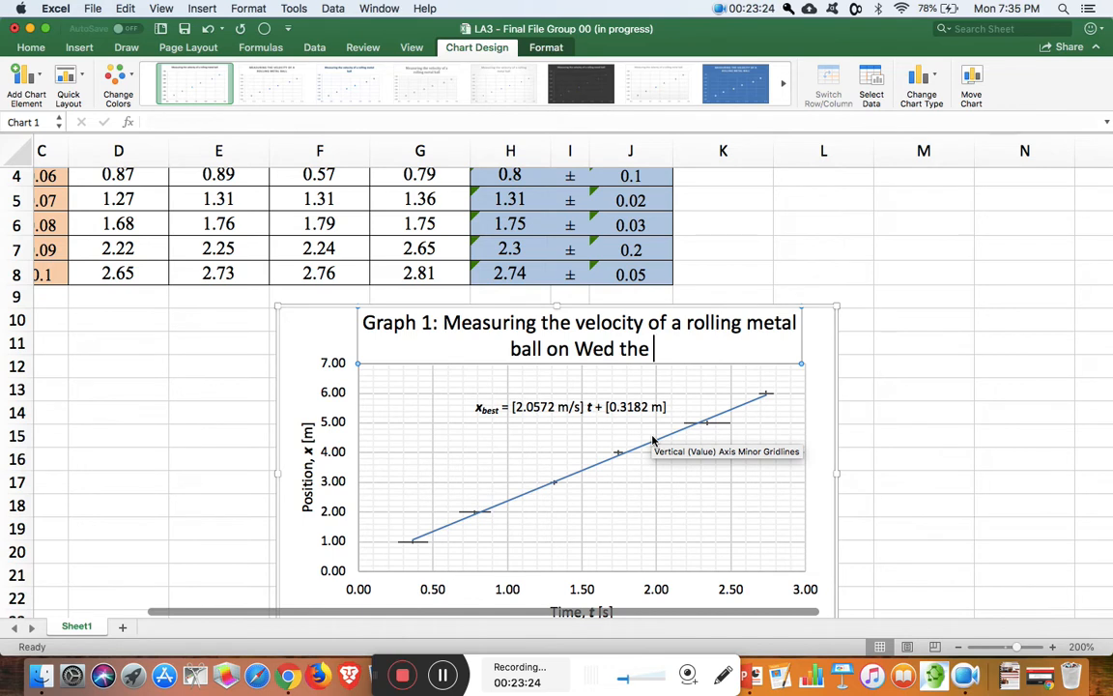
{"action": "type", "text": "25th"}
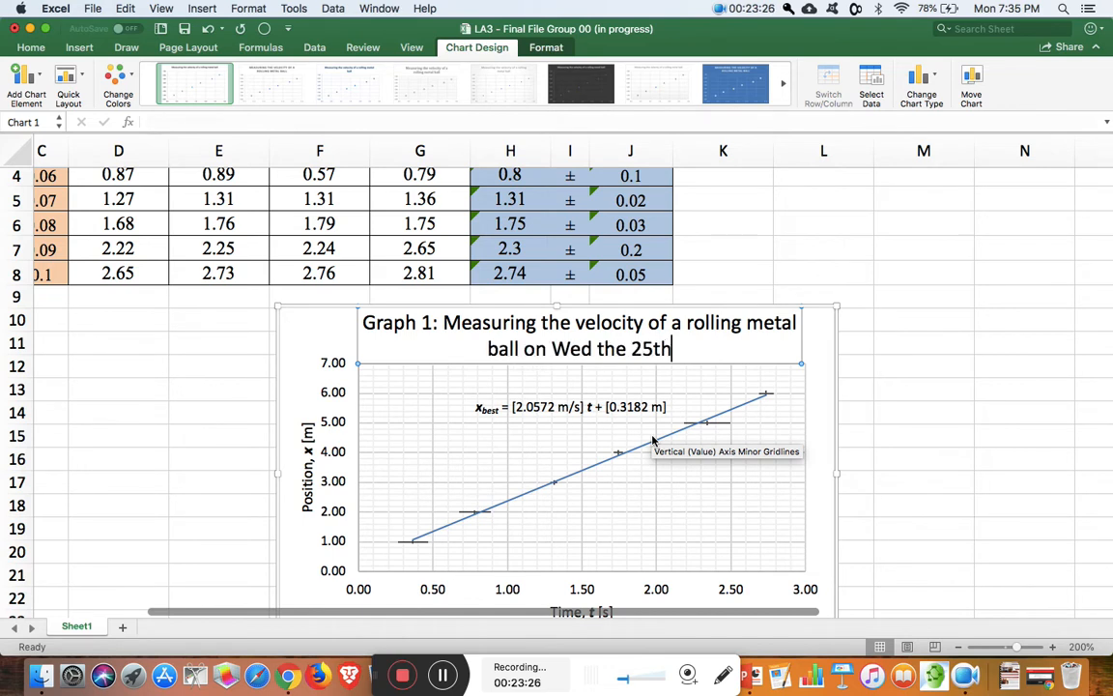
{"action": "type", "text": " of September"}
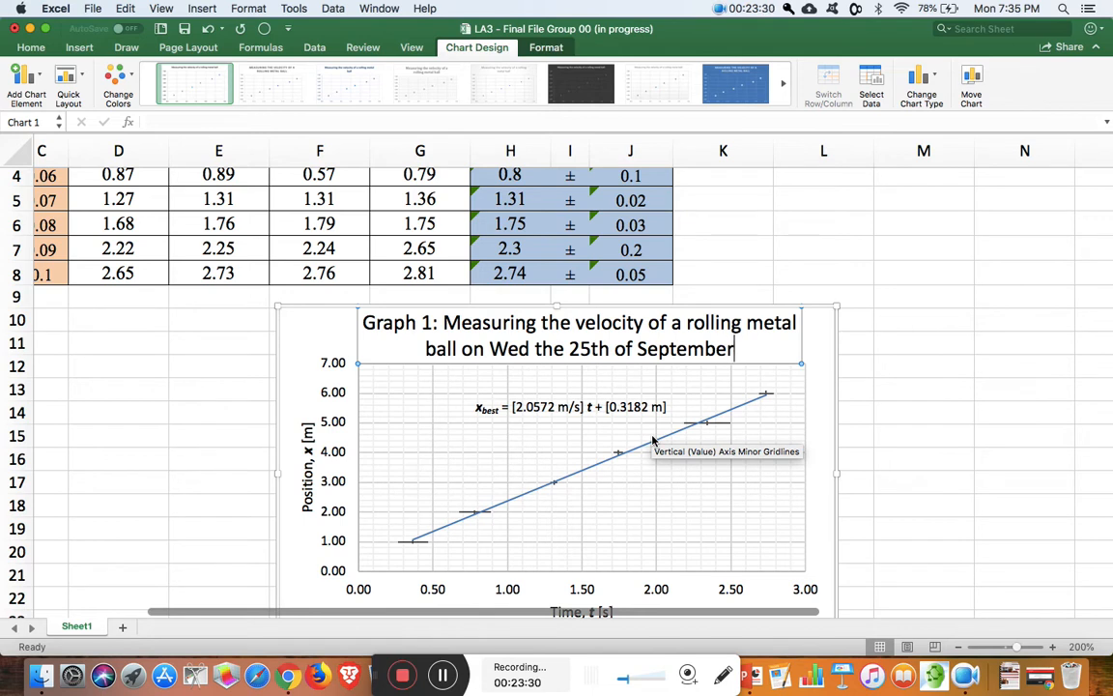
{"action": "left_click", "coordinate": [488, 448]}
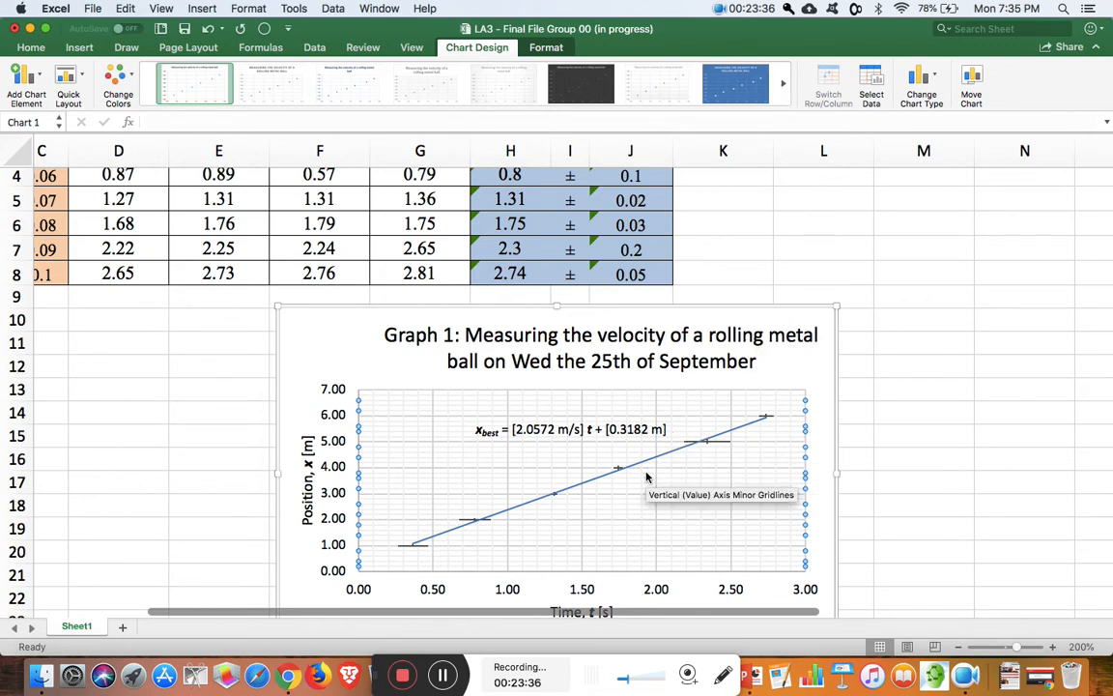
Leave the chart and select the empty cell K1 beside the average time header
{"action": "scroll", "coordinate": [643, 522], "scroll_direction": "down", "scroll_amount": 3}
{"action": "scroll", "coordinate": [646, 476], "scroll_direction": "up", "scroll_amount": 1}
{"action": "scroll", "coordinate": [647, 476], "scroll_direction": "left", "scroll_amount": 1}
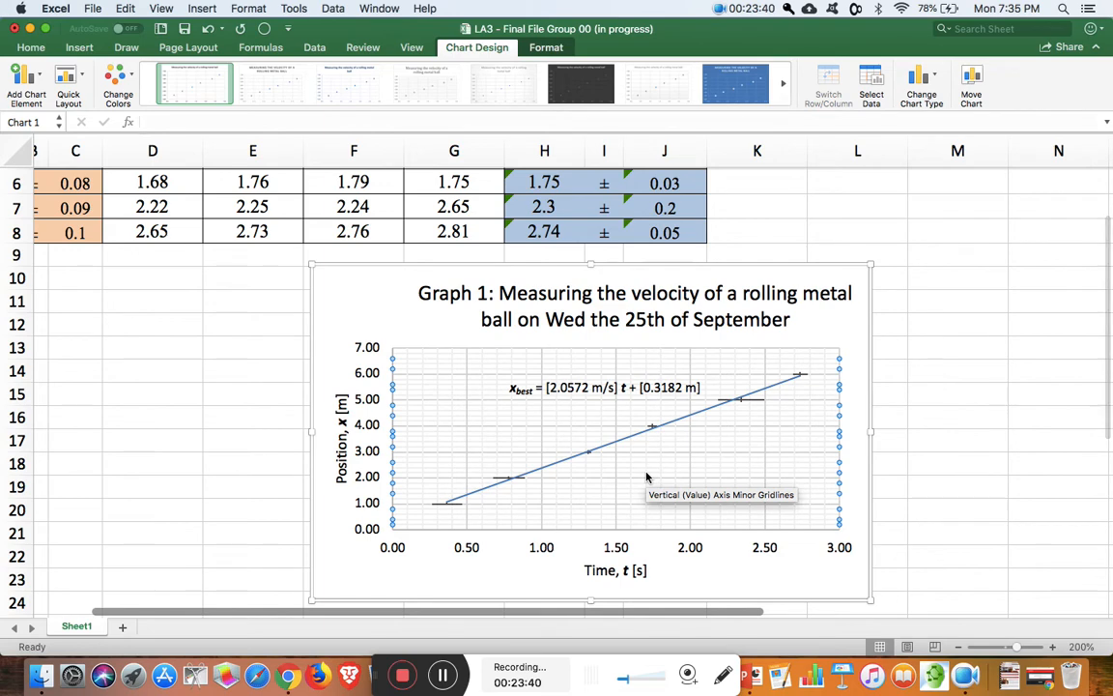
{"action": "scroll", "coordinate": [646, 476], "scroll_direction": "left", "scroll_amount": 3}
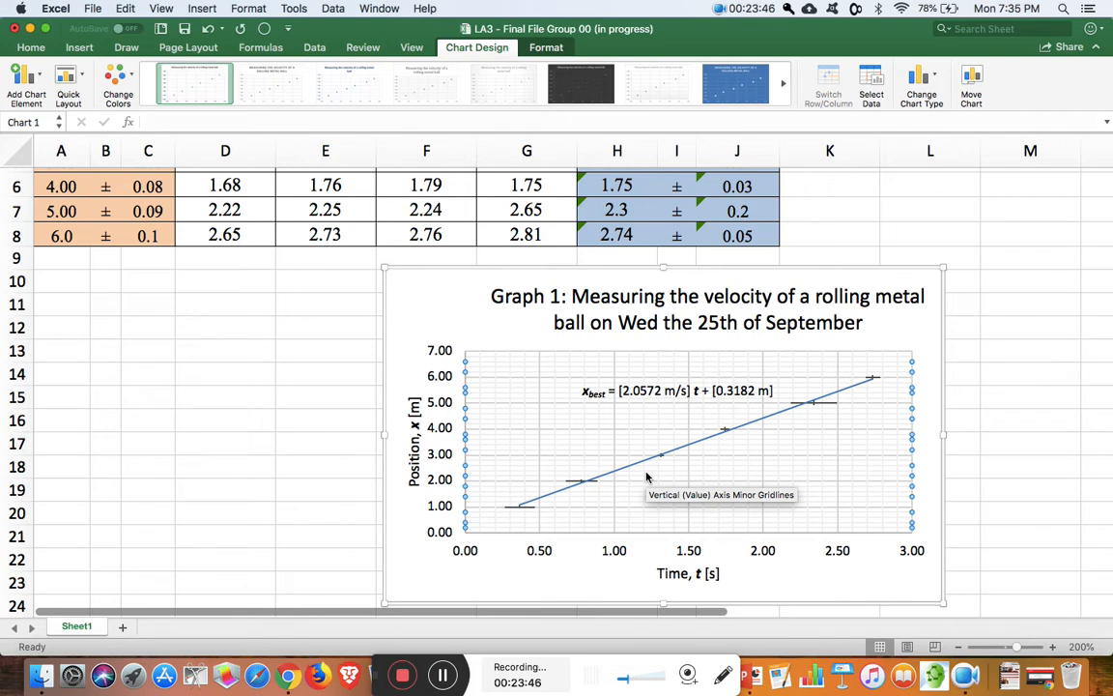
{"action": "scroll", "coordinate": [720, 414], "scroll_direction": "up", "scroll_amount": 5}
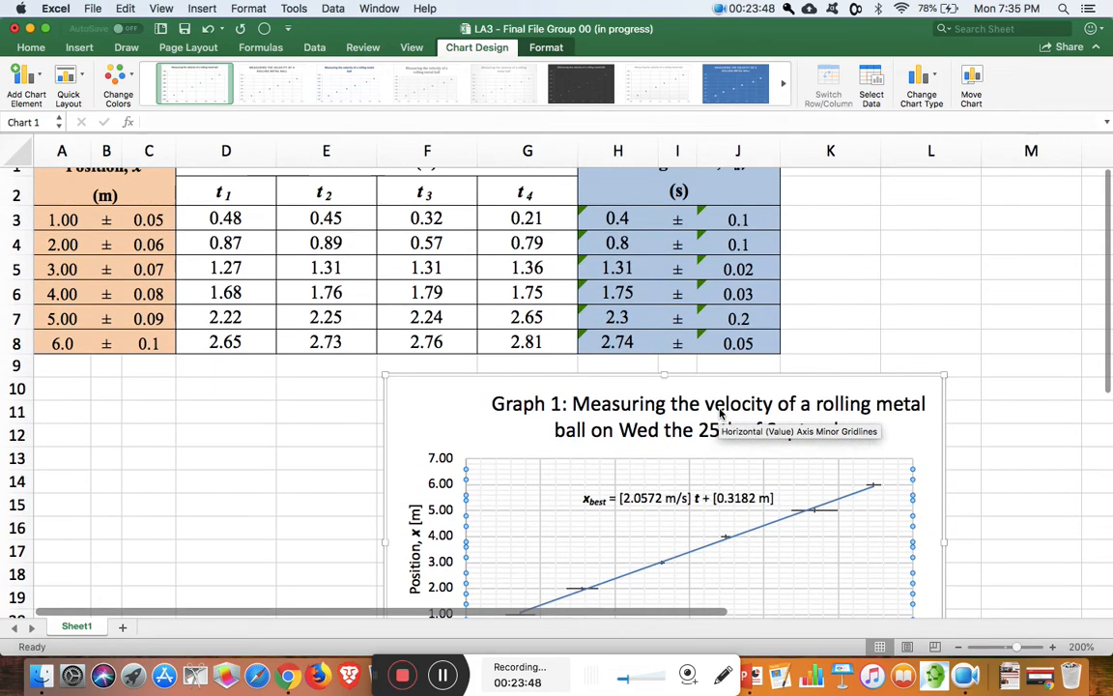
{"action": "left_click", "coordinate": [826, 192]}
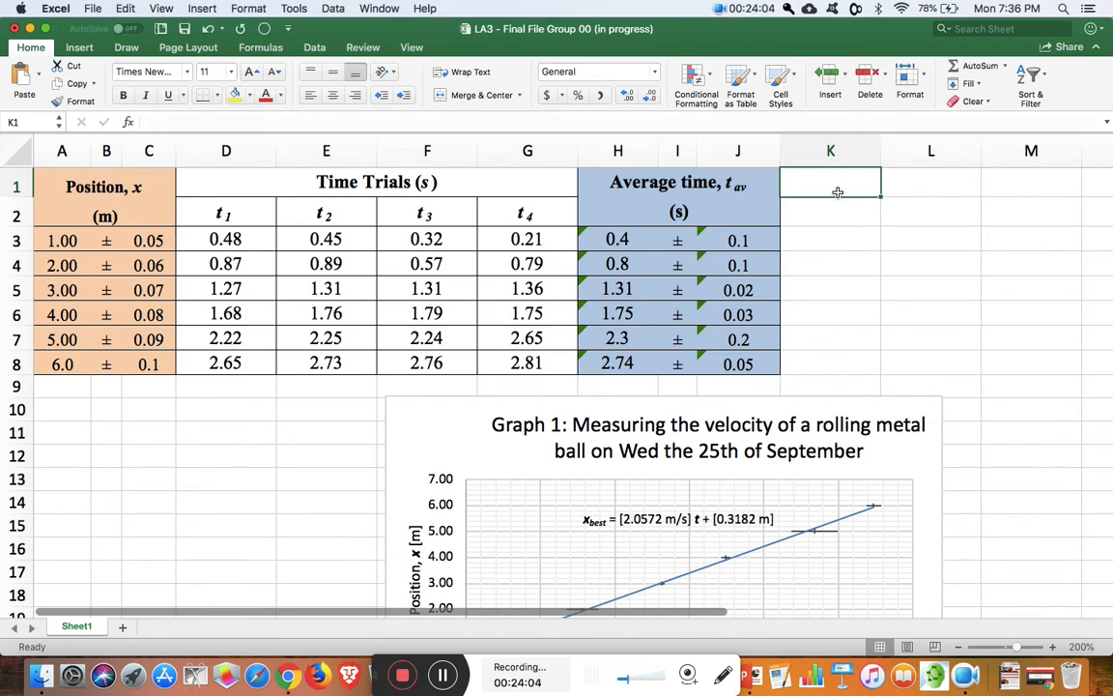
Merge and center cells K1:K2 and enter the header "End points for position"
{"action": "left_click_drag", "start_coordinate": [837, 192], "coordinate": [836, 197]}
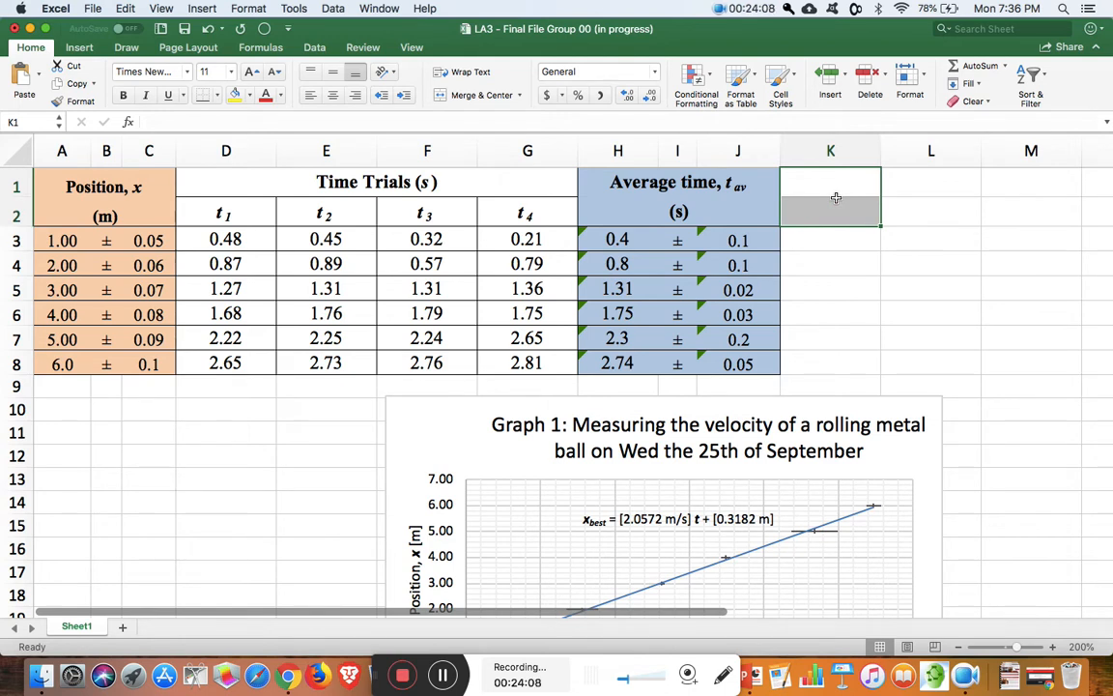
{"action": "left_click", "coordinate": [482, 94]}
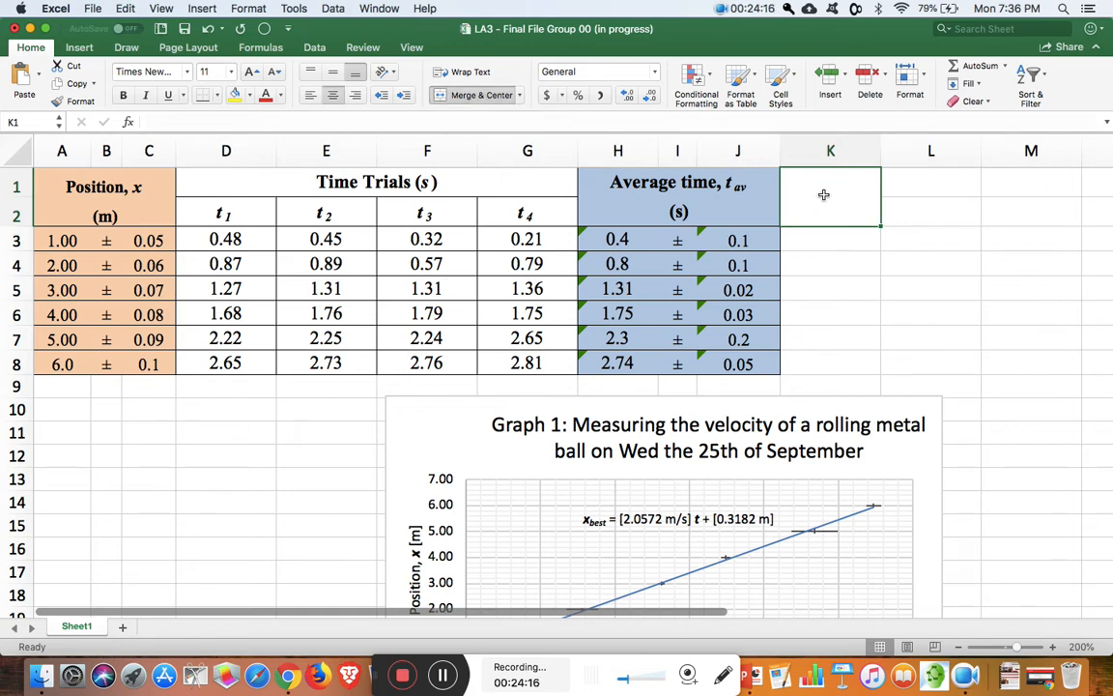
{"action": "type", "text": "End point"}
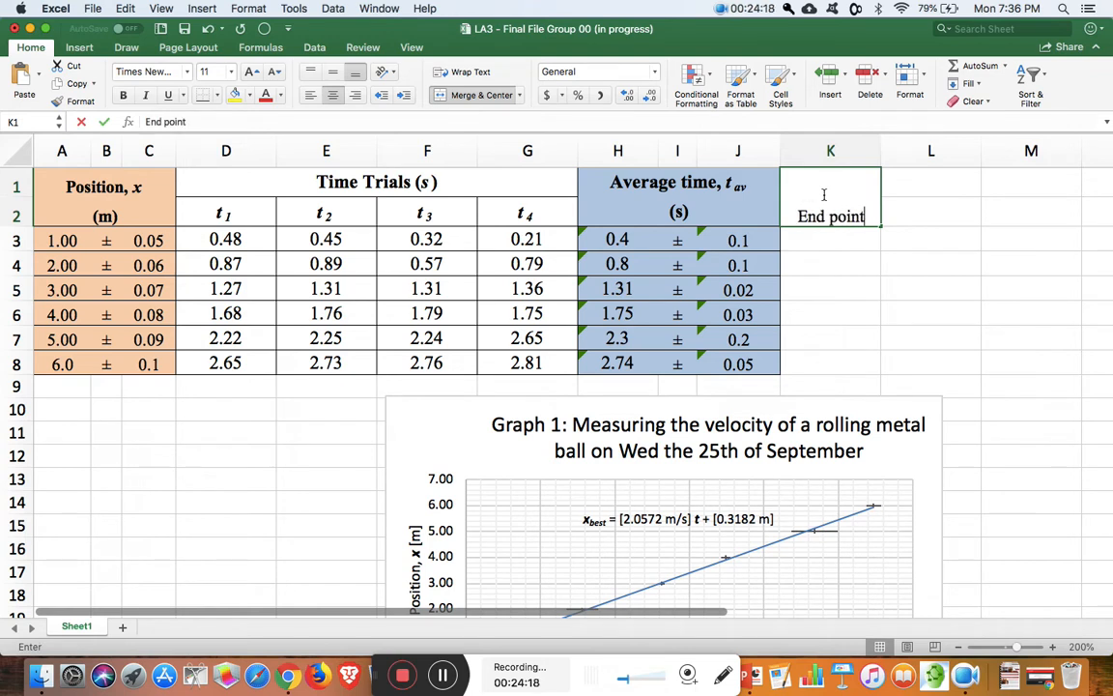
{"action": "type", "text": "s for positi"}
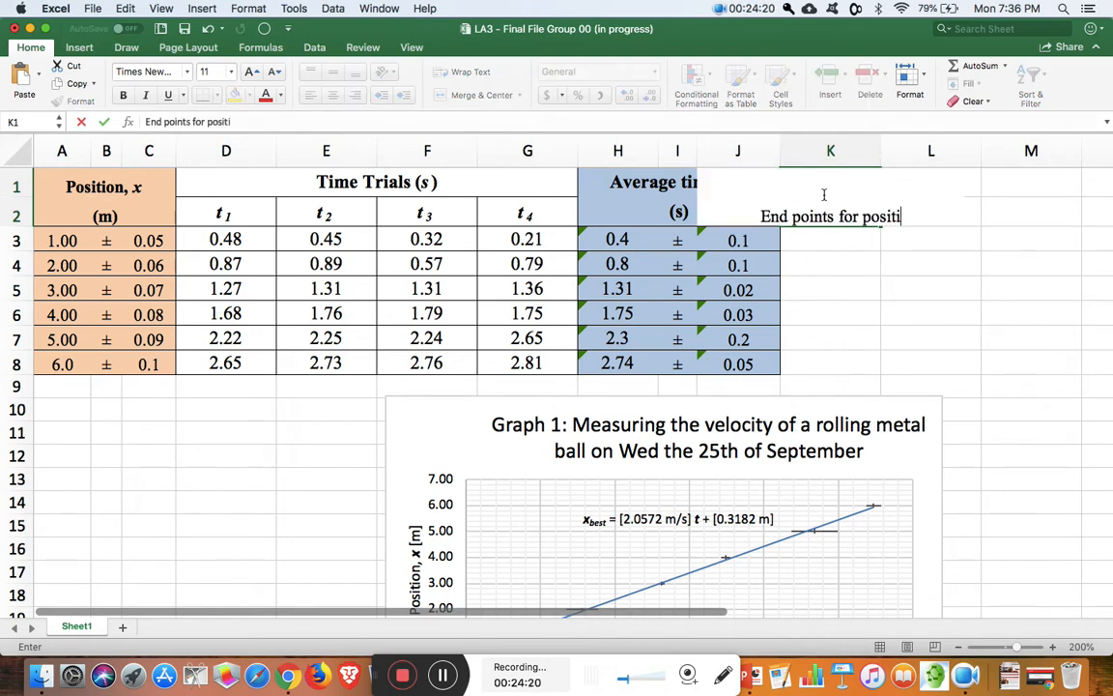
{"action": "type", "text": "on"}
{"action": "key", "text": "Return"}
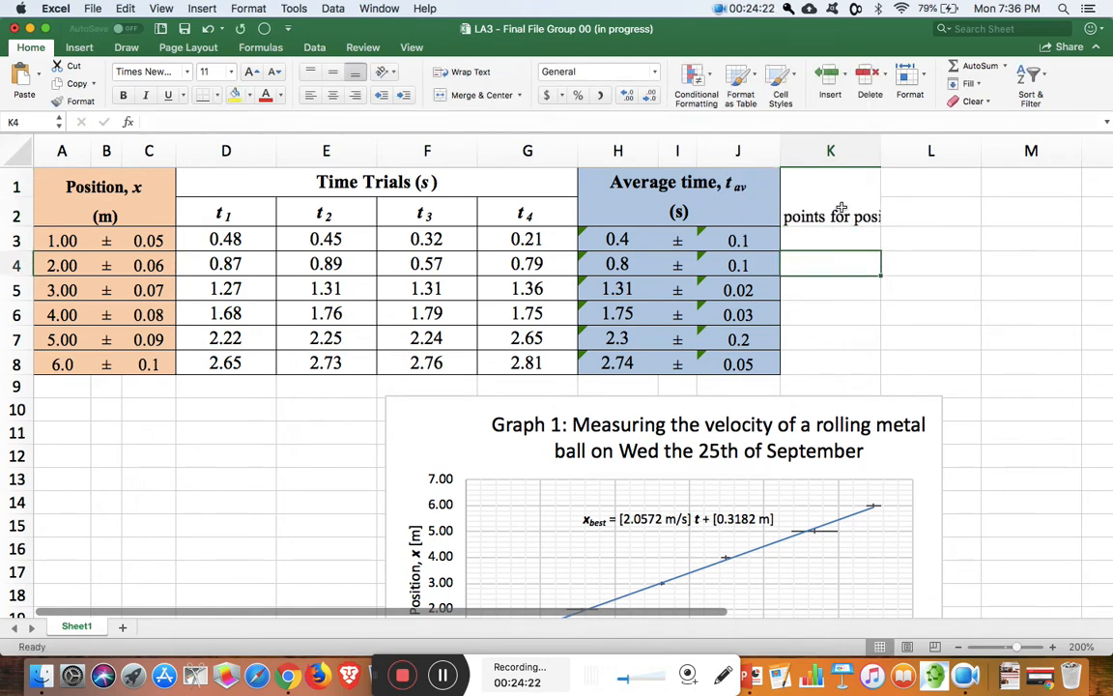
Format the merged K1 header cell with wrapped text and centered vertical alignment
{"action": "left_click", "coordinate": [841, 208]}
{"action": "right_click", "coordinate": [841, 208]}
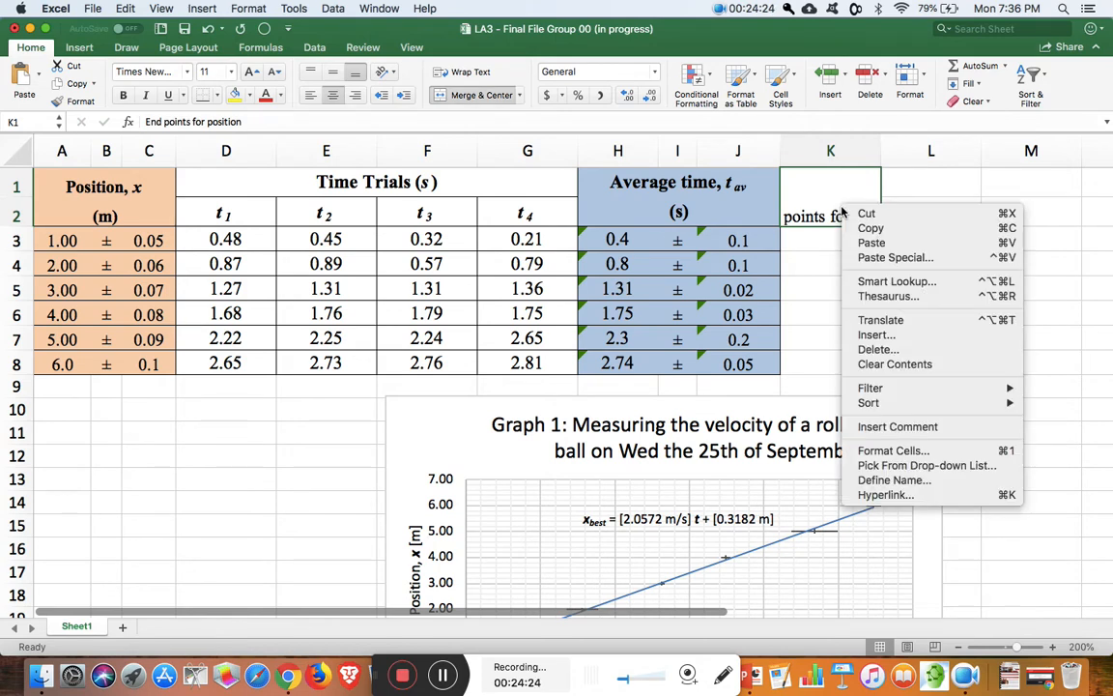
{"action": "left_click", "coordinate": [905, 451]}
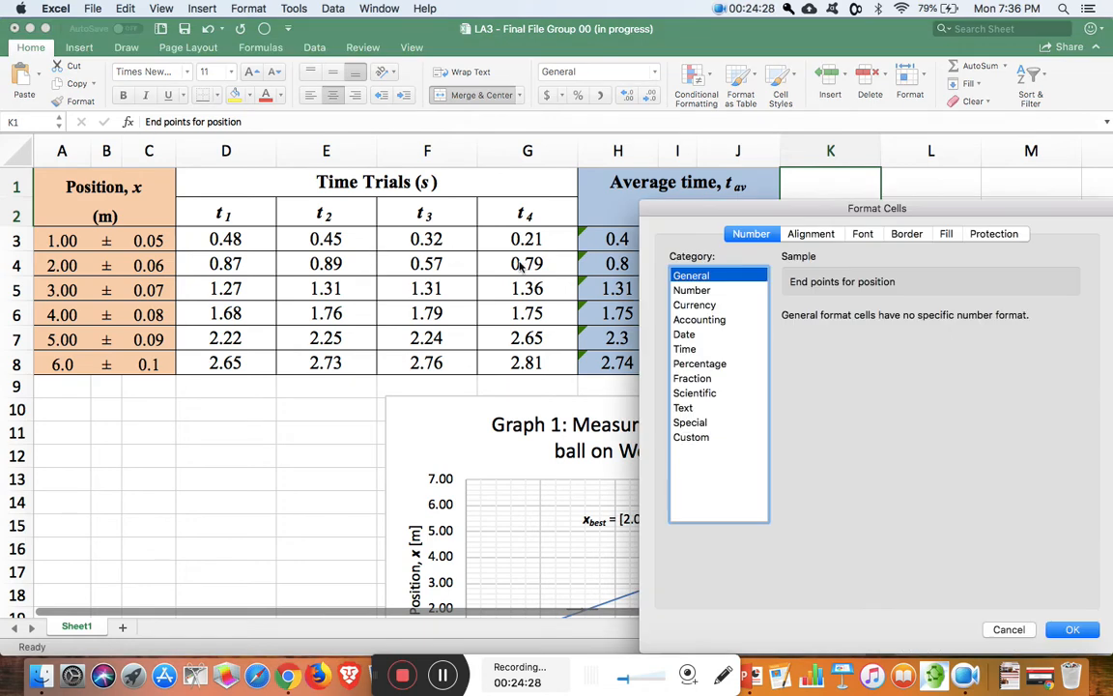
{"action": "left_click", "coordinate": [810, 235]}
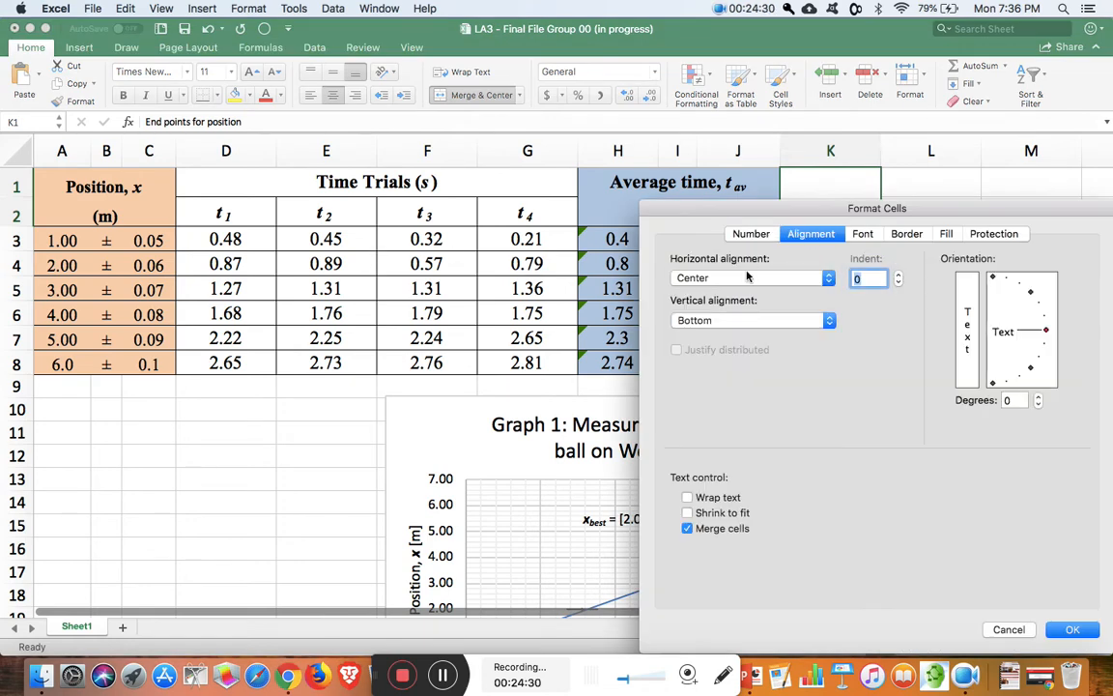
{"action": "left_click", "coordinate": [687, 499]}
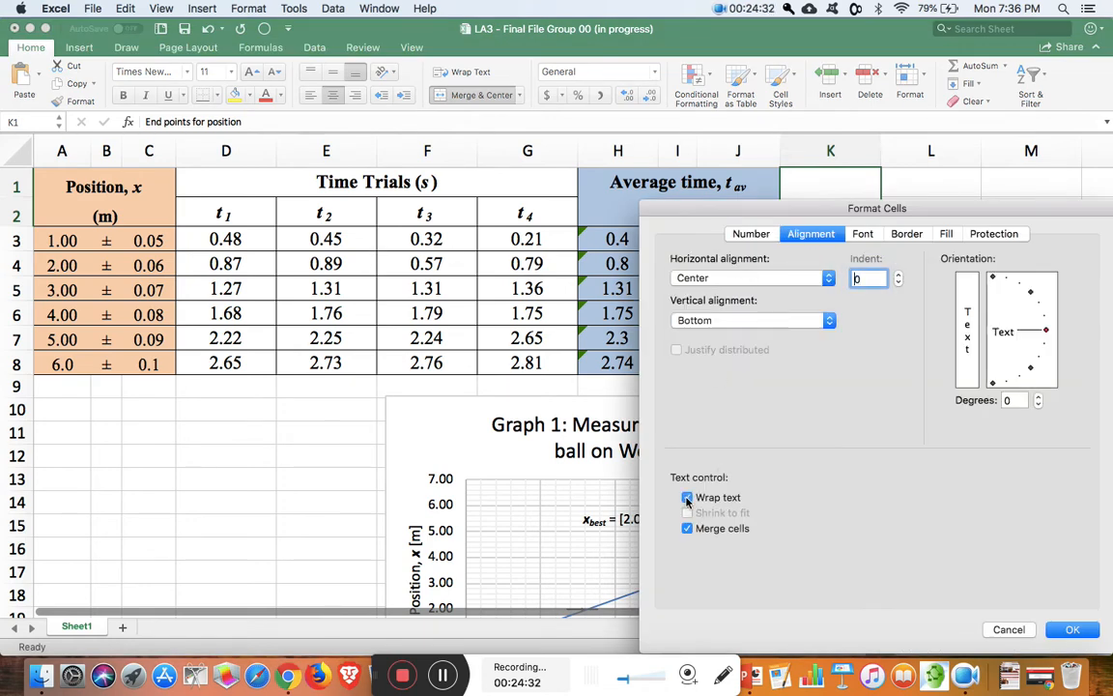
{"action": "left_click", "coordinate": [828, 322]}
{"action": "left_click", "coordinate": [768, 305]}
{"action": "left_click", "coordinate": [1067, 629]}
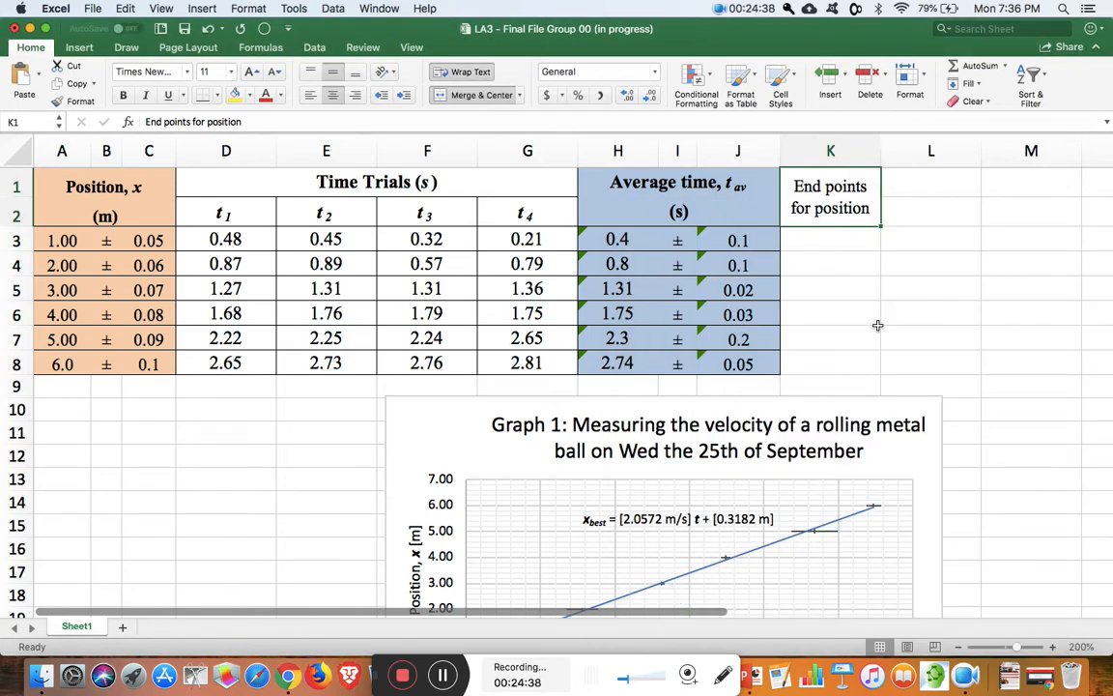
Enter the end point positions under the new header: 0.9 in K3 and 6.1 in K8
{"action": "left_click", "coordinate": [830, 262]}
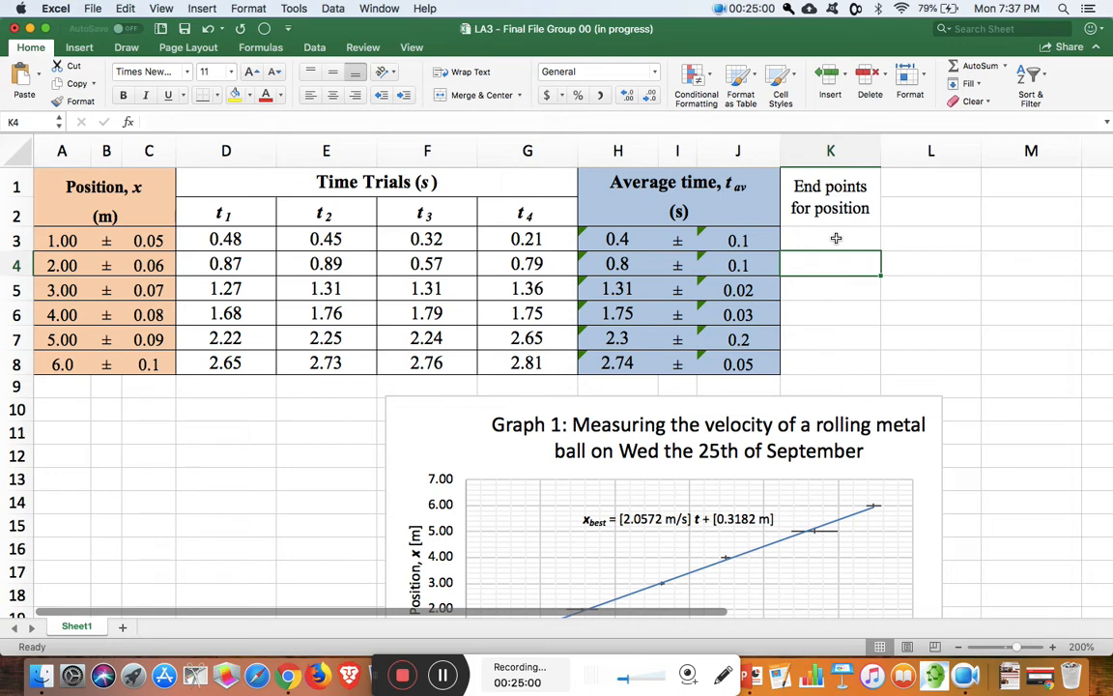
{"action": "left_click", "coordinate": [836, 238]}
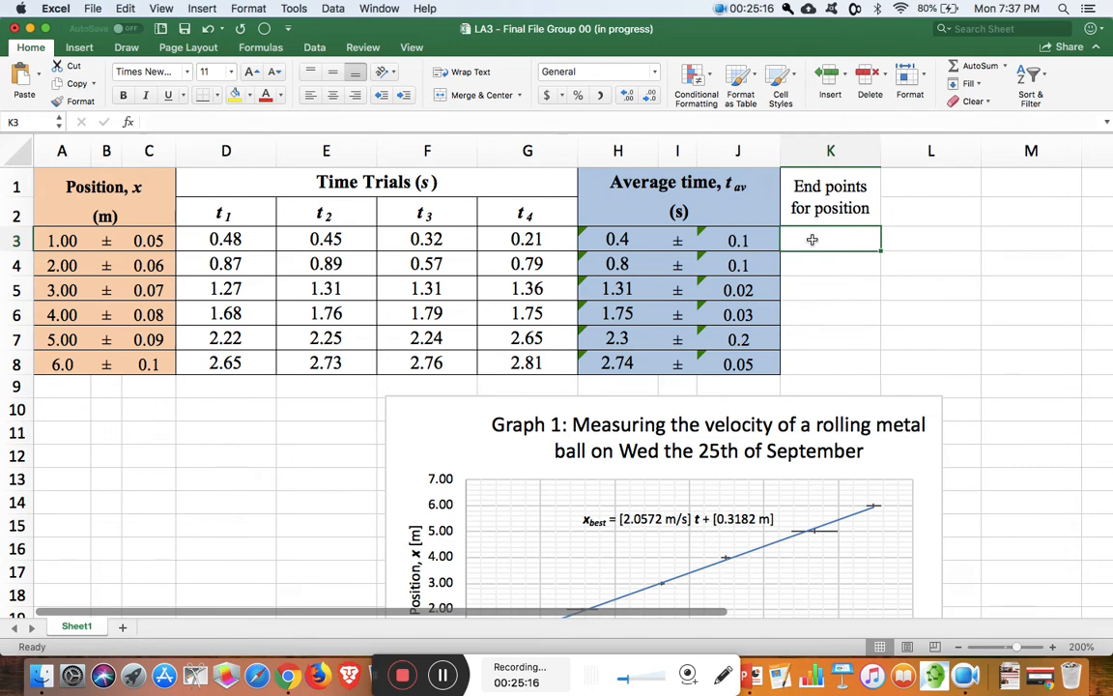
{"action": "type", "text": "0.9"}
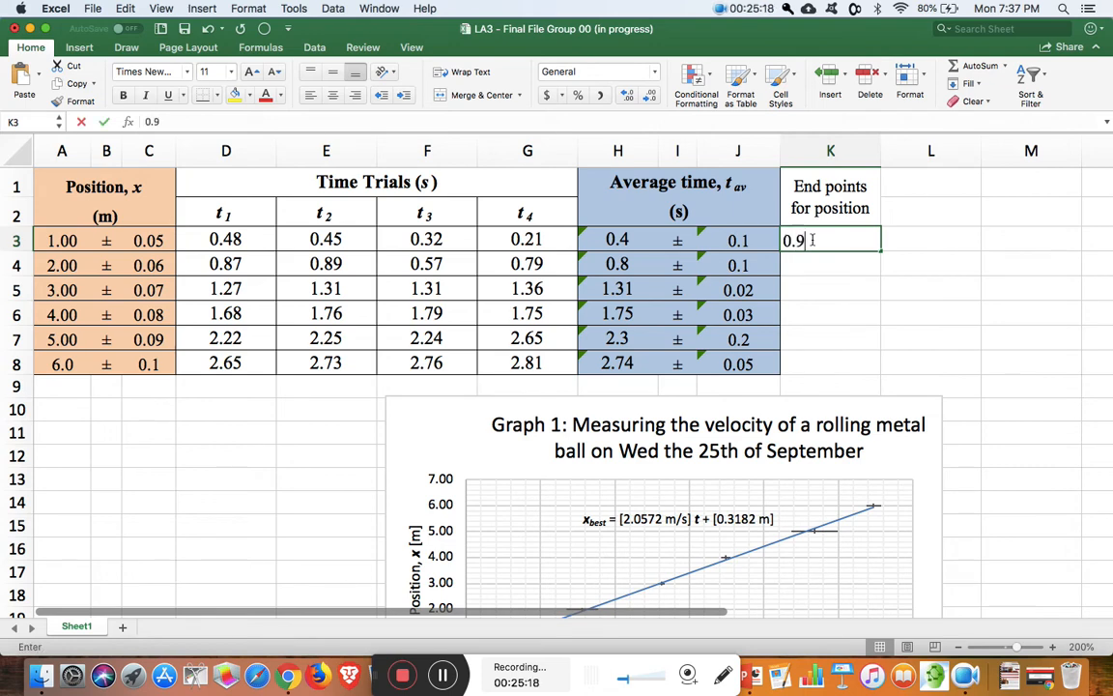
{"action": "key", "text": "Return"}
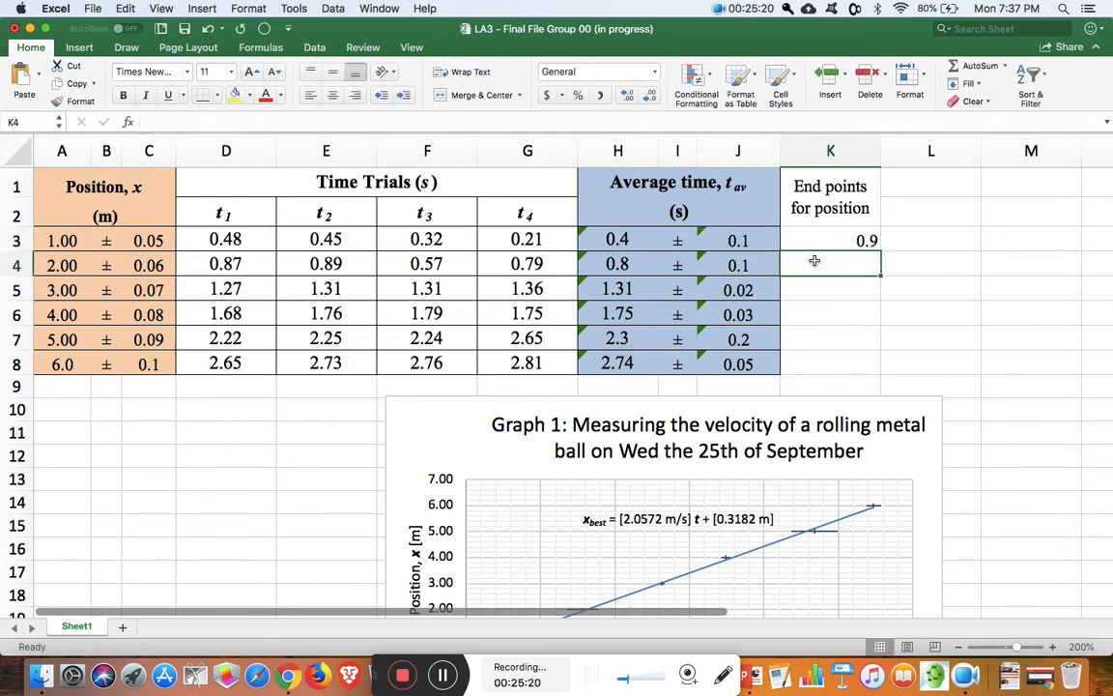
{"action": "left_click", "coordinate": [817, 363]}
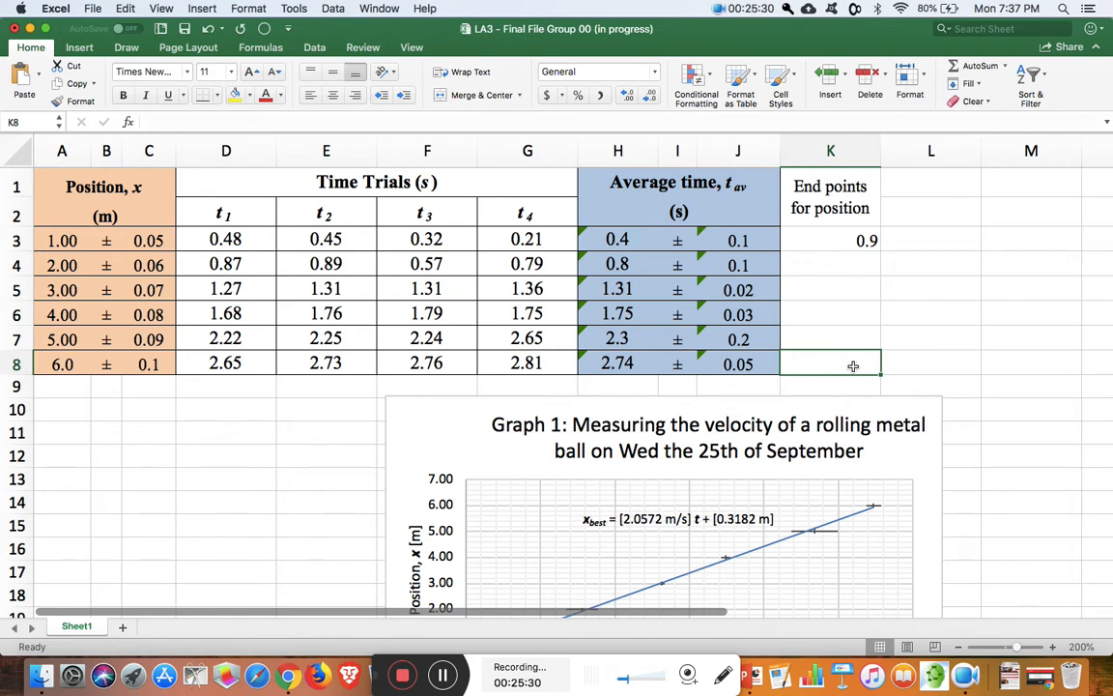
{"action": "type", "text": "6.1"}
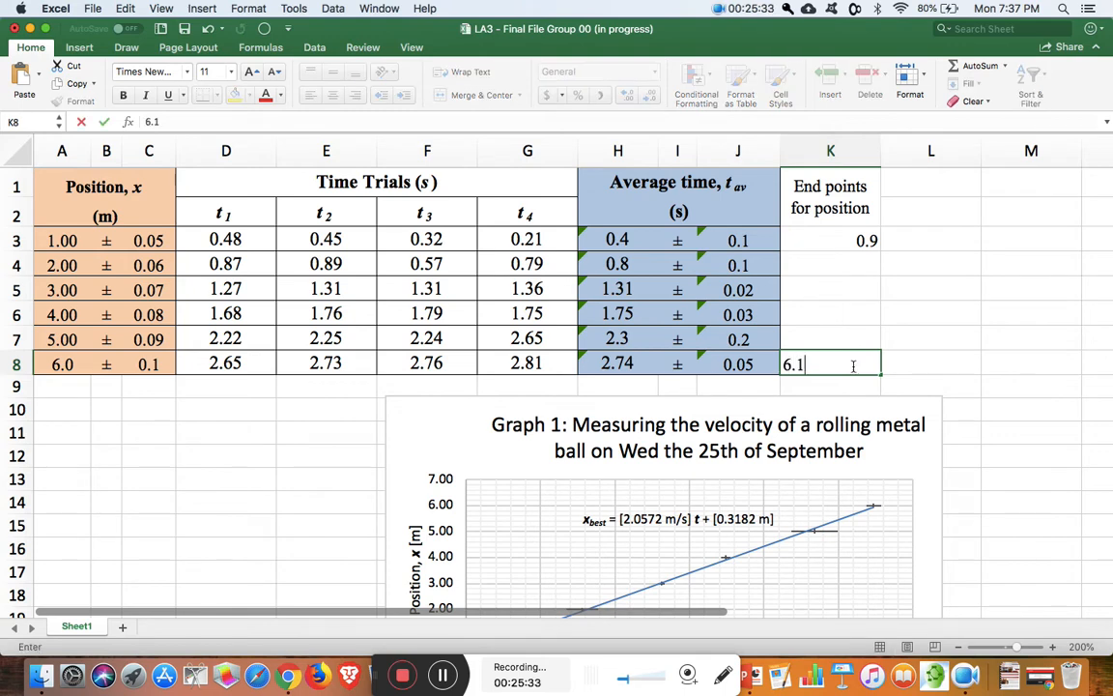
{"action": "key", "text": "Return"}
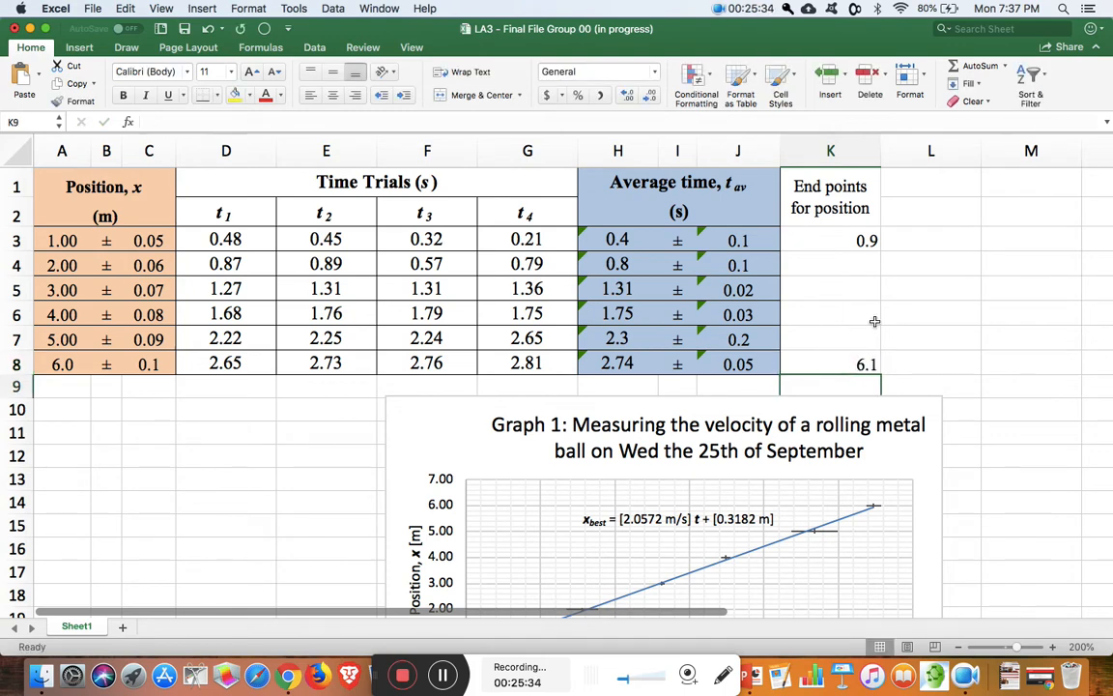
Center the contents of cells K3:K8 horizontally
{"action": "scroll", "coordinate": [872, 324], "scroll_direction": "down", "scroll_amount": 2}
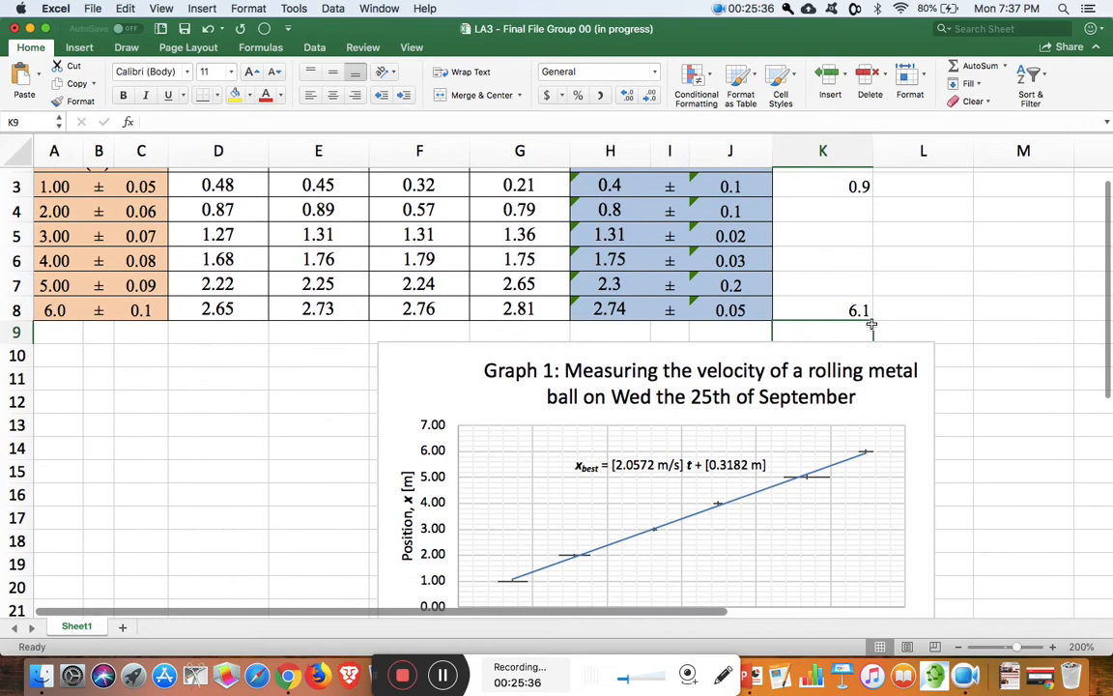
{"action": "scroll", "coordinate": [872, 323], "scroll_direction": "up", "scroll_amount": 2}
{"action": "left_click_drag", "start_coordinate": [835, 240], "coordinate": [829, 365]}
{"action": "left_click", "coordinate": [333, 95]}
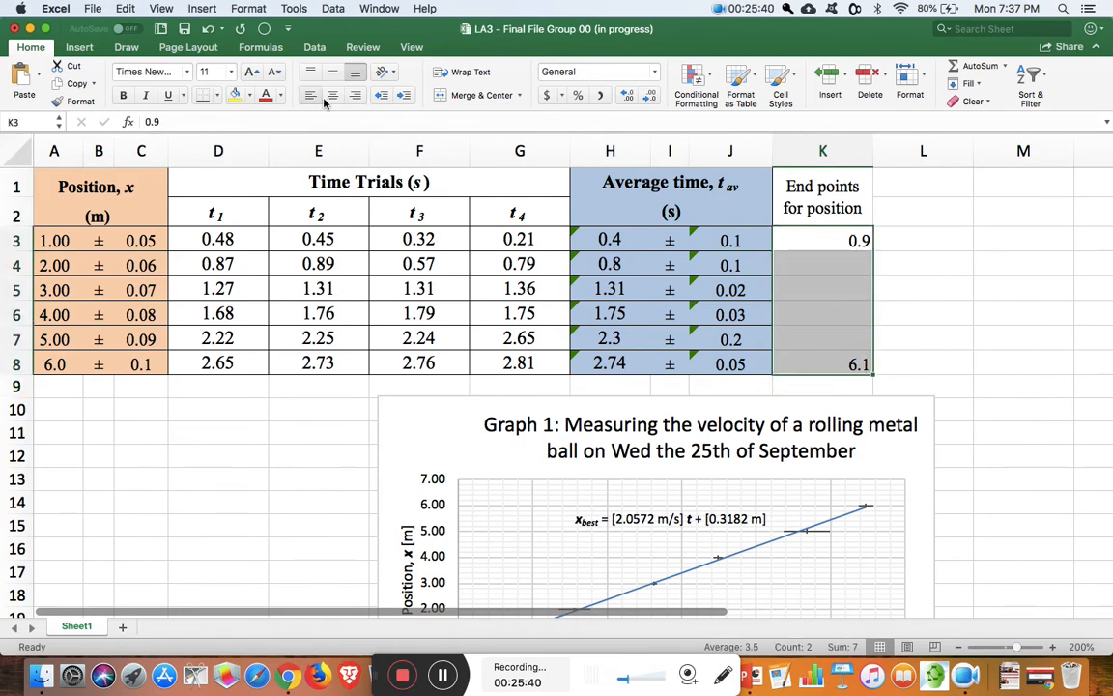
{"action": "left_click", "coordinate": [837, 281]}
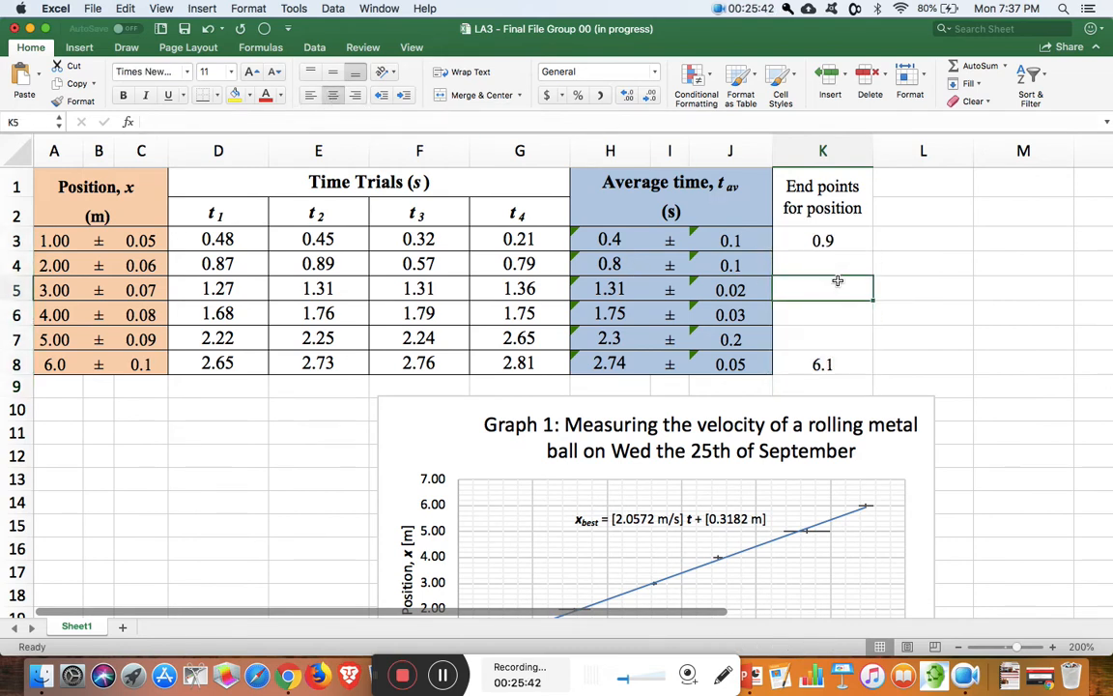
Add a new data series named "Error line" to the position-time chart's data source
{"action": "scroll", "coordinate": [854, 347], "scroll_direction": "down", "scroll_amount": 3}
{"action": "left_click", "coordinate": [863, 305]}
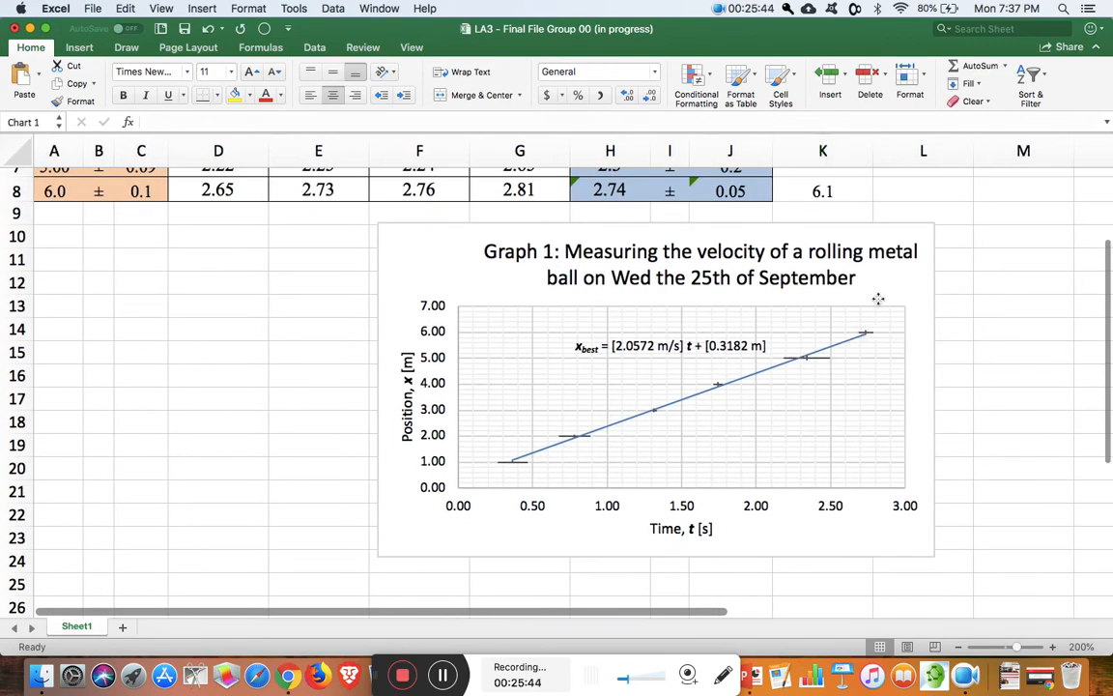
{"action": "scroll", "coordinate": [875, 328], "scroll_direction": "up", "scroll_amount": 2}
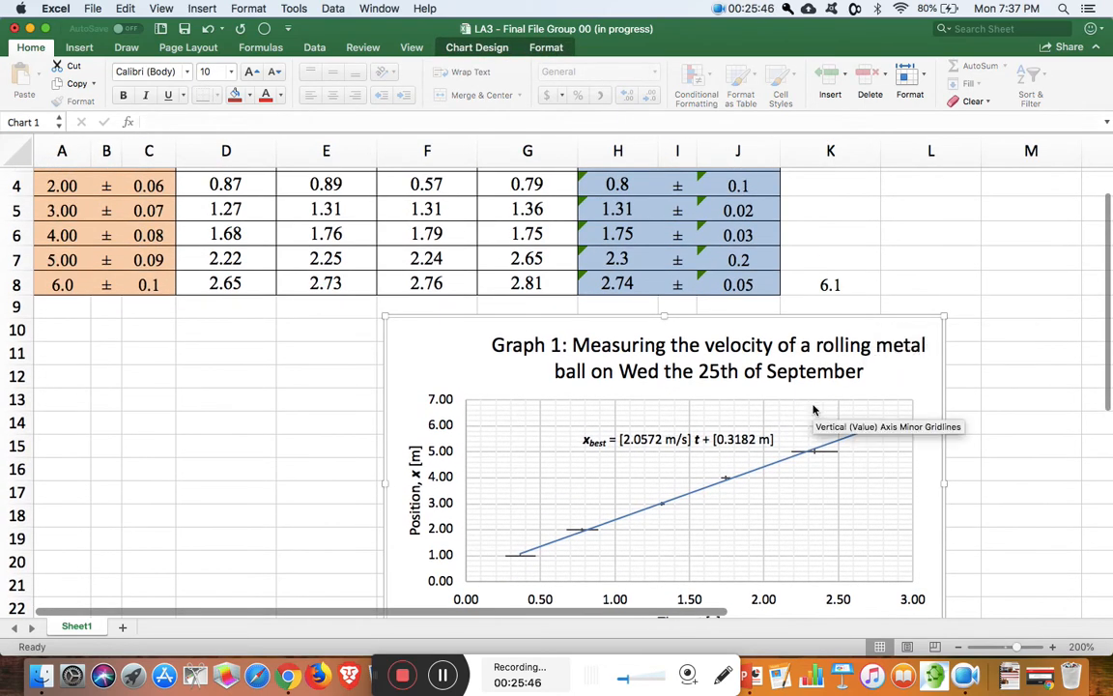
{"action": "left_click", "coordinate": [461, 46]}
{"action": "left_click", "coordinate": [872, 84]}
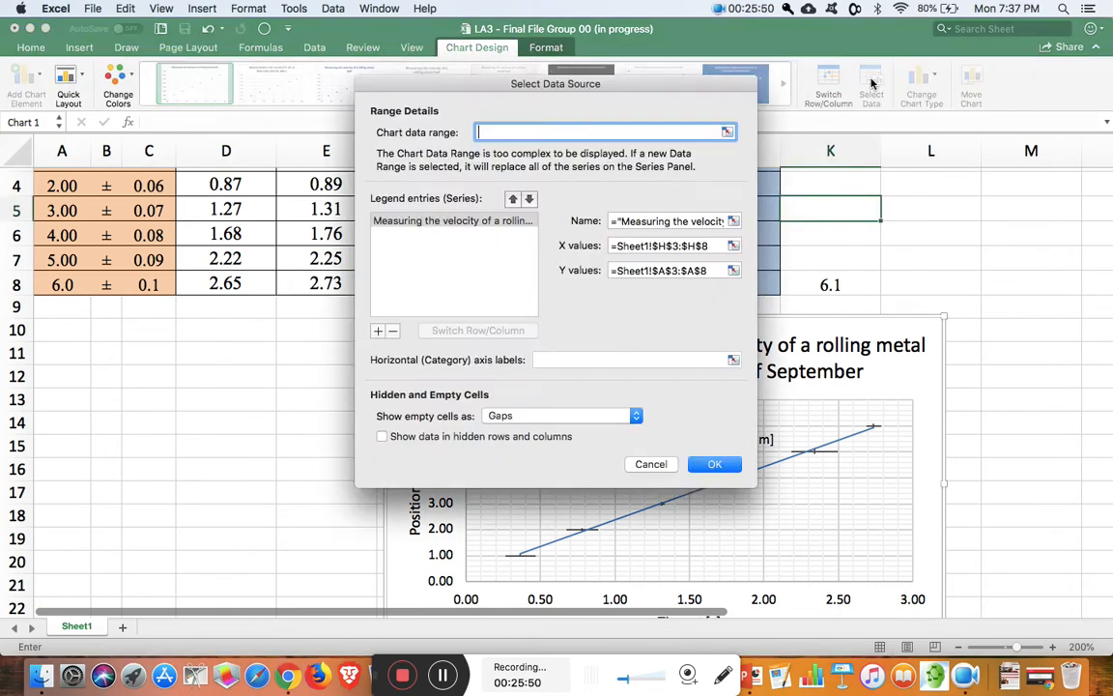
{"action": "left_click", "coordinate": [377, 333]}
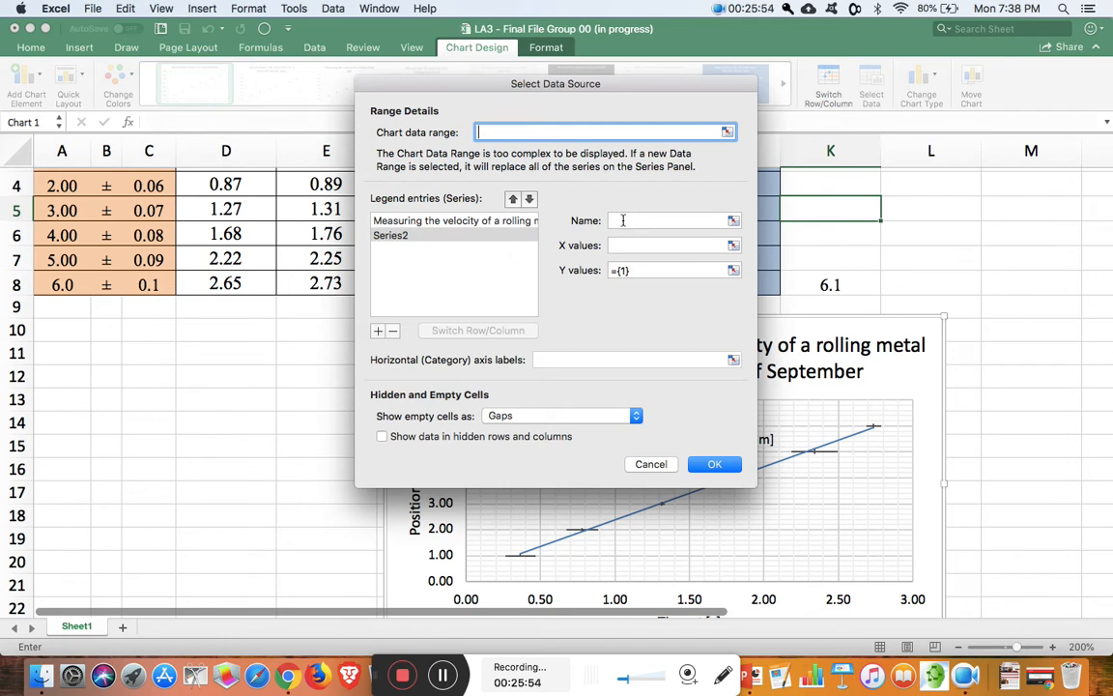
{"action": "left_click", "coordinate": [623, 220]}
{"action": "type", "text": "Err"}
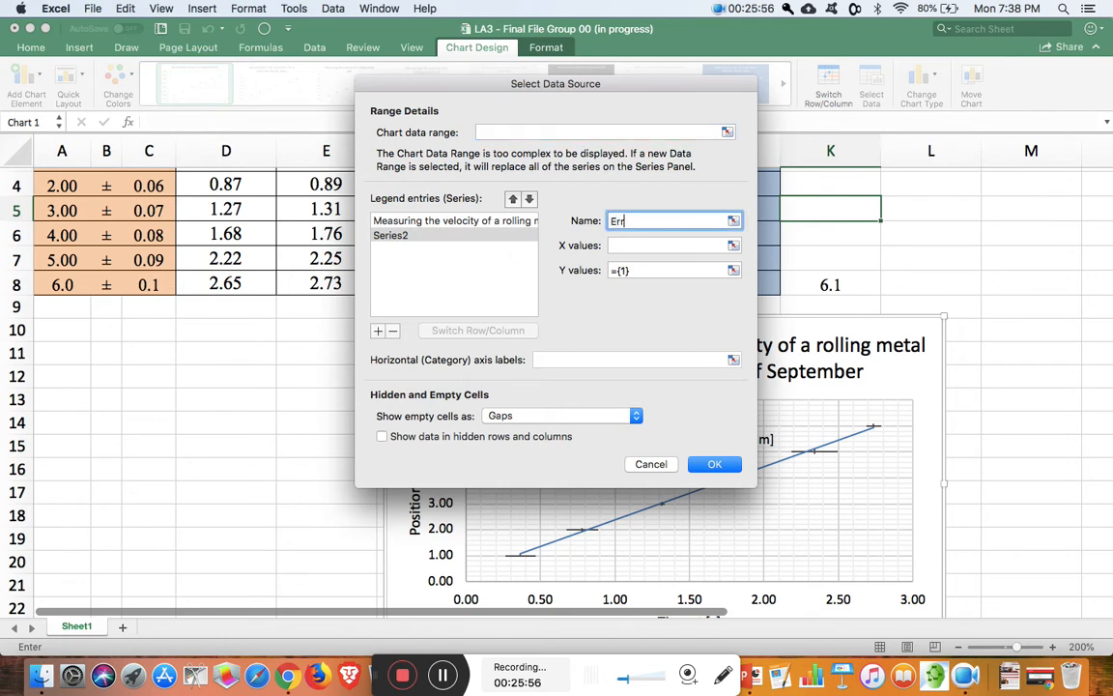
{"action": "type", "text": "or line"}
Set the Error line series' X values to the first and last average times, cells H3 and H8
{"action": "left_click", "coordinate": [734, 247]}
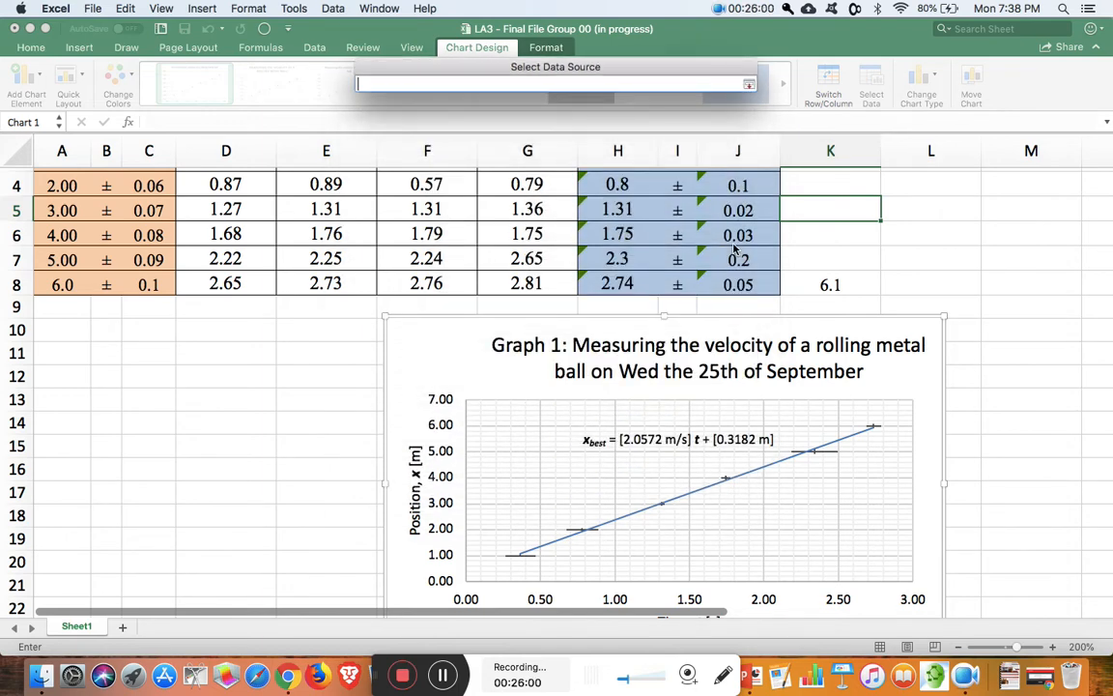
{"action": "scroll", "coordinate": [710, 255], "scroll_direction": "up", "scroll_amount": 3}
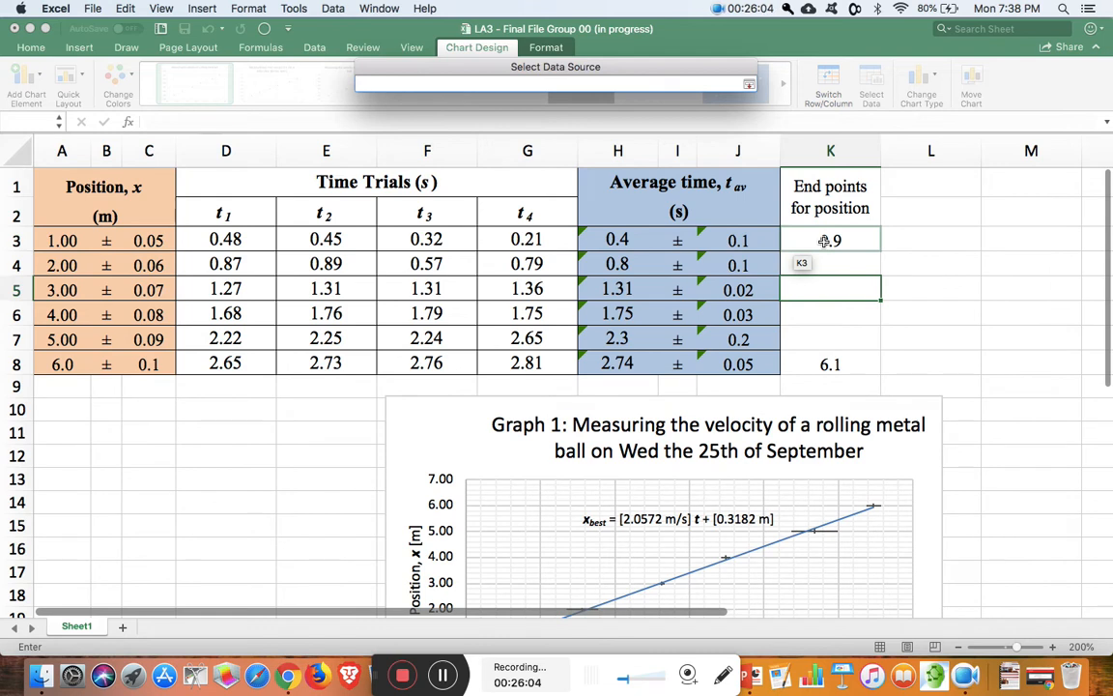
{"action": "left_click", "coordinate": [630, 229]}
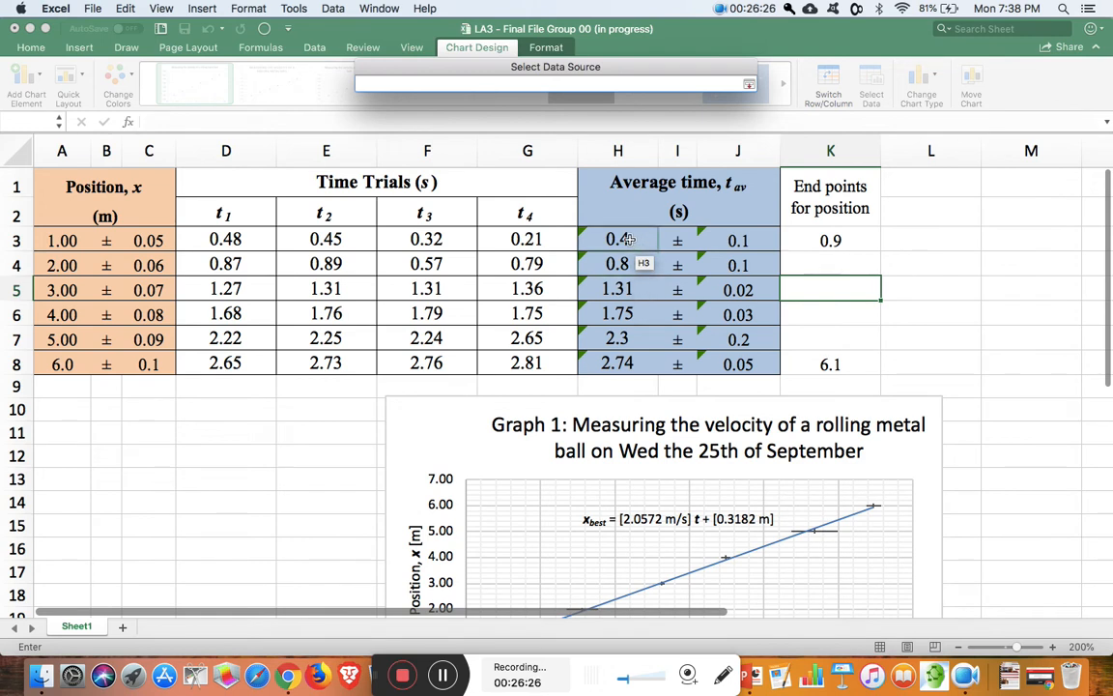
{"action": "left_click", "coordinate": [628, 239]}
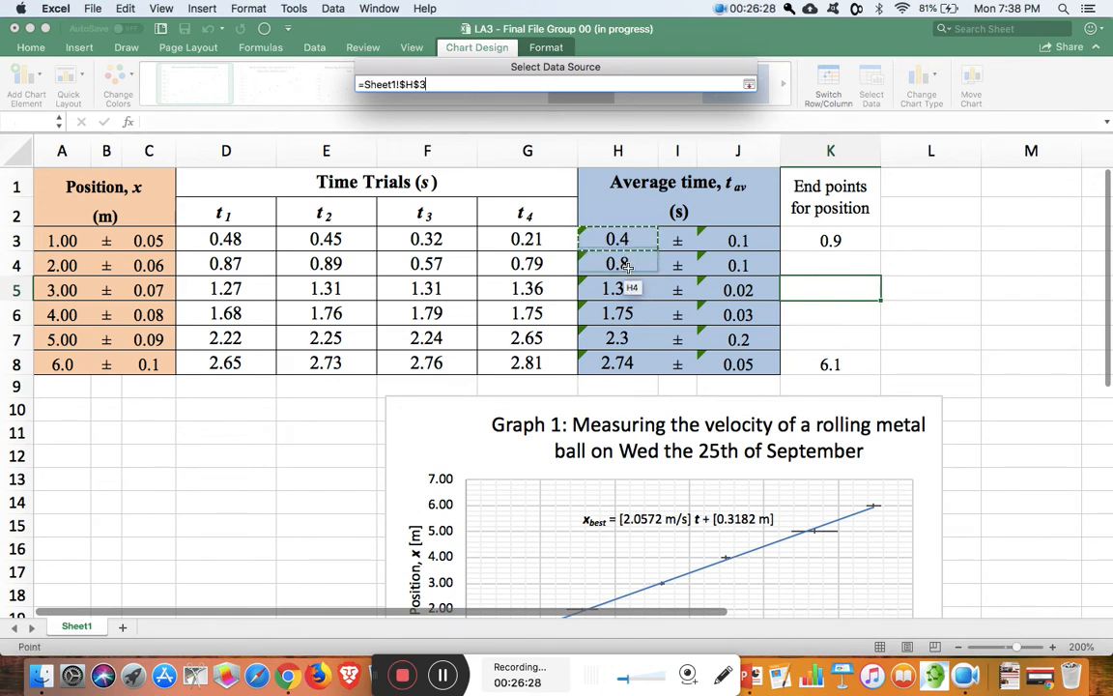
{"action": "left_click", "coordinate": [613, 361], "text": "super"}
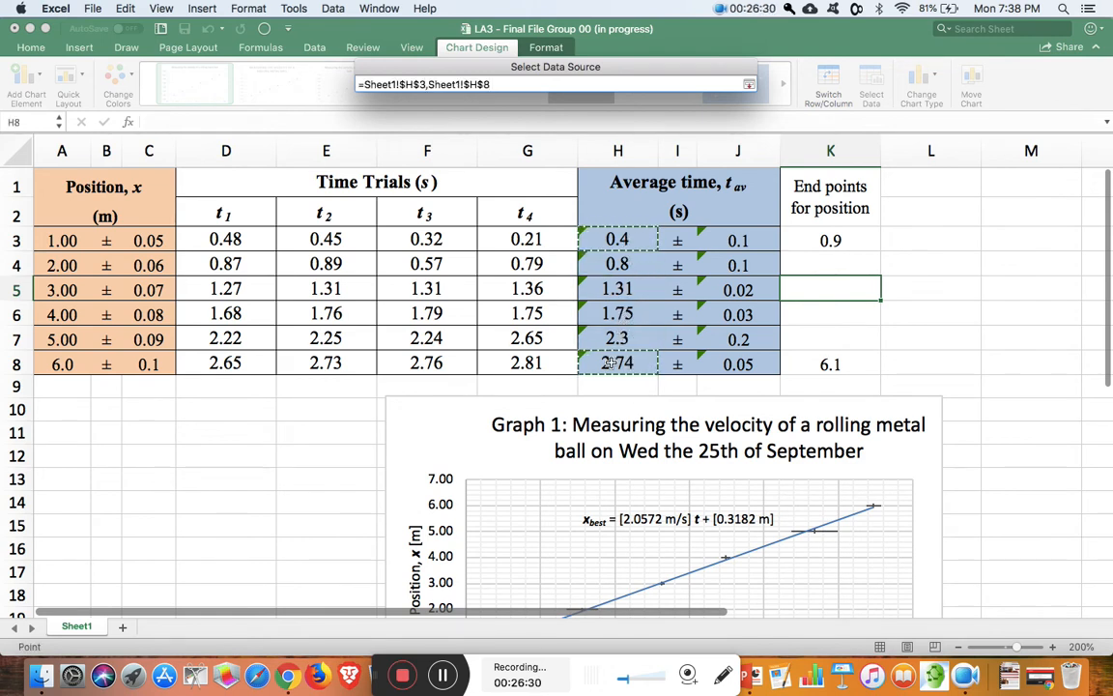
{"action": "key", "text": "Return"}
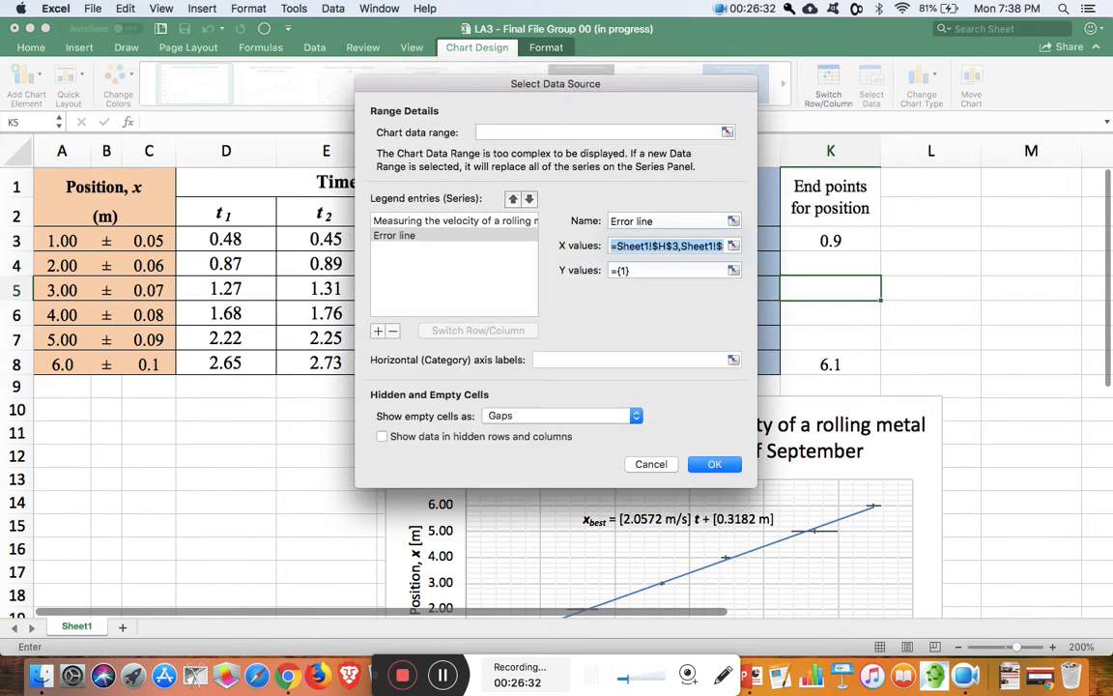
Add end point cells K3 and K8 to the Error line series' Y values and apply the data source changes
{"action": "left_click", "coordinate": [625, 271]}
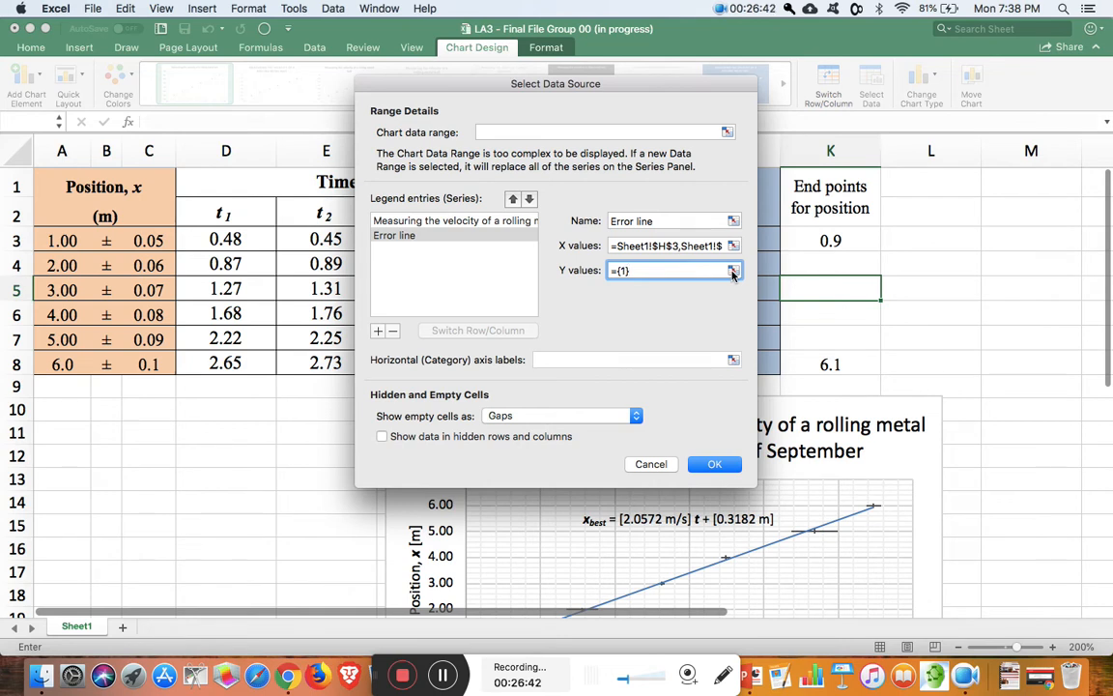
{"action": "left_click", "coordinate": [828, 240]}
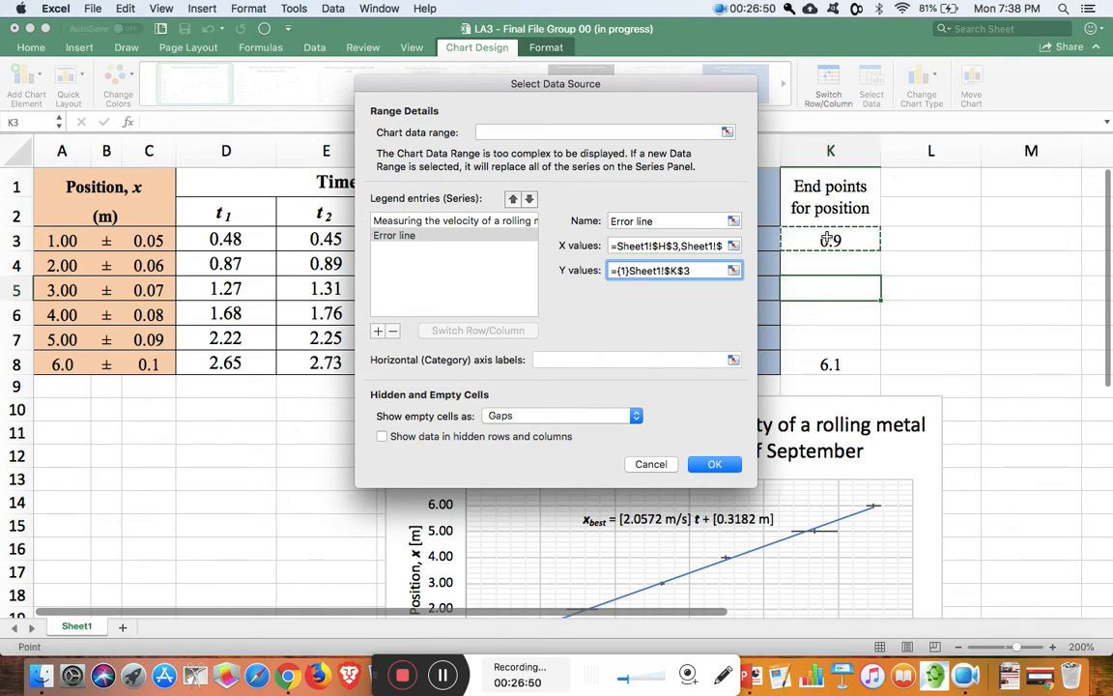
{"action": "left_click", "coordinate": [820, 364], "text": "super"}
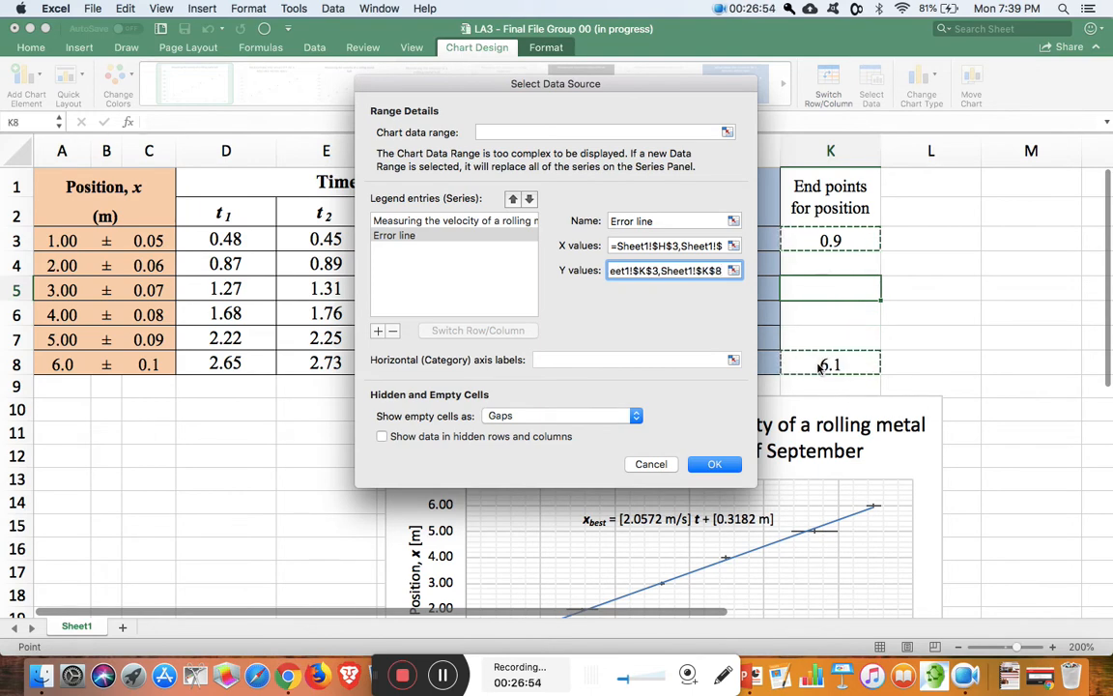
{"action": "left_click", "coordinate": [714, 464]}
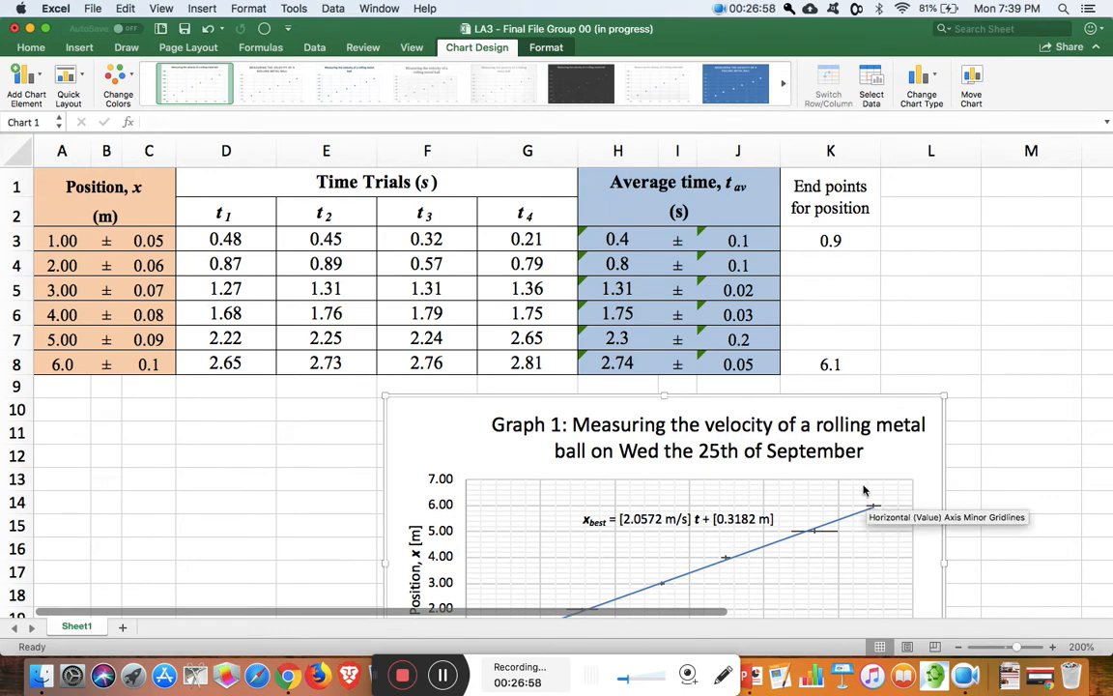
Add a linear trendline based on the Error line series to the position-time chart
{"action": "scroll", "coordinate": [870, 512], "scroll_direction": "down", "scroll_amount": 5}
{"action": "scroll", "coordinate": [984, 402], "scroll_direction": "up", "scroll_amount": 2}
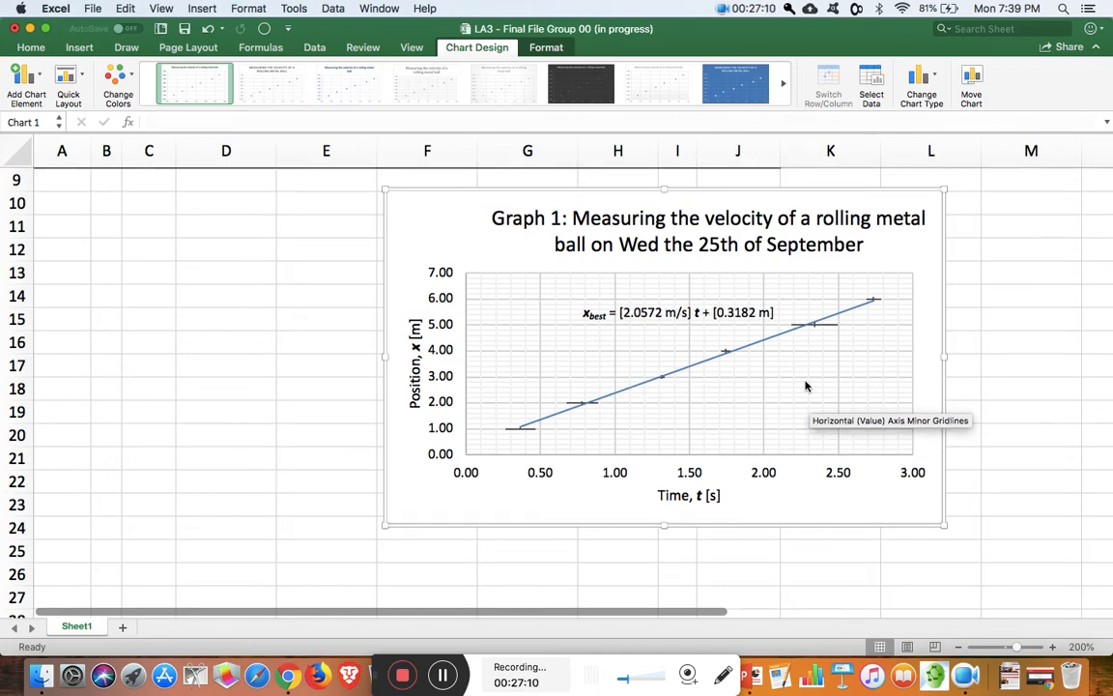
{"action": "scroll", "coordinate": [805, 392], "scroll_direction": "up", "scroll_amount": 5}
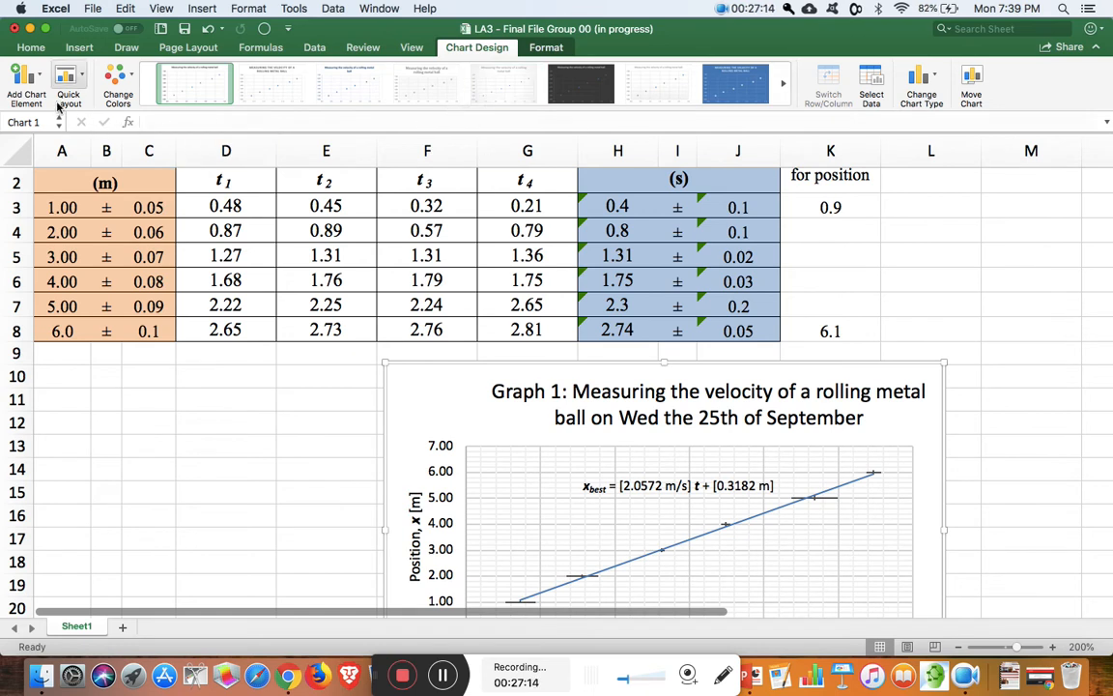
{"action": "left_click", "coordinate": [26, 77]}
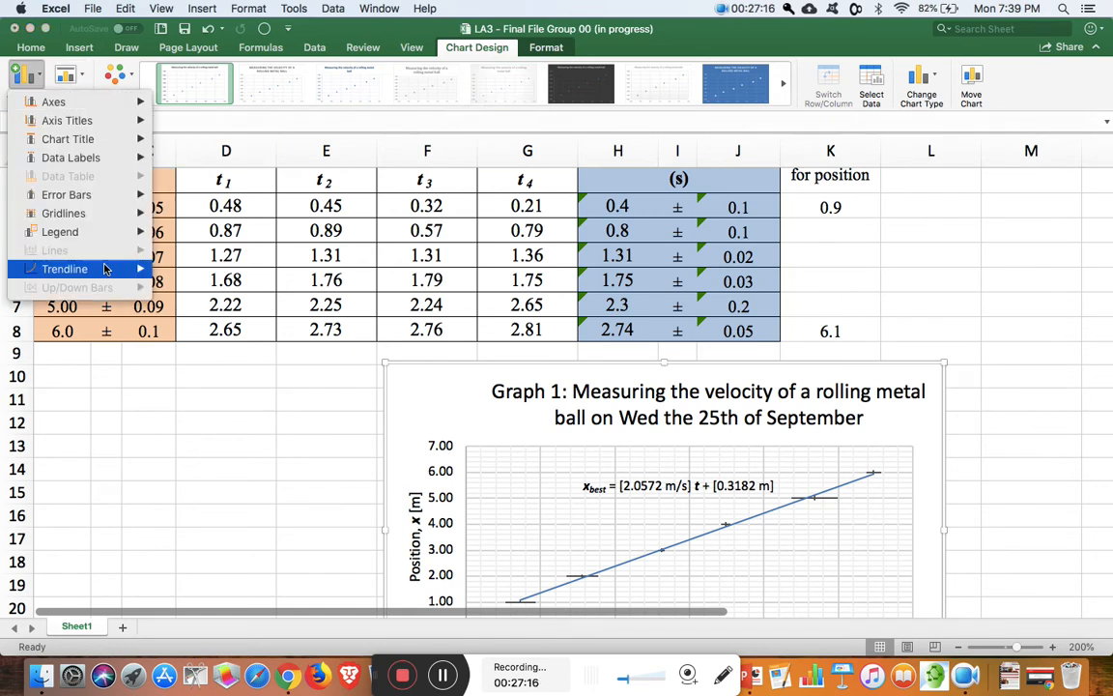
{"action": "mouse_move", "coordinate": [107, 269]}
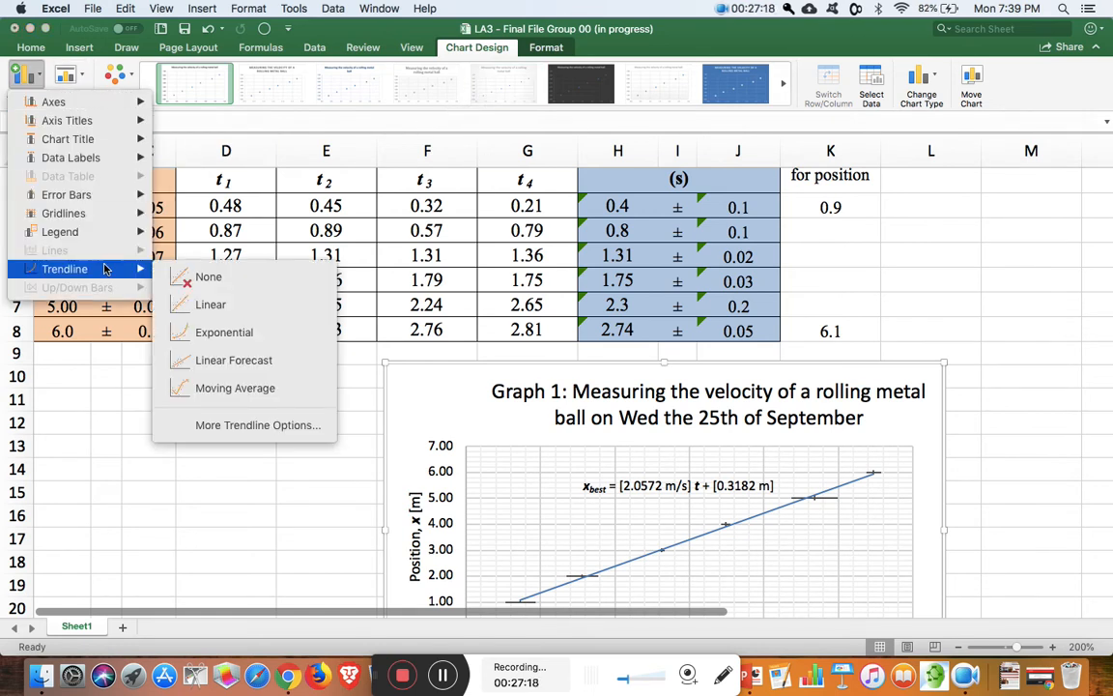
{"action": "left_click", "coordinate": [205, 306]}
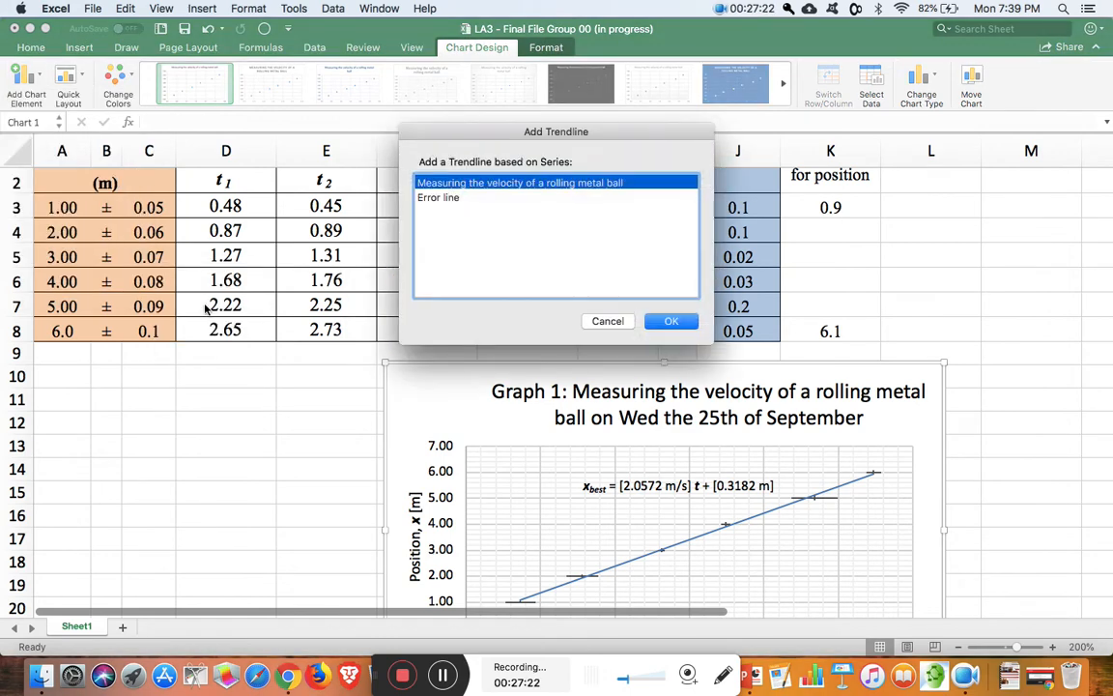
{"action": "left_click", "coordinate": [435, 198]}
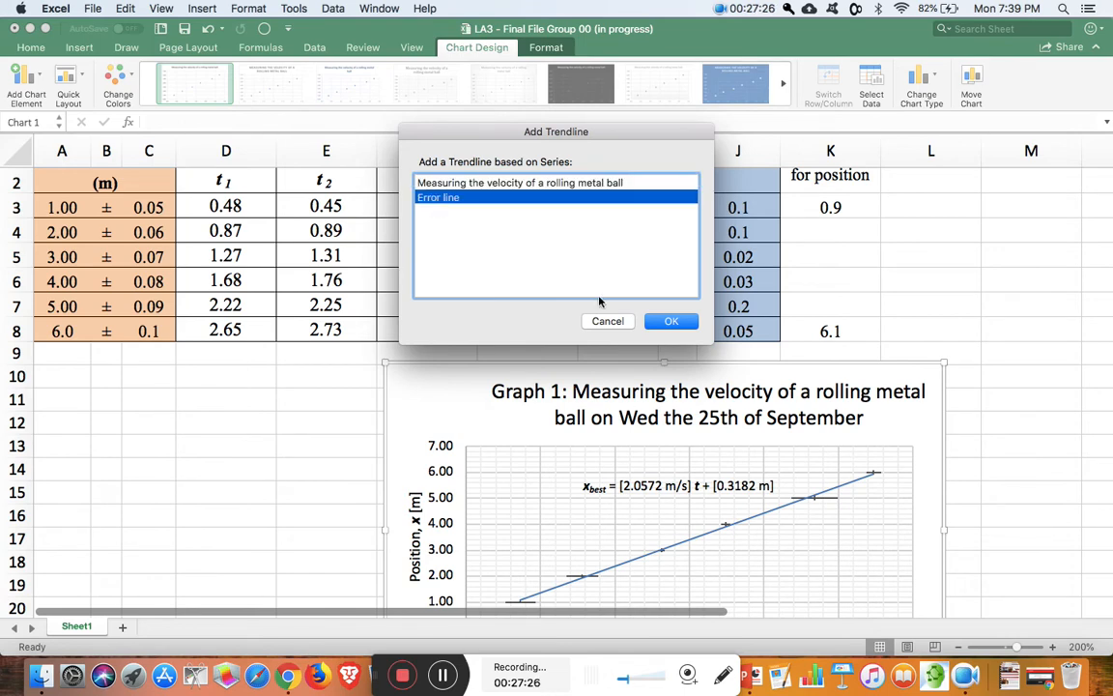
{"action": "left_click", "coordinate": [653, 323]}
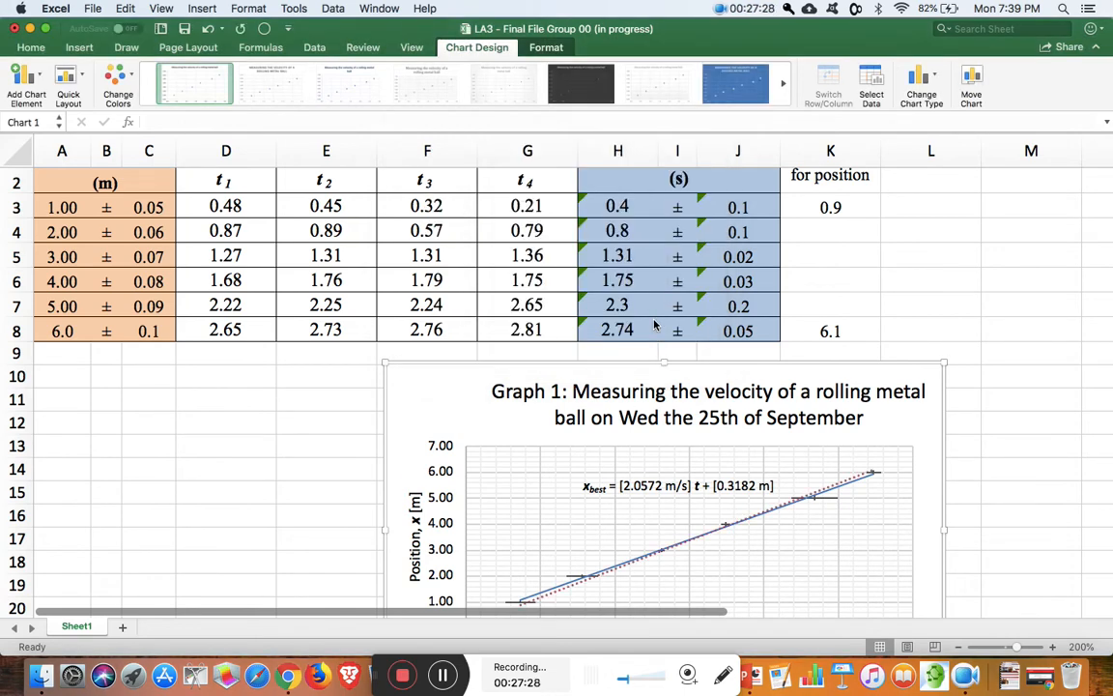
Move the position-time chart from the worksheet onto its own new chart sheet
{"action": "scroll", "coordinate": [833, 447], "scroll_direction": "down", "scroll_amount": 5}
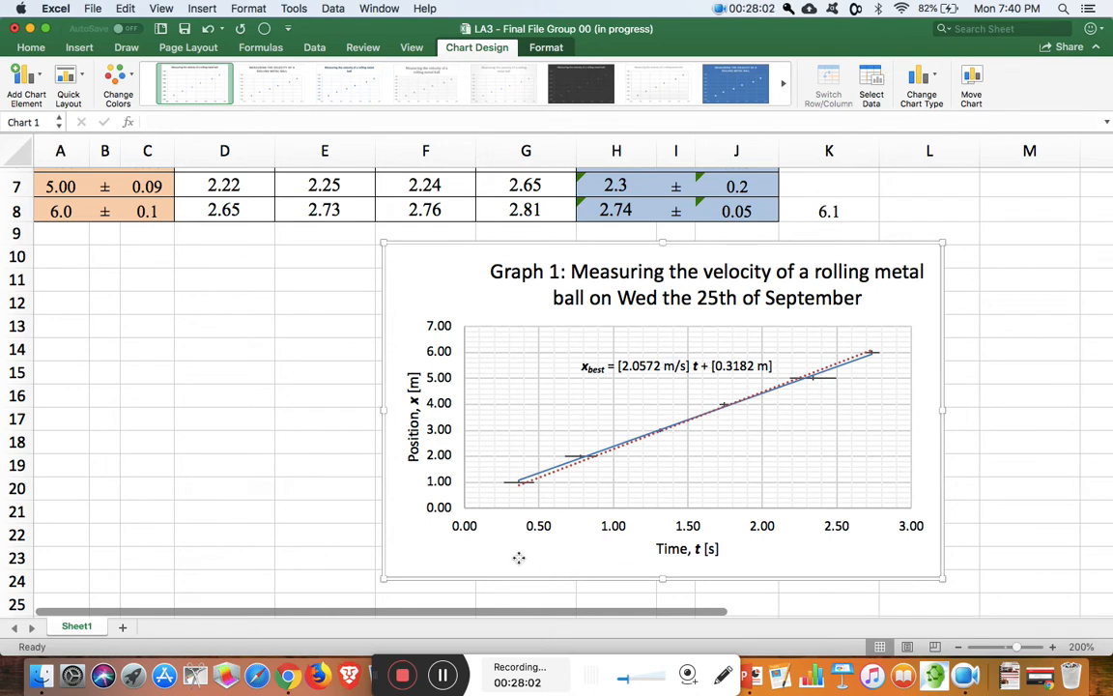
{"action": "right_click", "coordinate": [519, 558]}
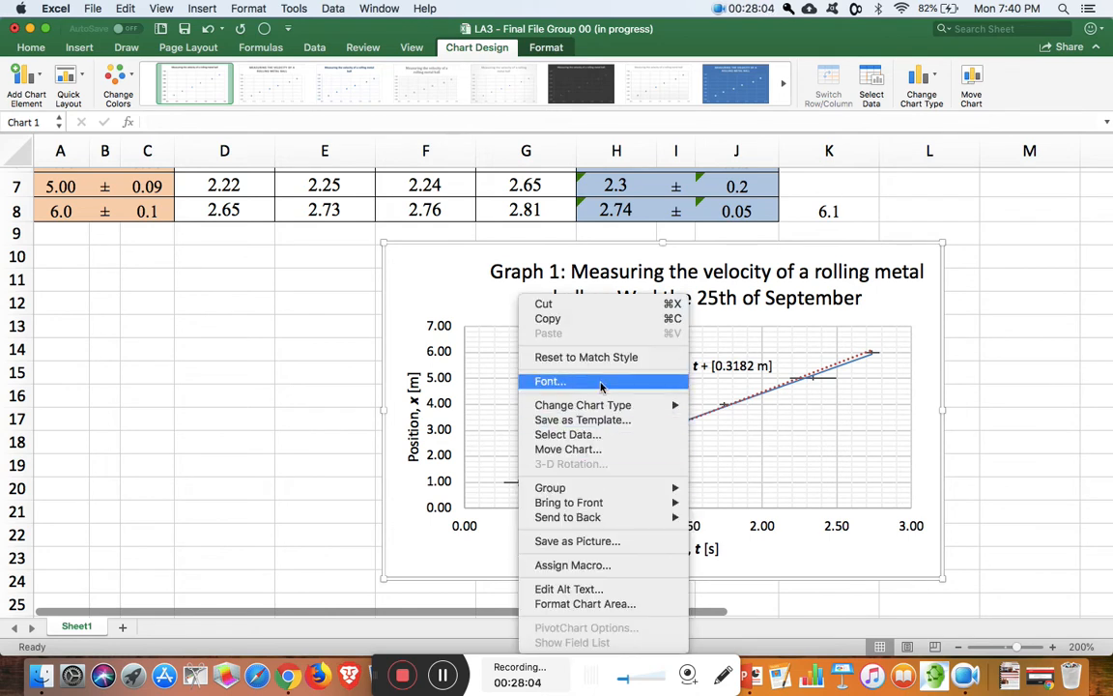
{"action": "left_click", "coordinate": [592, 449]}
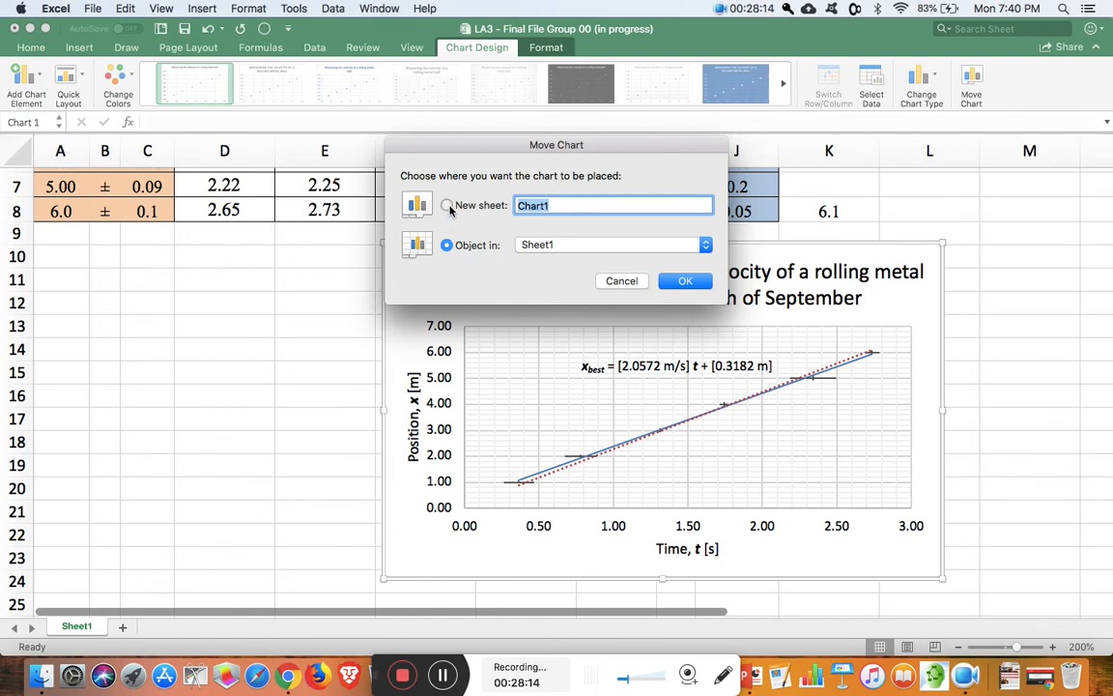
{"action": "left_click", "coordinate": [448, 206]}
{"action": "left_click", "coordinate": [683, 282]}
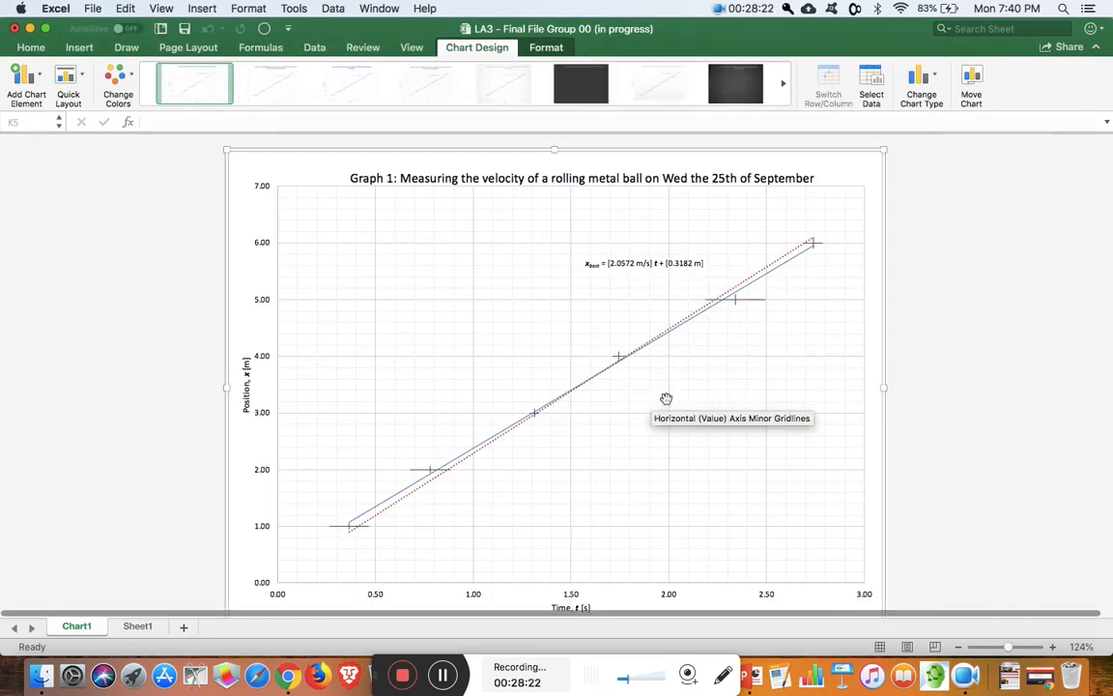
{"action": "scroll", "coordinate": [725, 420], "scroll_direction": "down", "scroll_amount": 2}
{"action": "scroll", "coordinate": [724, 420], "scroll_direction": "up", "scroll_amount": 2}
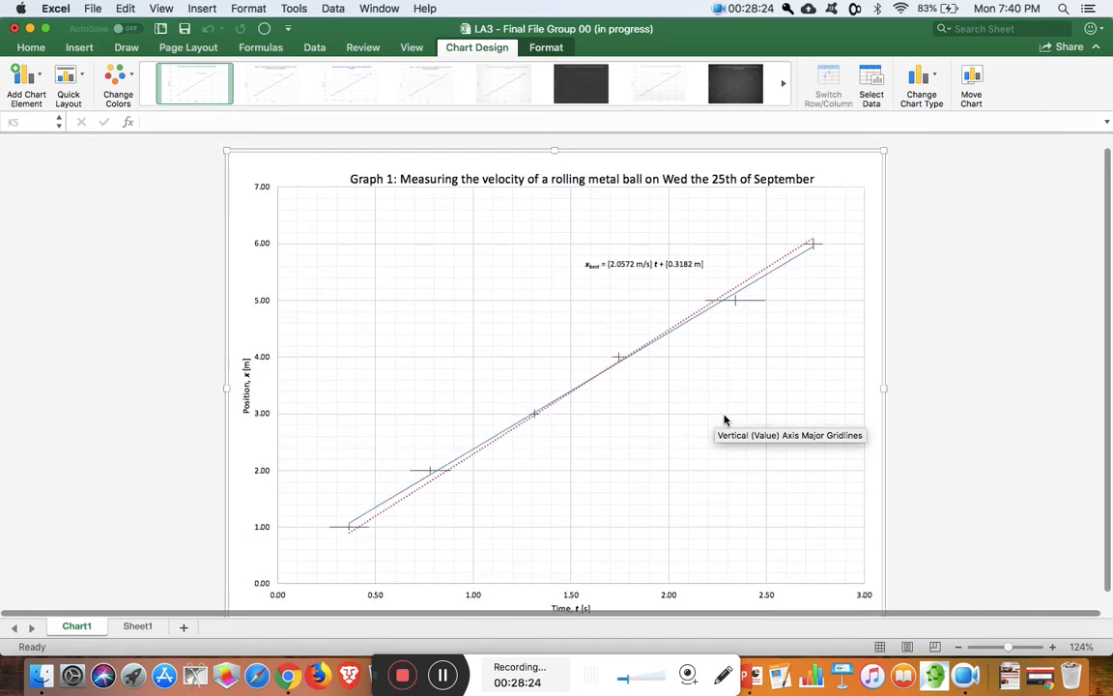
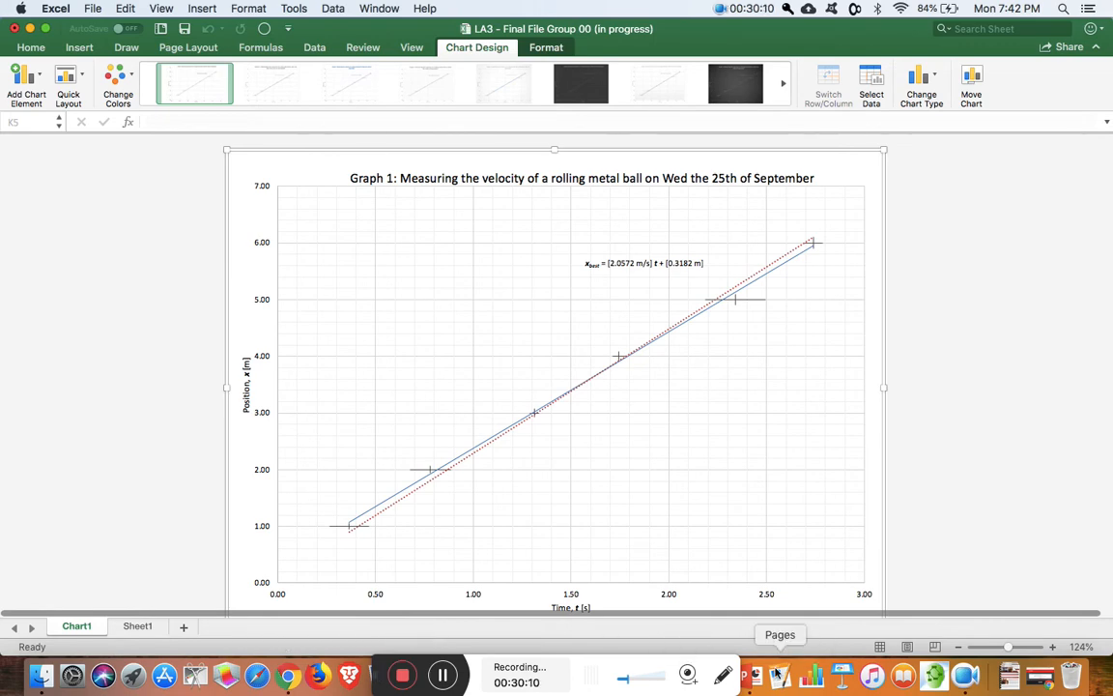
Set the position end points on Sheet1 to 0.8 in K3 and 6.2 in K8, and check the error line on the chart sheet
{"action": "left_click", "coordinate": [140, 628]}
{"action": "scroll", "coordinate": [615, 320], "scroll_direction": "up", "scroll_amount": 5}
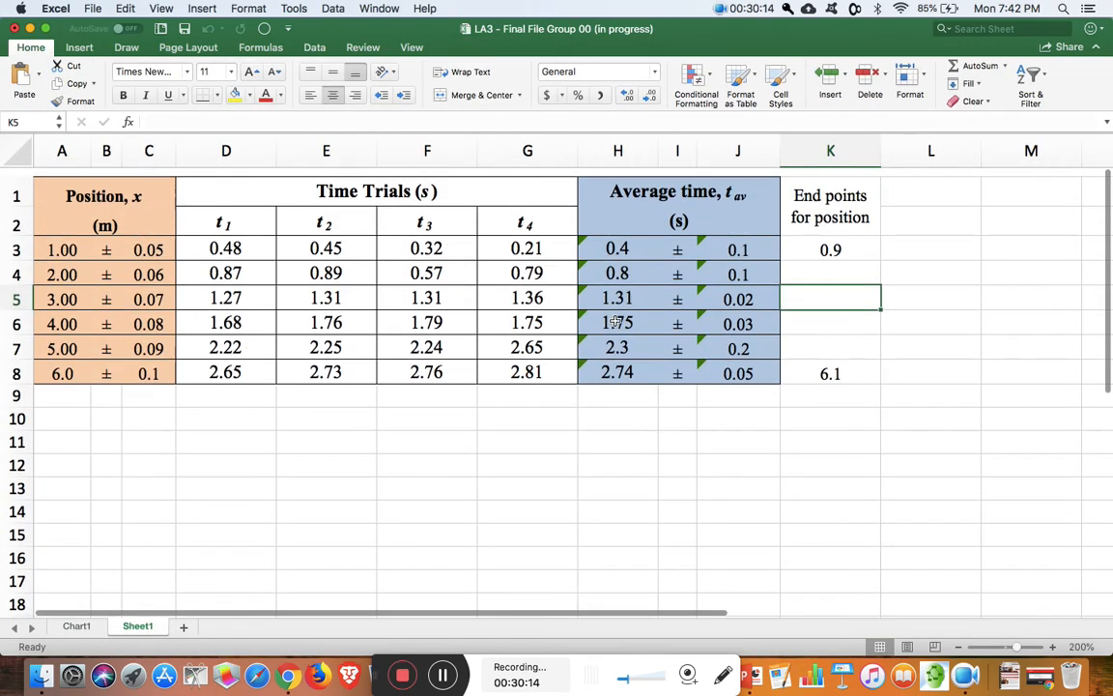
{"action": "left_click", "coordinate": [827, 244]}
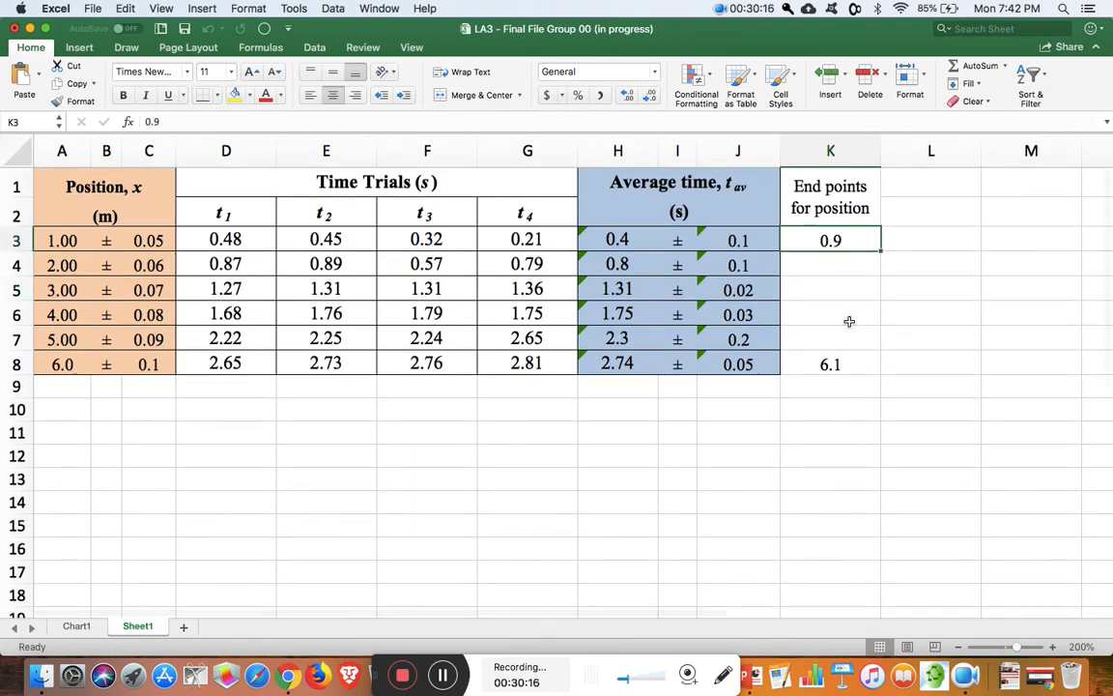
{"action": "type", "text": "0.8"}
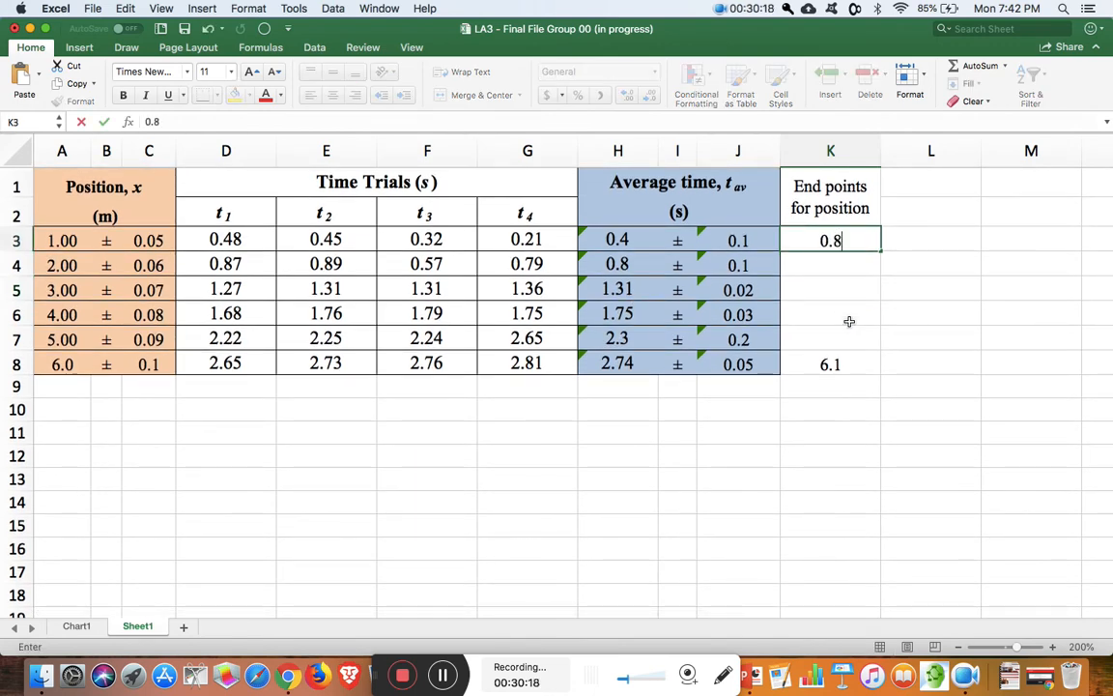
{"action": "left_click", "coordinate": [838, 365]}
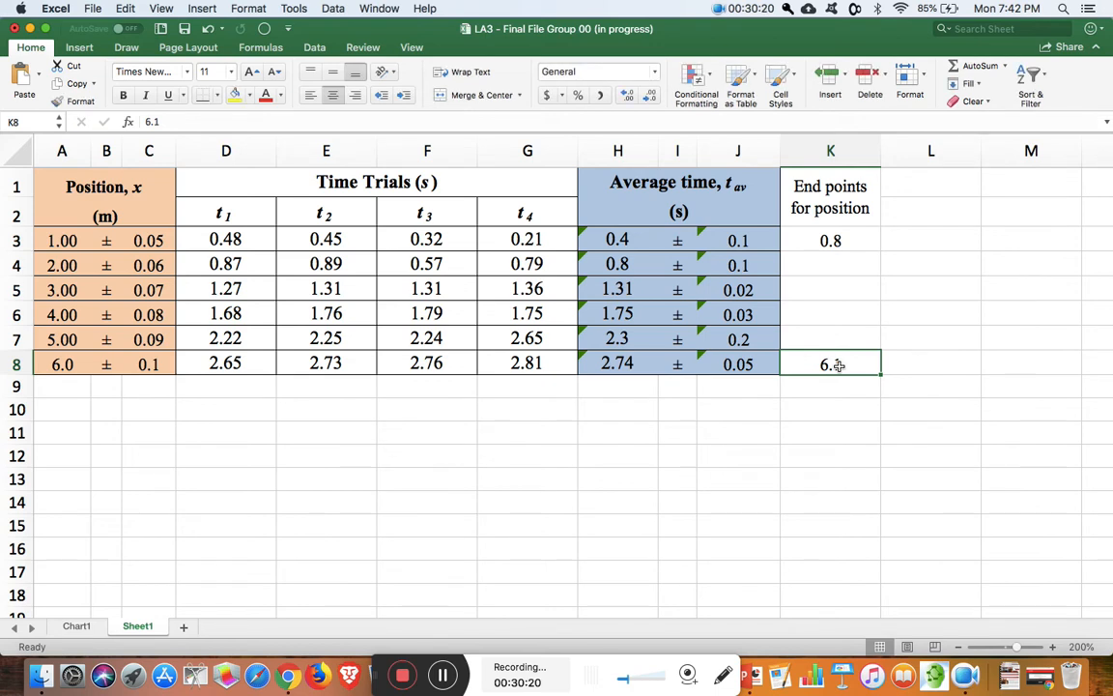
{"action": "type", "text": "6.2"}
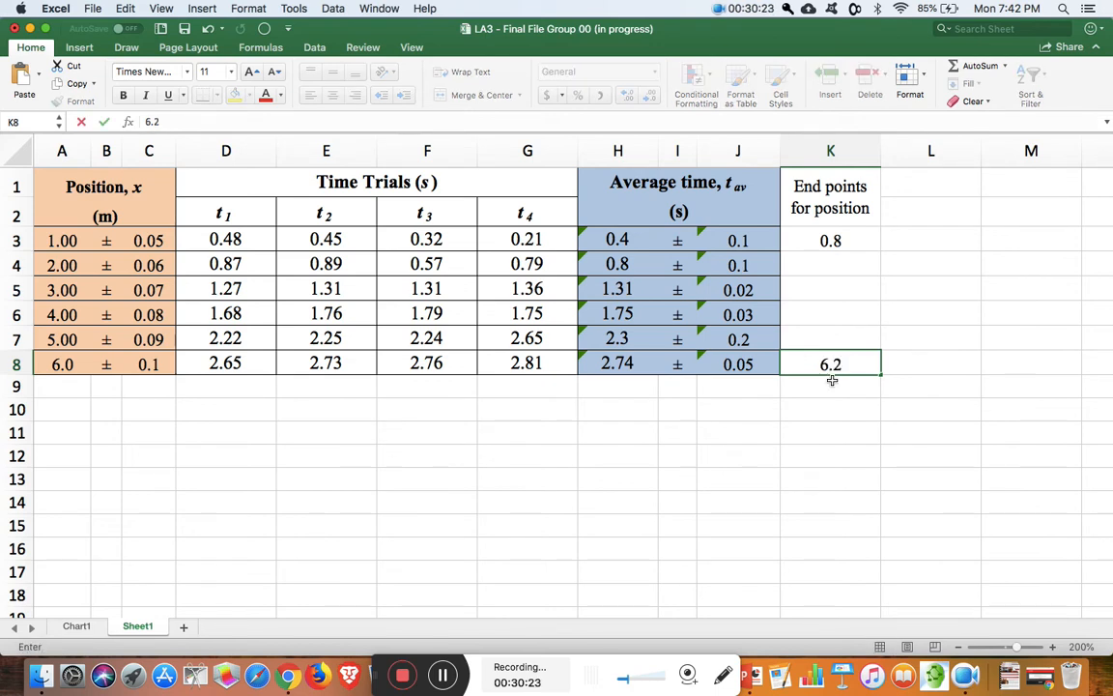
{"action": "key", "text": "Return"}
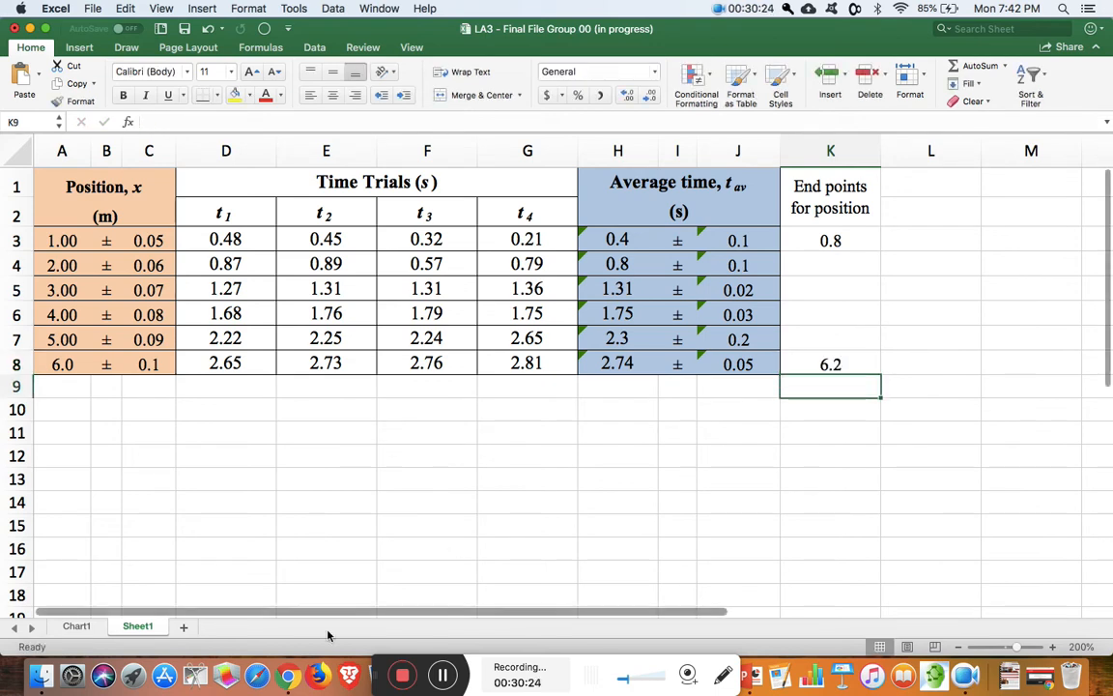
{"action": "left_click", "coordinate": [81, 626]}
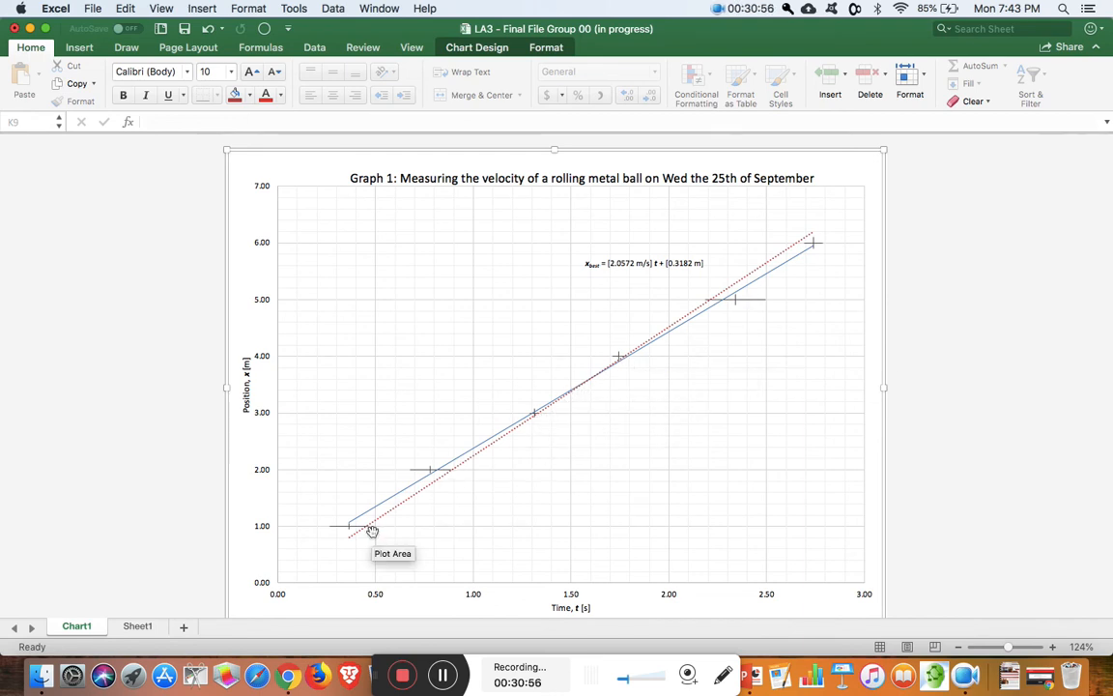
Set the first position end point in Sheet1 cell K3 to 0.75 and return to the chart sheet
{"action": "left_click", "coordinate": [138, 626]}
{"action": "left_click", "coordinate": [842, 241]}
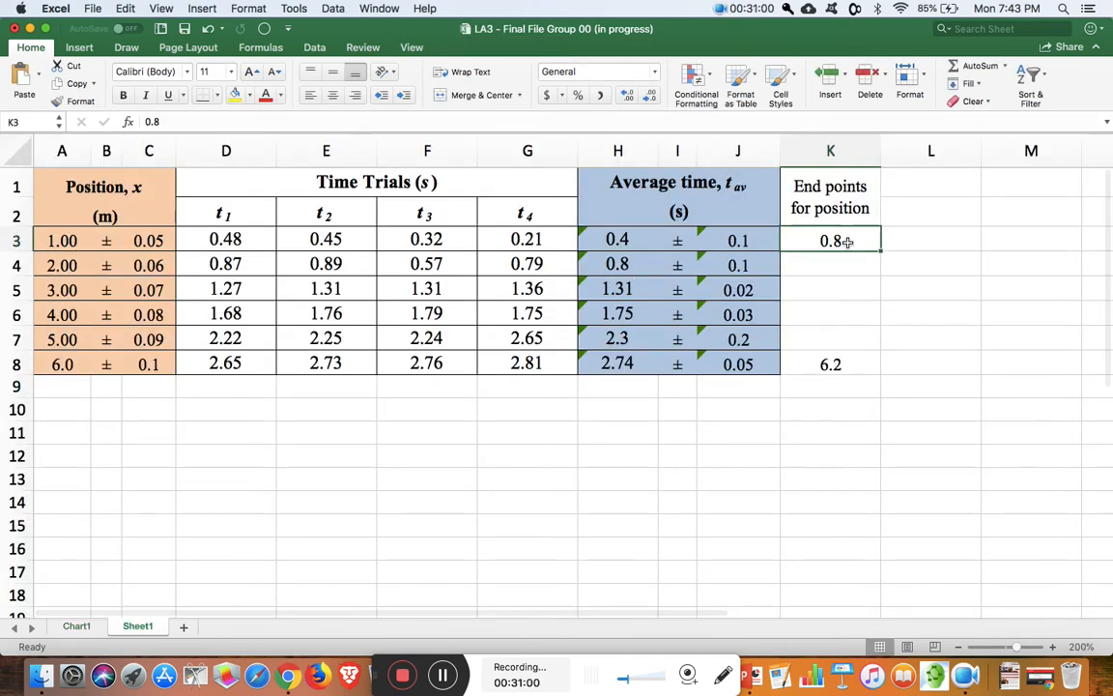
{"action": "type", "text": "0.75"}
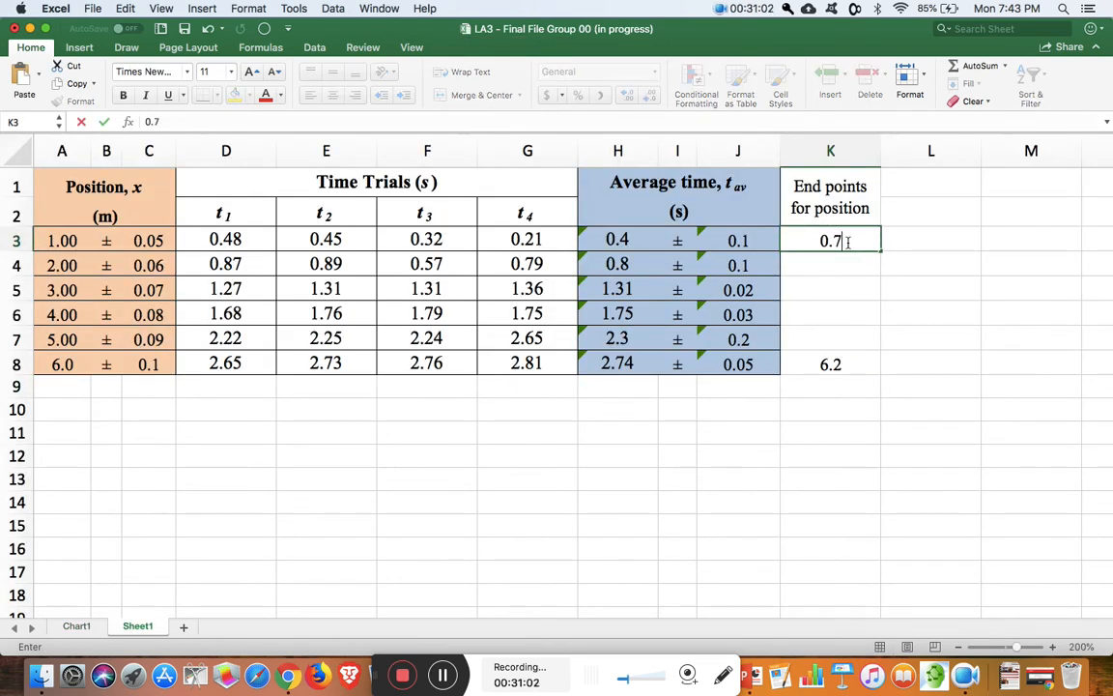
{"action": "left_click", "coordinate": [328, 437]}
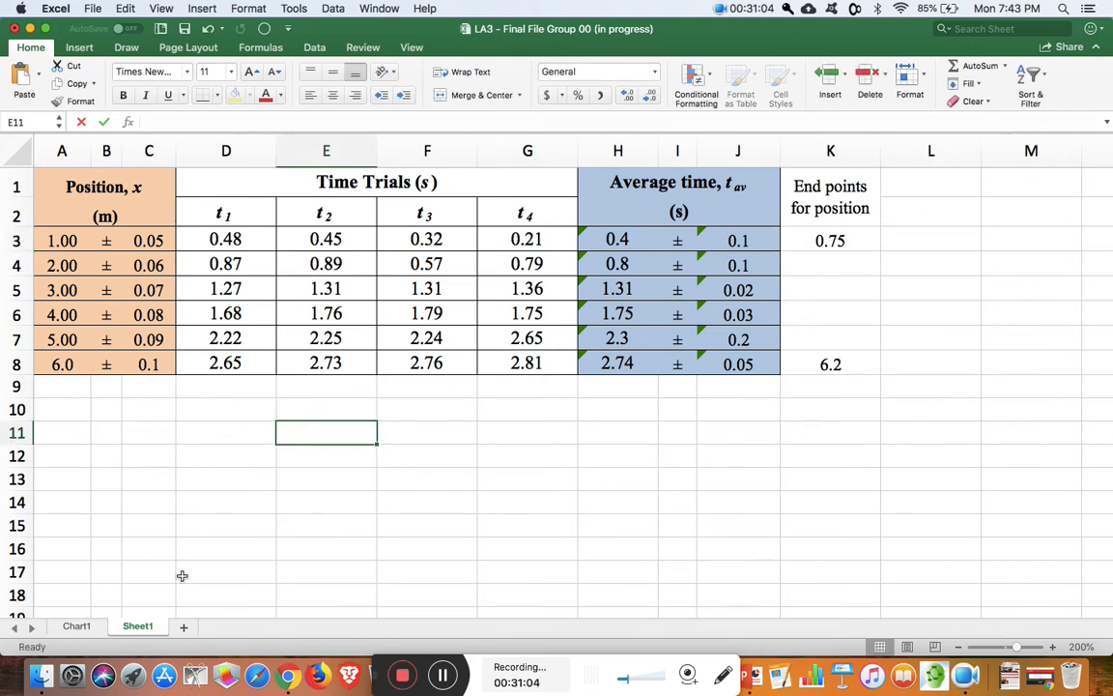
{"action": "left_click", "coordinate": [76, 626]}
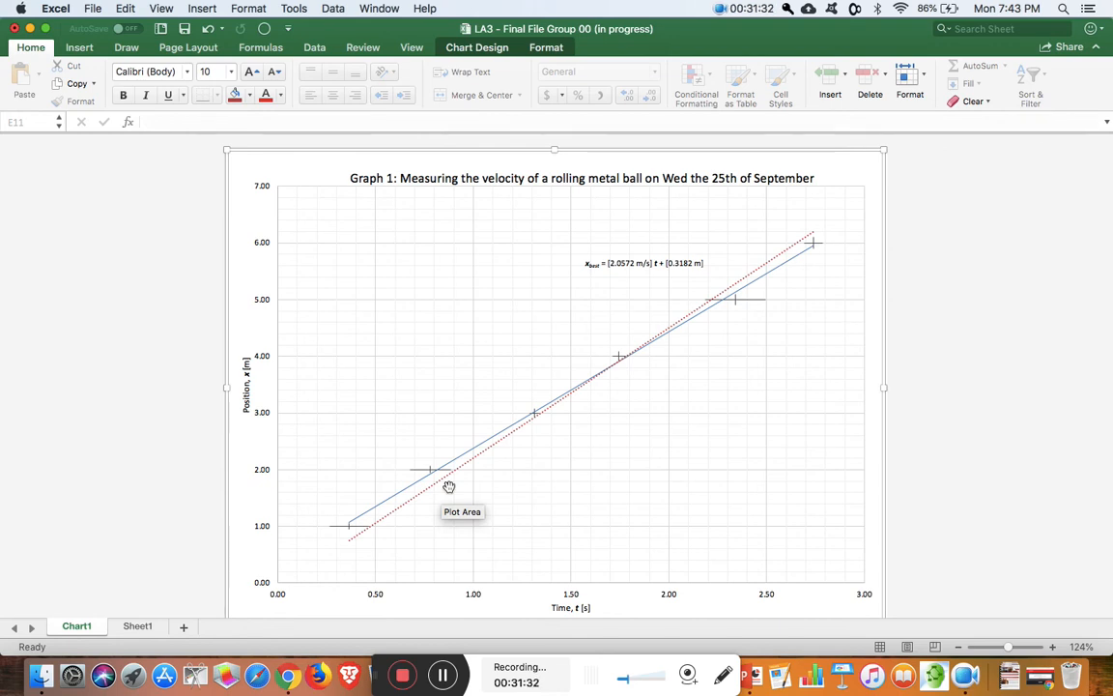
Display the equation of the red dotted error trendline and place its label in the empty area below the lines near 2.2 s
{"action": "double_click", "coordinate": [774, 261]}
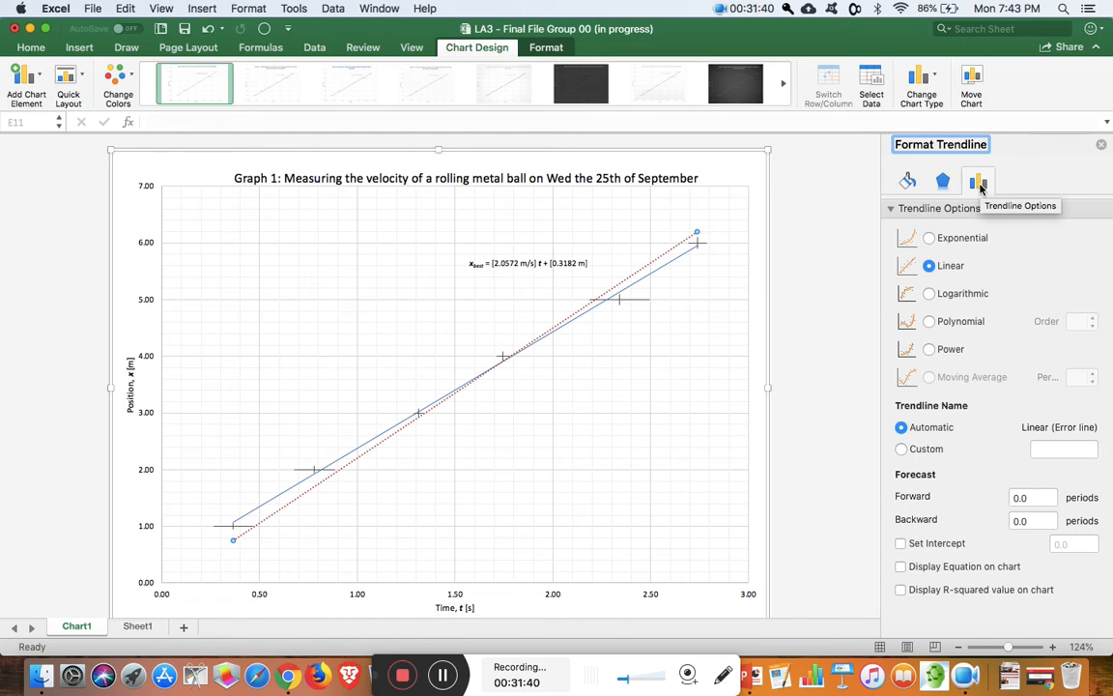
{"action": "left_click", "coordinate": [900, 567]}
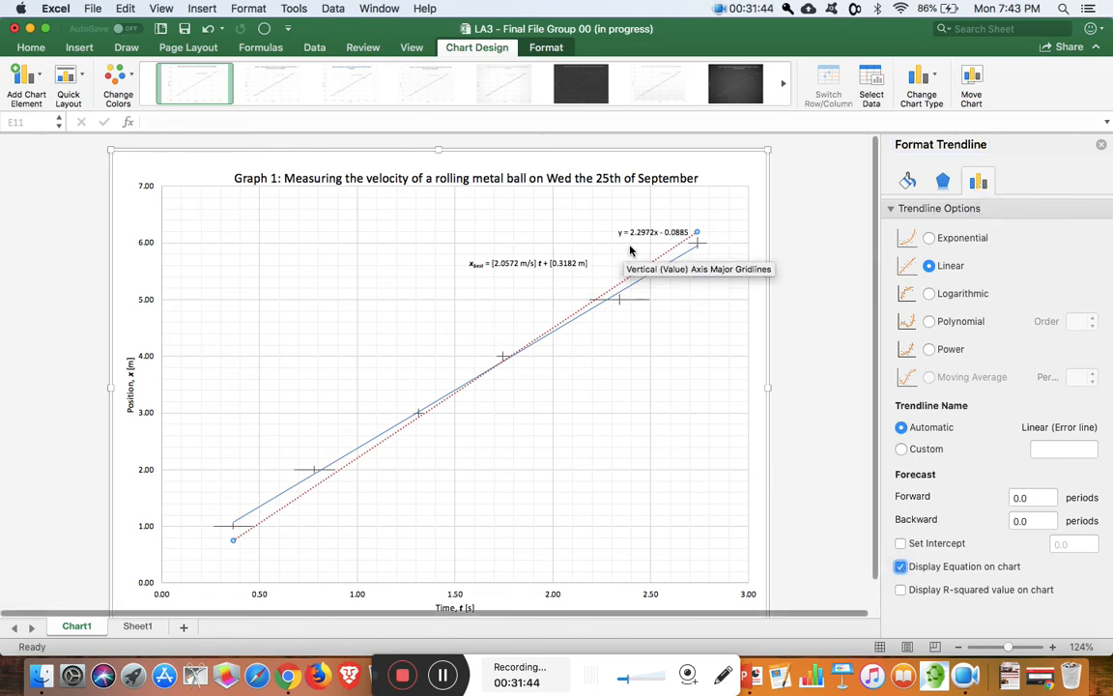
{"action": "left_click_drag", "start_coordinate": [640, 234], "coordinate": [574, 377]}
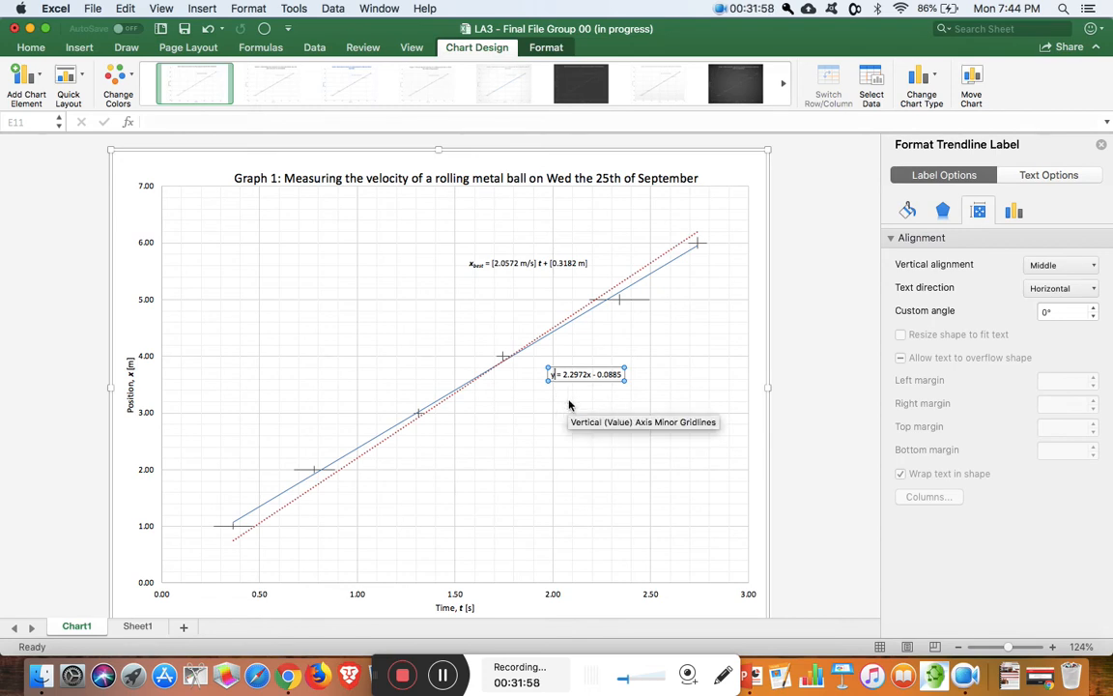
Replace the y in the error trendline's equation label with "xerror"
{"action": "key", "text": "Delete"}
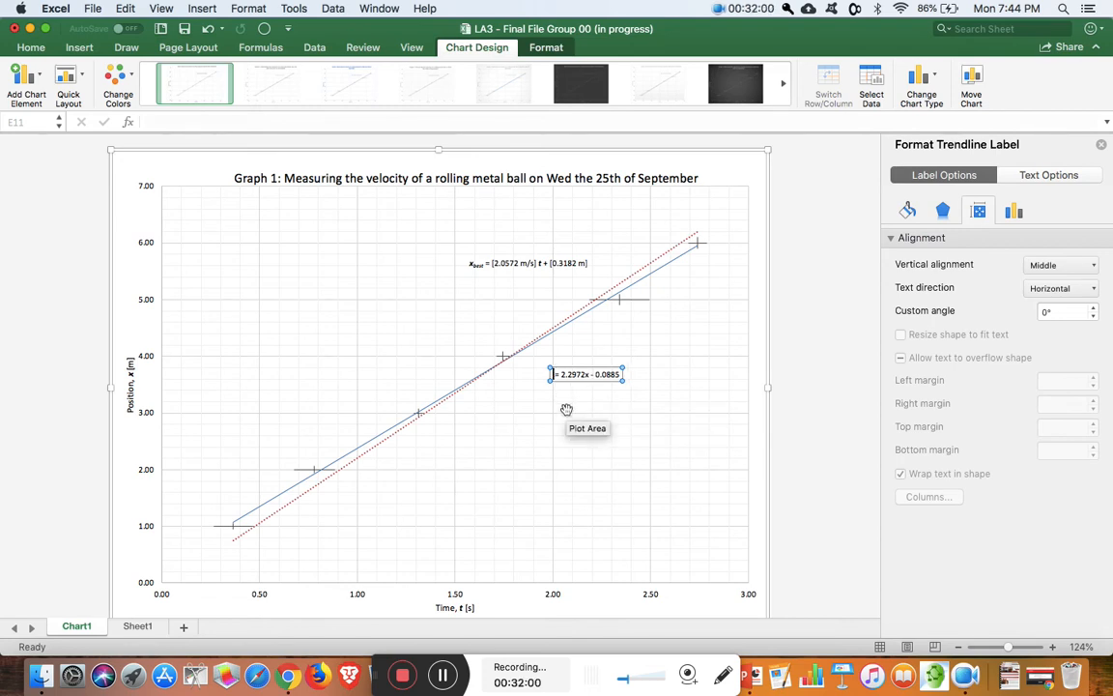
{"action": "type", "text": "x"}
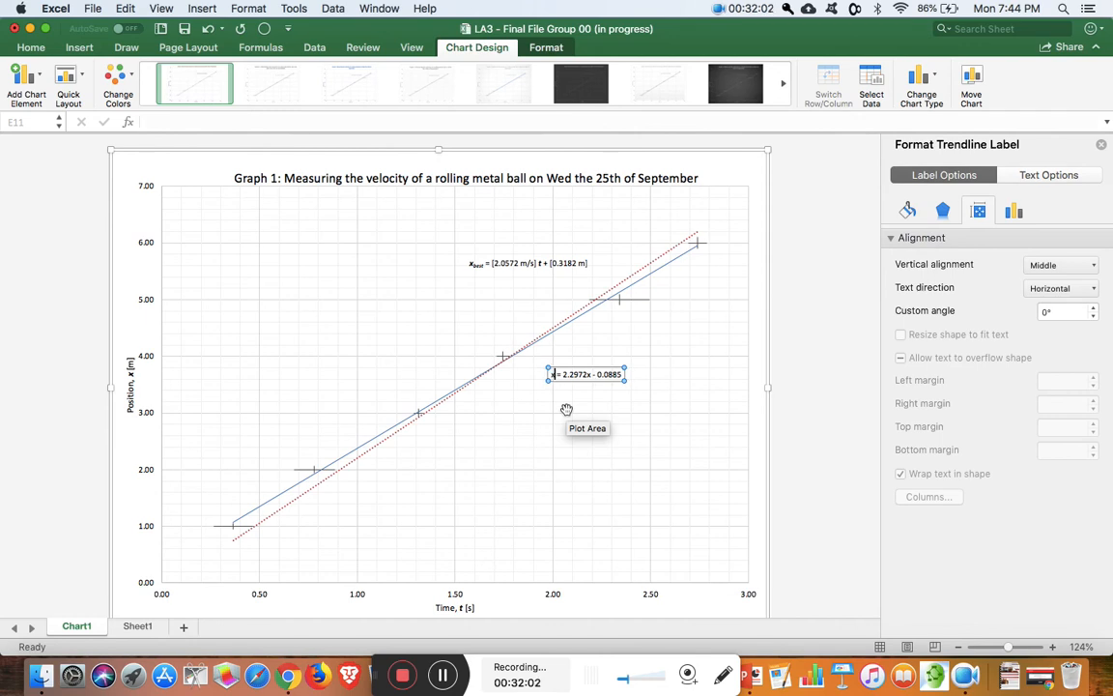
{"action": "type", "text": "e"}
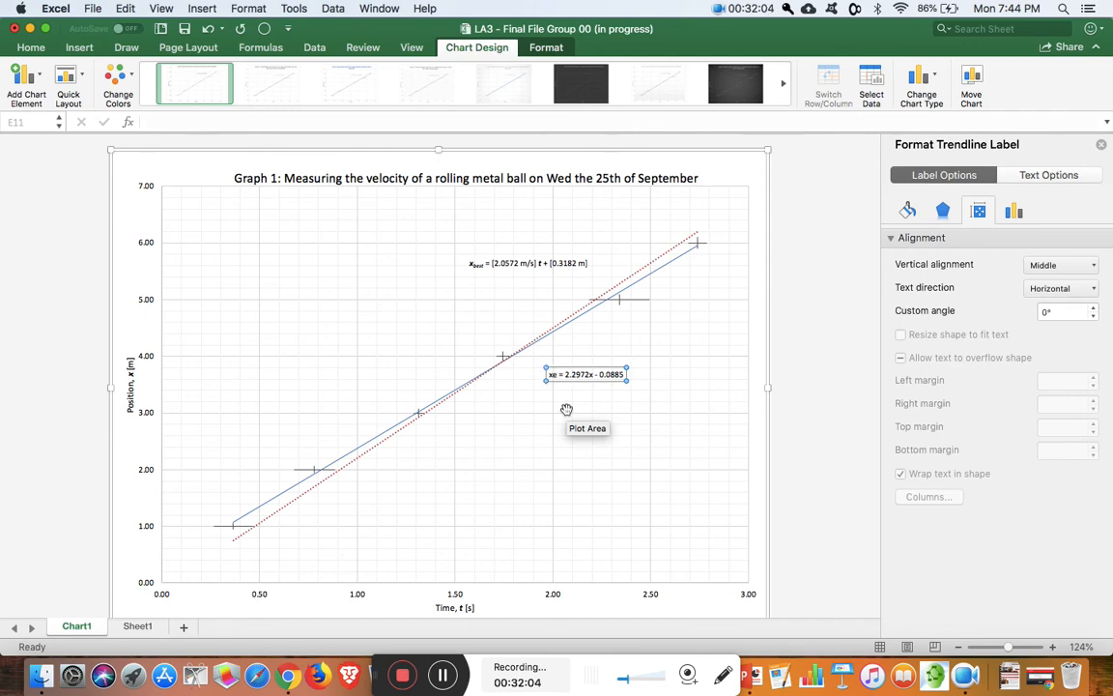
{"action": "type", "text": "rror"}
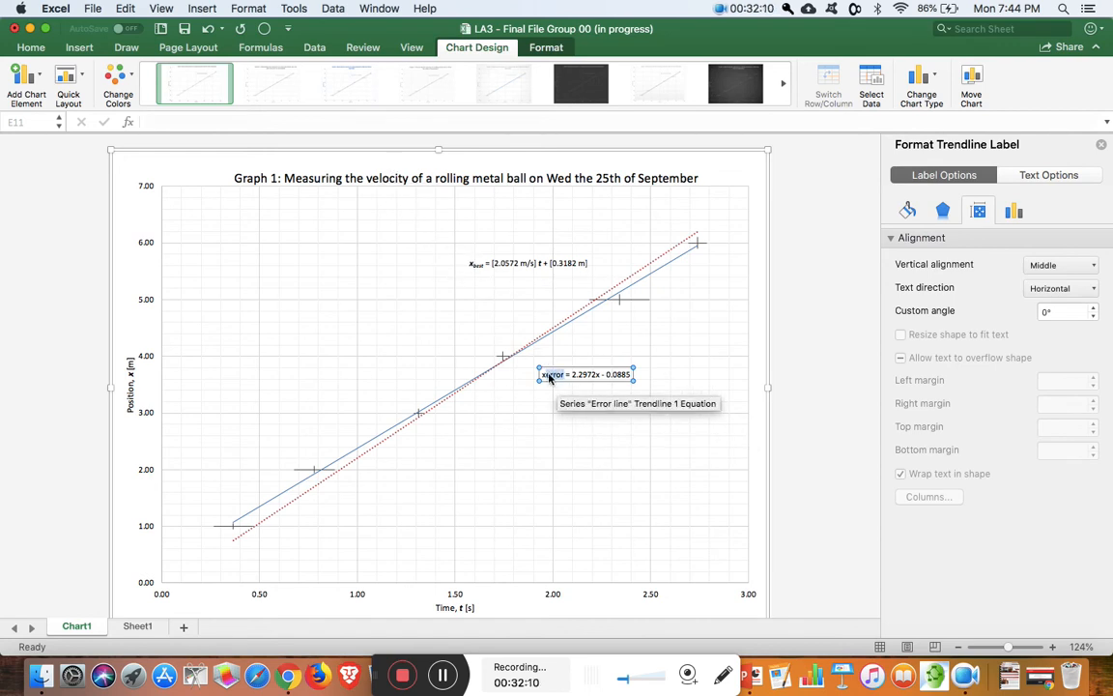
Format the word "error" in the error trendline's equation label as subscript
{"action": "right_click", "coordinate": [554, 380]}
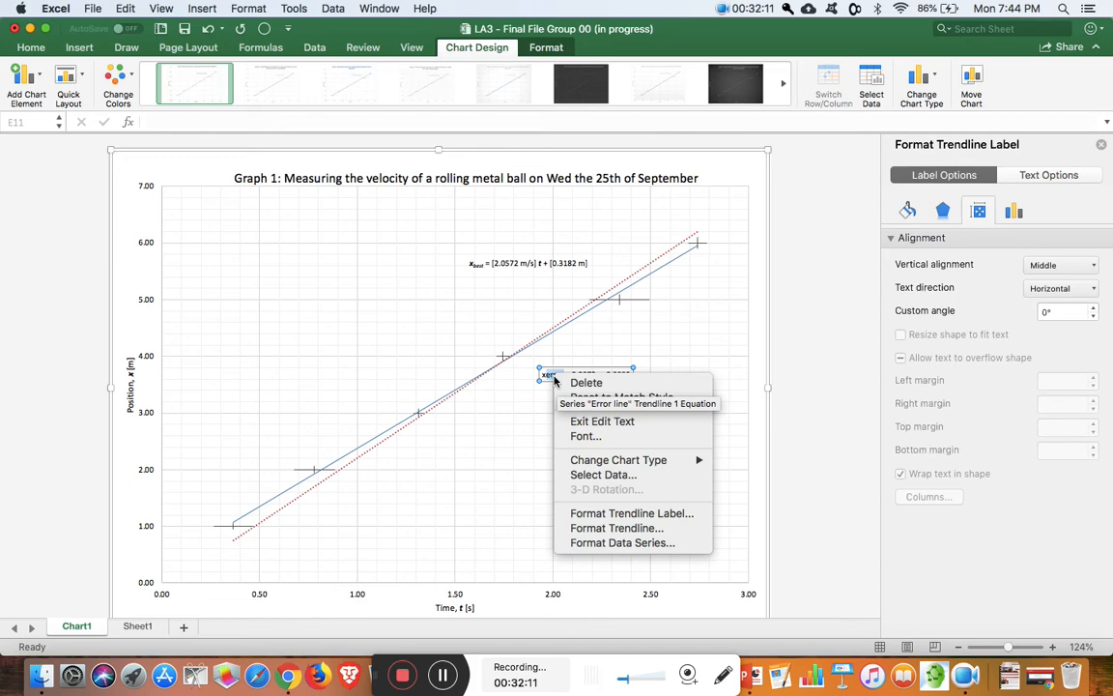
{"action": "left_click", "coordinate": [588, 438]}
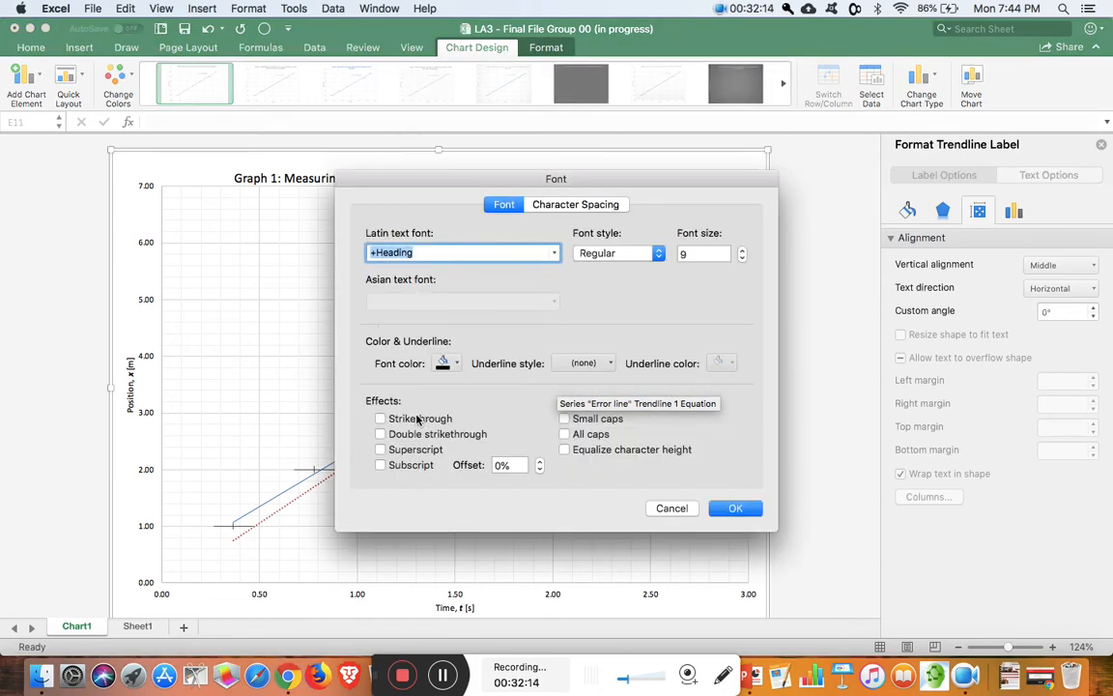
{"action": "left_click", "coordinate": [383, 466]}
{"action": "left_click", "coordinate": [732, 509]}
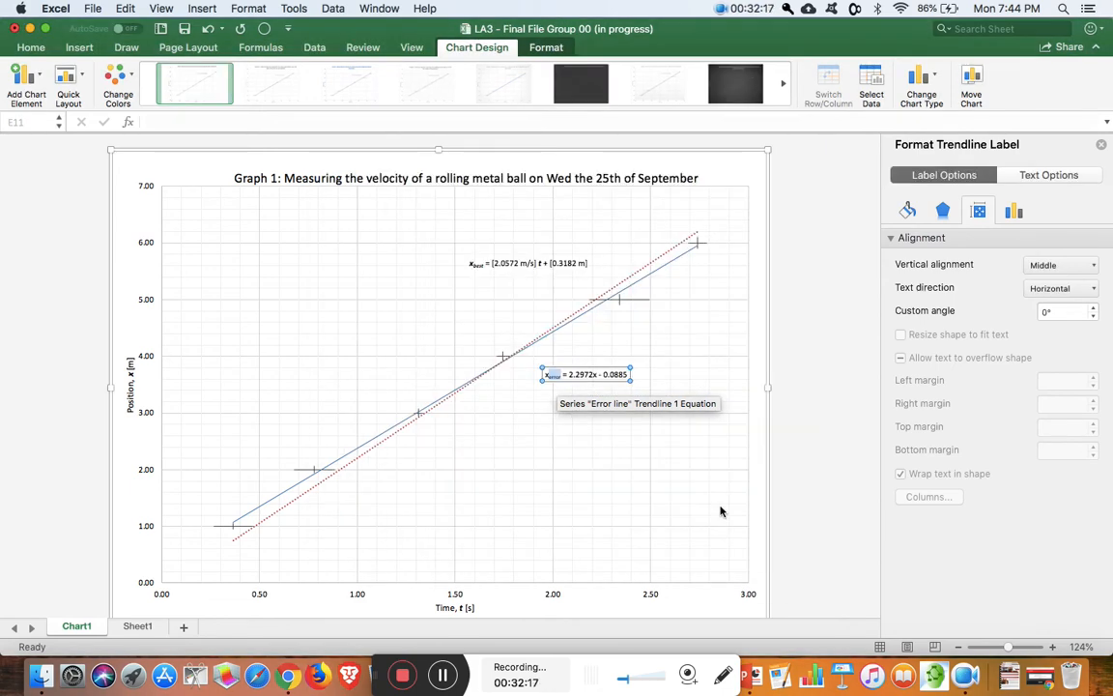
{"action": "left_click", "coordinate": [597, 375]}
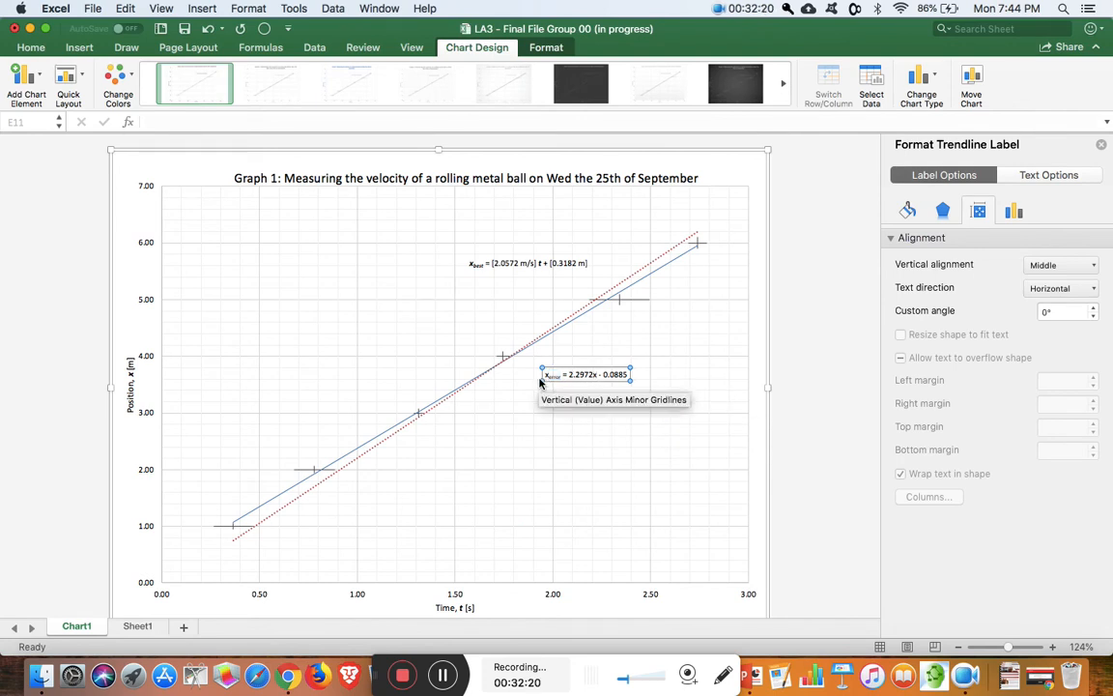
Replace the x after 2.2972 in the error trendline's equation label with a bold italic t
{"action": "key", "text": "BackSpace"}
{"action": "type", "text": "t"}
{"action": "left_click", "coordinate": [37, 50]}
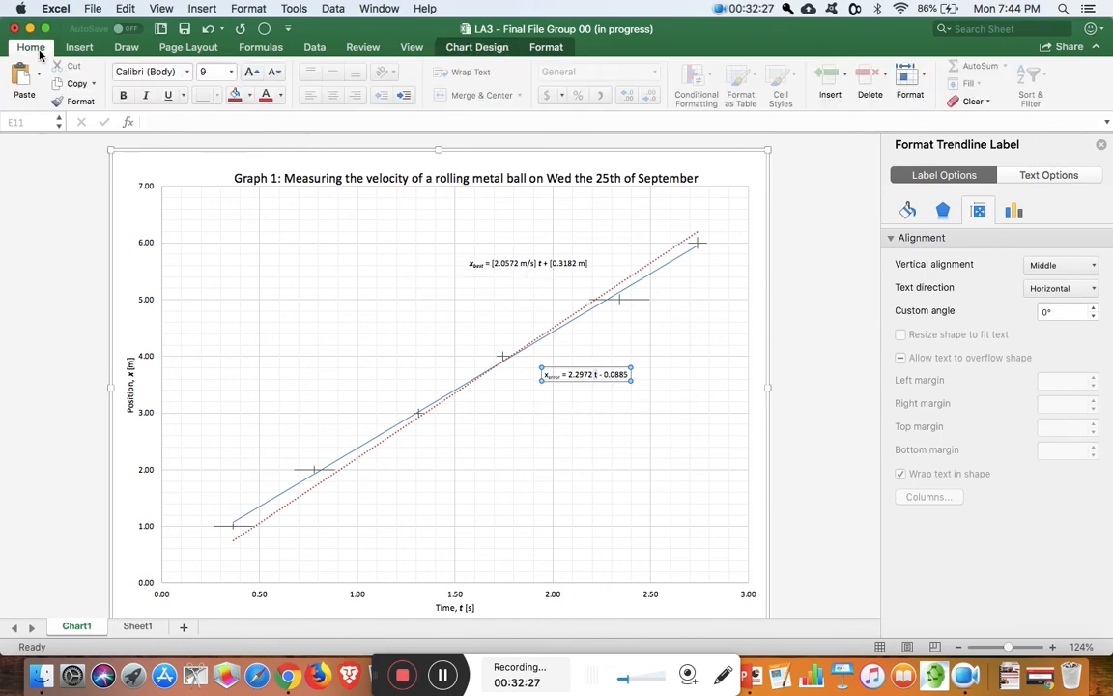
{"action": "left_click", "coordinate": [145, 97]}
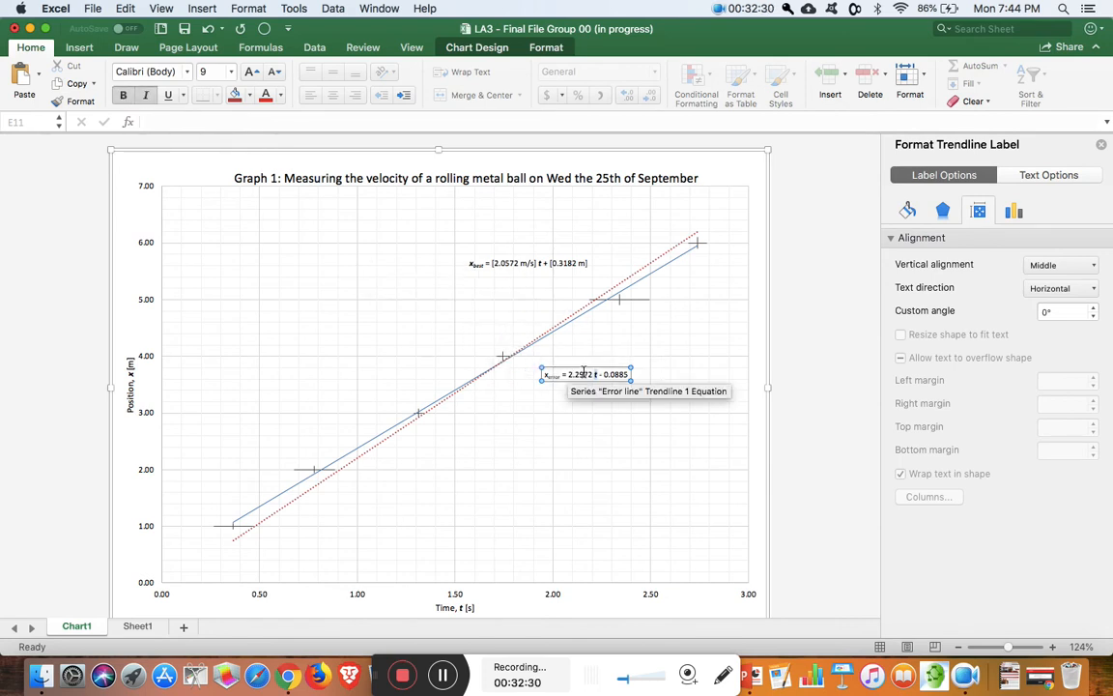
Format the "xerror" term in the error trendline's equation label as bold and italic
{"action": "left_click_drag", "start_coordinate": [561, 375], "coordinate": [533, 375]}
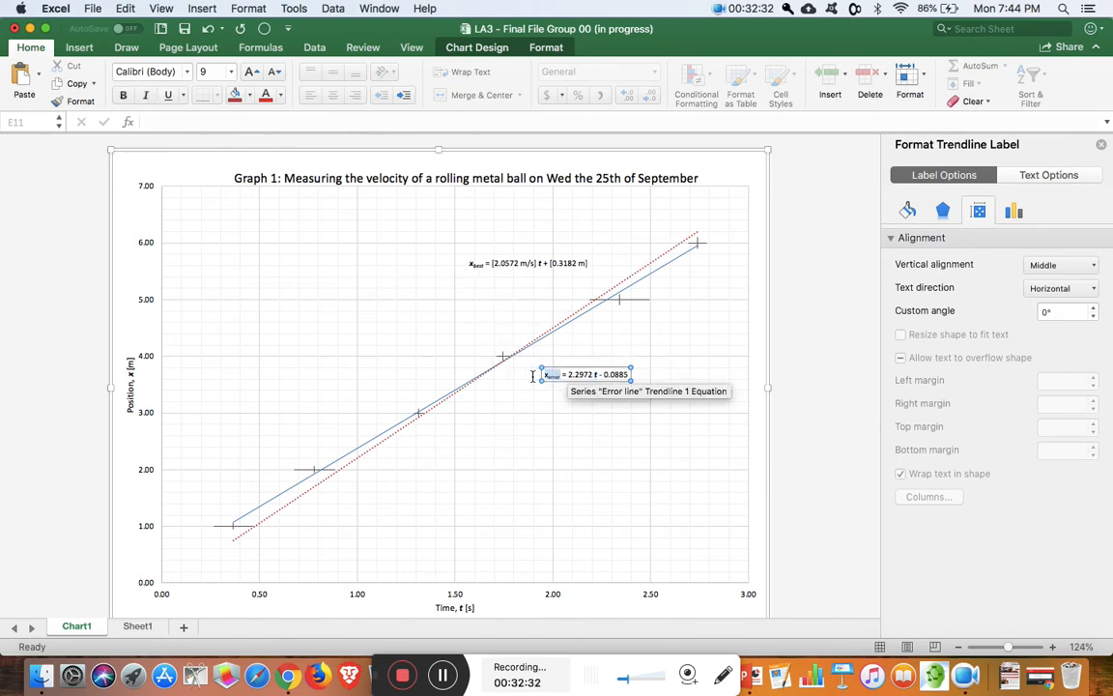
{"action": "left_click", "coordinate": [125, 93]}
{"action": "left_click", "coordinate": [144, 93]}
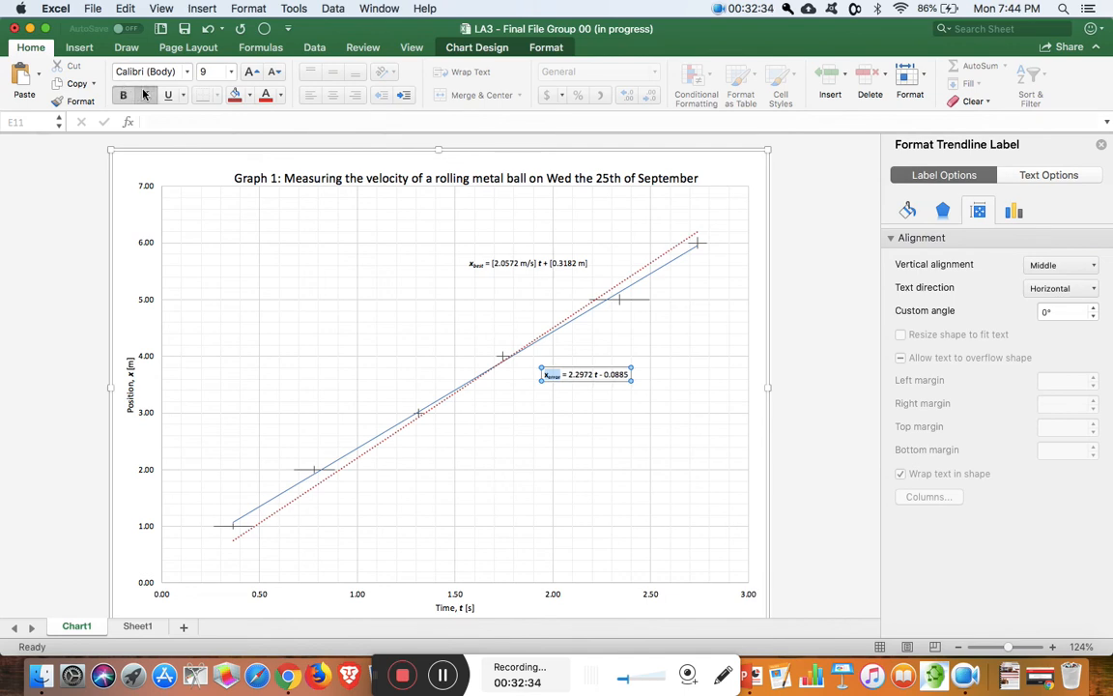
Bracket the error equation's coefficients and add their units, so the right side reads "[2.2972 m/s] t - [0.0885 m]"
{"action": "left_click", "coordinate": [569, 376]}
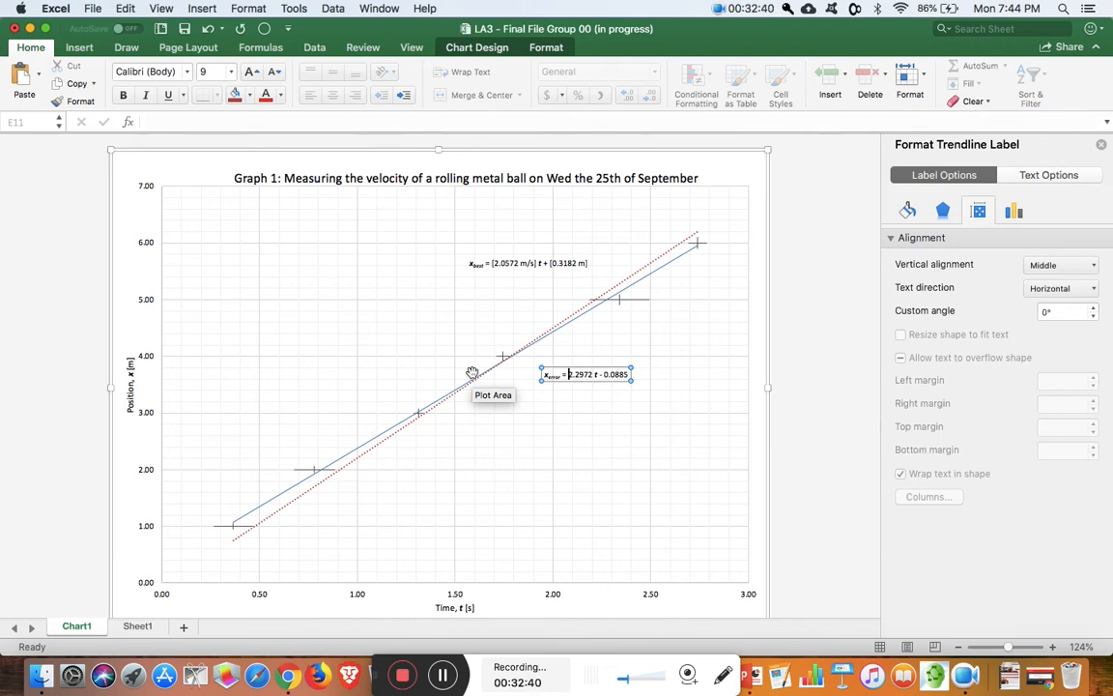
{"action": "type", "text": "["}
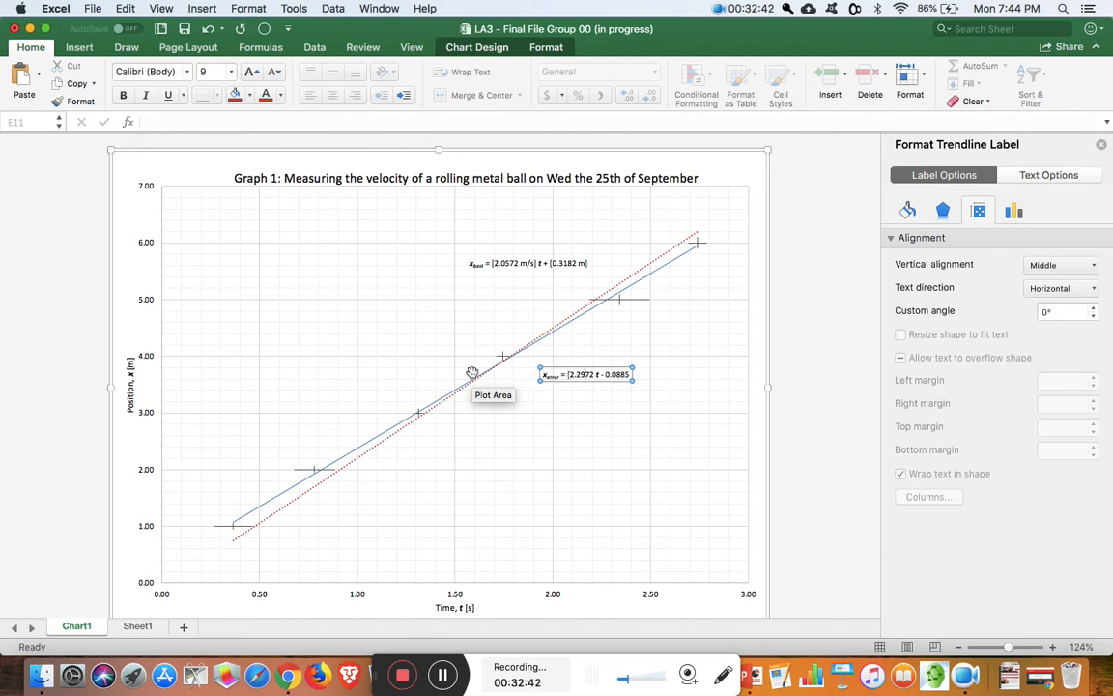
{"action": "type", "text": " m/s "}
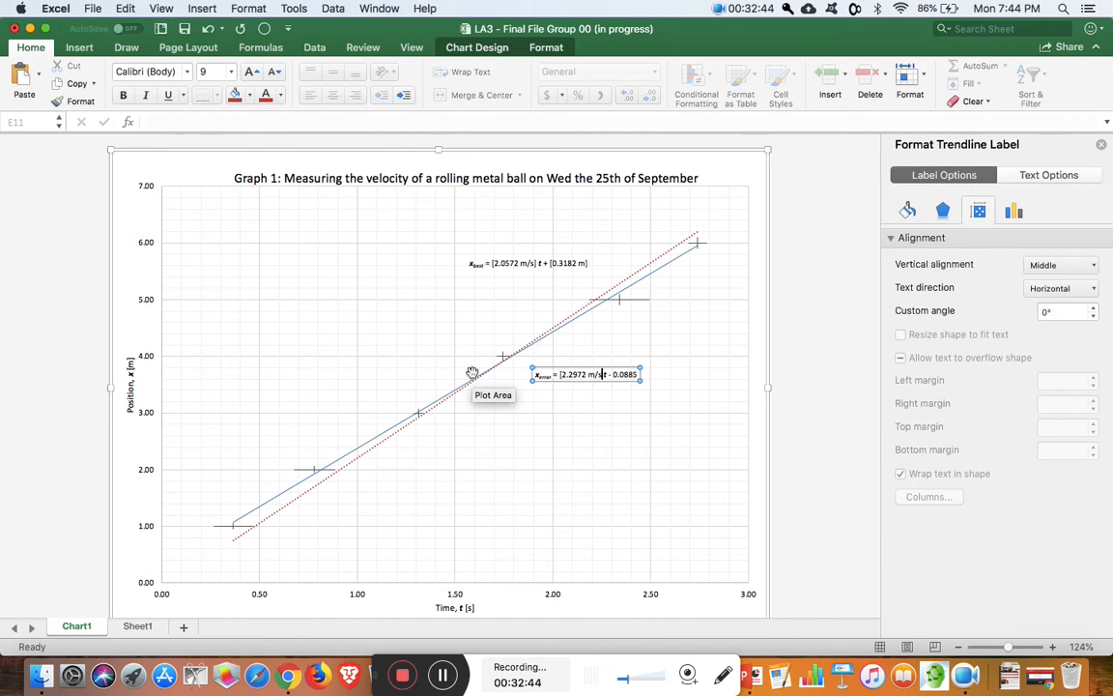
{"action": "type", "text": "]"}
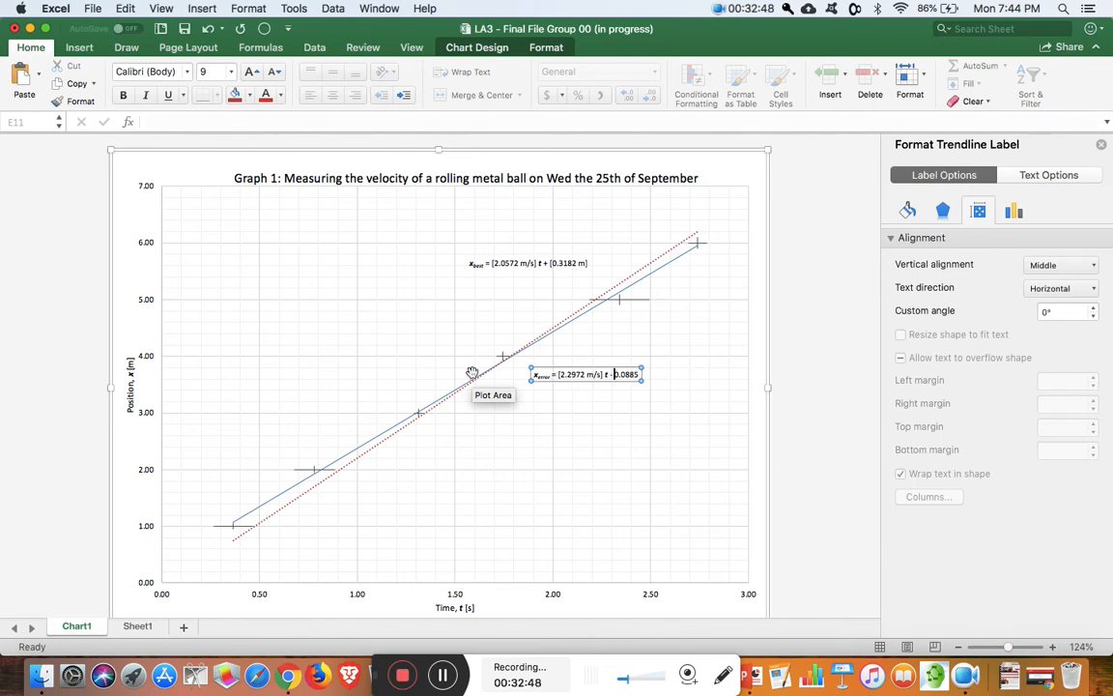
{"action": "type", "text": "["}
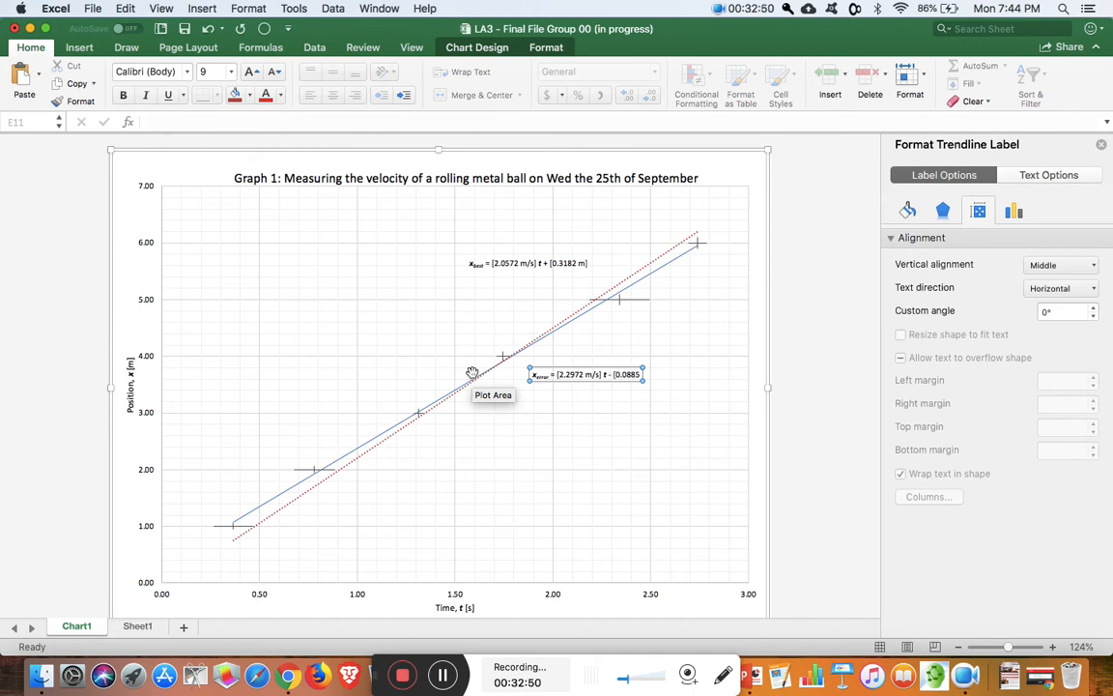
{"action": "key", "text": "Right"}
{"action": "key", "text": "Right"}
{"action": "key", "text": "Right"}
{"action": "type", "text": "m"}
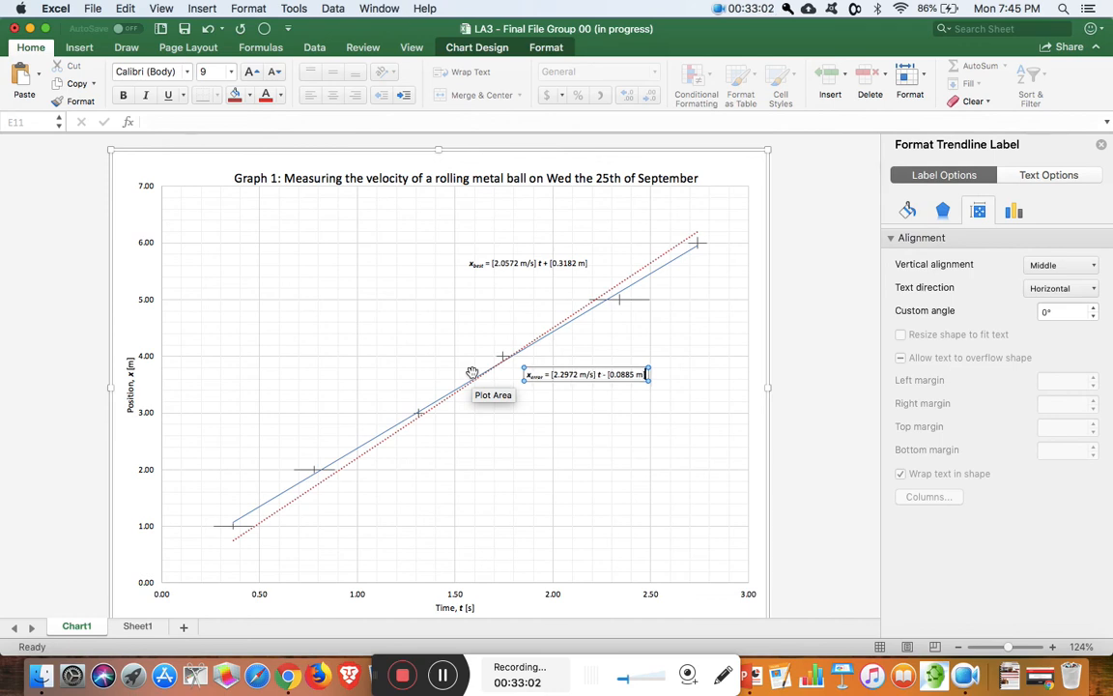
{"action": "left_click", "coordinate": [562, 441]}
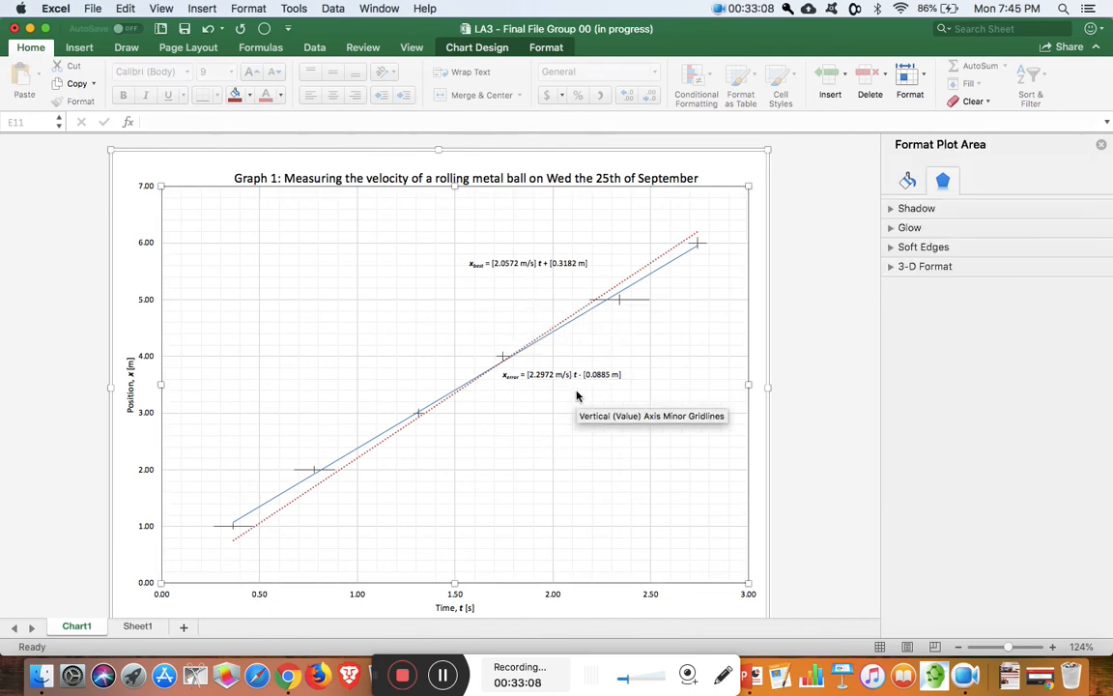
Reposition the error equation label in the empty area below the lines, near 2.2 s and 3.7 m
{"action": "left_click", "coordinate": [561, 376]}
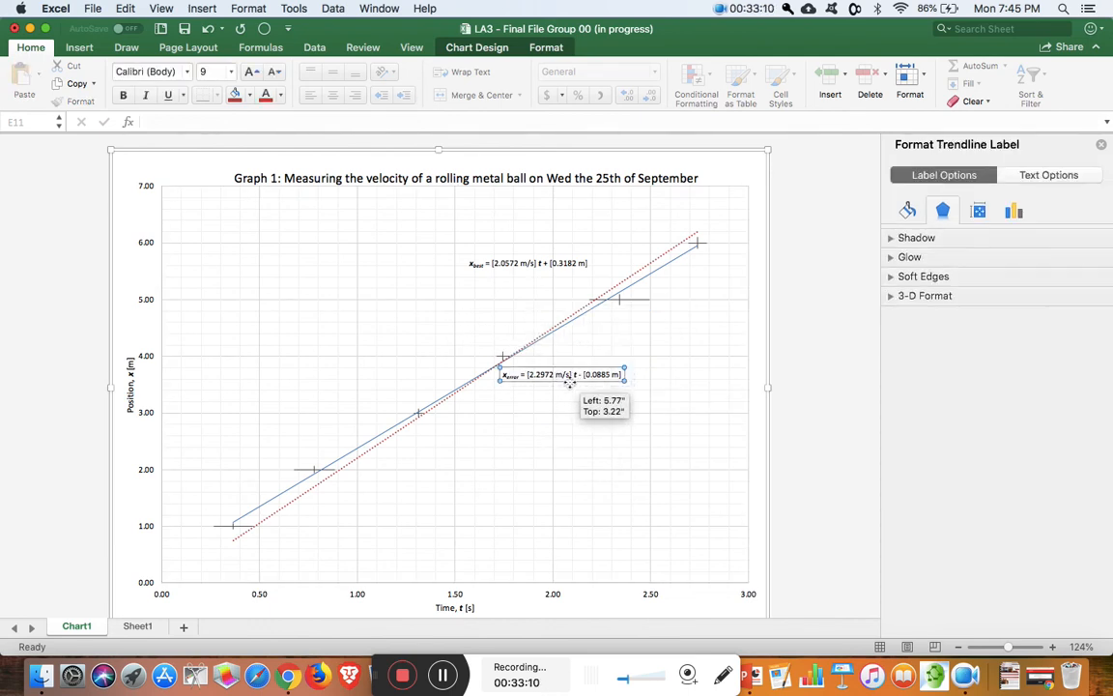
{"action": "left_click_drag", "start_coordinate": [570, 383], "coordinate": [580, 386]}
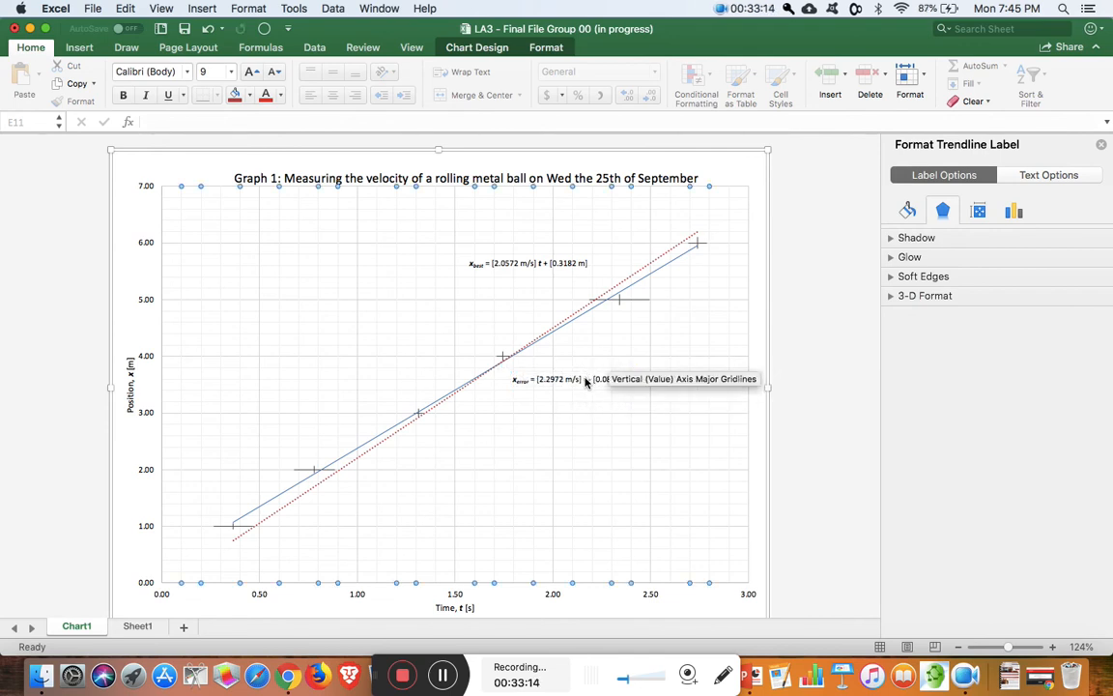
{"action": "left_click", "coordinate": [584, 378]}
{"action": "left_click", "coordinate": [585, 378]}
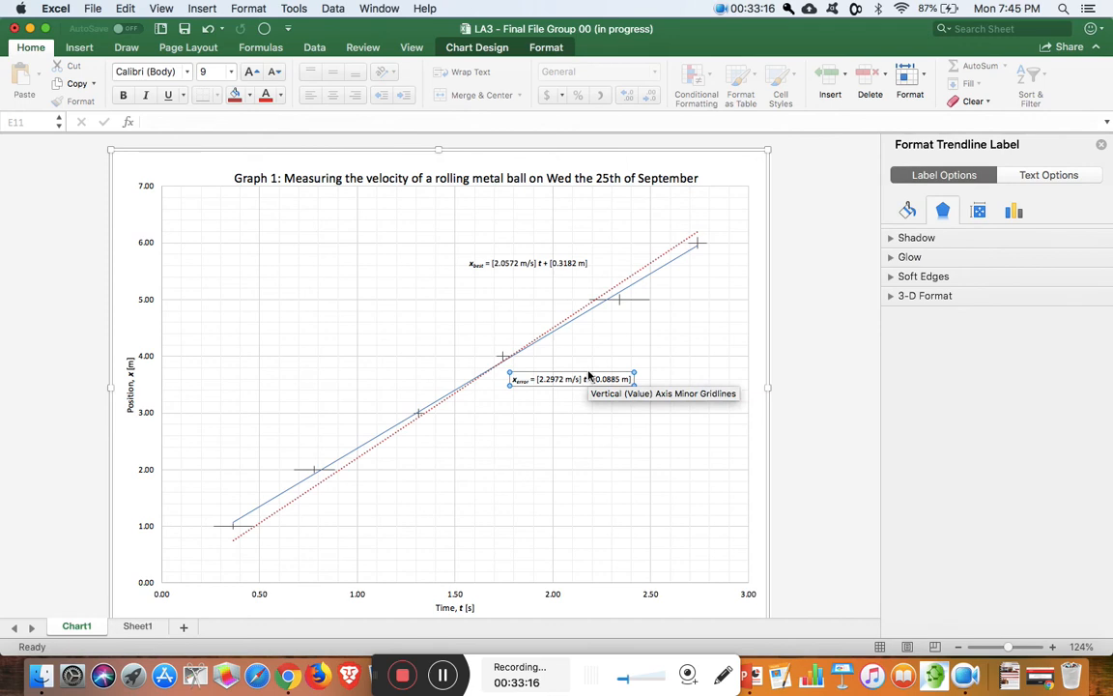
{"action": "left_click_drag", "start_coordinate": [588, 373], "coordinate": [629, 362]}
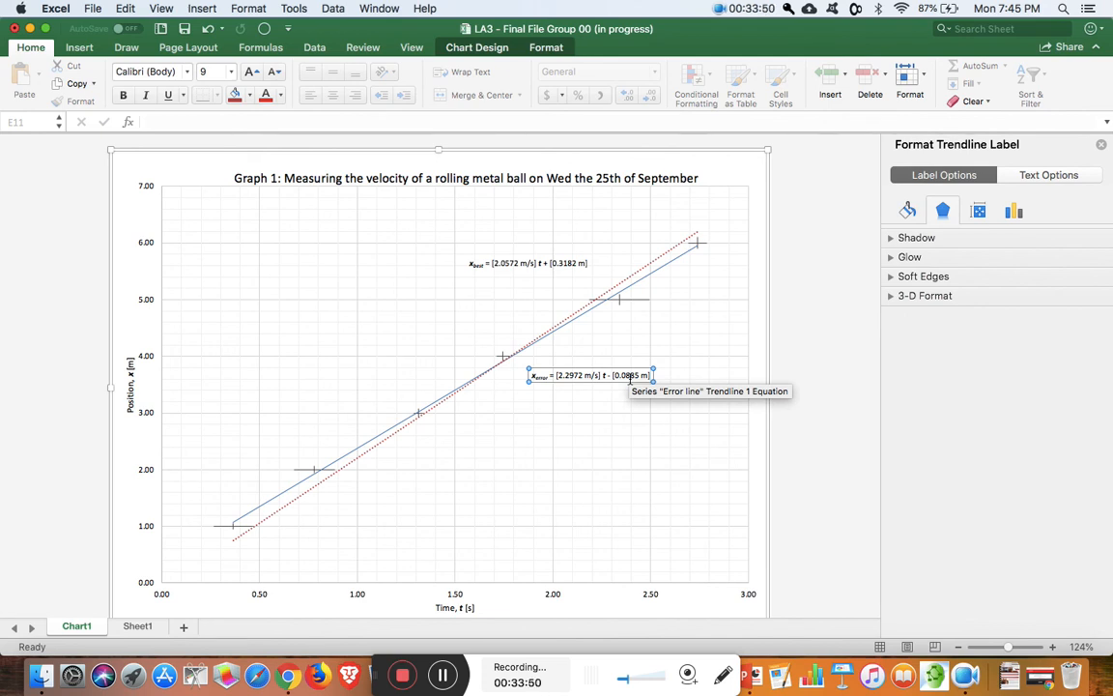
Set the whole chart title to Times New Roman at size 18
{"action": "left_click", "coordinate": [309, 183]}
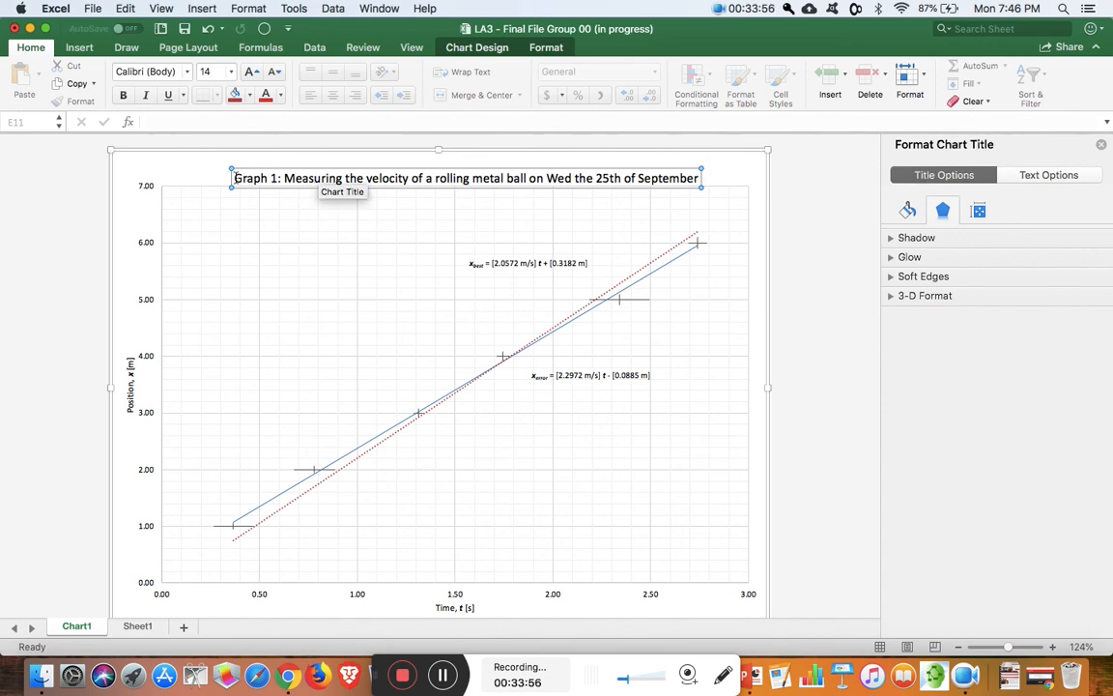
{"action": "left_click_drag", "start_coordinate": [234, 178], "coordinate": [677, 177]}
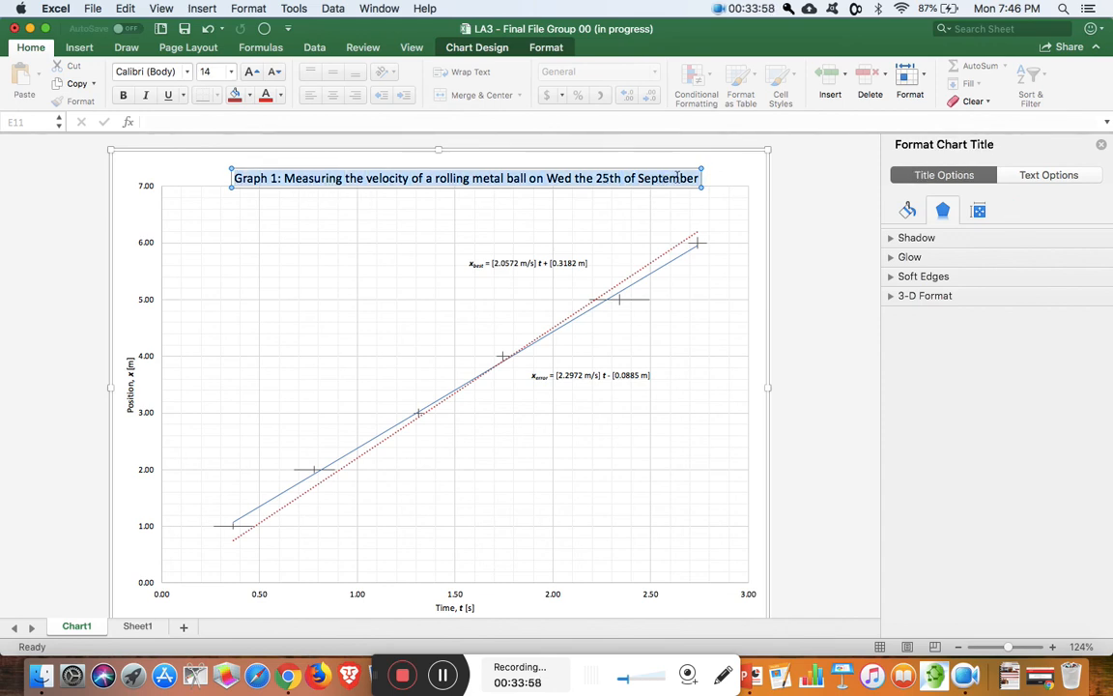
{"action": "left_click", "coordinate": [190, 76]}
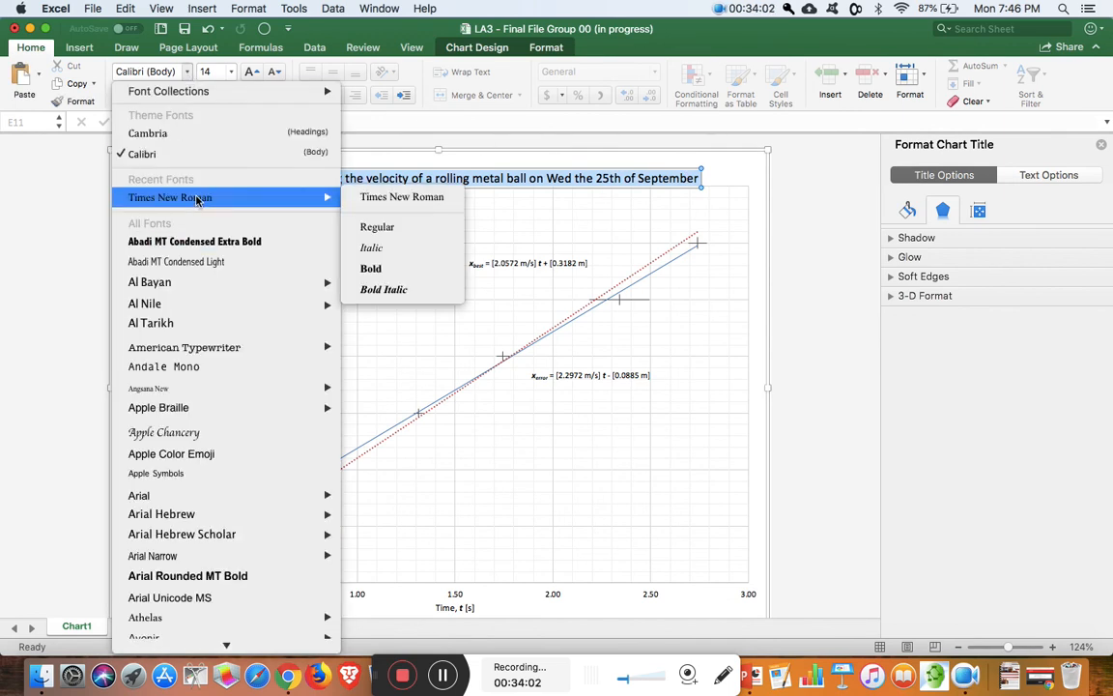
{"action": "left_click", "coordinate": [196, 199]}
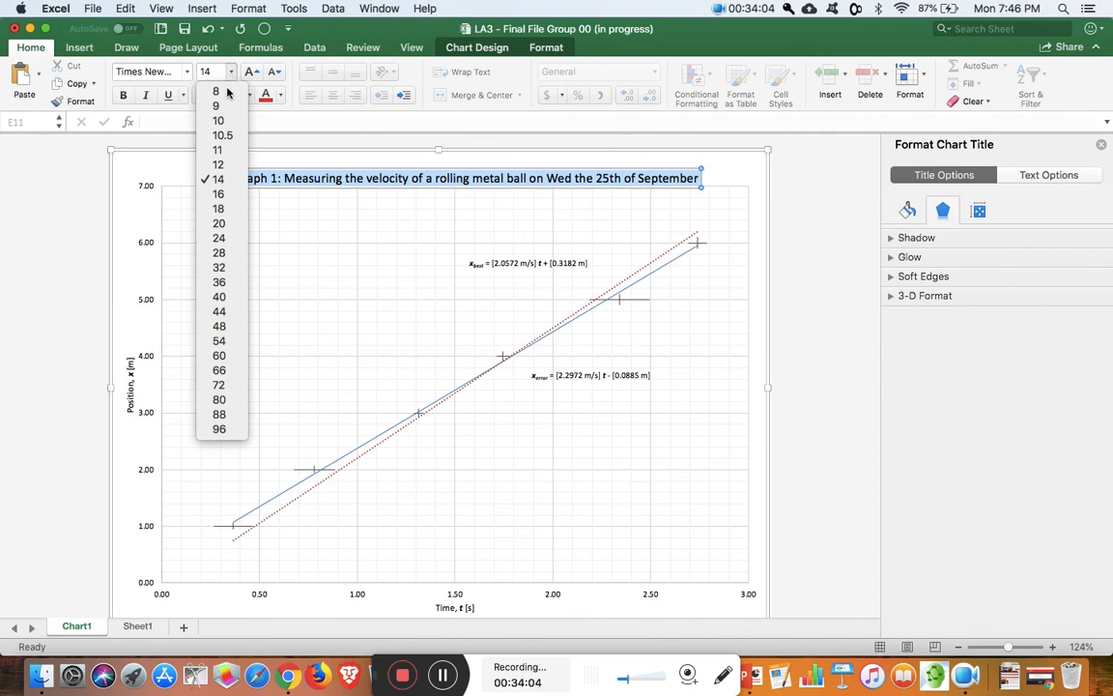
{"action": "left_click", "coordinate": [220, 209]}
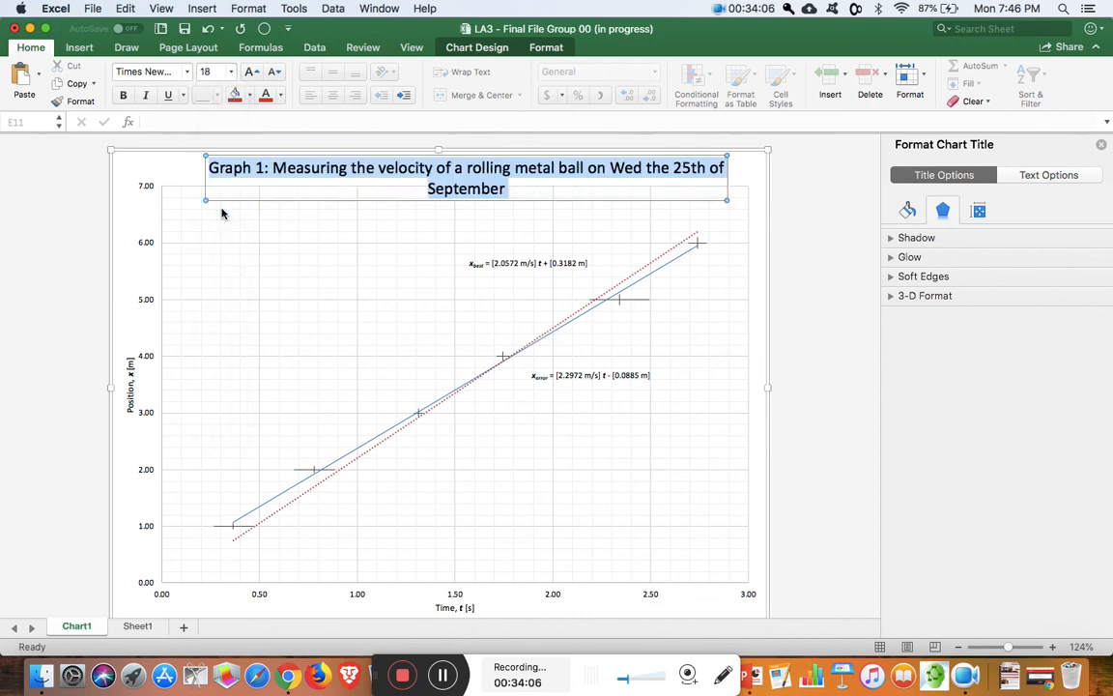
{"action": "left_click", "coordinate": [231, 72]}
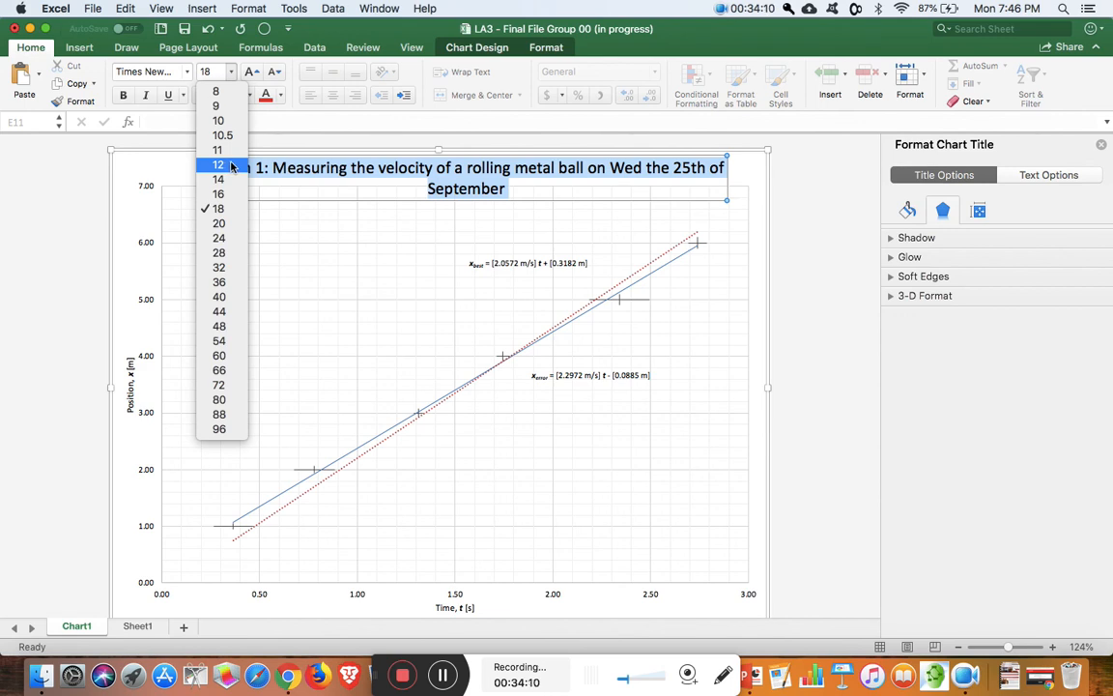
{"action": "left_click", "coordinate": [319, 196]}
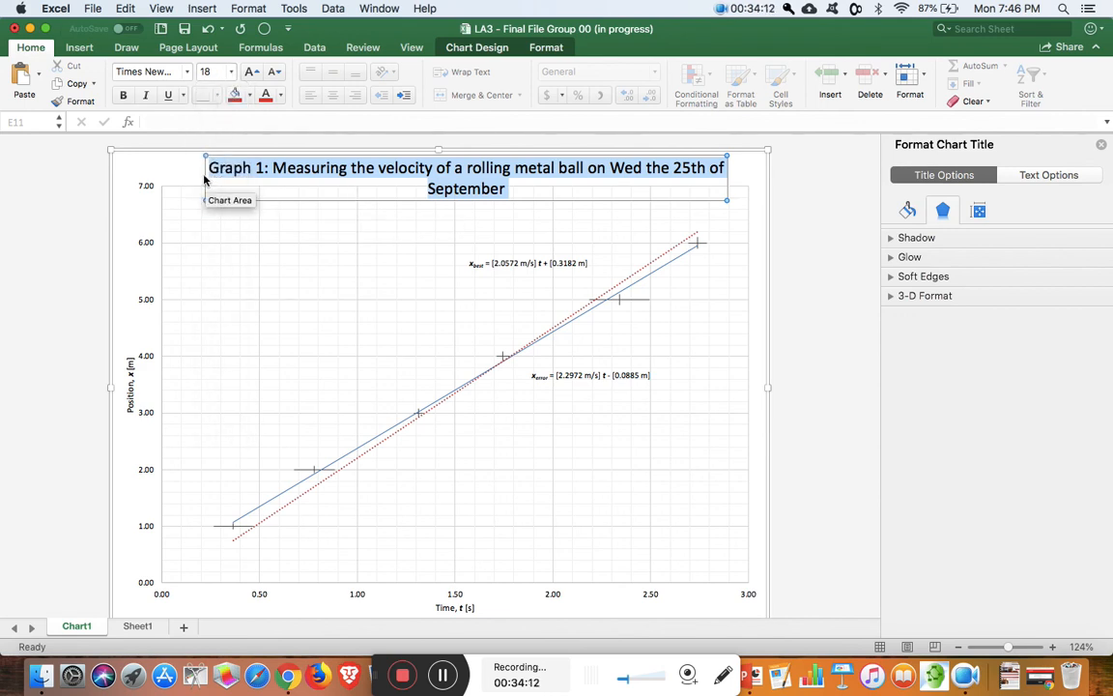
Move the chart title slightly lower and roughly centre it above the plot area
{"action": "left_click", "coordinate": [222, 172]}
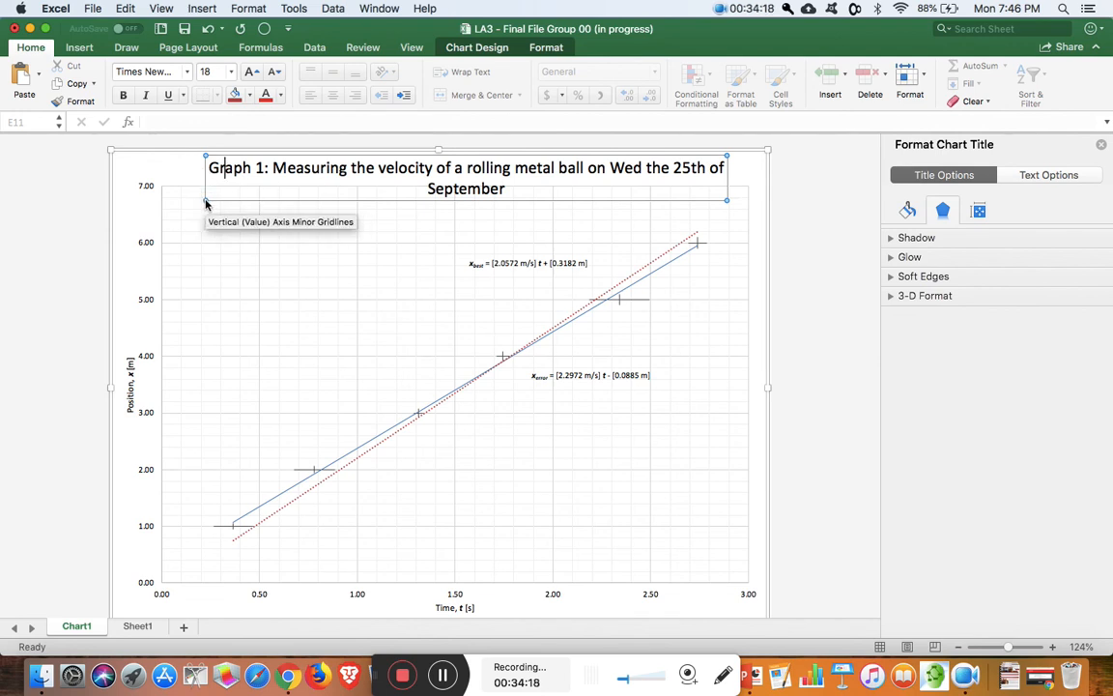
{"action": "left_click_drag", "start_coordinate": [197, 200], "coordinate": [204, 199]}
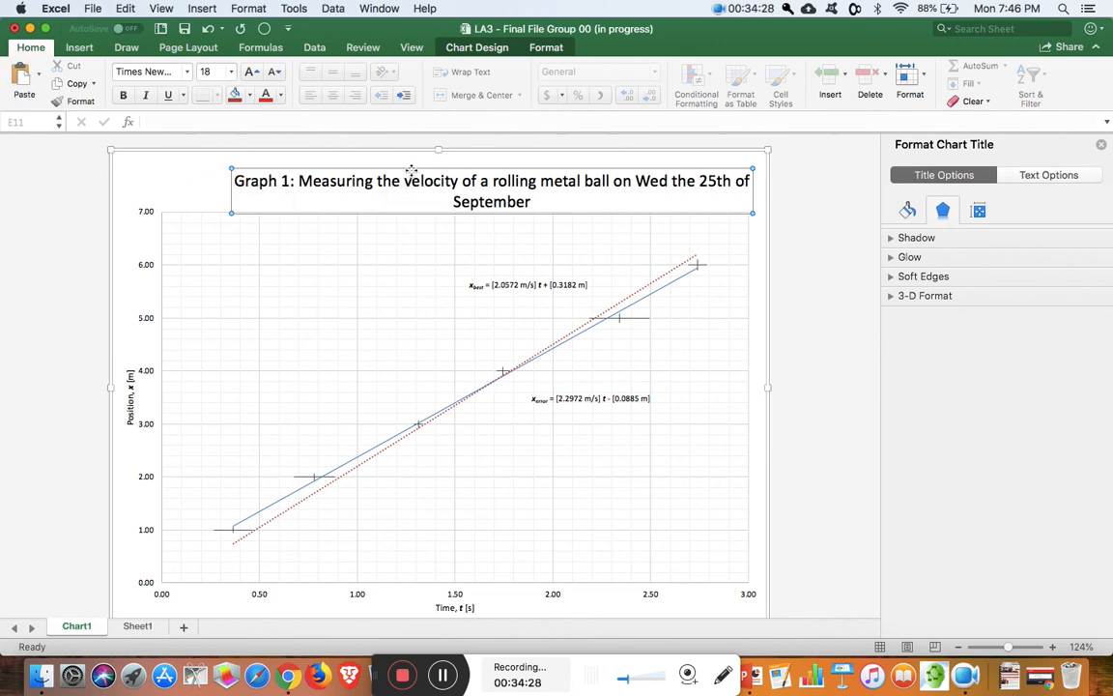
{"action": "left_click_drag", "start_coordinate": [411, 174], "coordinate": [394, 172]}
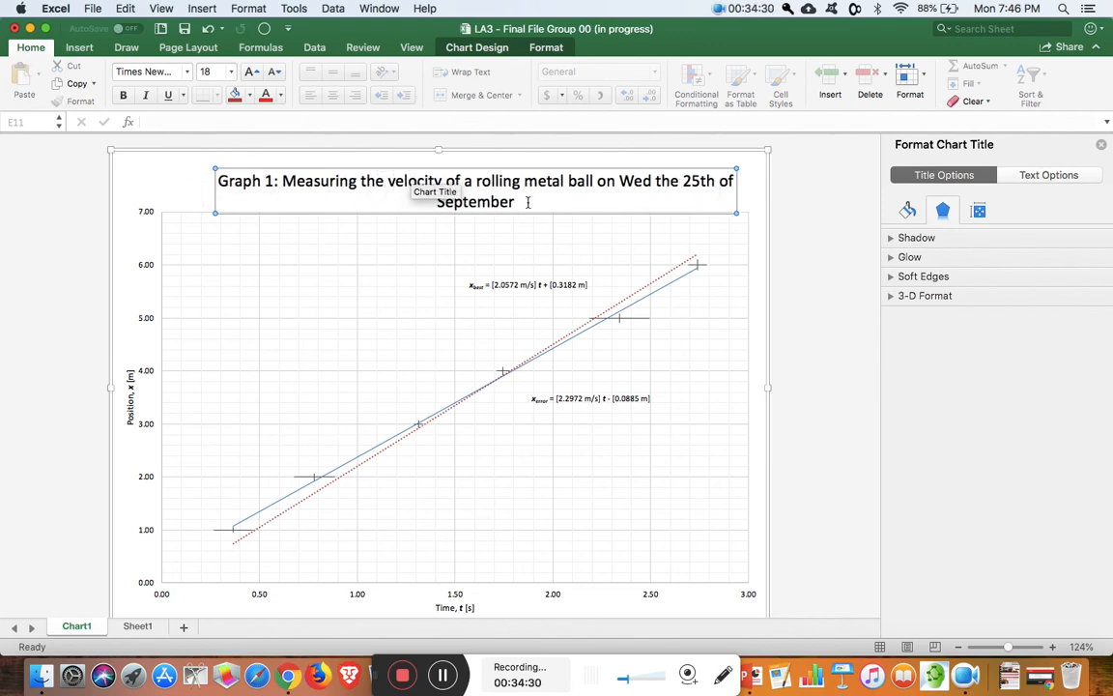
Try size 16 on the full chart title, and settle on font size 20
{"action": "left_click_drag", "start_coordinate": [528, 202], "coordinate": [228, 172]}
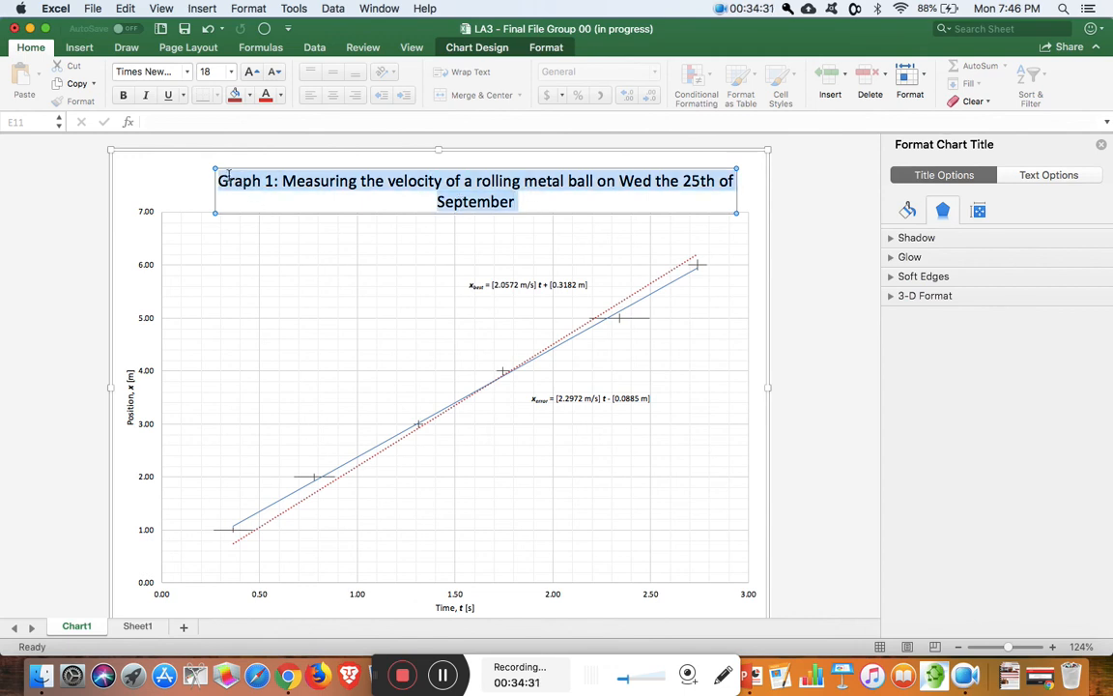
{"action": "left_click", "coordinate": [231, 71]}
{"action": "left_click", "coordinate": [239, 196]}
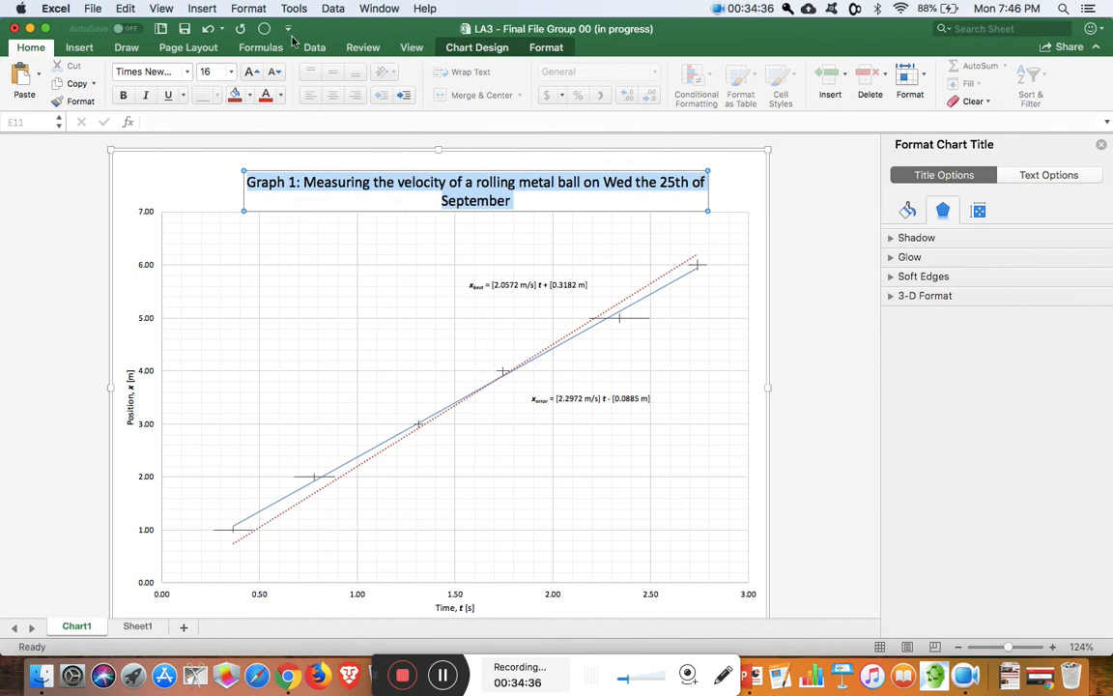
{"action": "left_click", "coordinate": [233, 72]}
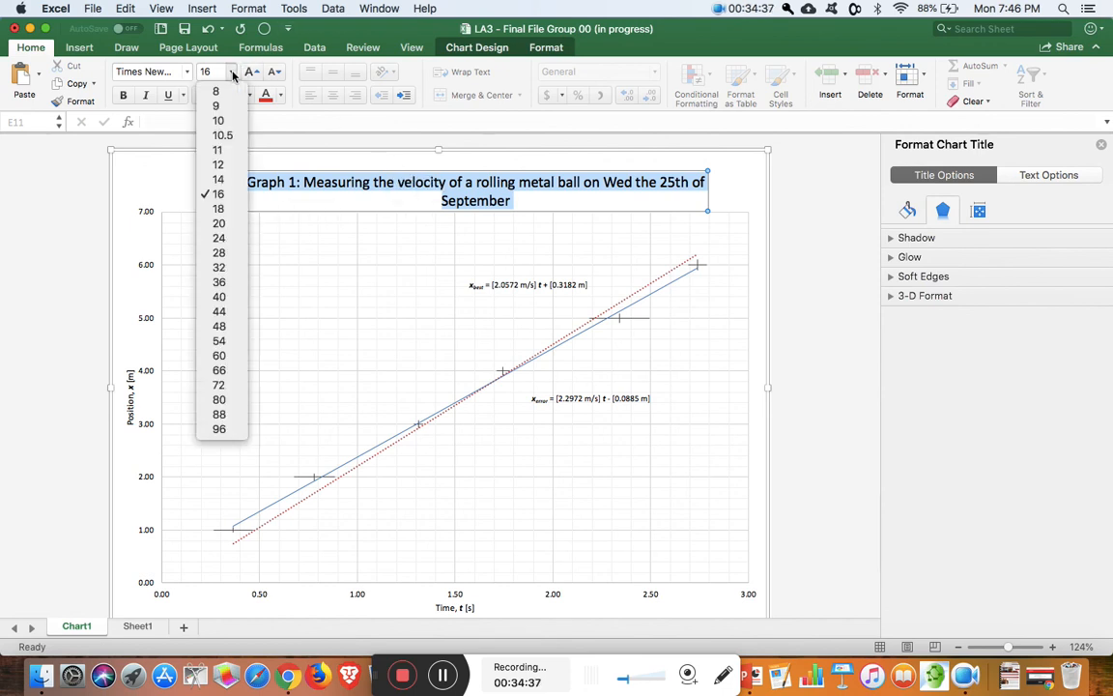
{"action": "left_click", "coordinate": [234, 223]}
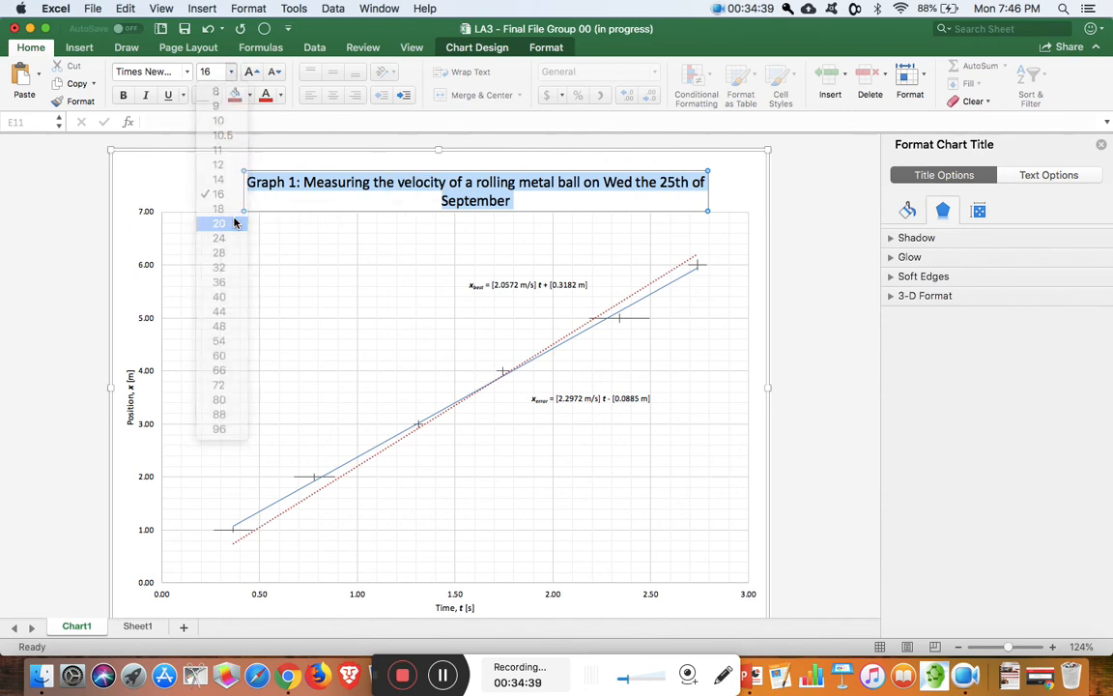
Break the chart title after "ball" so "on Wed the 25th of September" starts the second line, and reposition the title
{"action": "left_click", "coordinate": [640, 181]}
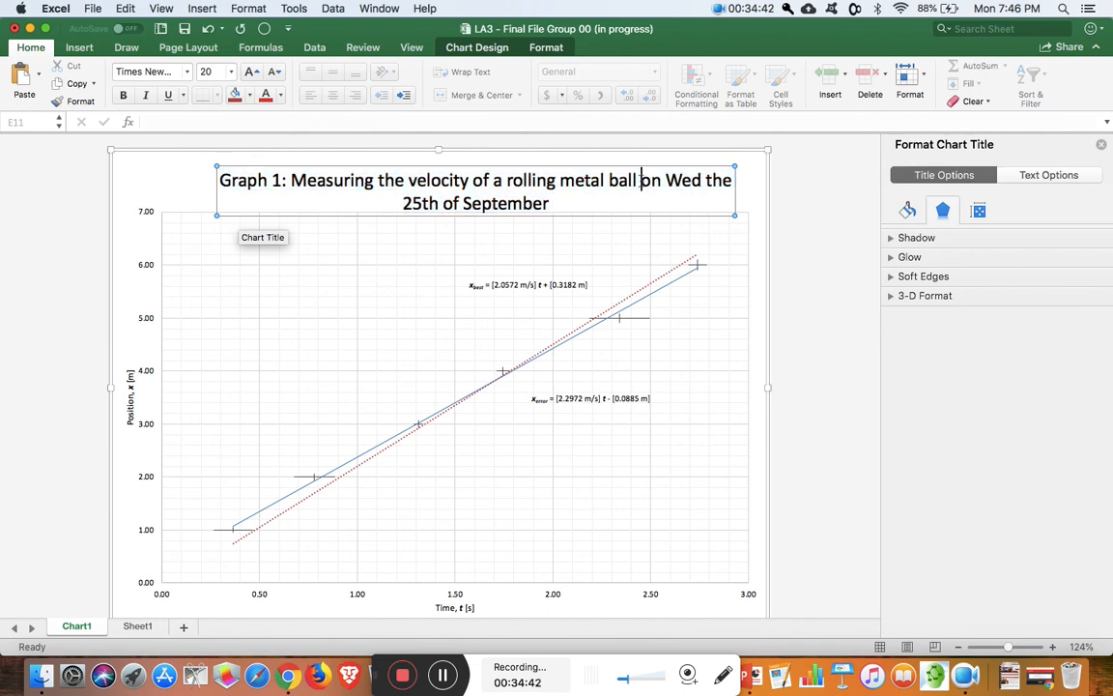
{"action": "key", "text": "Return"}
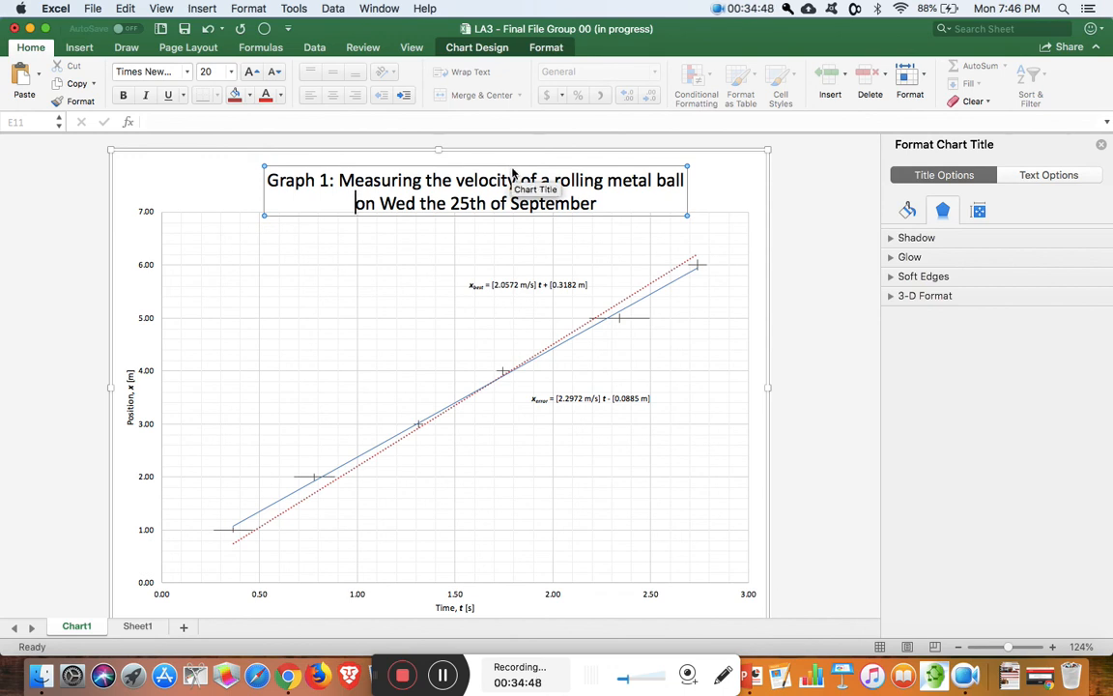
{"action": "left_click", "coordinate": [343, 355]}
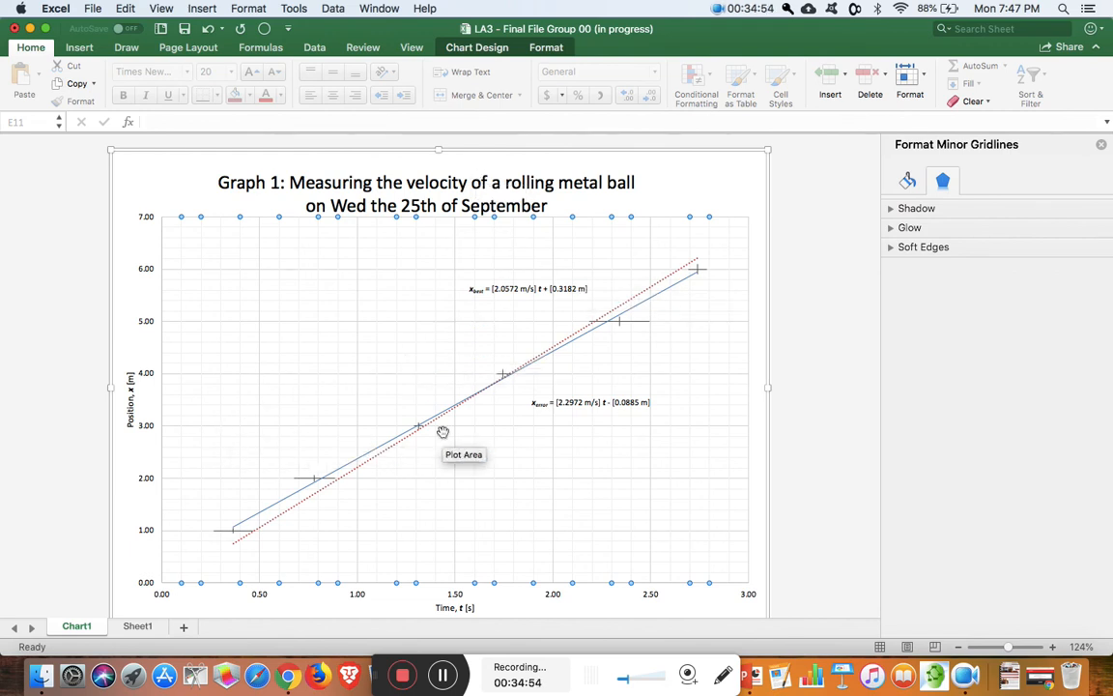
Set the whole error line equation to Times New Roman at size 14 and move it lower, clear of the lines
{"action": "left_click", "coordinate": [537, 404]}
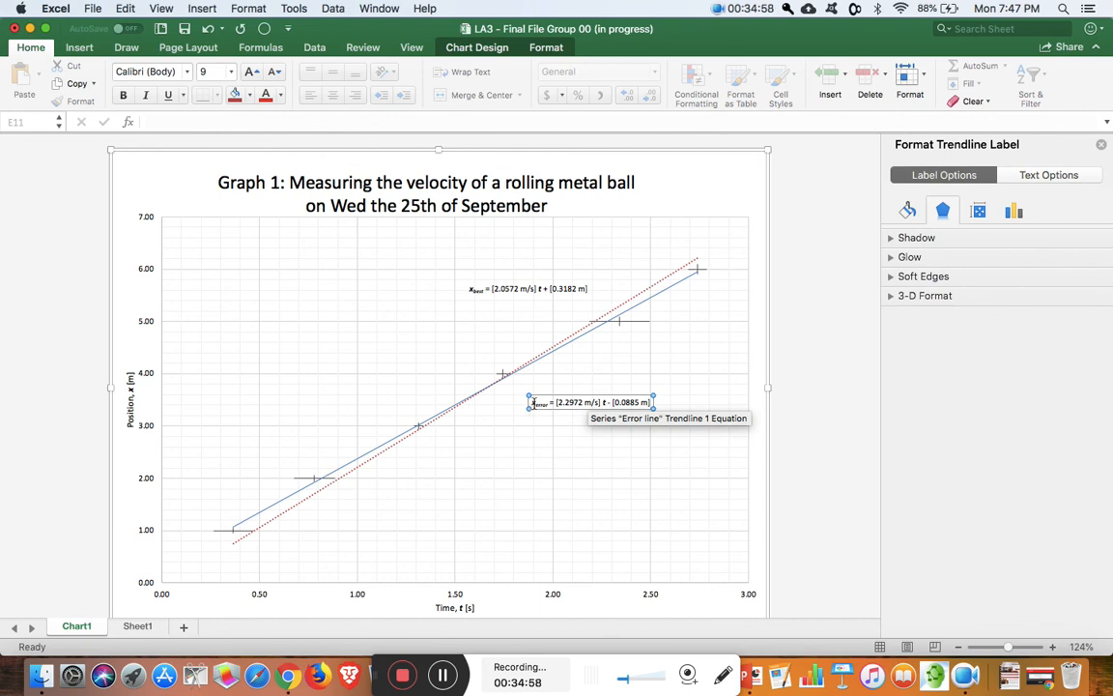
{"action": "left_click", "coordinate": [532, 404]}
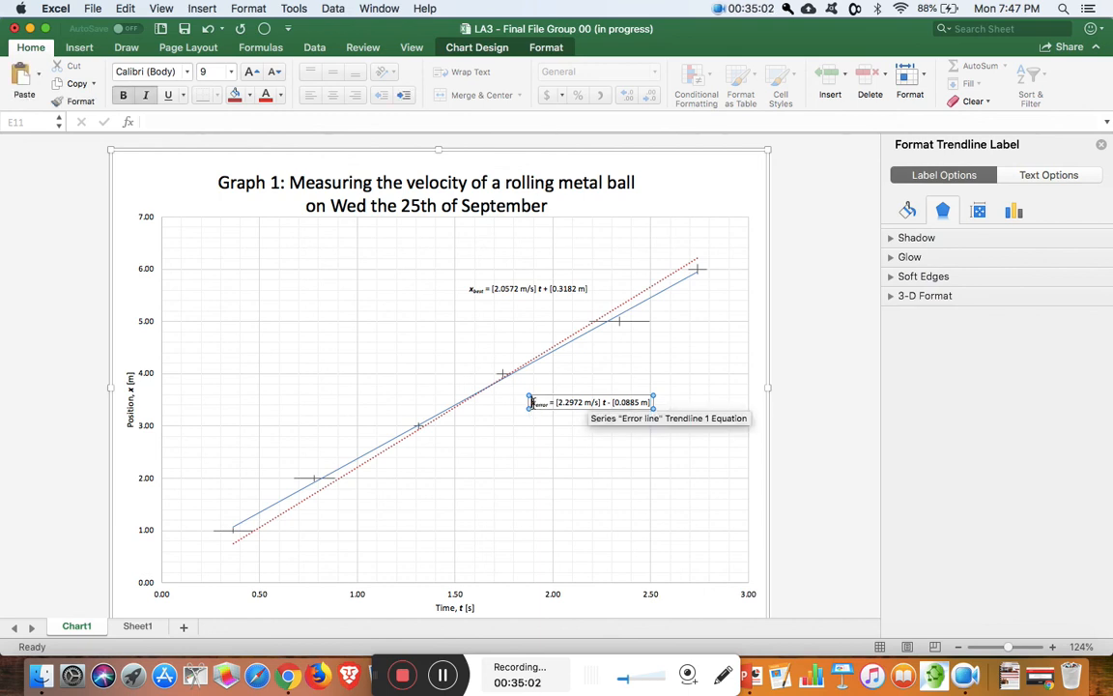
{"action": "left_click_drag", "start_coordinate": [530, 403], "coordinate": [655, 402]}
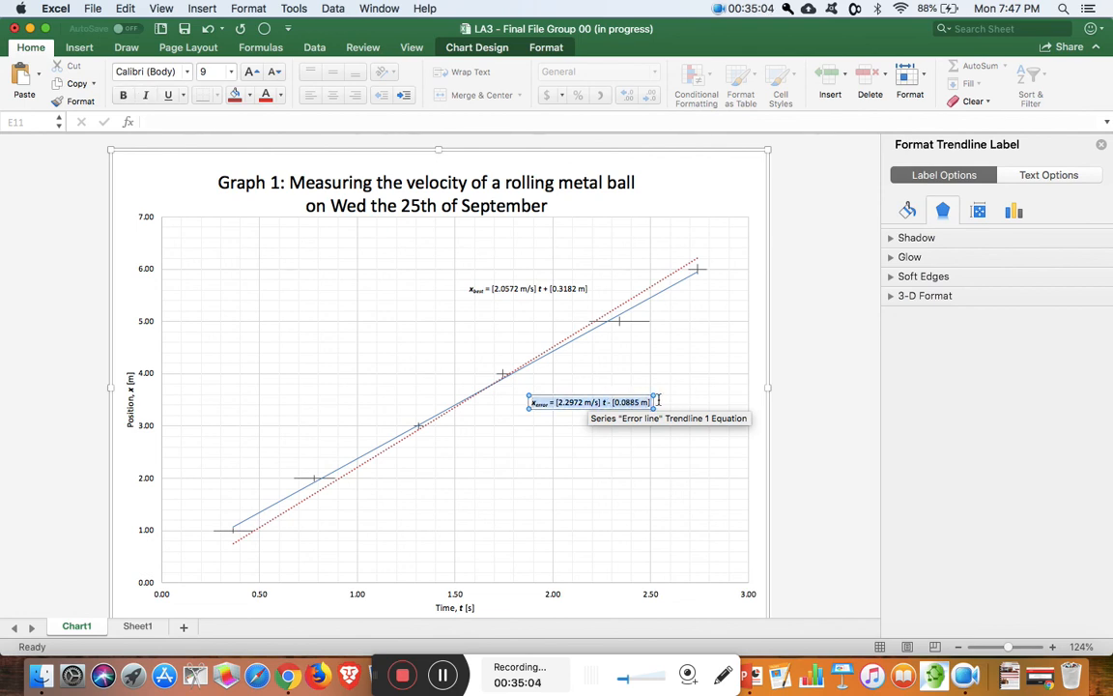
{"action": "left_click", "coordinate": [232, 73]}
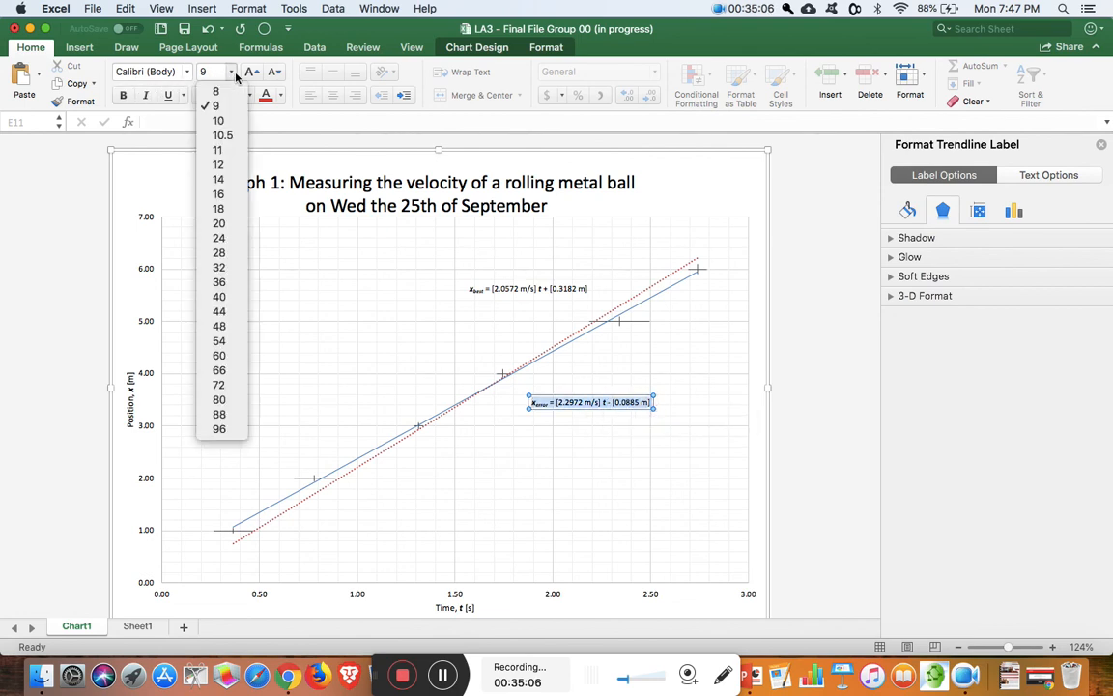
{"action": "left_click", "coordinate": [217, 171]}
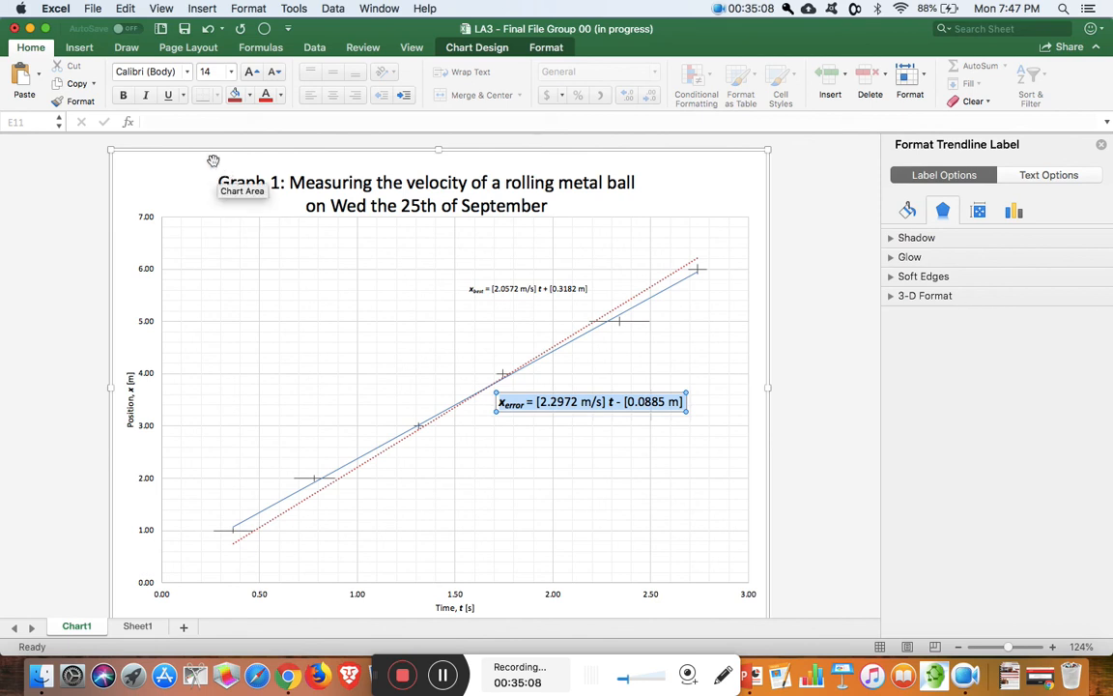
{"action": "left_click", "coordinate": [188, 75]}
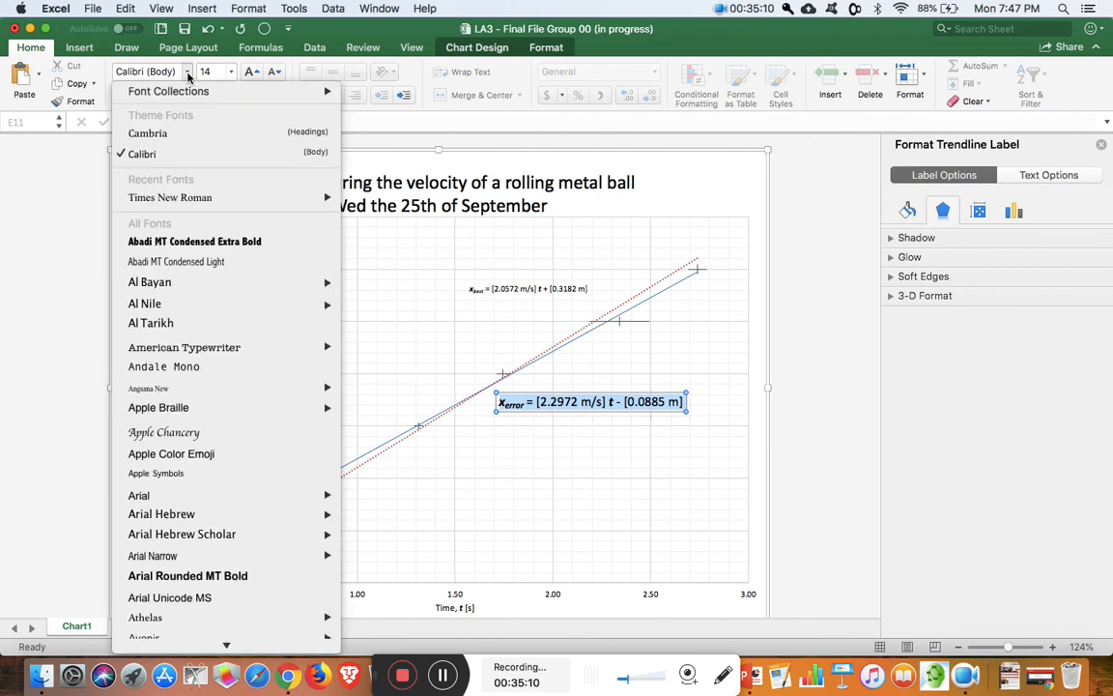
{"action": "mouse_move", "coordinate": [176, 204]}
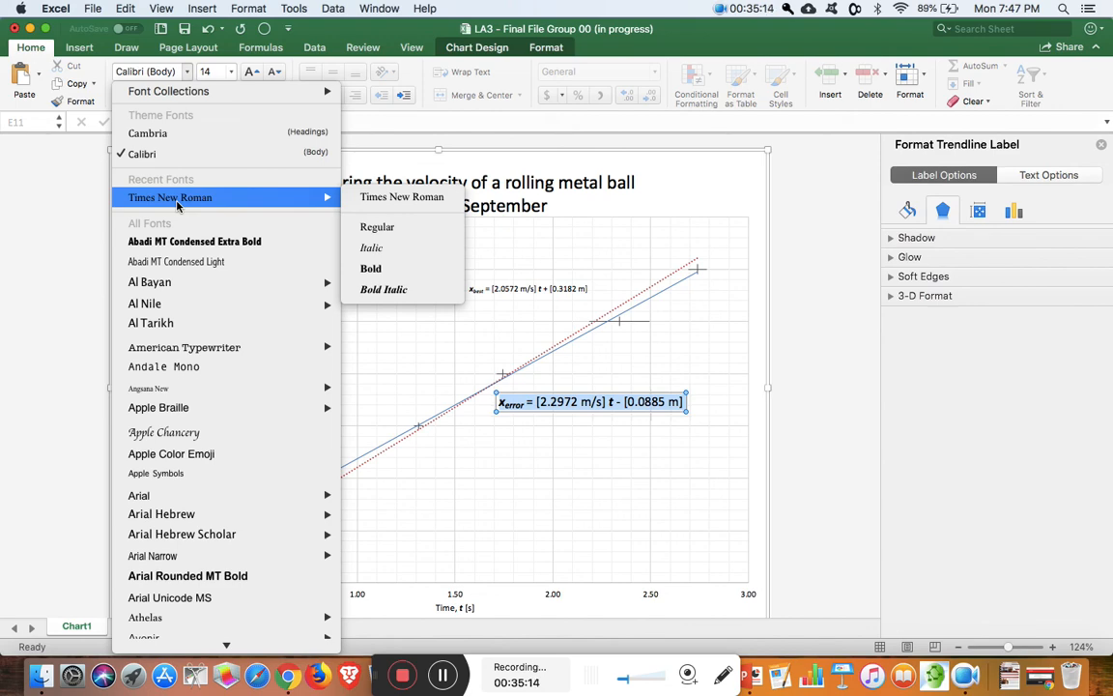
{"action": "left_click", "coordinate": [177, 199]}
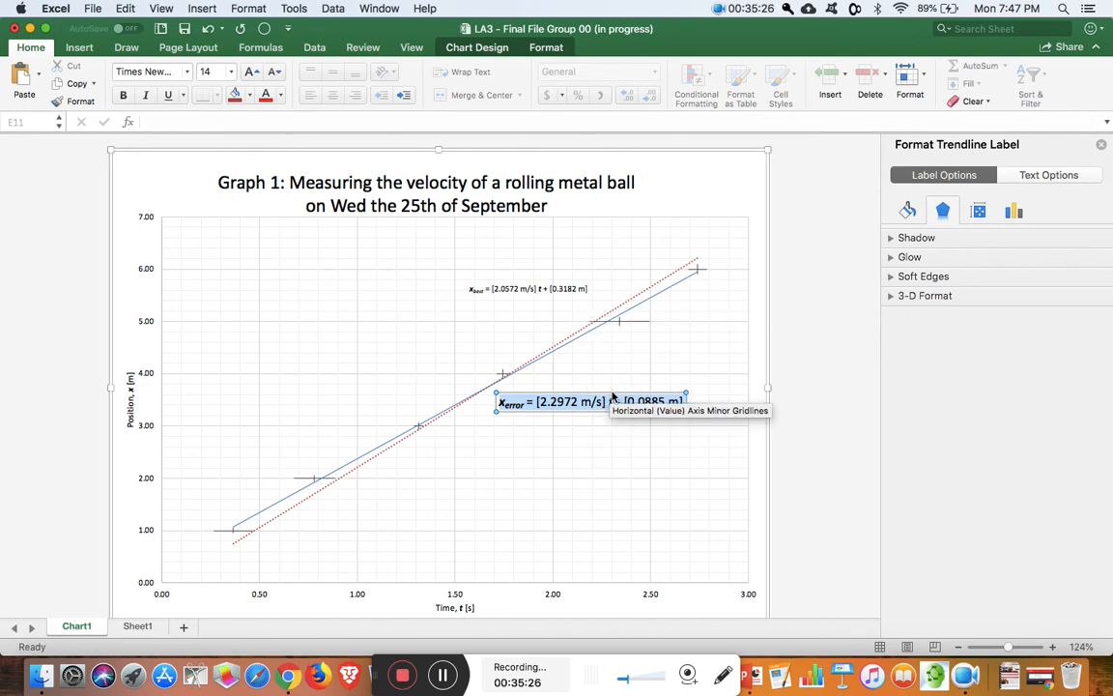
{"action": "left_click", "coordinate": [488, 288]}
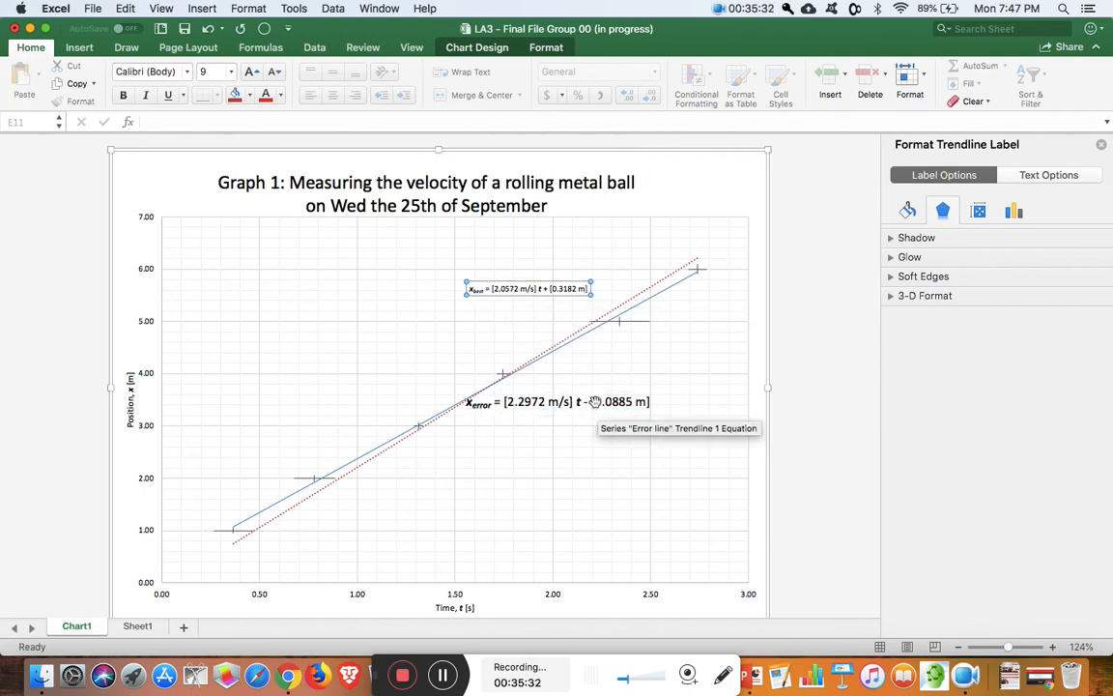
{"action": "left_click_drag", "start_coordinate": [585, 404], "coordinate": [620, 427]}
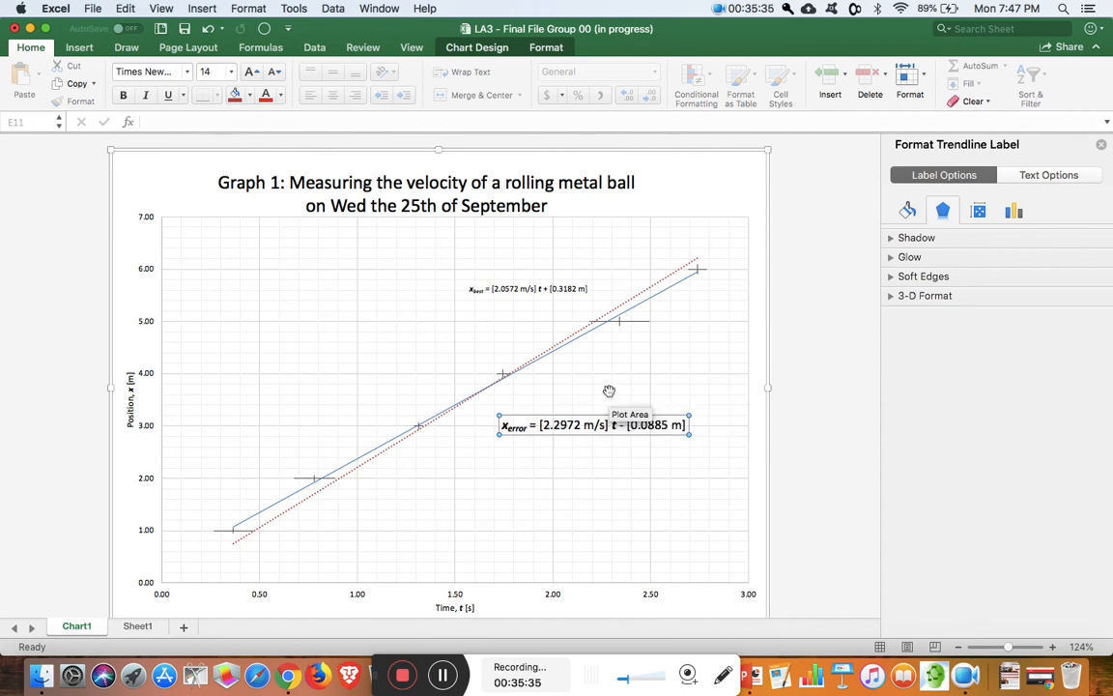
Set the whole best-fit line equation to Times New Roman at font size 14
{"action": "left_click", "coordinate": [496, 289]}
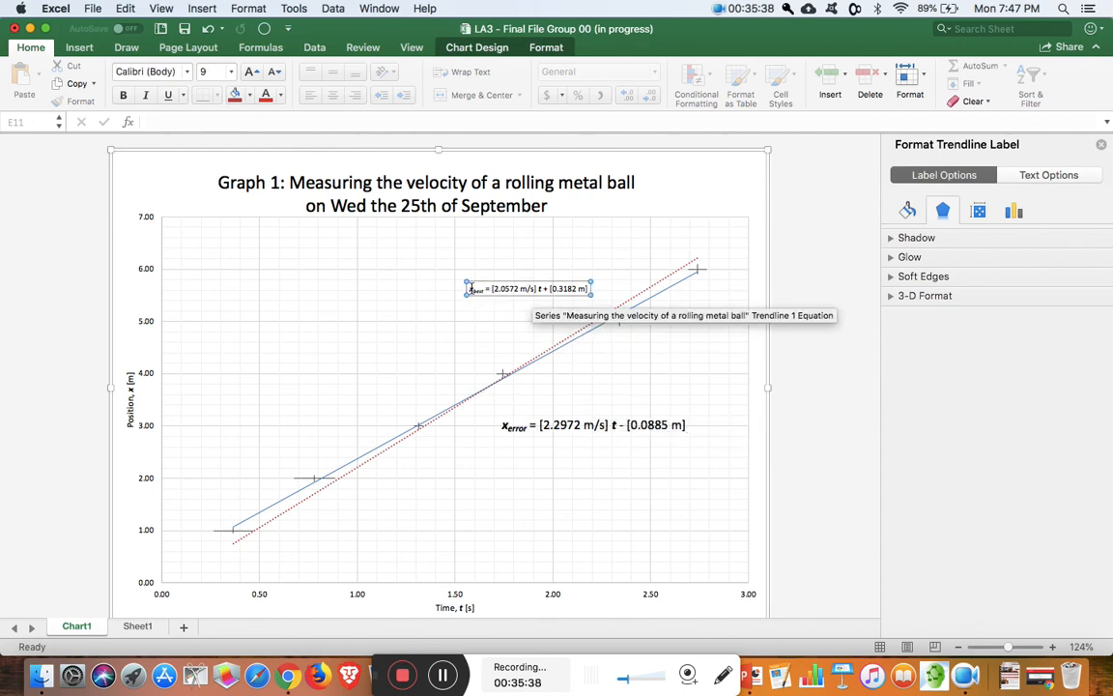
{"action": "left_click_drag", "start_coordinate": [471, 288], "coordinate": [584, 289]}
{"action": "key", "text": "super+c"}
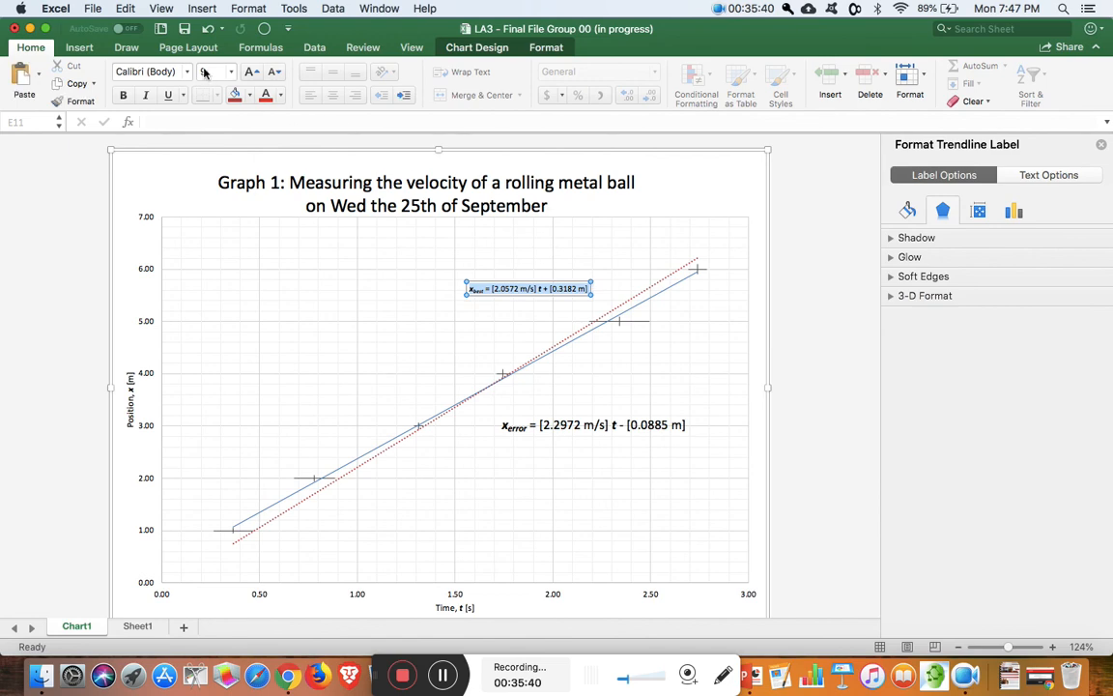
{"action": "left_click", "coordinate": [186, 73]}
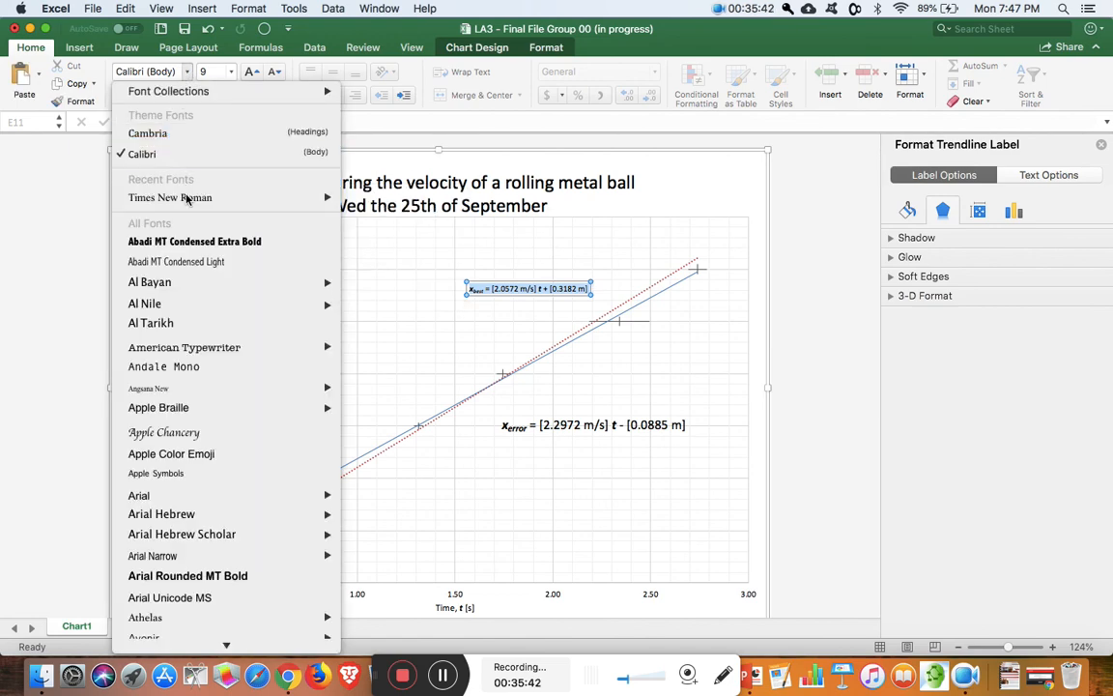
{"action": "key", "text": "Escape"}
{"action": "left_click", "coordinate": [230, 73]}
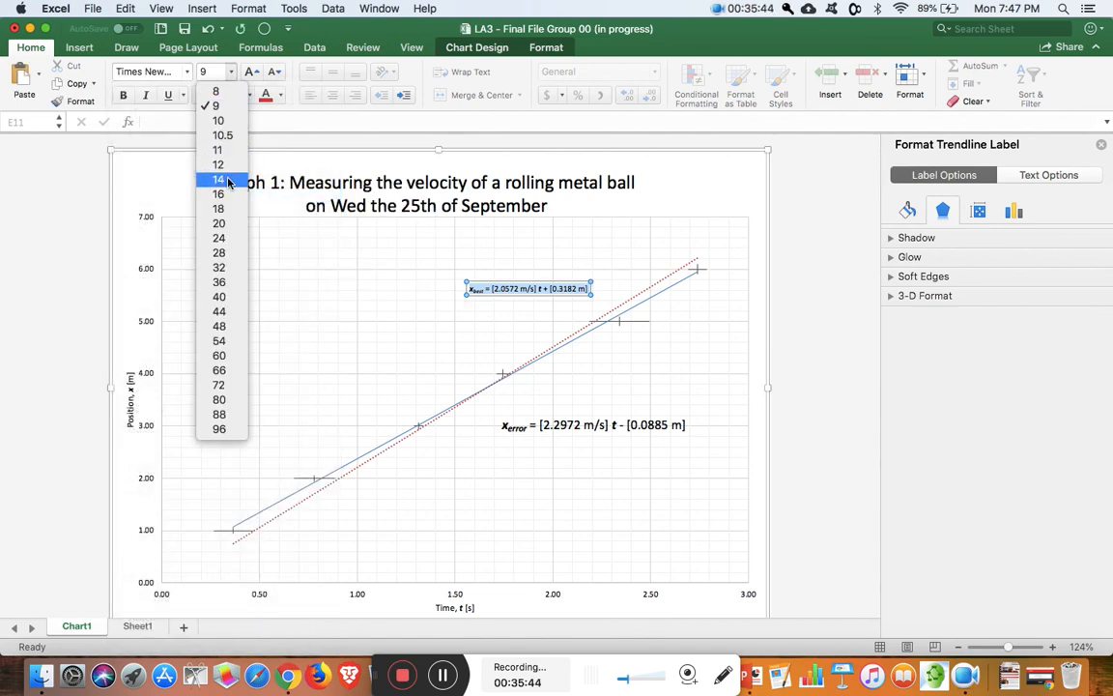
{"action": "key", "text": "Escape"}
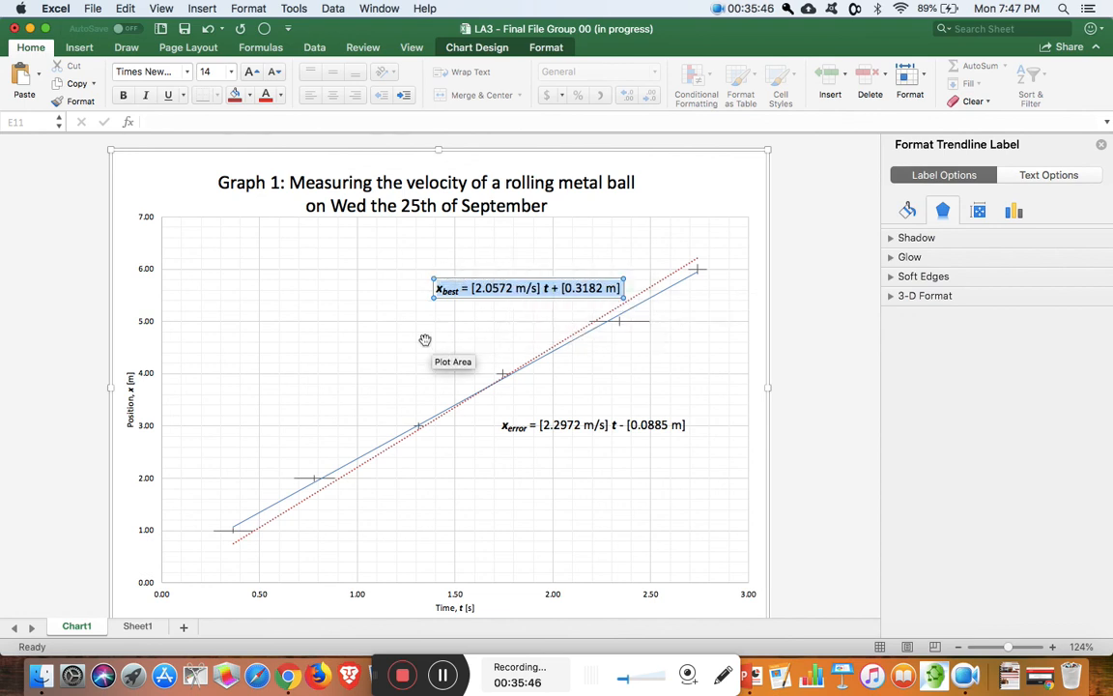
{"action": "left_click", "coordinate": [412, 345]}
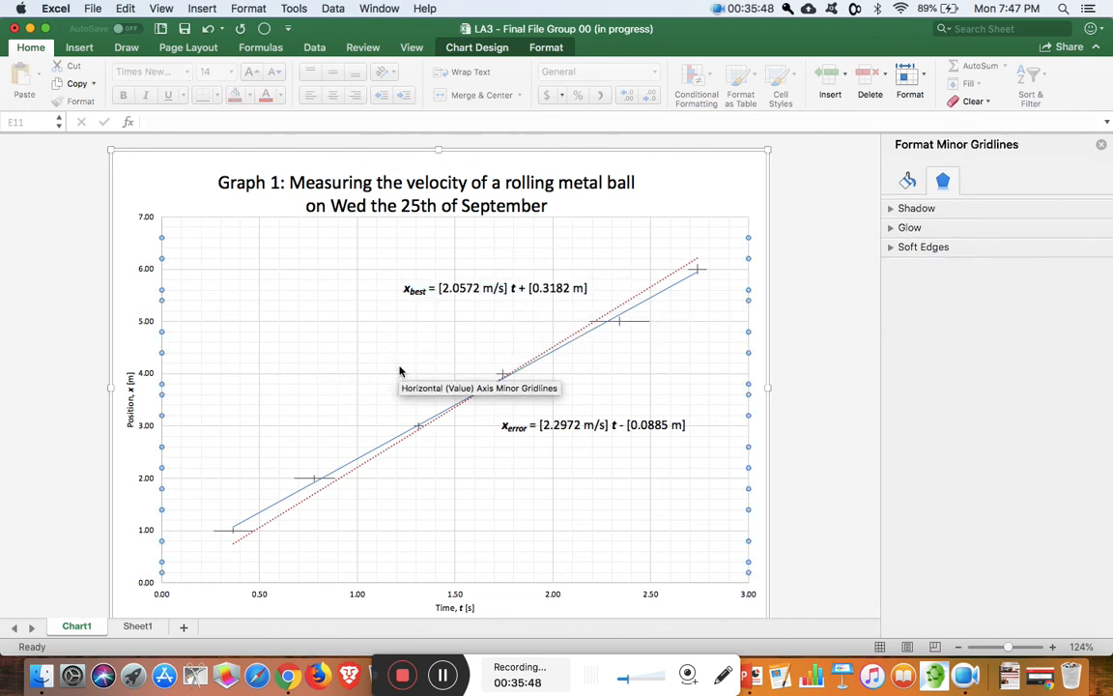
Set the vertical axis title "Position, x [m]" to font size 14 in Times New Roman
{"action": "scroll", "coordinate": [399, 372], "scroll_direction": "down", "scroll_amount": 1}
{"action": "scroll", "coordinate": [400, 369], "scroll_direction": "up", "scroll_amount": 1}
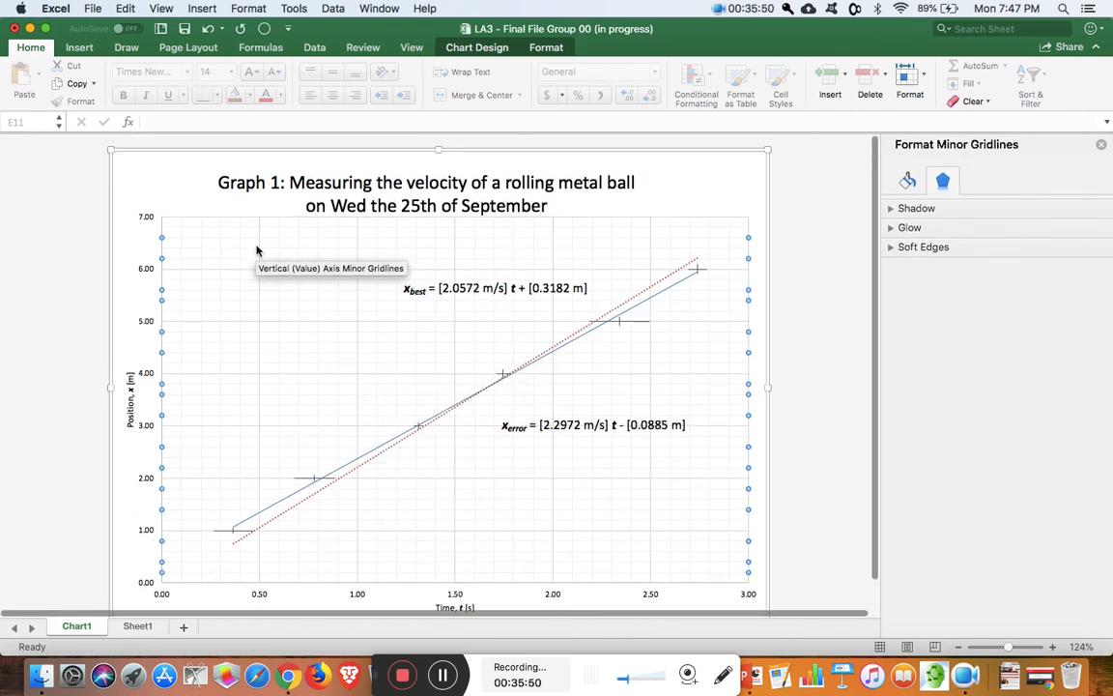
{"action": "left_click", "coordinate": [132, 406]}
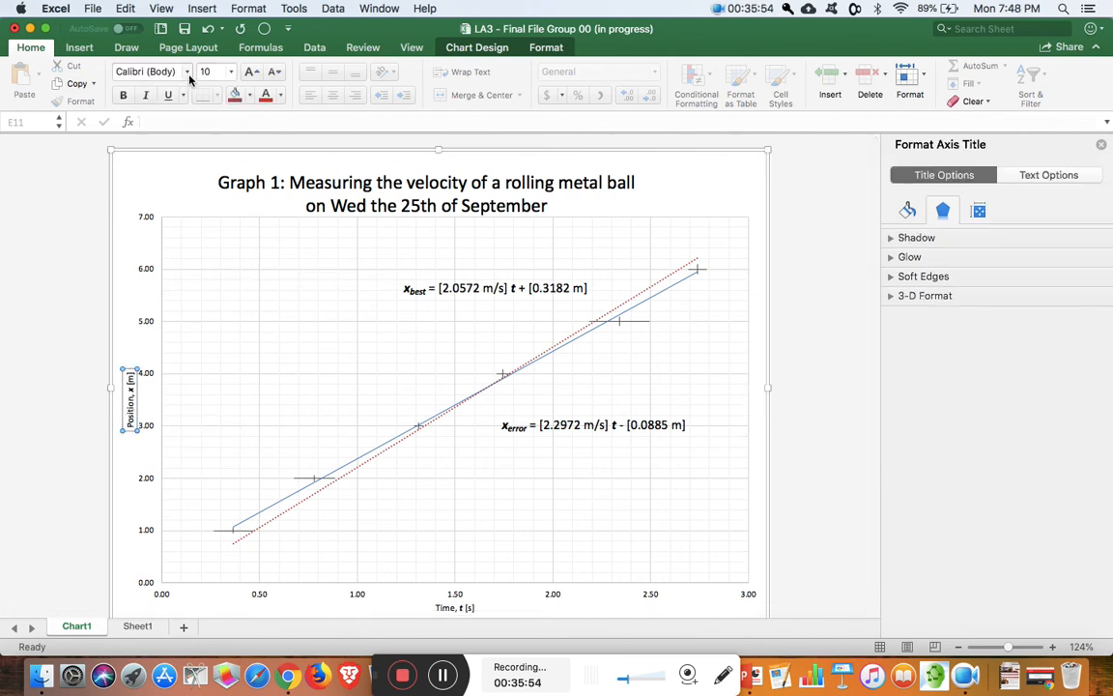
{"action": "left_click", "coordinate": [231, 72]}
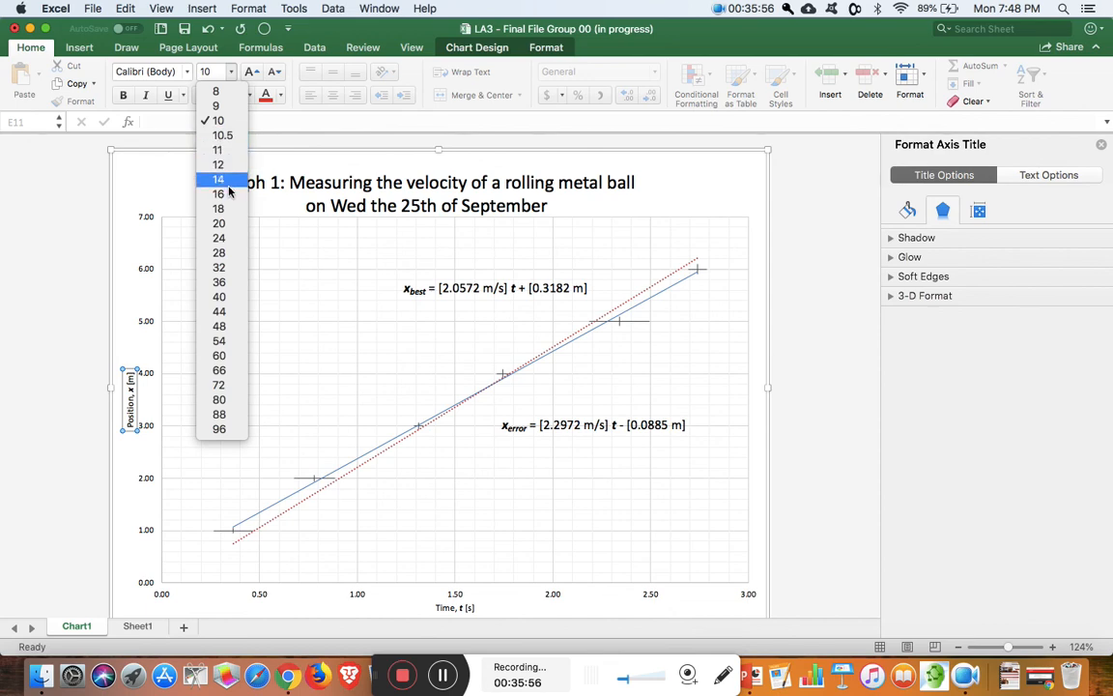
{"action": "left_click", "coordinate": [228, 182]}
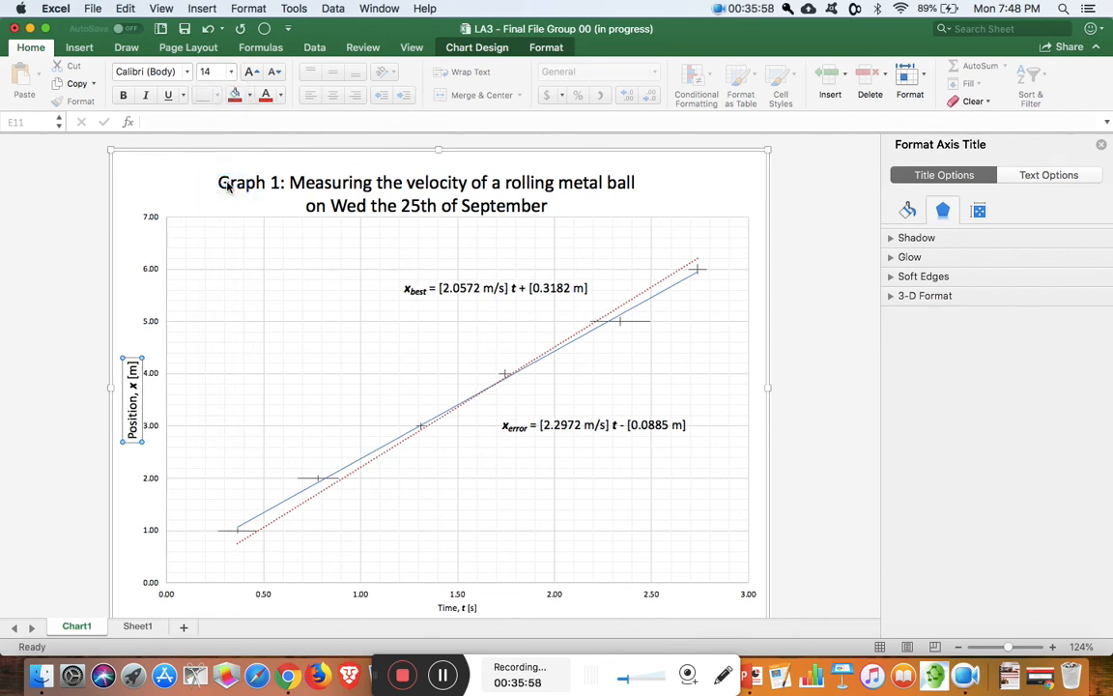
{"action": "left_click", "coordinate": [186, 71]}
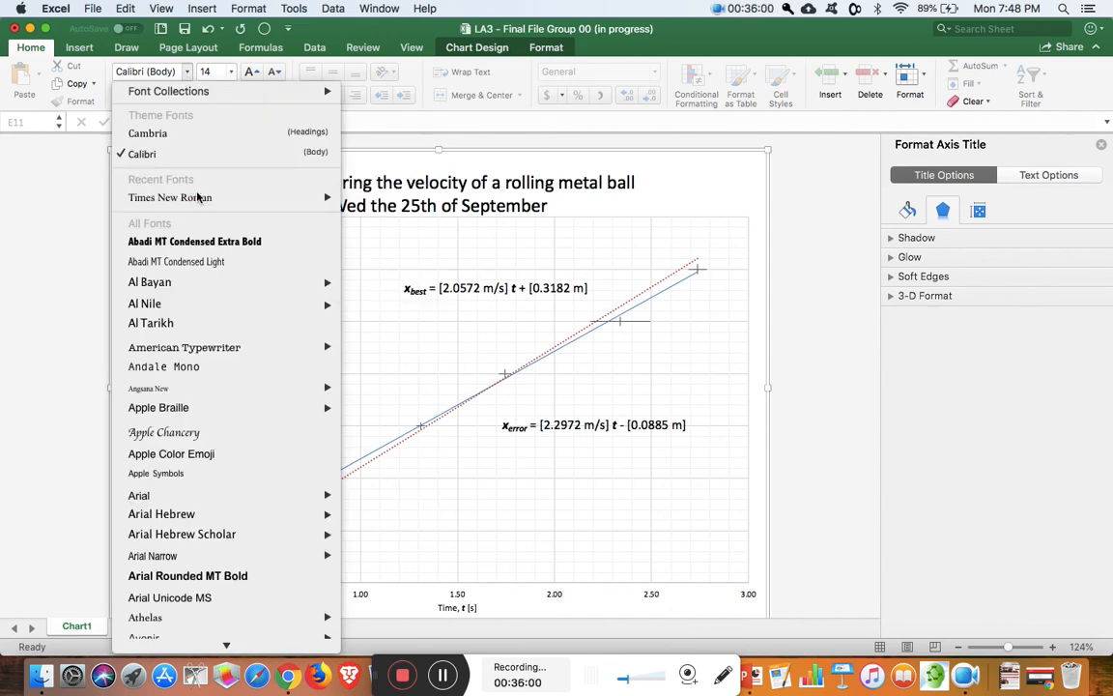
{"action": "left_click", "coordinate": [165, 196]}
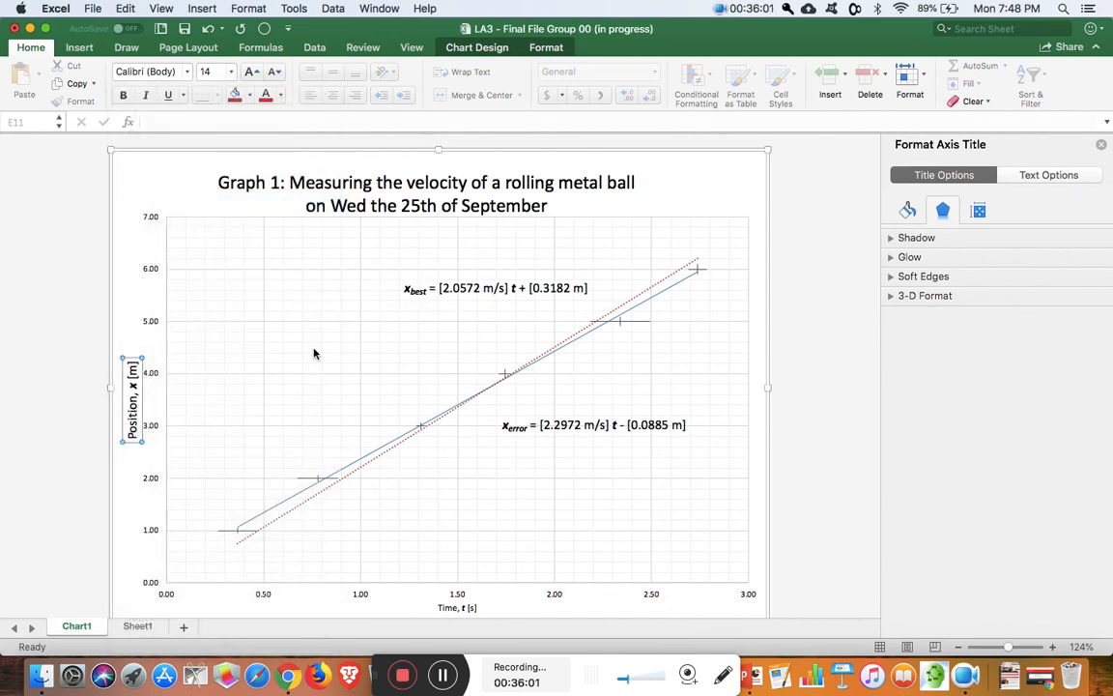
Set the horizontal axis title "Time, t [s]" to Times New Roman at font size 14
{"action": "scroll", "coordinate": [443, 586], "scroll_direction": "down", "scroll_amount": 1}
{"action": "scroll", "coordinate": [443, 591], "scroll_direction": "up", "scroll_amount": 1}
{"action": "left_click", "coordinate": [451, 607]}
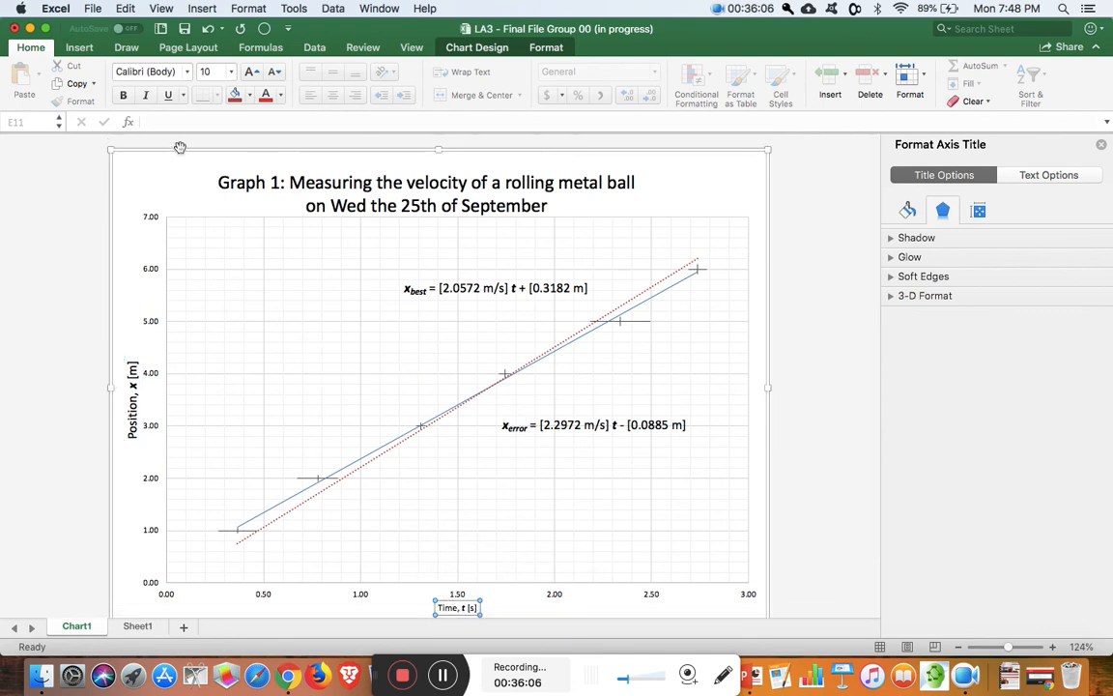
{"action": "left_click", "coordinate": [188, 73]}
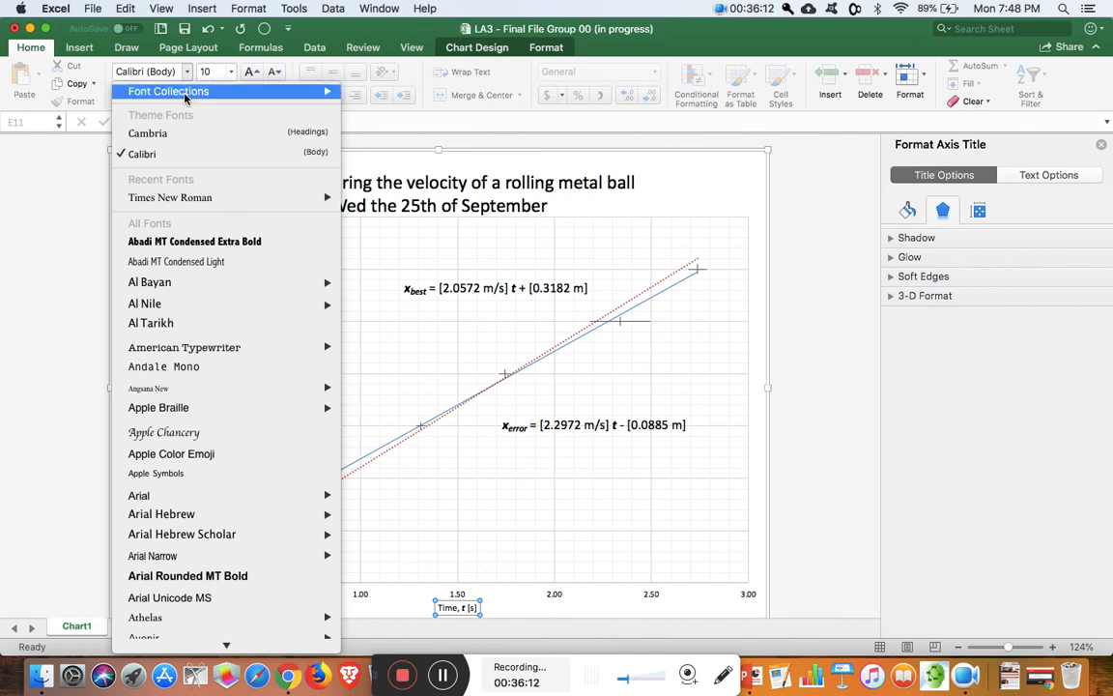
{"action": "left_click", "coordinate": [172, 198]}
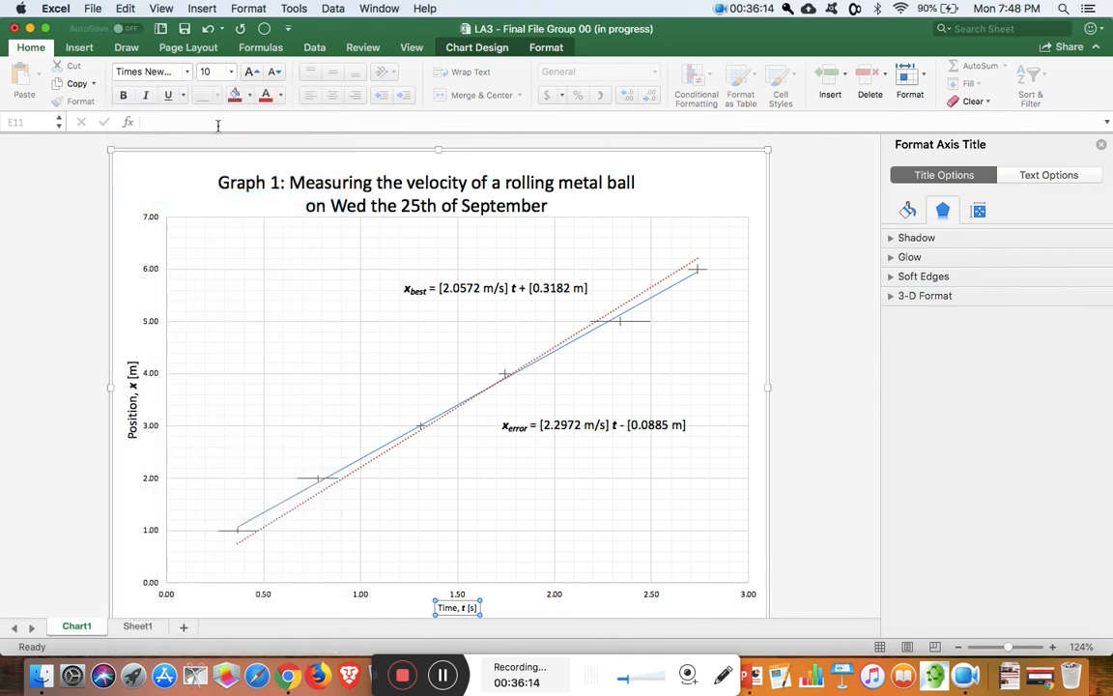
{"action": "left_click", "coordinate": [229, 72]}
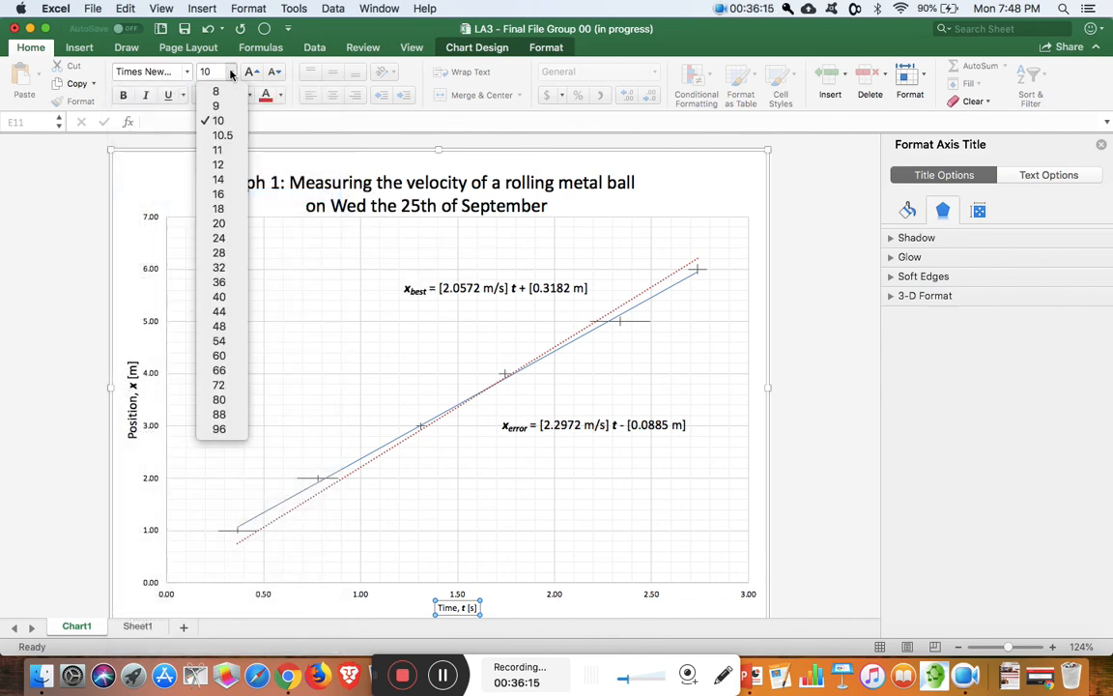
{"action": "left_click", "coordinate": [218, 179]}
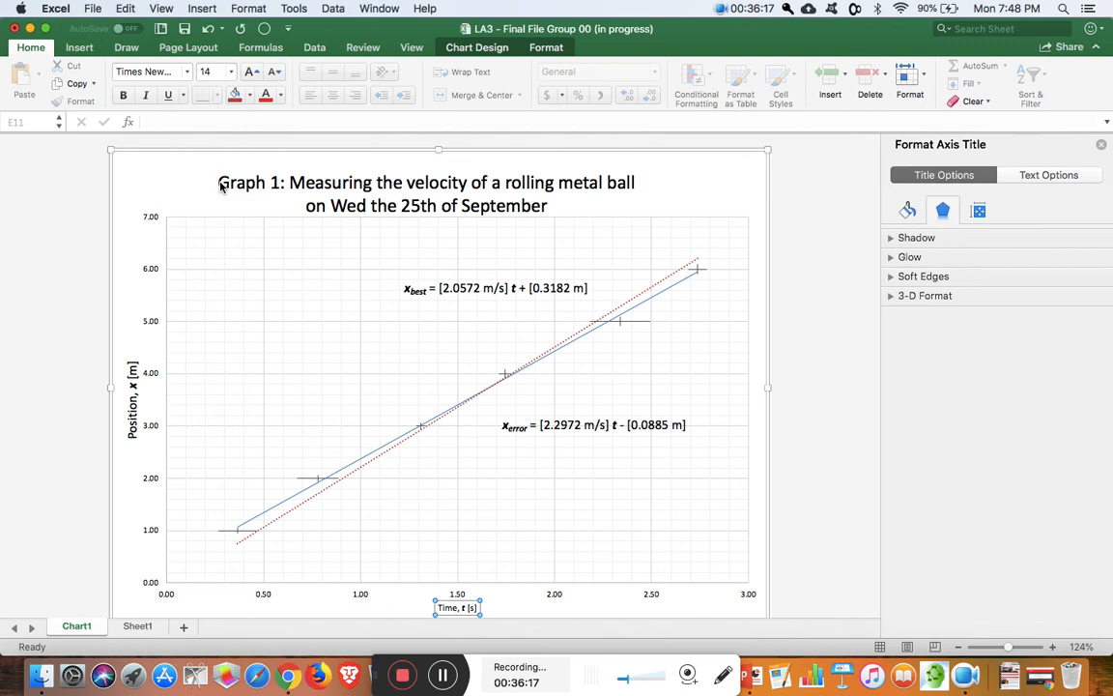
Increase the number labels on the vertical position axis to font size 12
{"action": "left_click", "coordinate": [150, 319]}
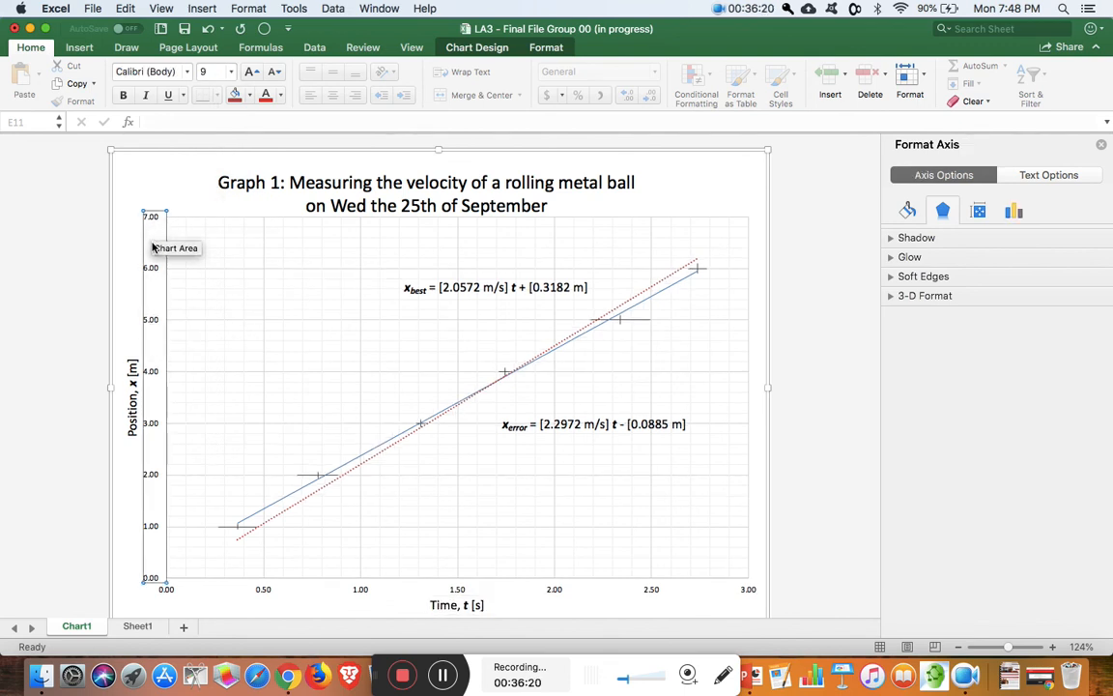
{"action": "left_click", "coordinate": [231, 72]}
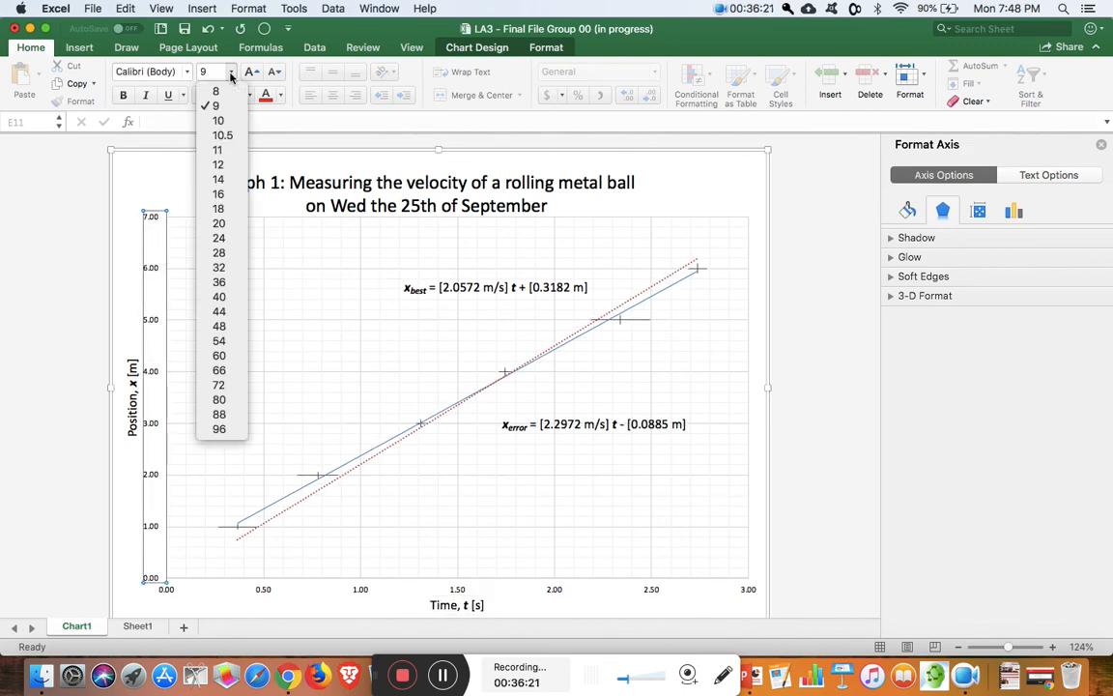
{"action": "left_click", "coordinate": [220, 164]}
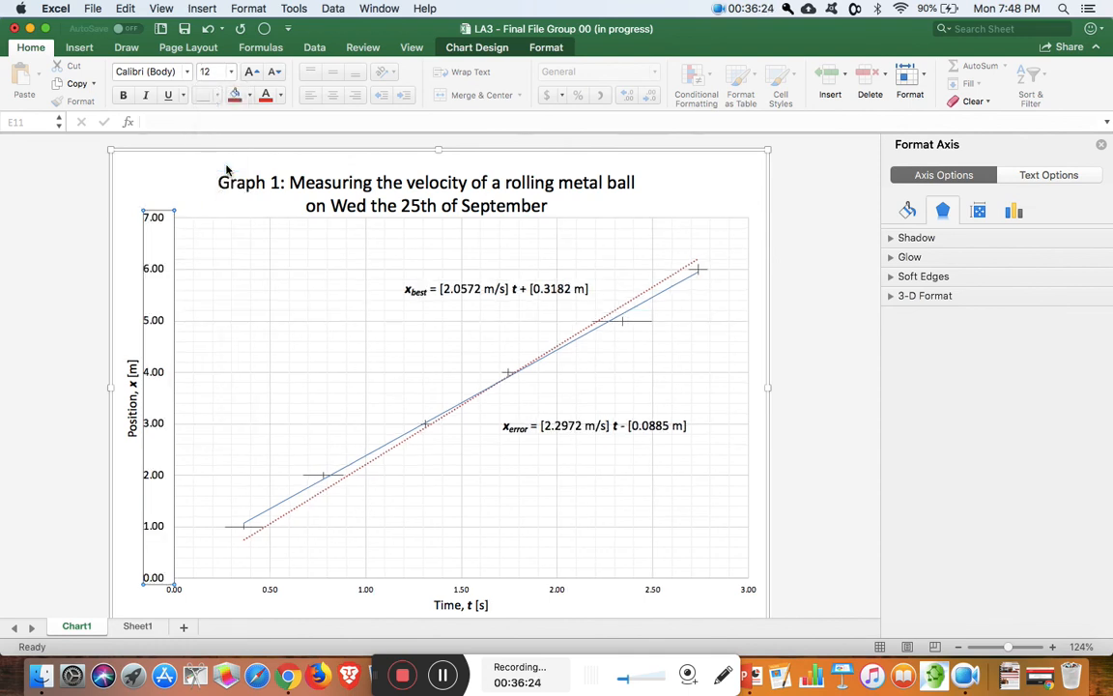
Increase the number labels on the horizontal time axis to font size 12
{"action": "left_click", "coordinate": [463, 592]}
{"action": "left_click", "coordinate": [231, 72]}
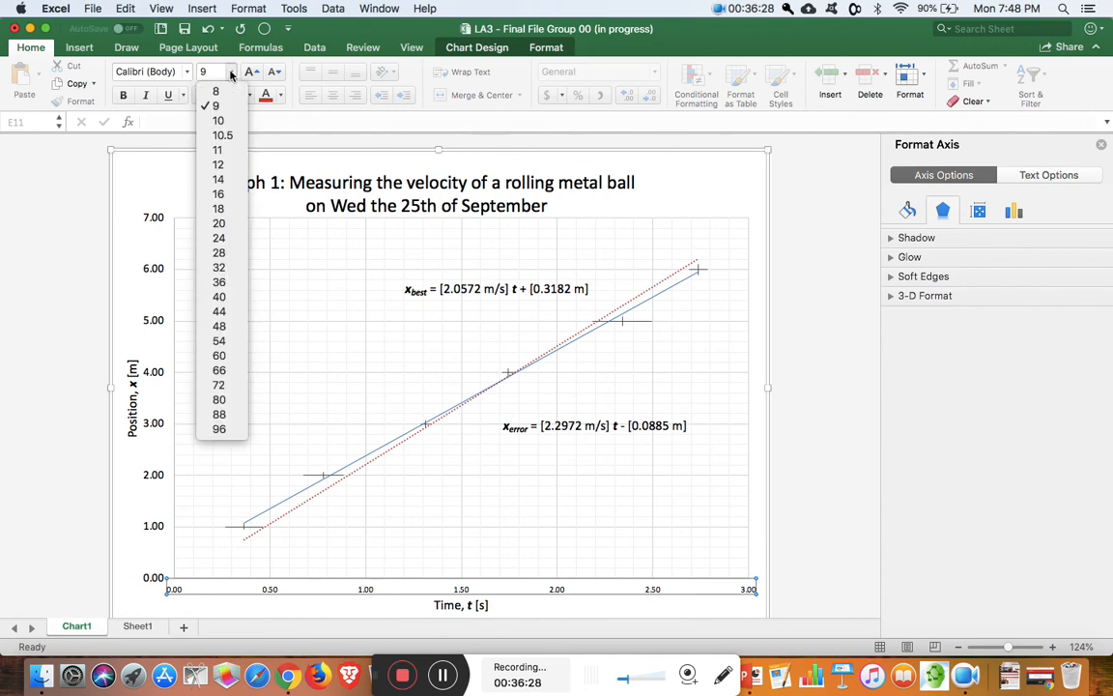
{"action": "left_click", "coordinate": [219, 166]}
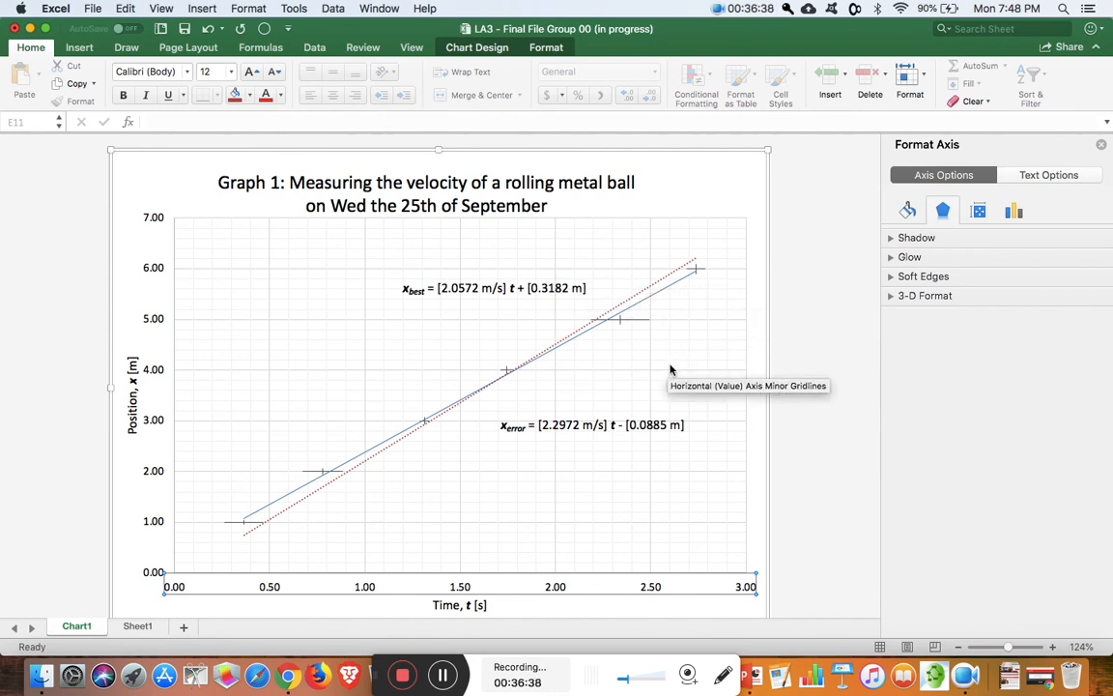
{"action": "scroll", "coordinate": [673, 369], "scroll_direction": "down", "scroll_amount": 1}
{"action": "scroll", "coordinate": [673, 370], "scroll_direction": "up", "scroll_amount": 1}
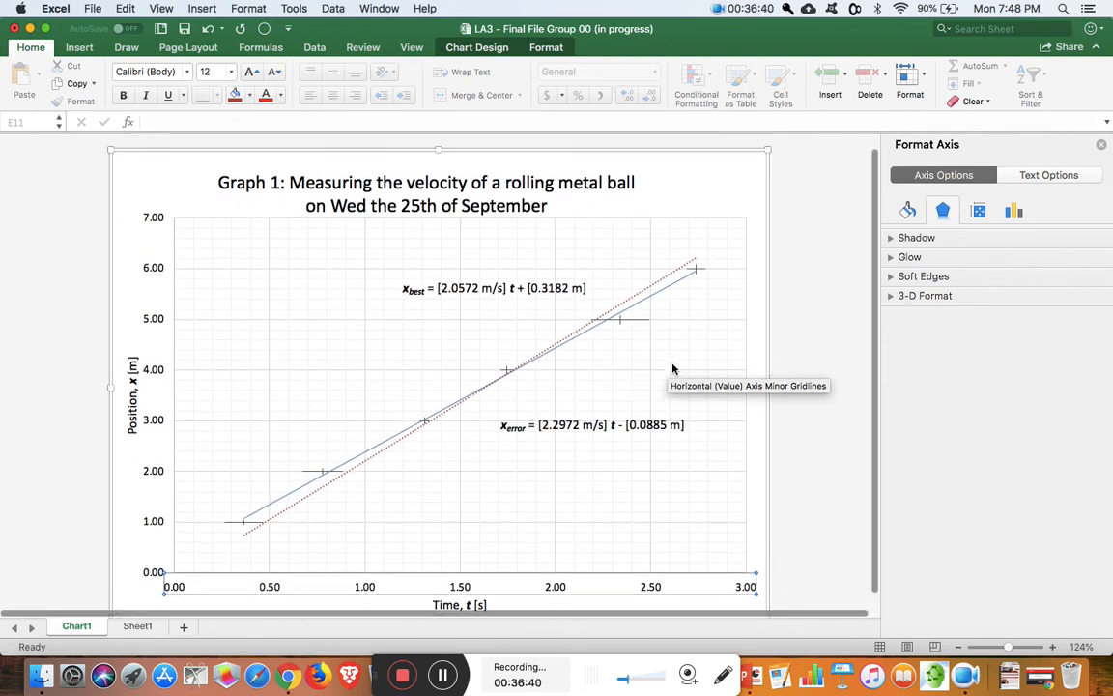